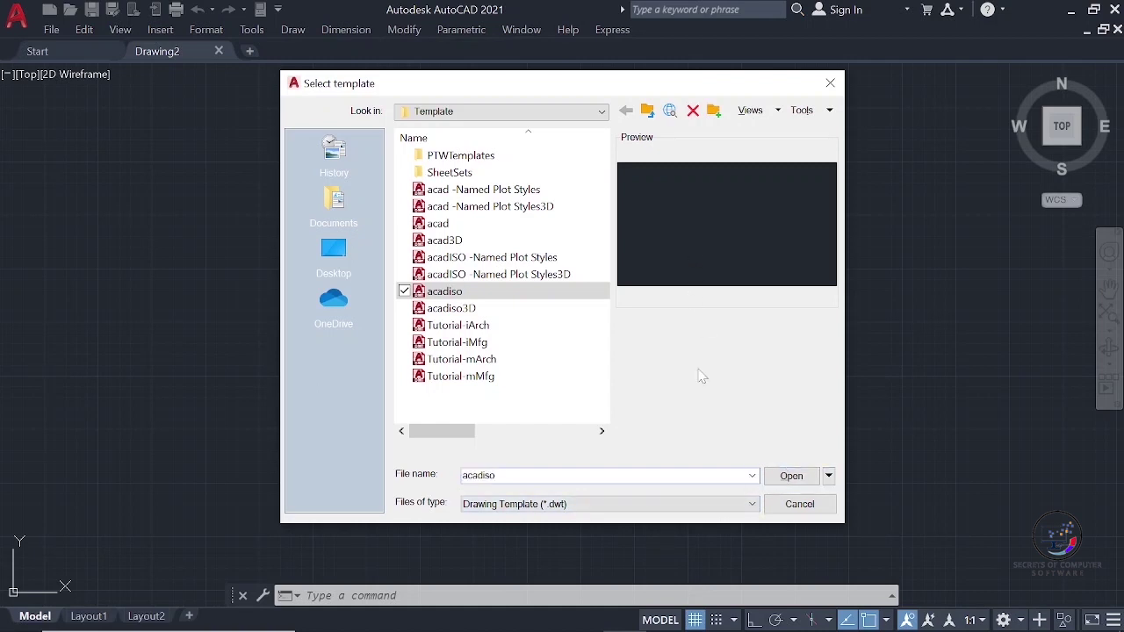
- Create a drawing from the acadiso template and set its length precision to 0.00 and angle precision to 0.0, with East as base angle
left_click(795, 476)
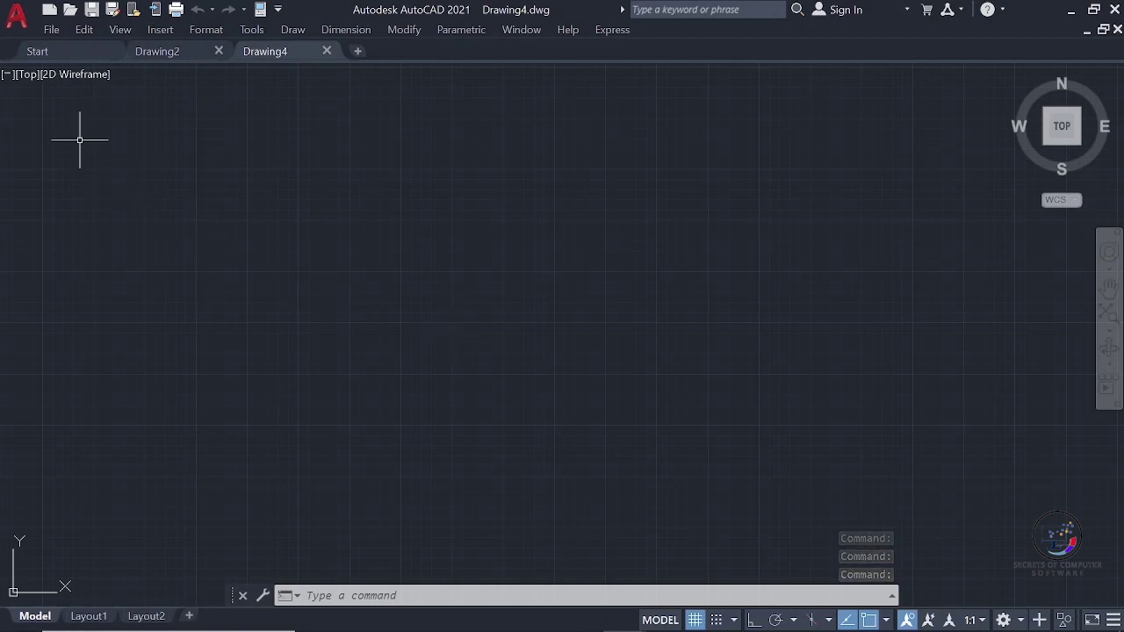
left_click(211, 31)
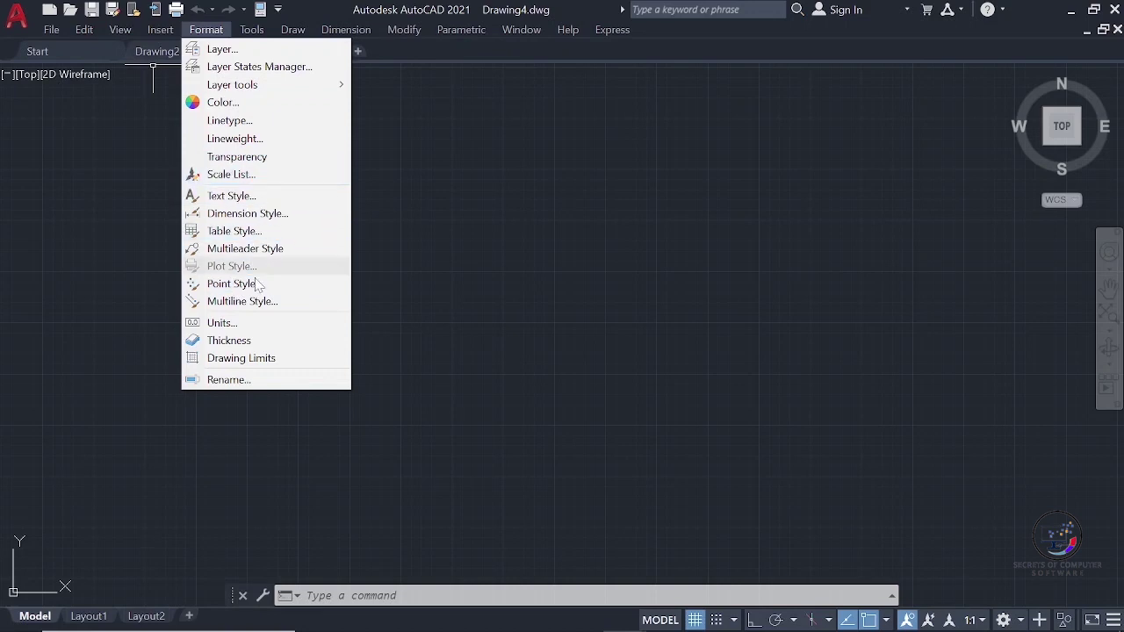
left_click(256, 324)
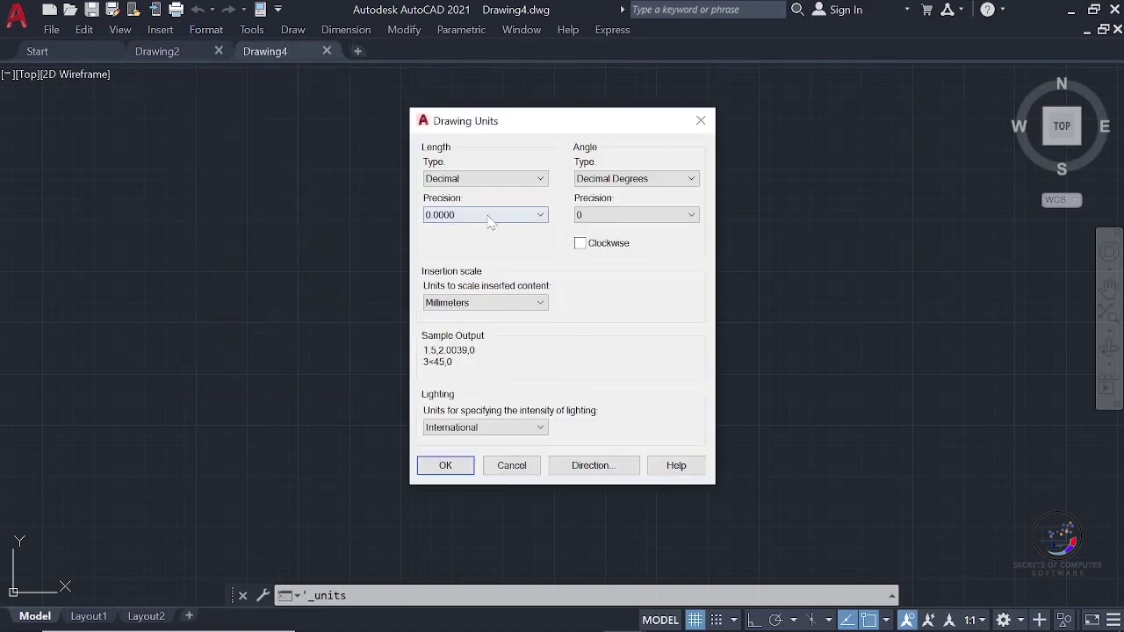
left_click(491, 215)
left_click(436, 253)
left_click(638, 218)
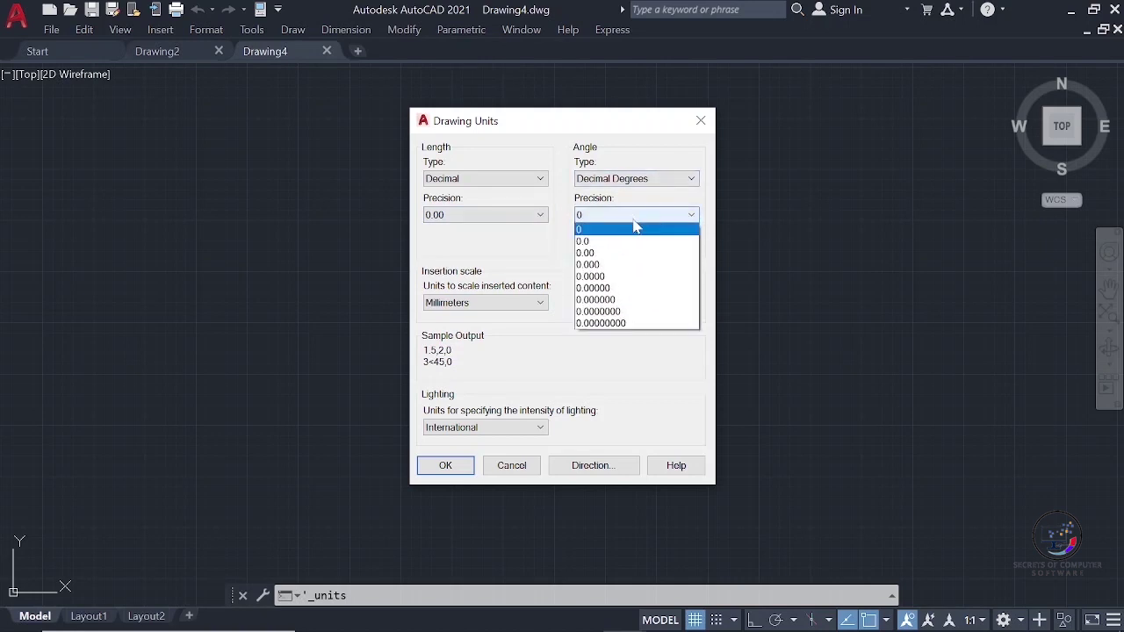
left_click(586, 240)
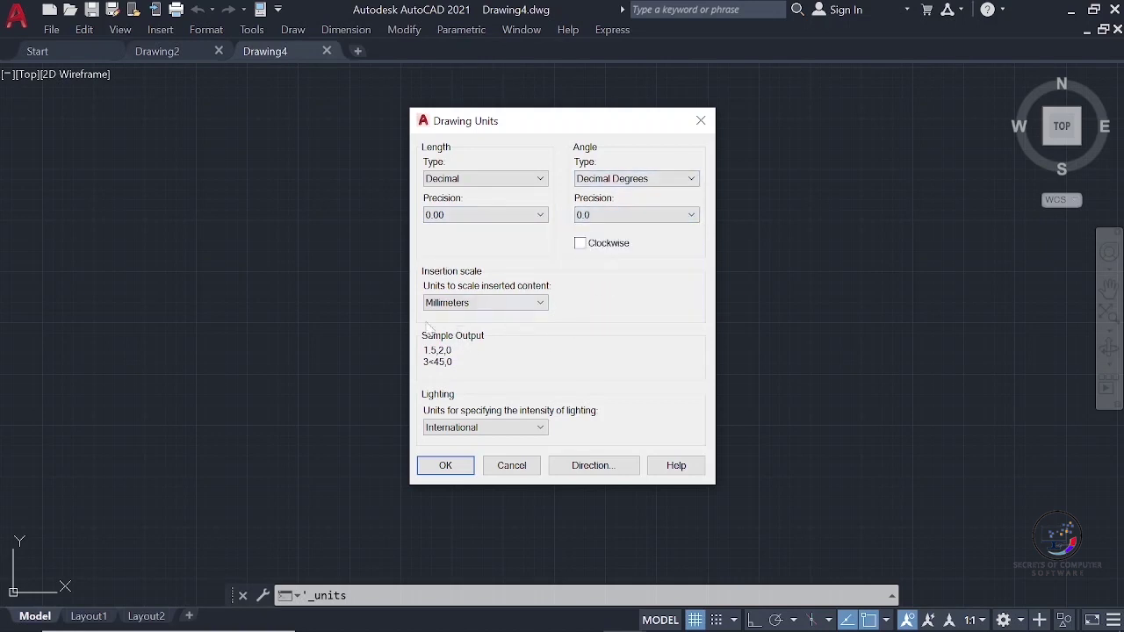
mouse_move(517, 309)
left_click(621, 472)
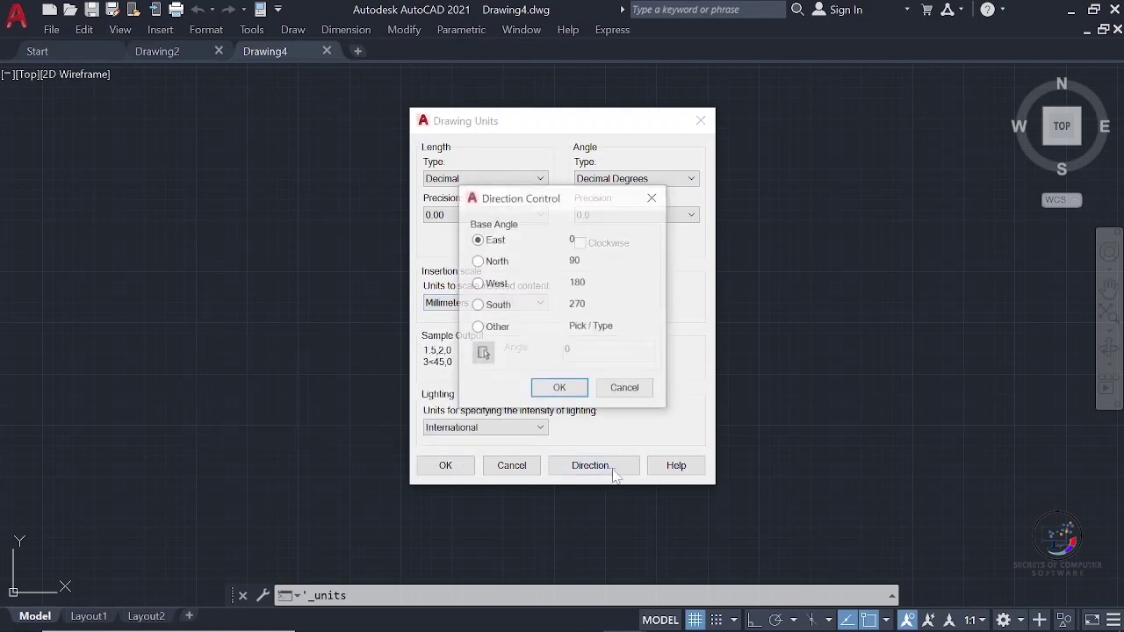
left_click(561, 388)
left_click(445, 465)
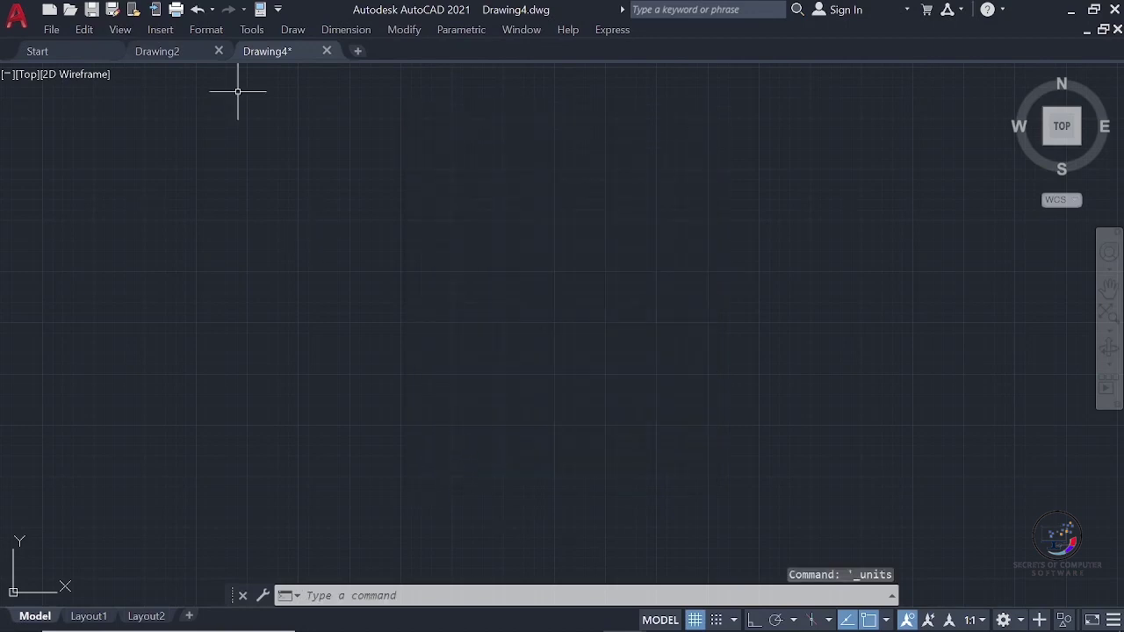
- Start resetting the drawing limits, add Dynamic Input to the status bar and turn it on
left_click(207, 29)
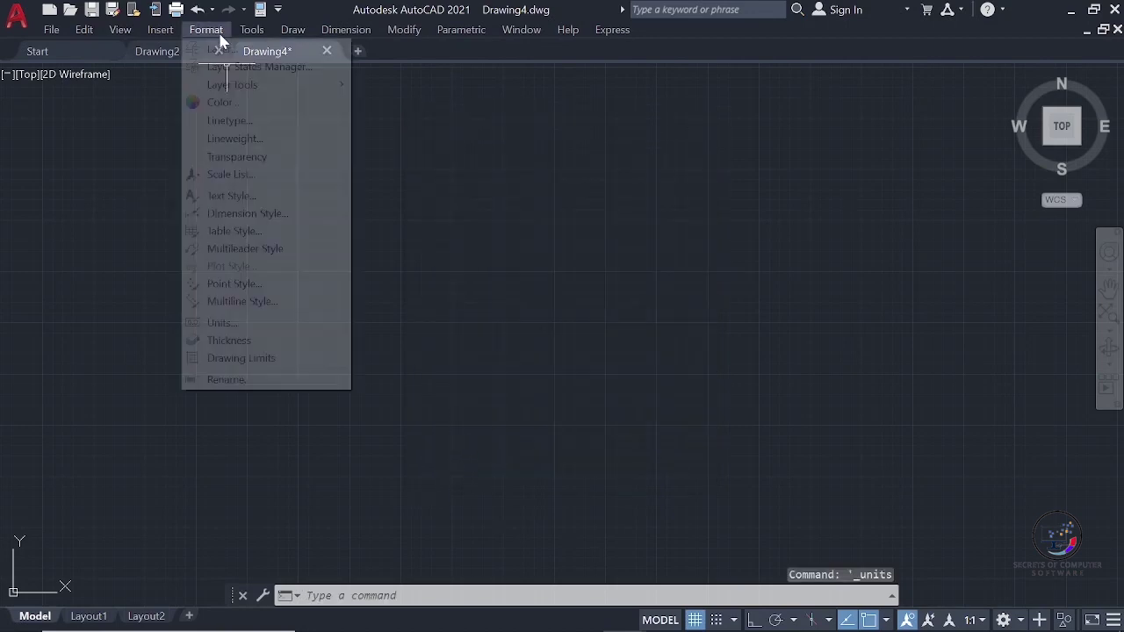
left_click(246, 359)
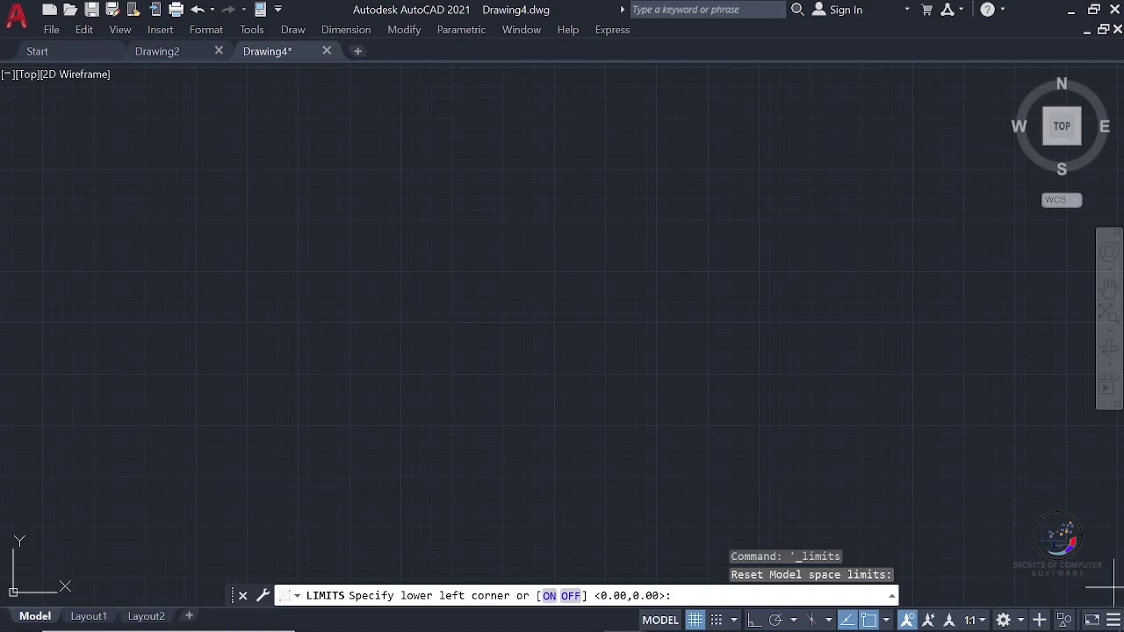
left_click(1113, 620)
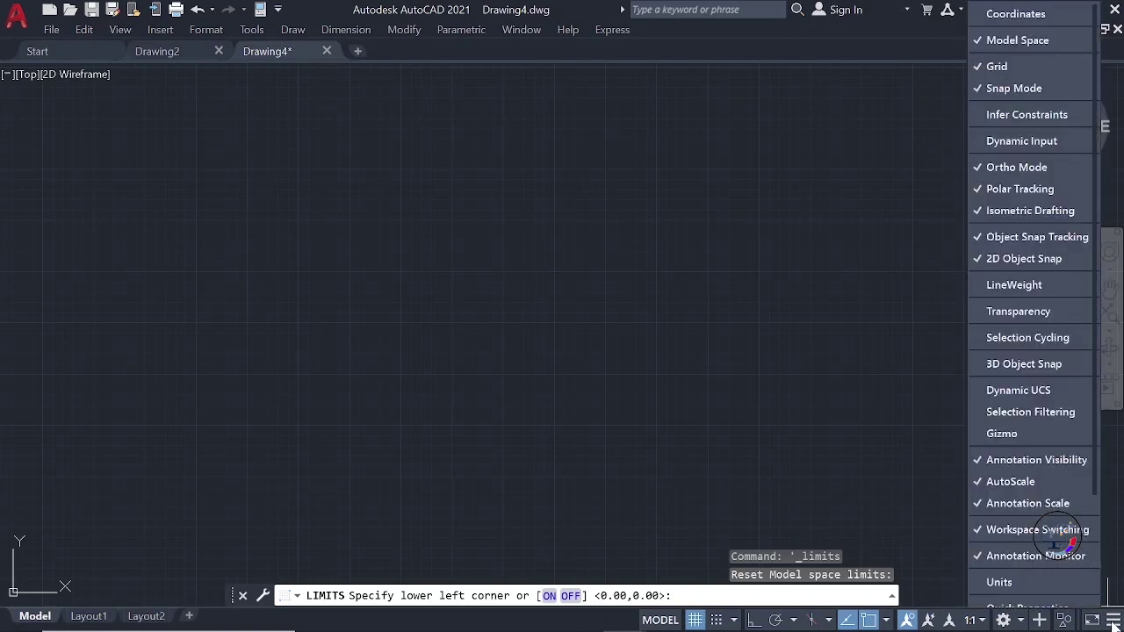
left_click(1002, 143)
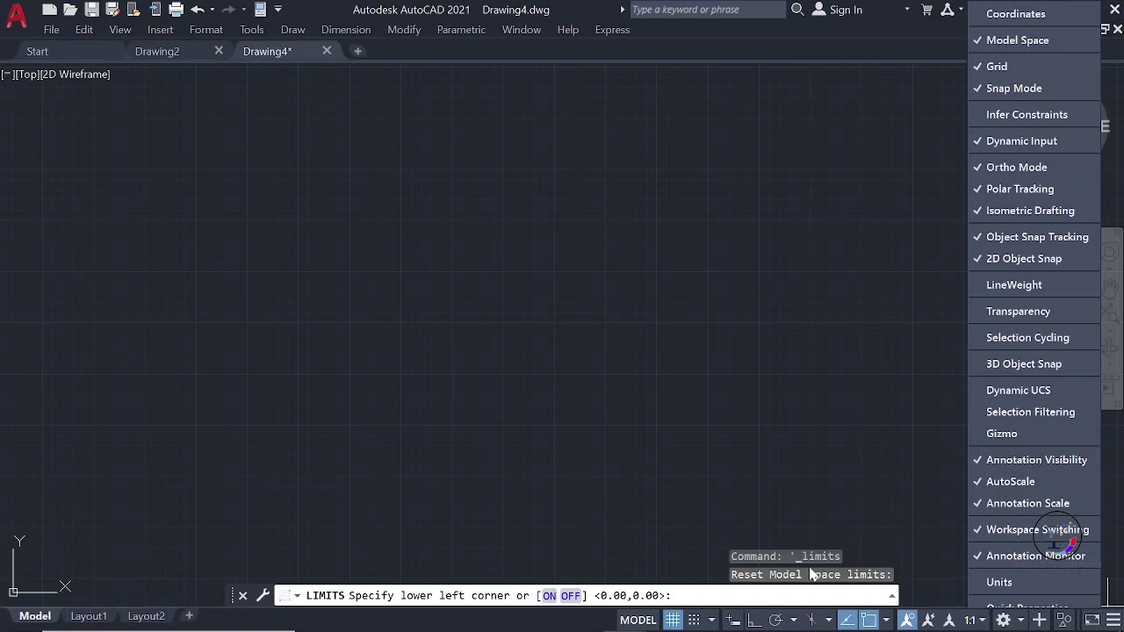
left_click(736, 621)
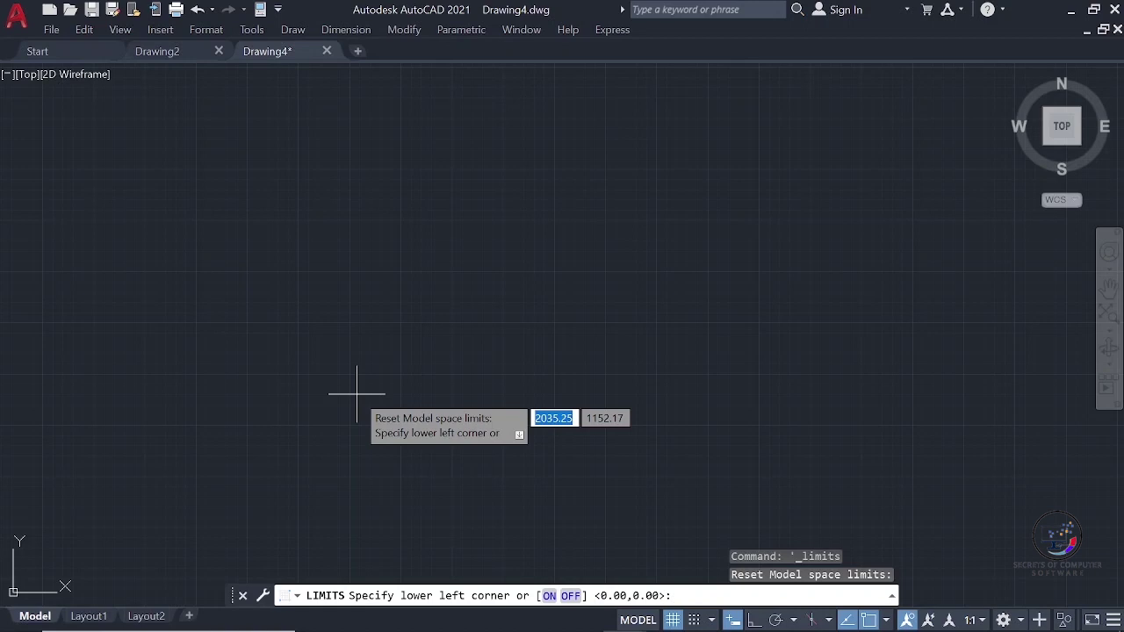
- Set the model space limits with the lower left corner at 0,0 and the upper right corner at 300,200
type("0")
key("Tab")
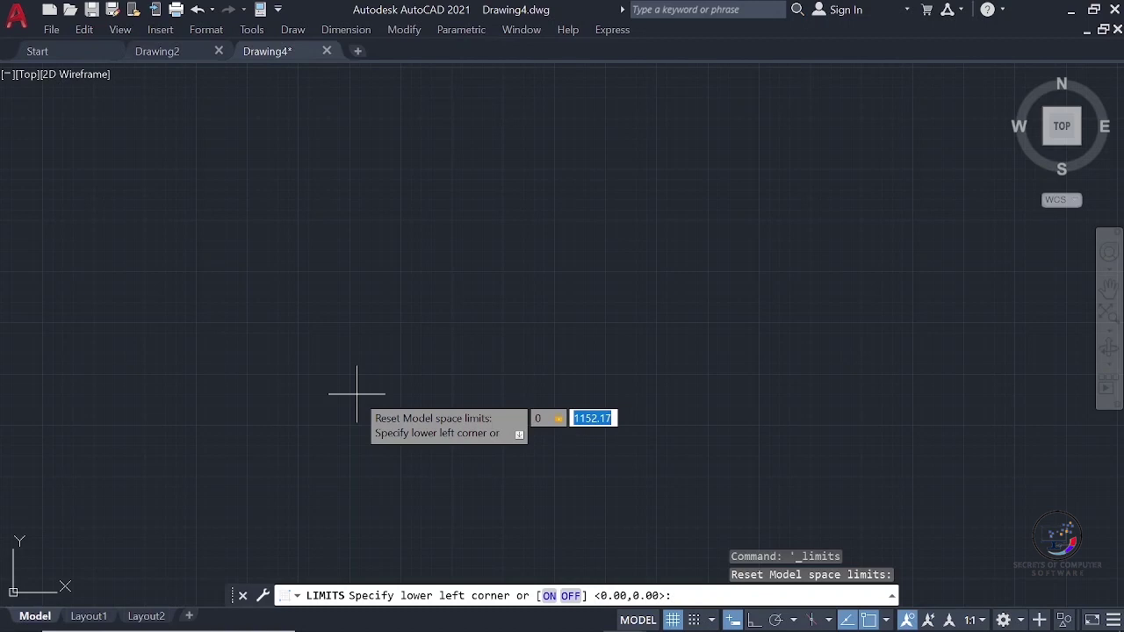
type("0")
key("Return")
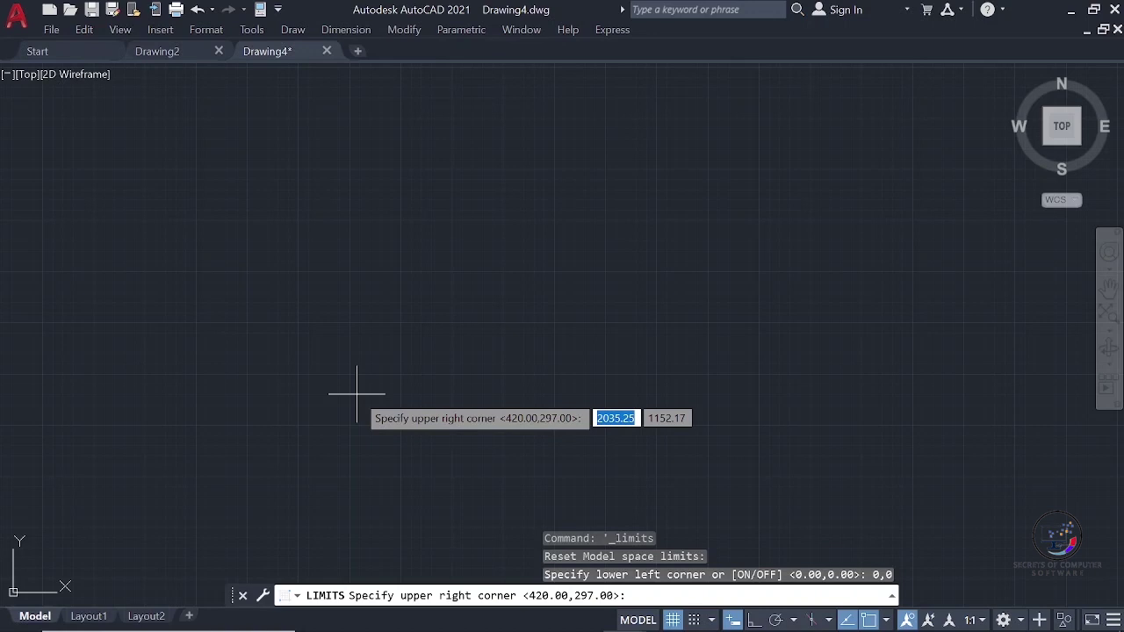
type("300")
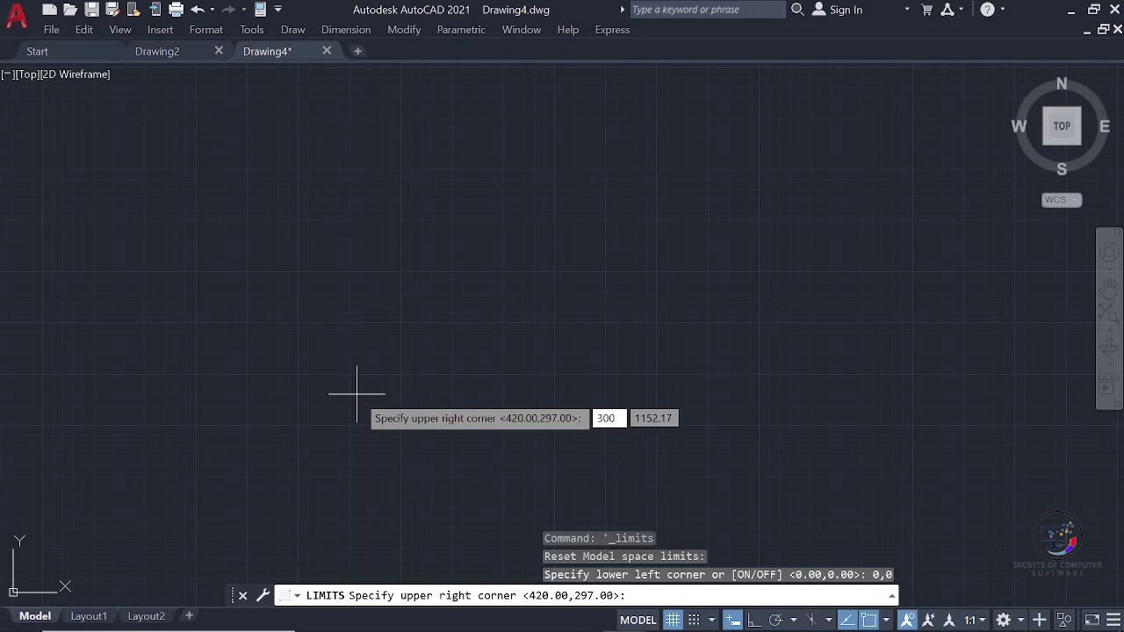
key("Tab")
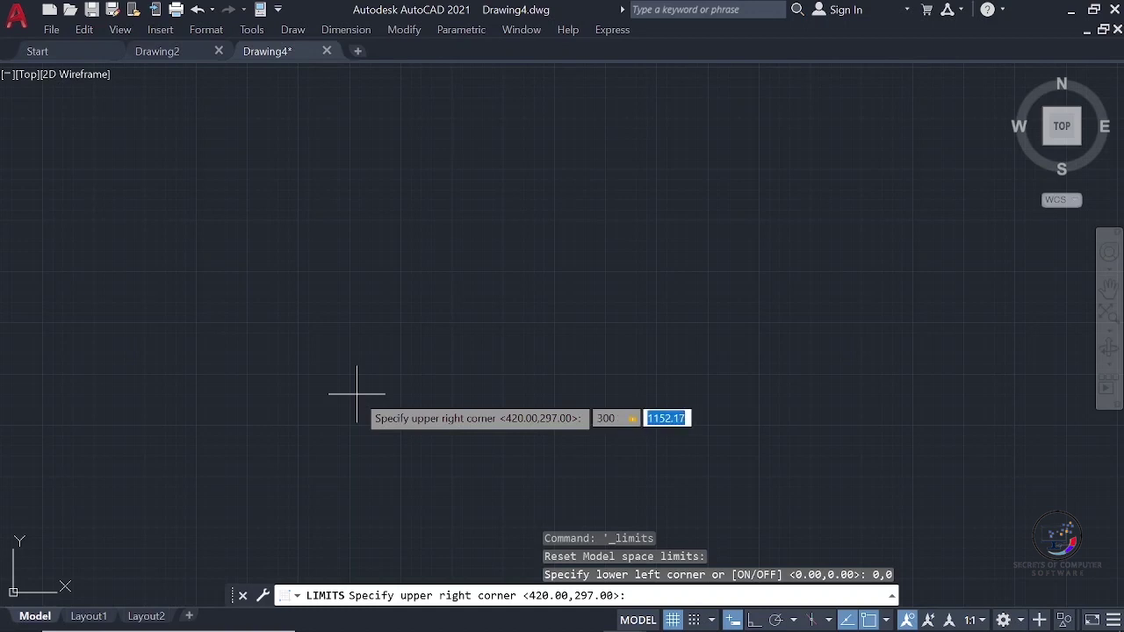
type("200")
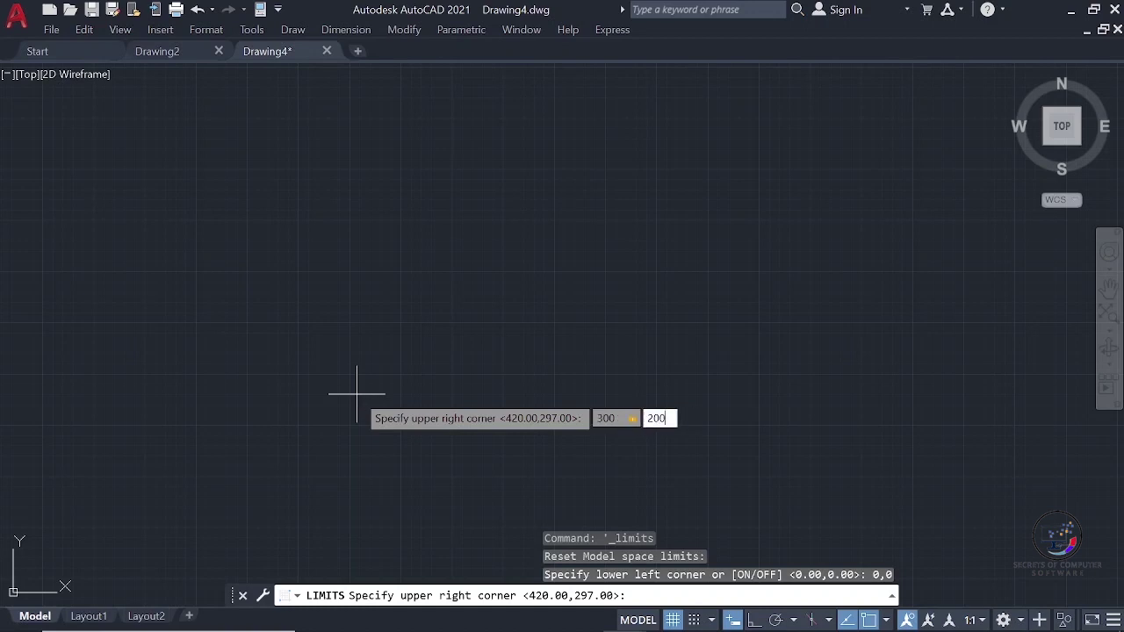
key("Return")
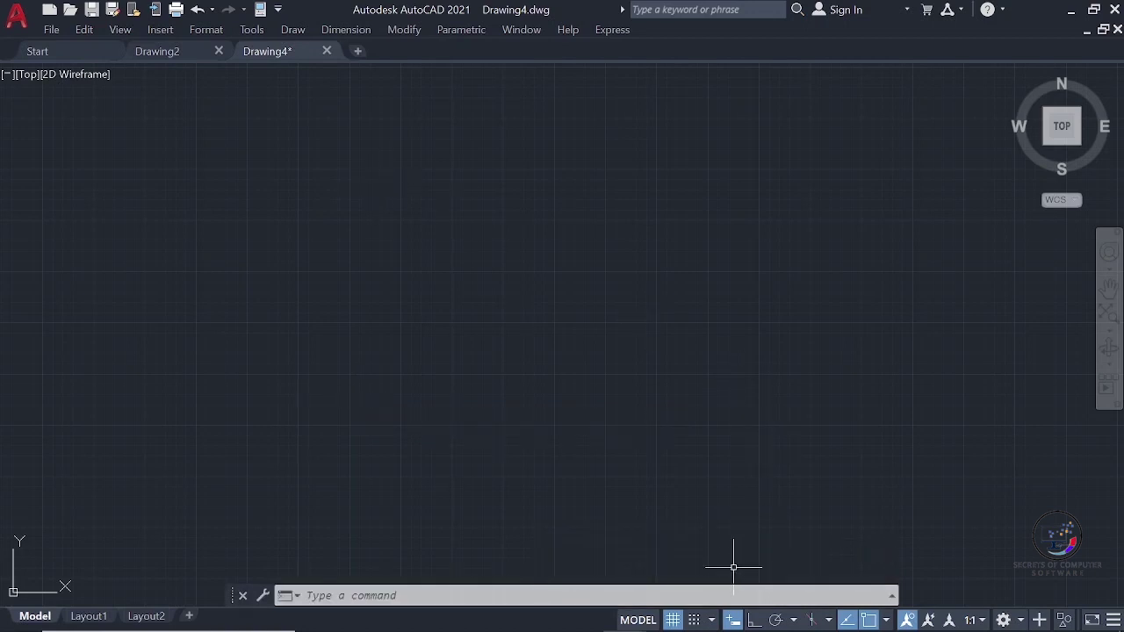
- Turn off the grid display beyond the limits and zoom to show the whole drawing area
right_click(681, 619)
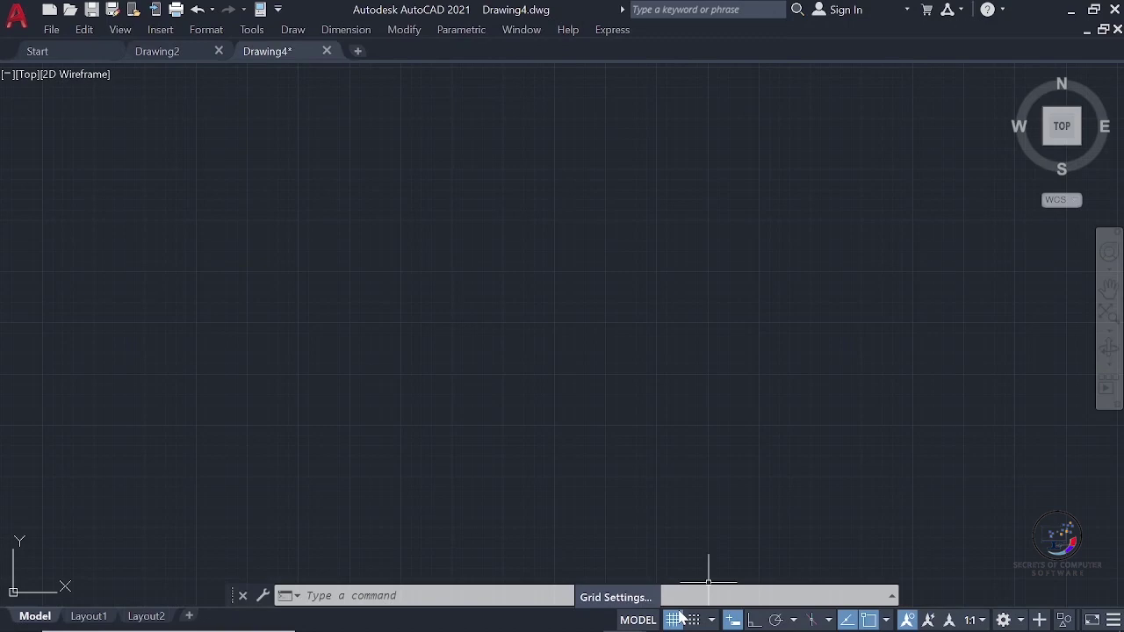
left_click(625, 597)
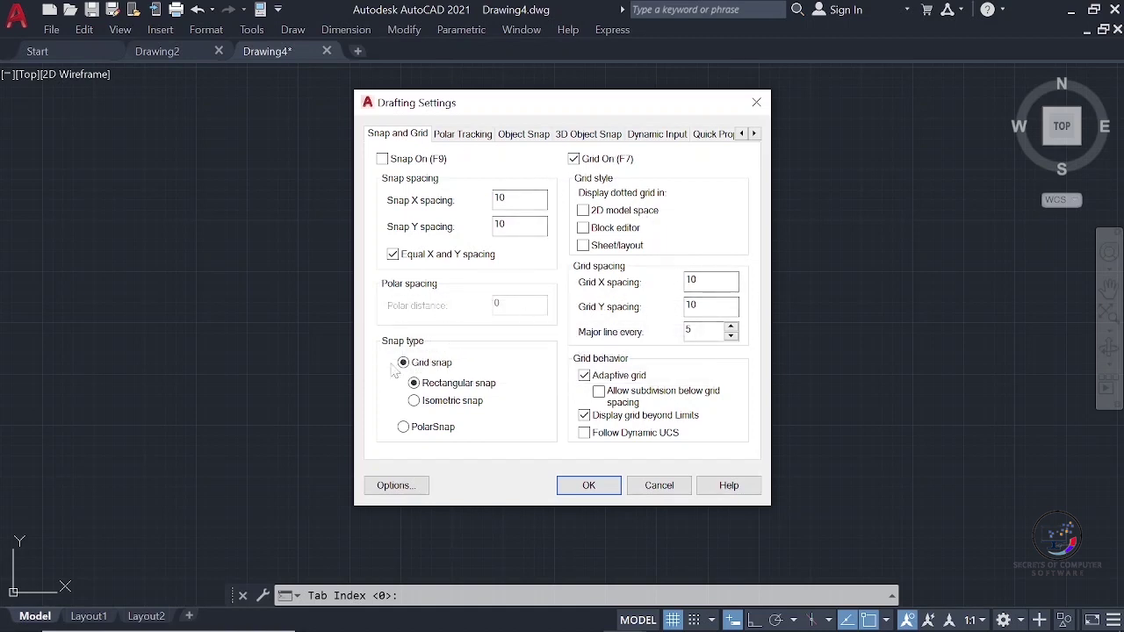
left_click(585, 416)
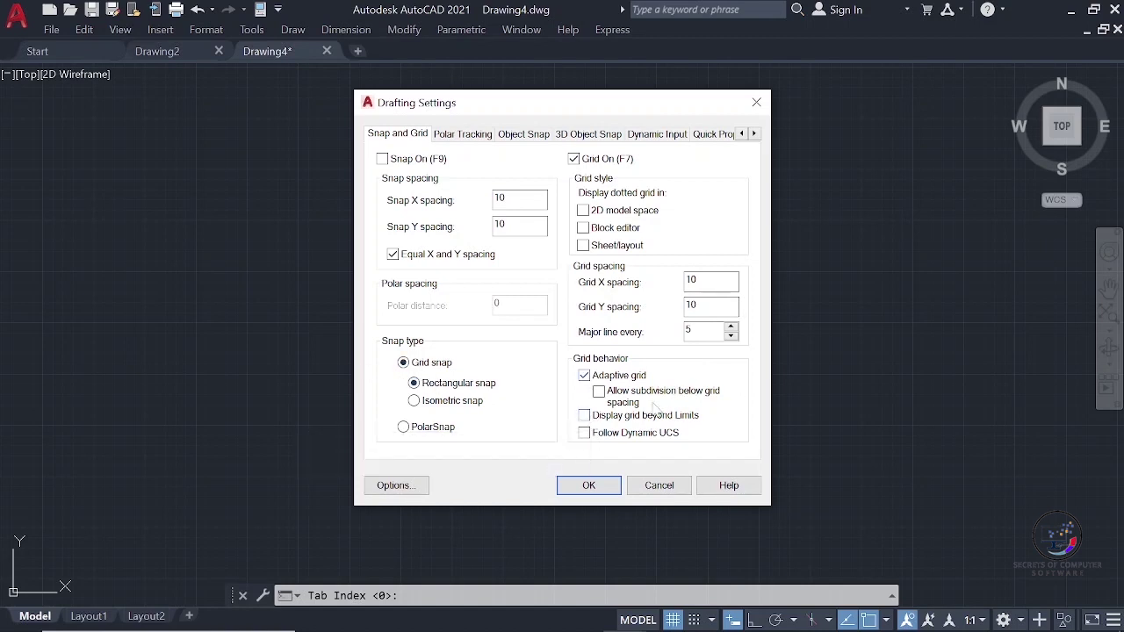
left_click(587, 486)
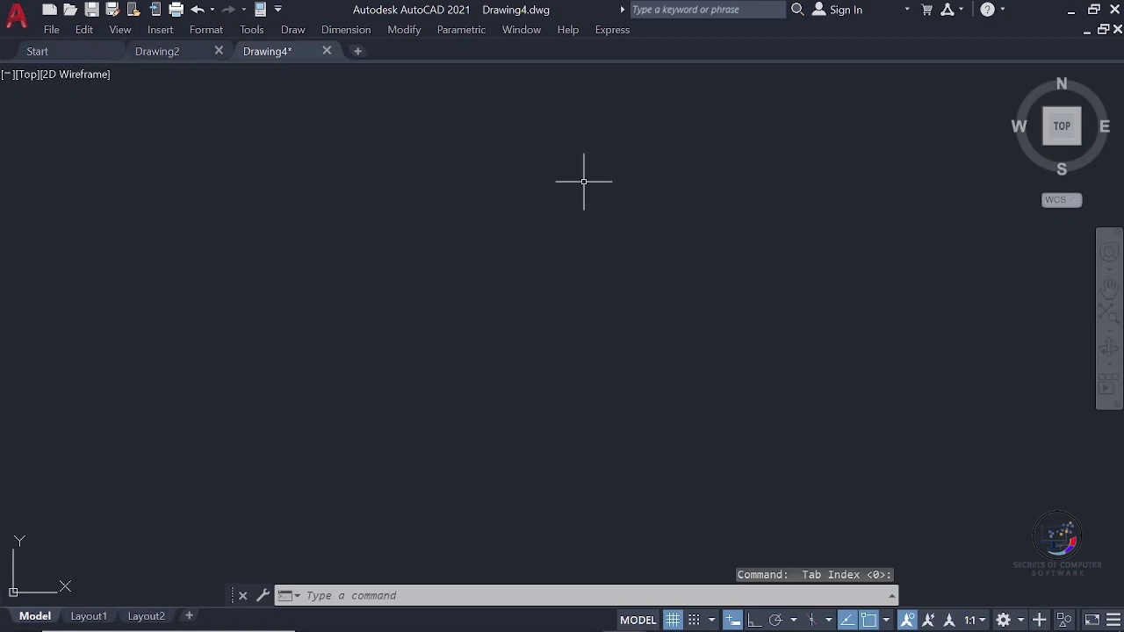
left_click(114, 30)
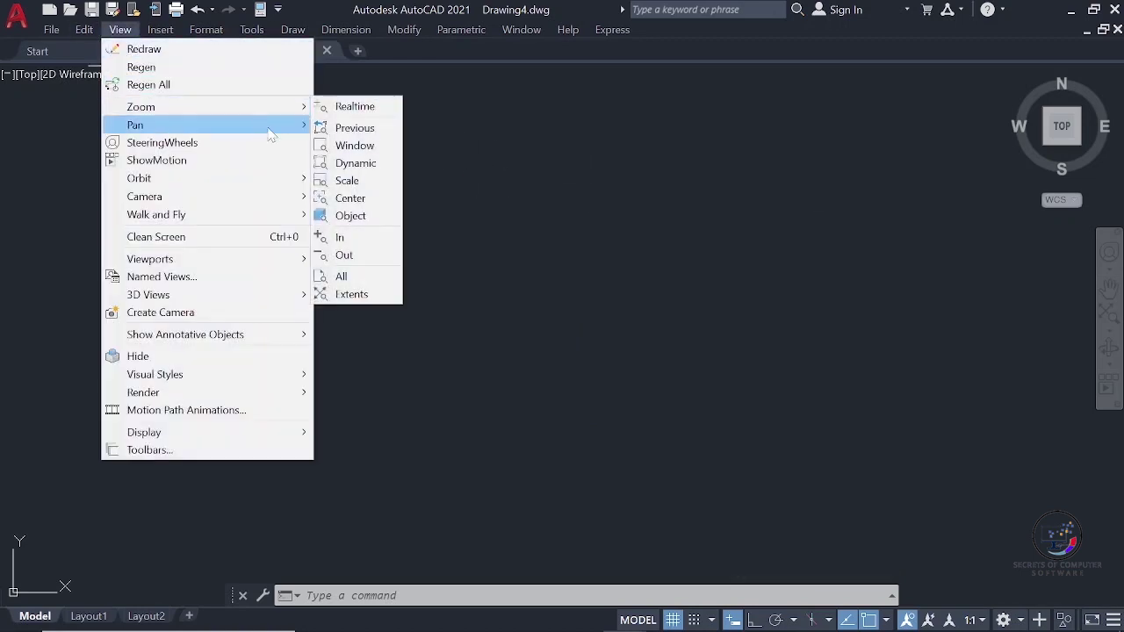
left_click(367, 279)
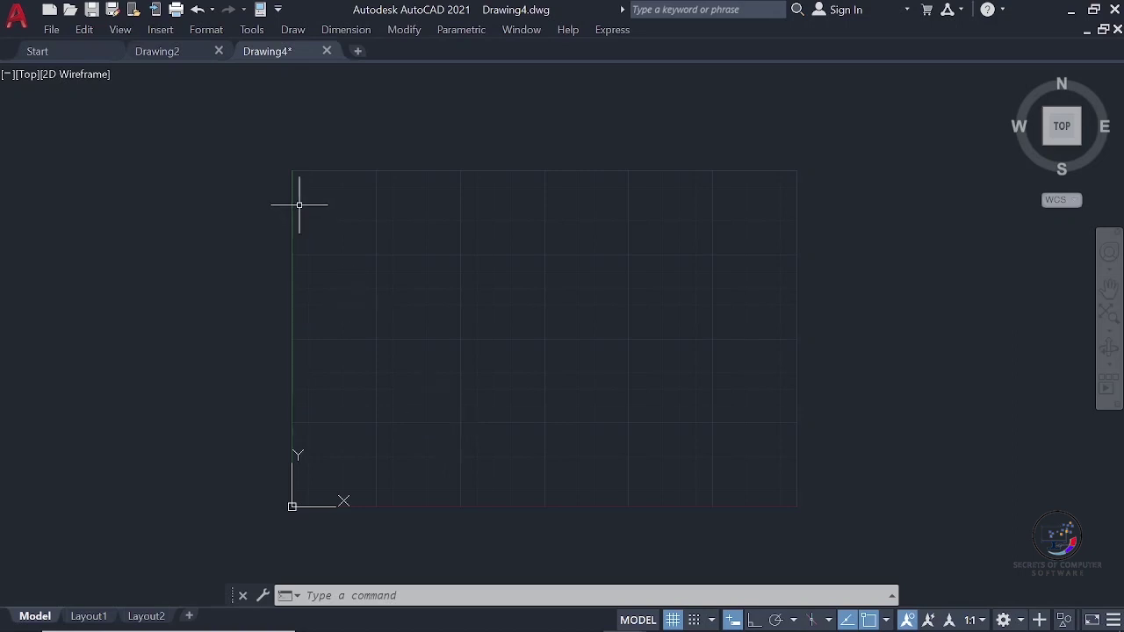
- Start a line with its first point at 50,50
left_click(292, 29)
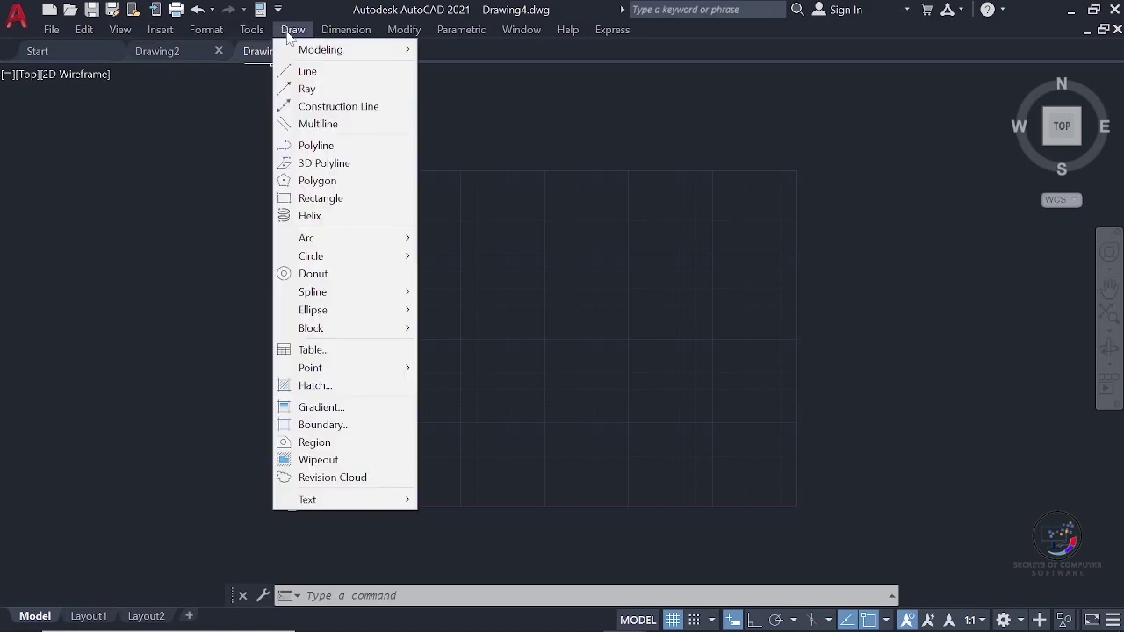
left_click(283, 70)
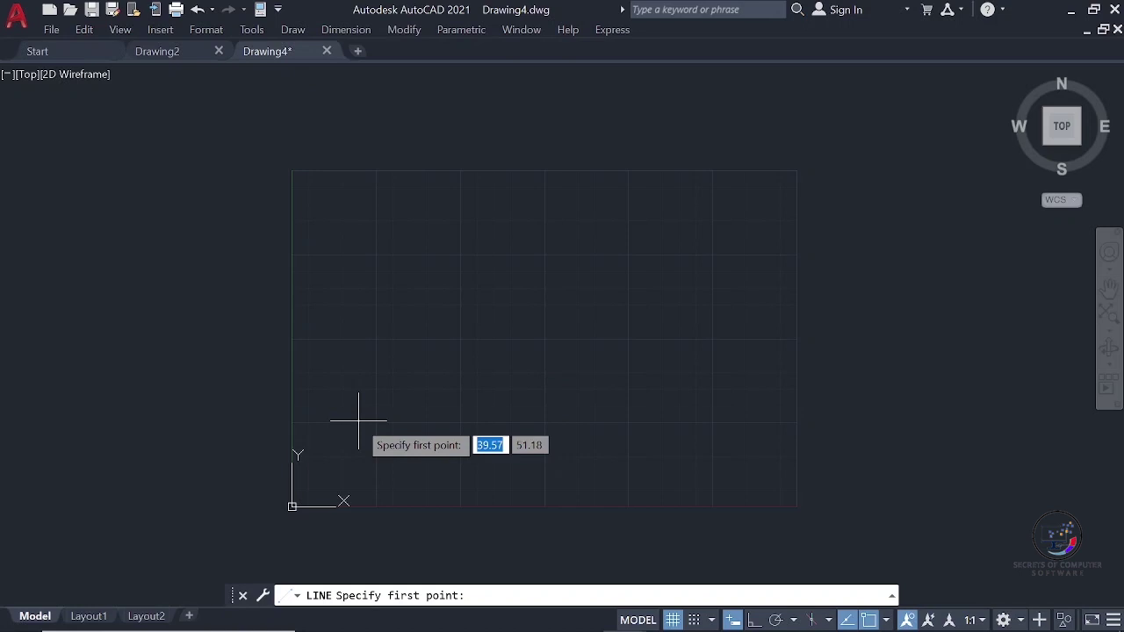
type("50")
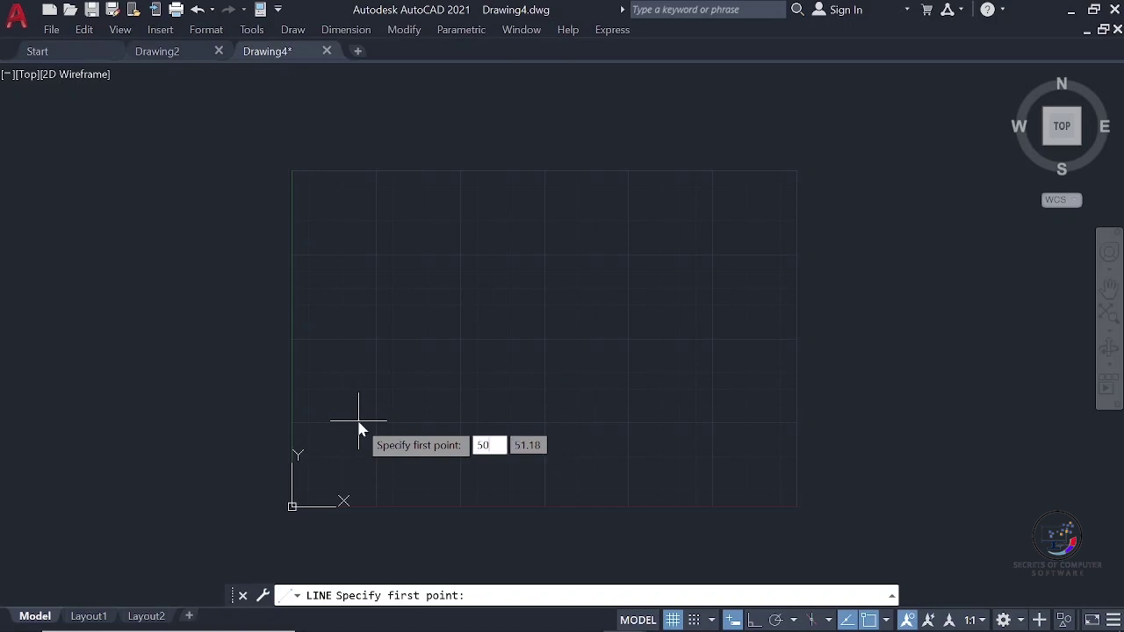
key("Tab")
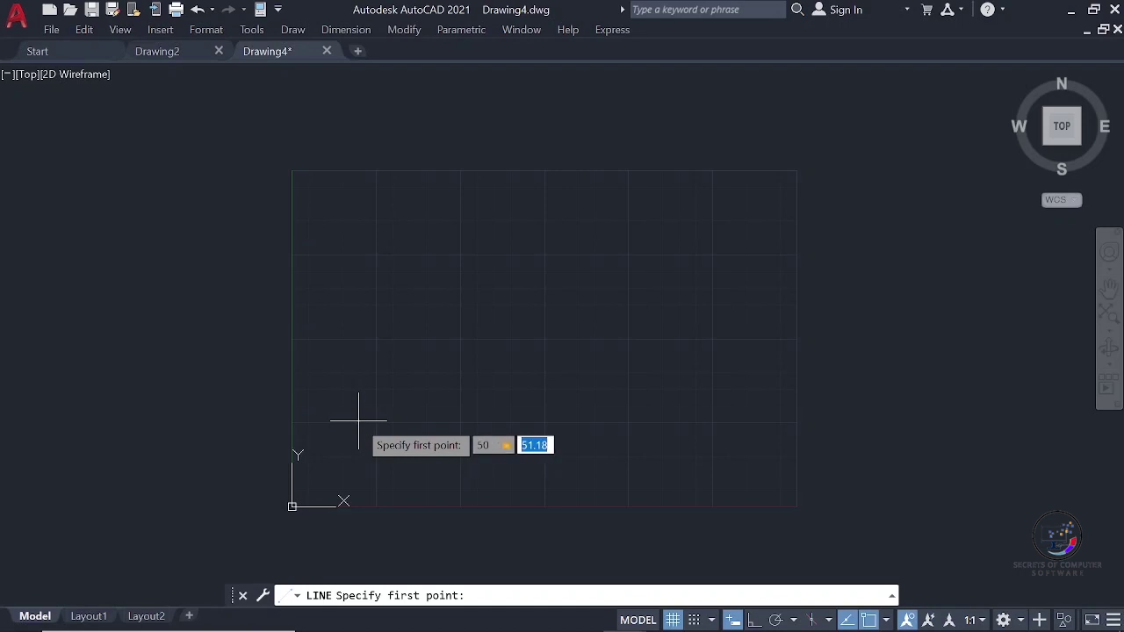
type("50")
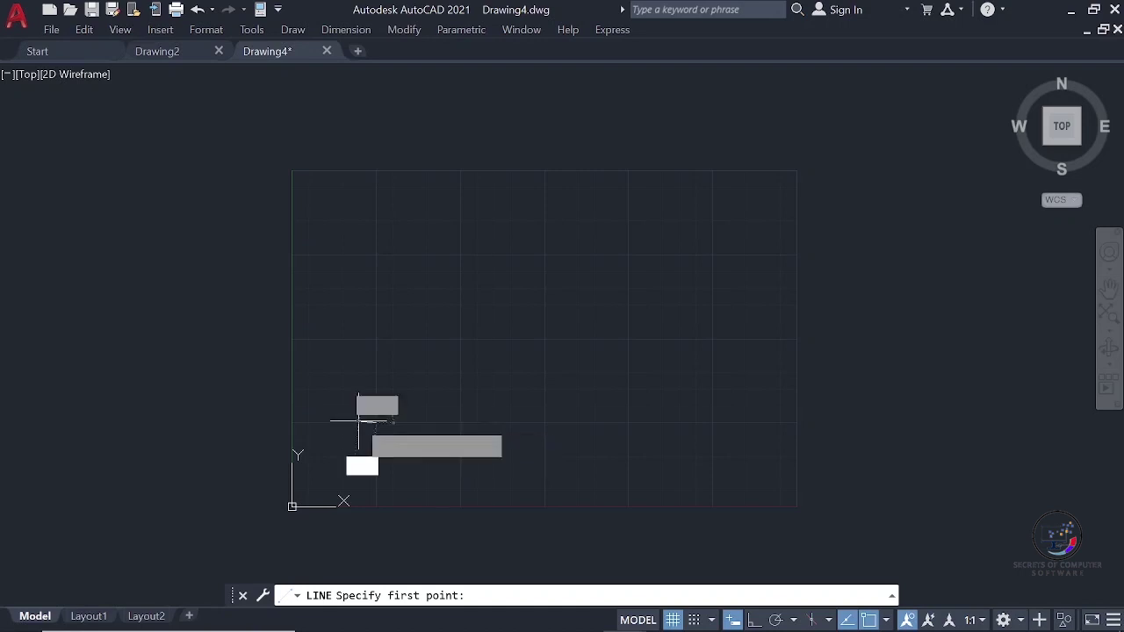
key("Return")
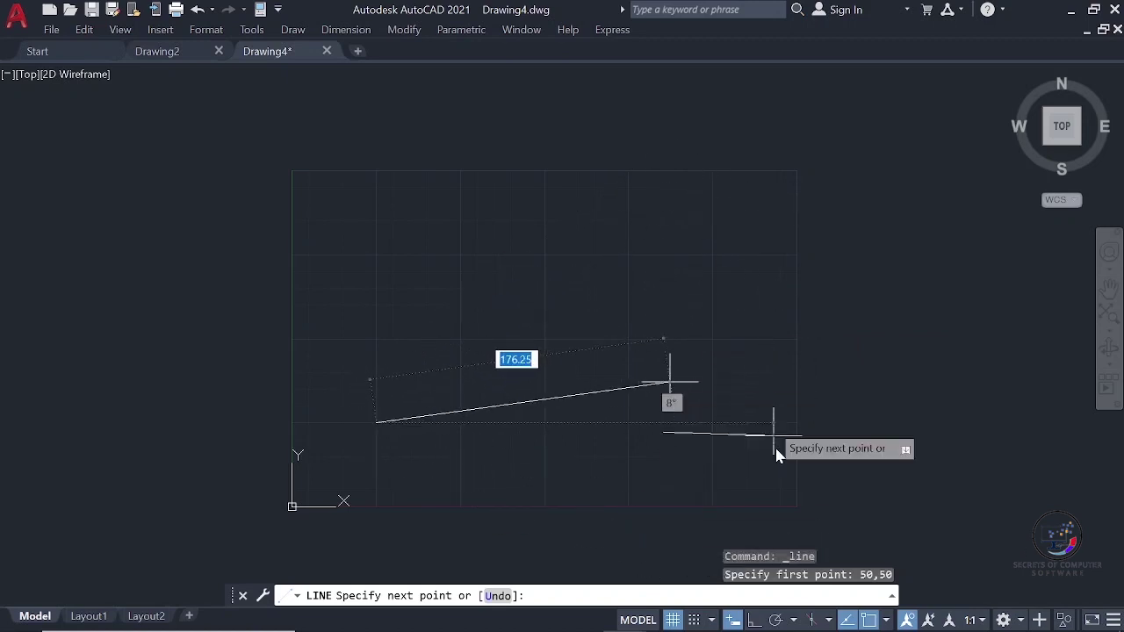
- Turn on Ortho mode and draw a 200 mm horizontal segment to the right followed by a 50 mm segment straight up
left_click(753, 620)
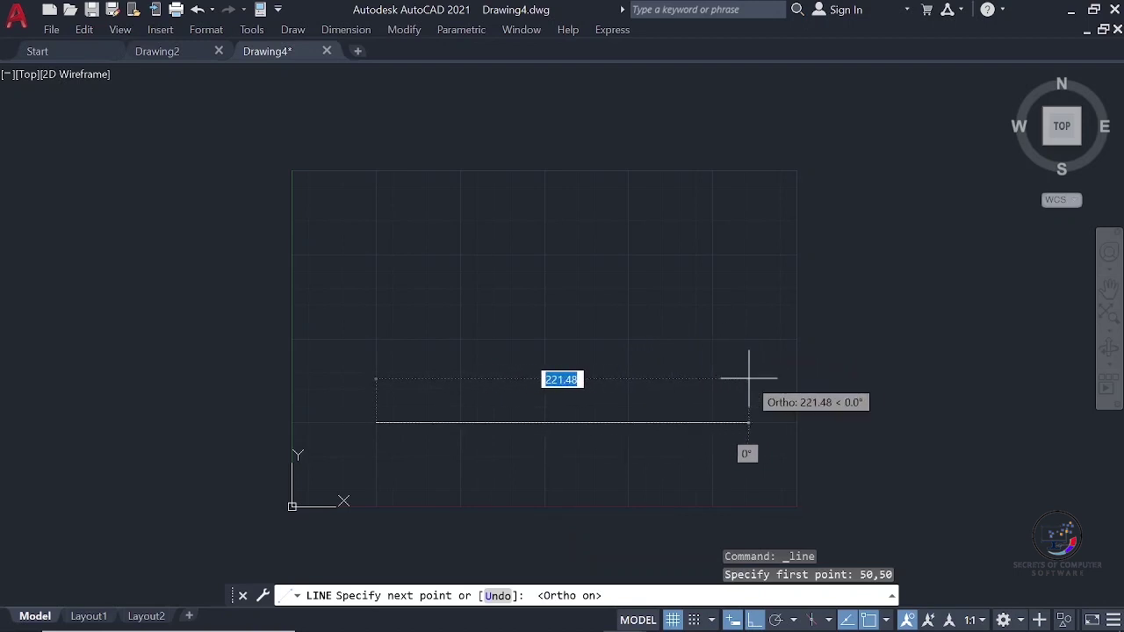
type("20")
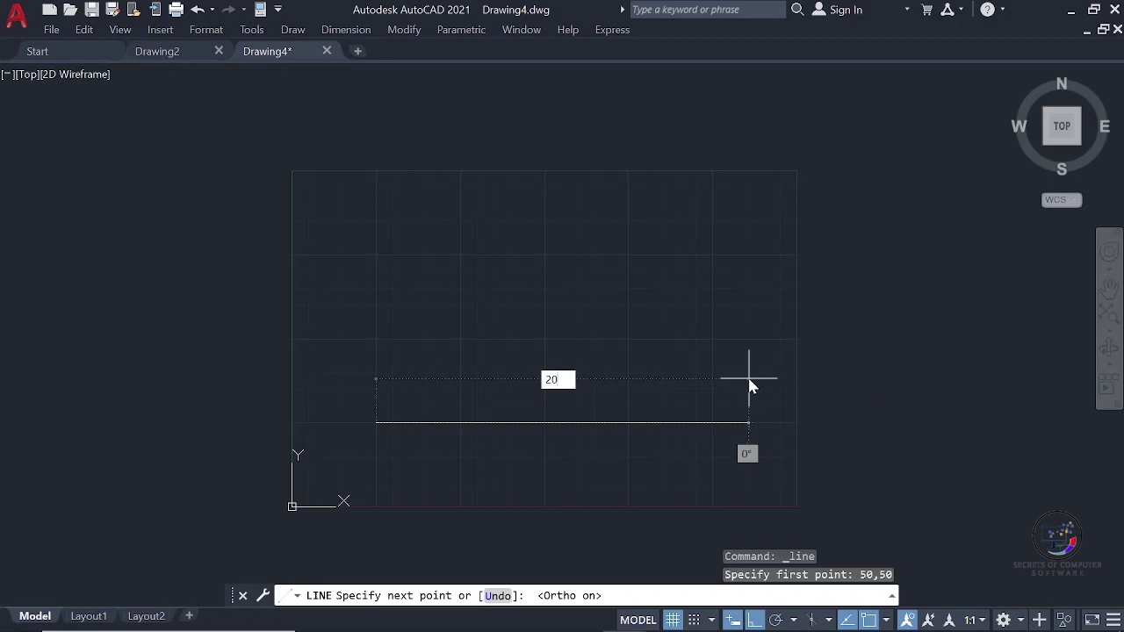
type("0")
key("Return")
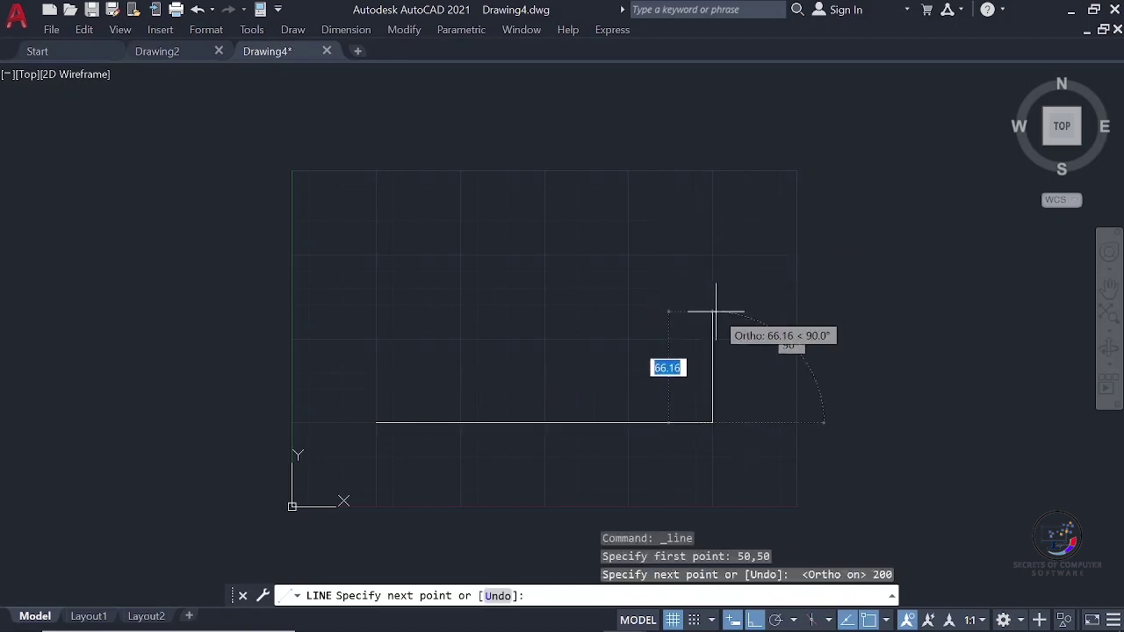
type("50")
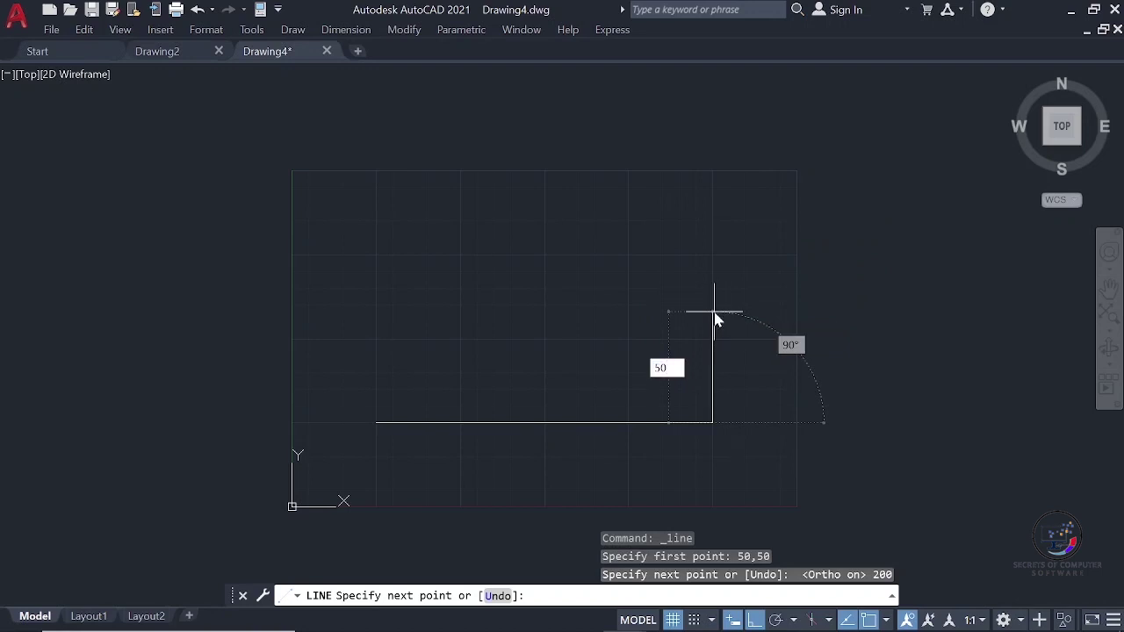
key("Return")
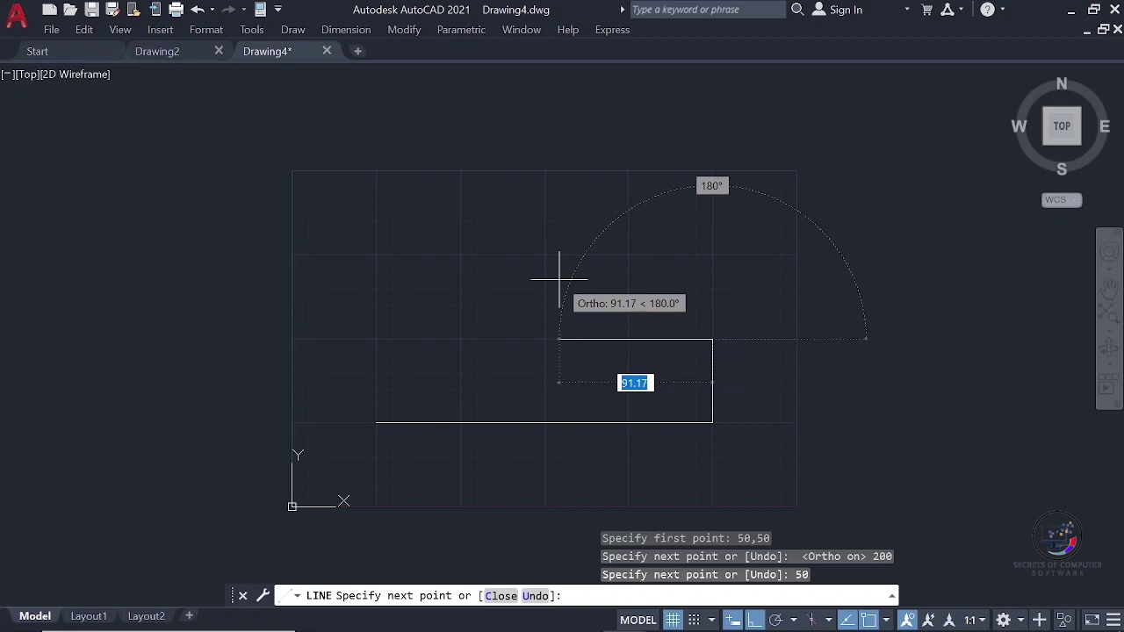
- Draw a sloped segment about 164 mm long at a 150° angle from the upper end of the 50 mm segment and finish the line
type("<150")
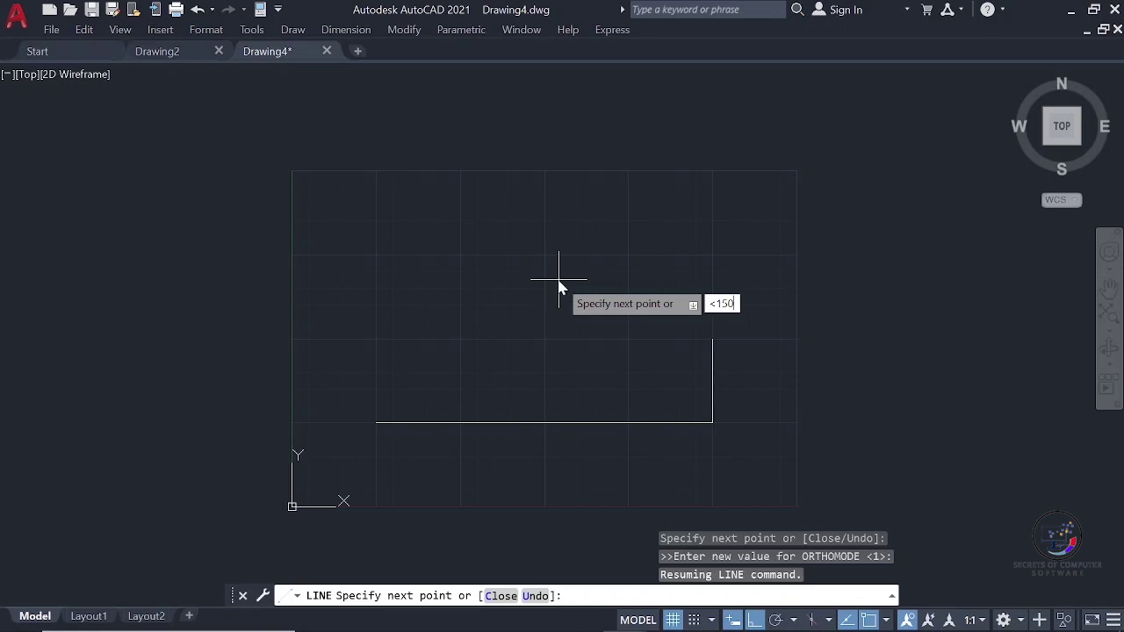
key("Return")
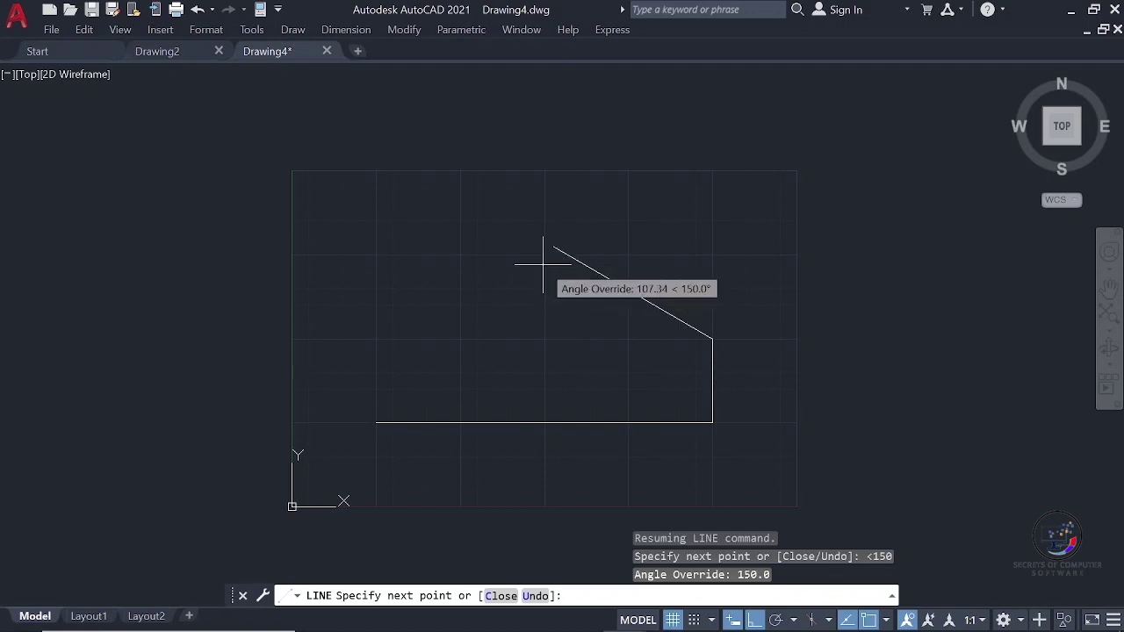
left_click(472, 201)
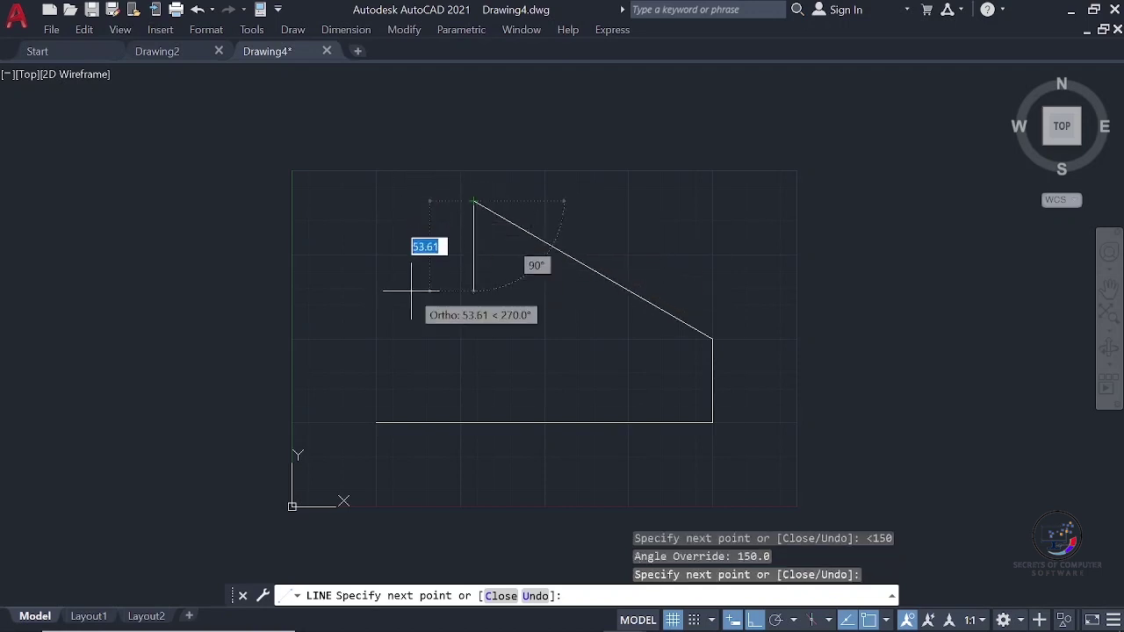
key("Escape")
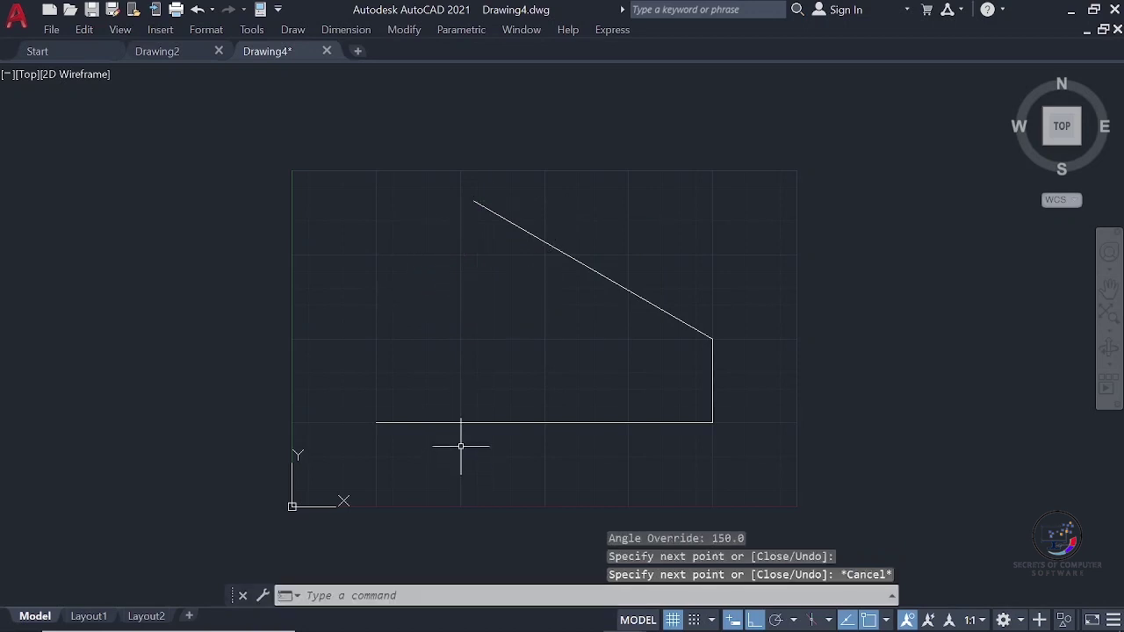
- Start a new line at the base line's left endpoint, drawing 100 mm straight up and 25 mm to the right
left_click(286, 30)
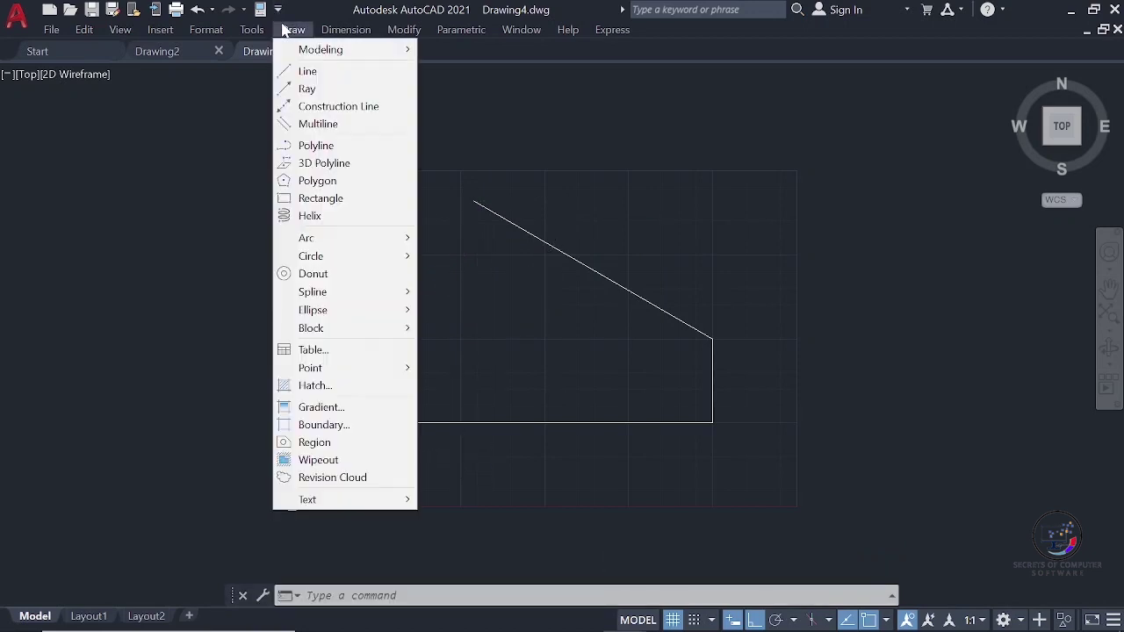
left_click(303, 70)
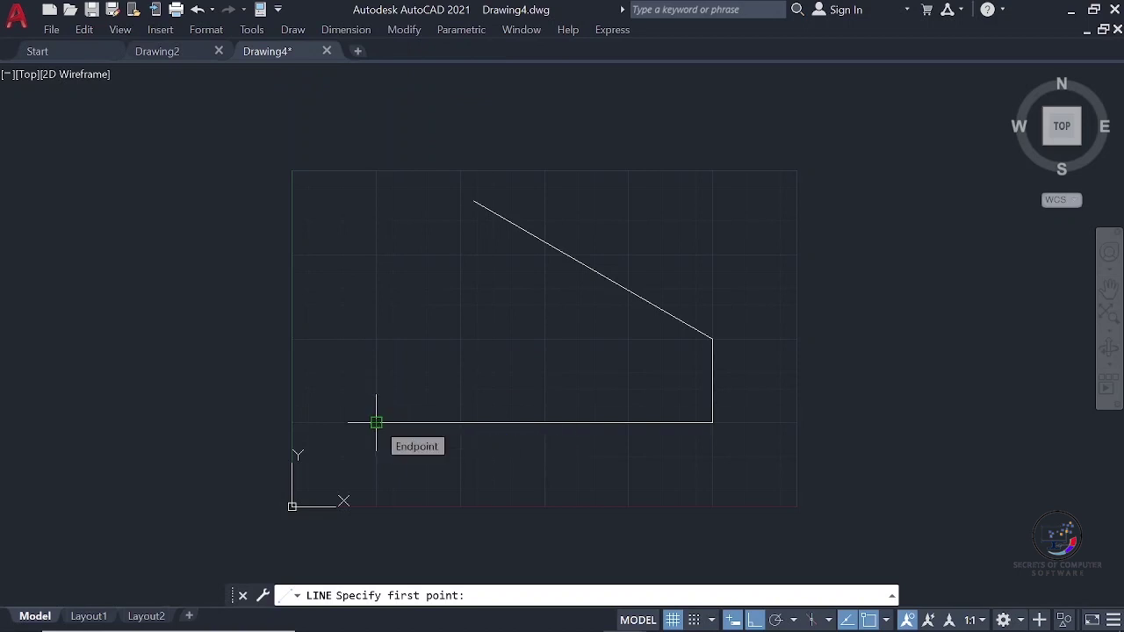
left_click(376, 422)
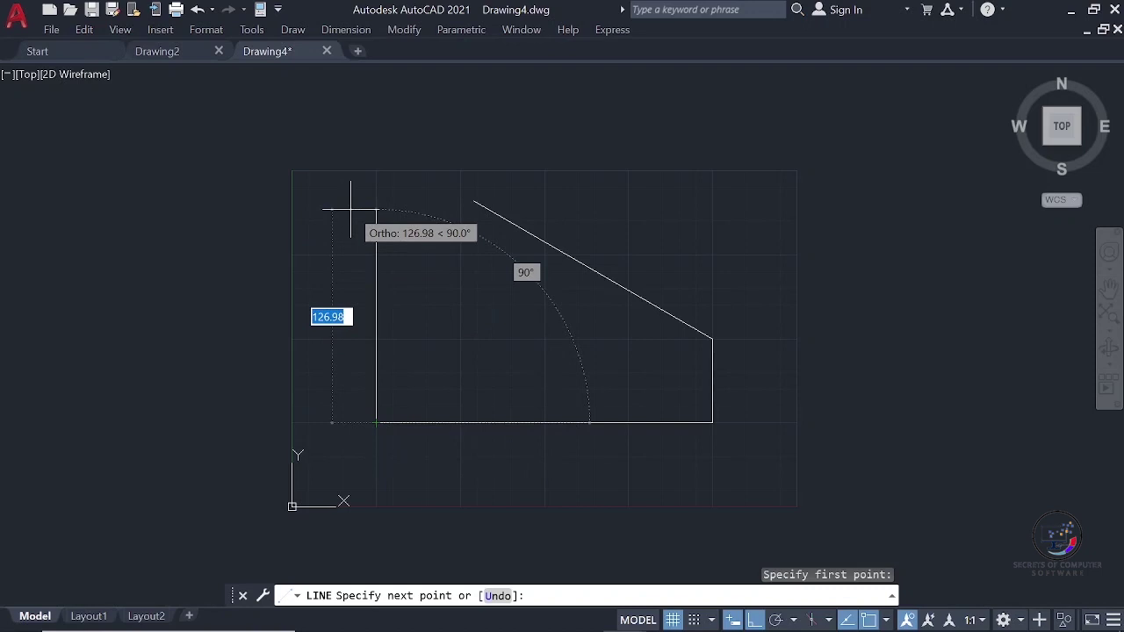
type("100")
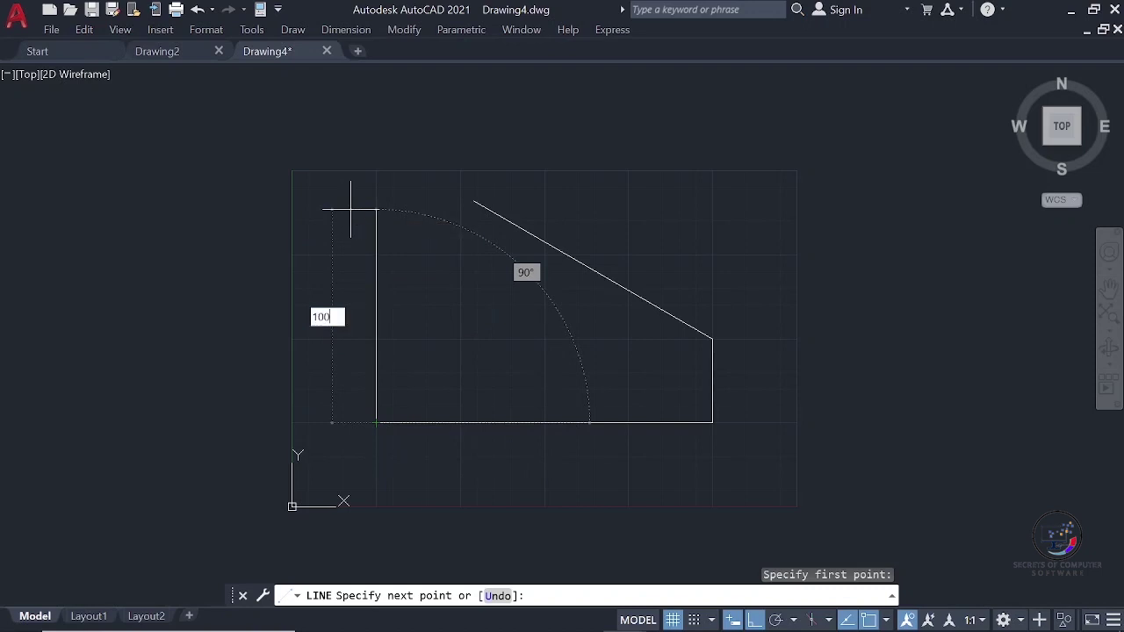
key("Return")
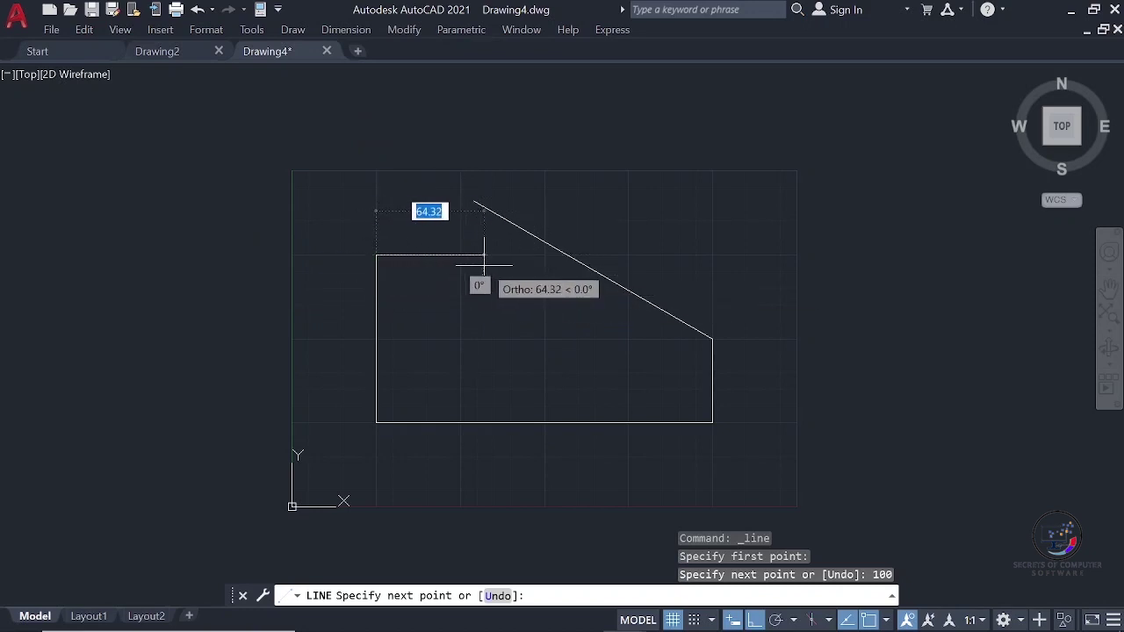
key("BackSpace")
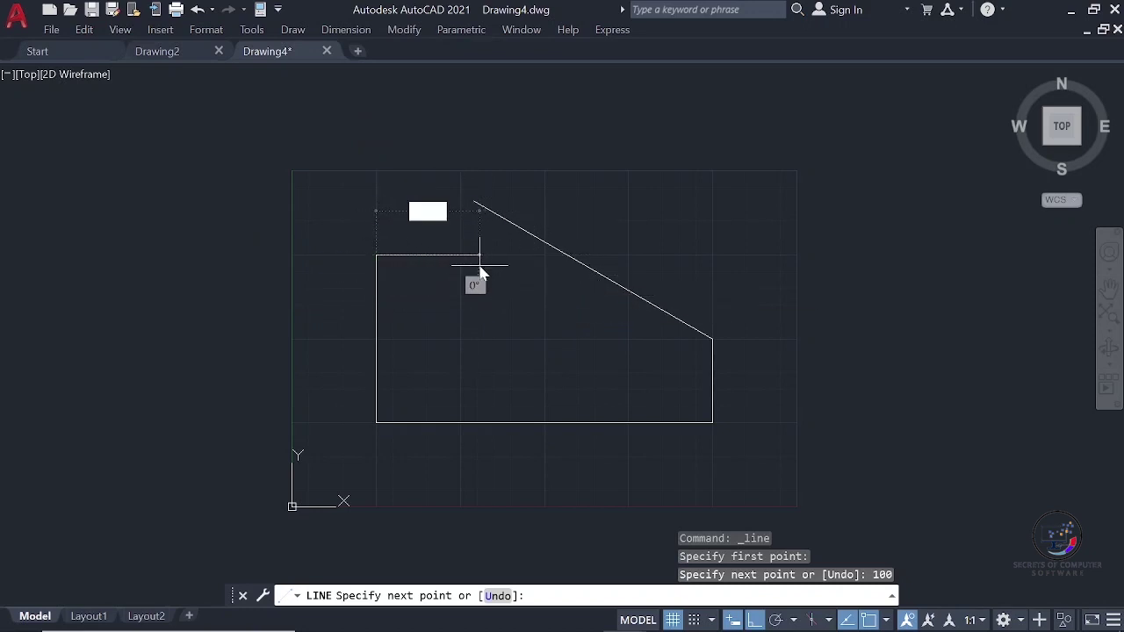
key("Return")
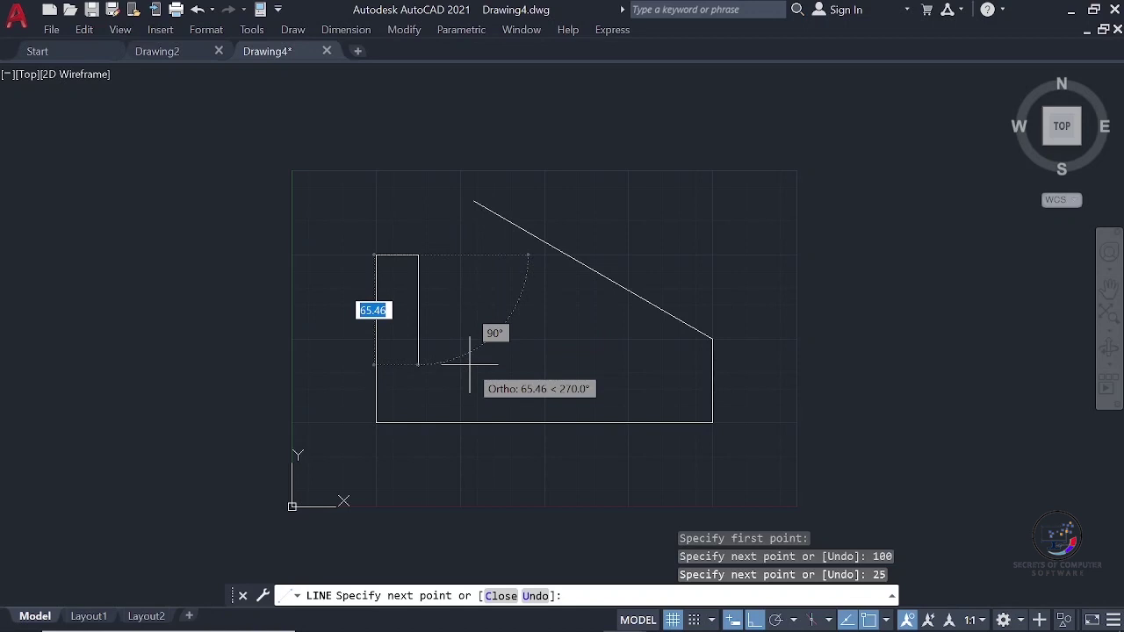
- Continue the line 30 mm down and 20 mm to the right for the notch's side and floor
type("30")
key("Return")
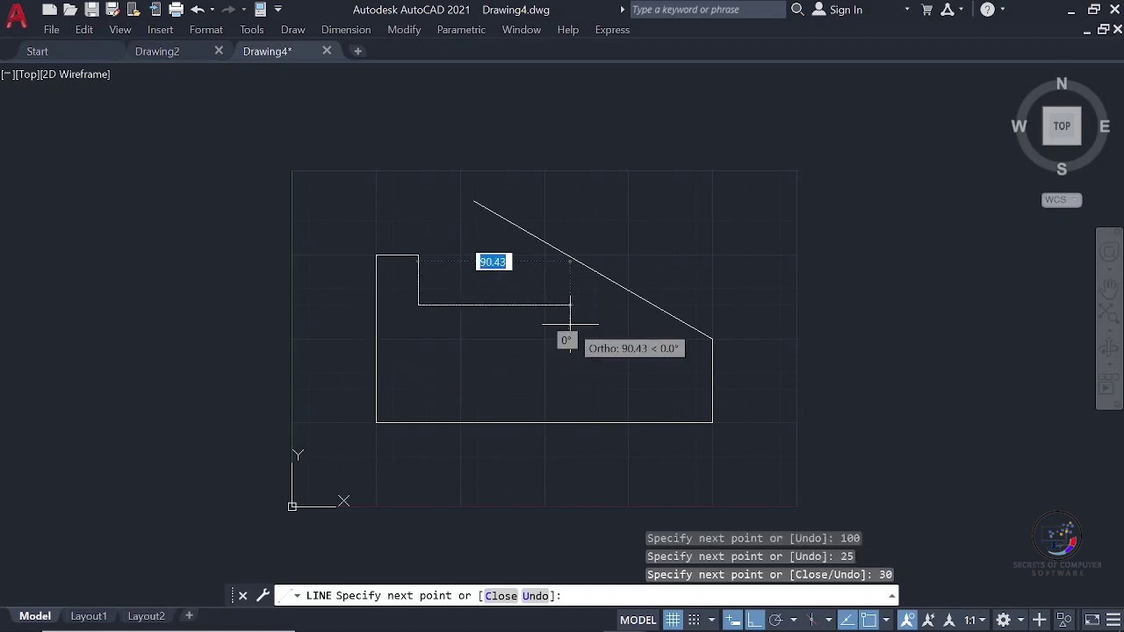
type("20")
key("Return")
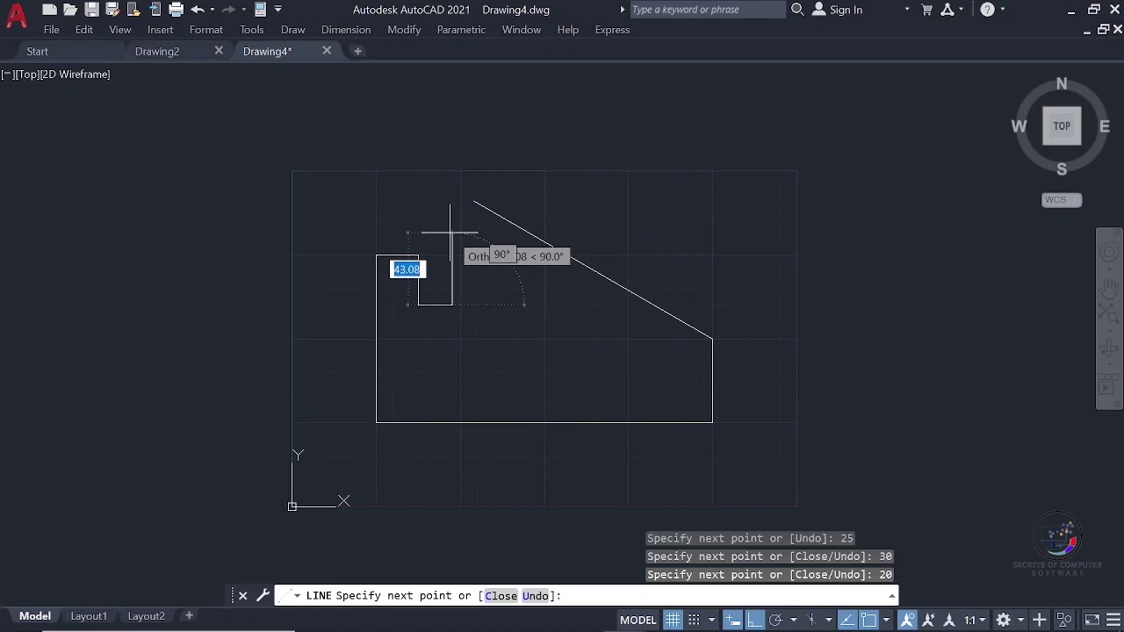
- Close the notch with a 30 mm segment up and draw about 133 mm to the right past the sloped line
type("3")
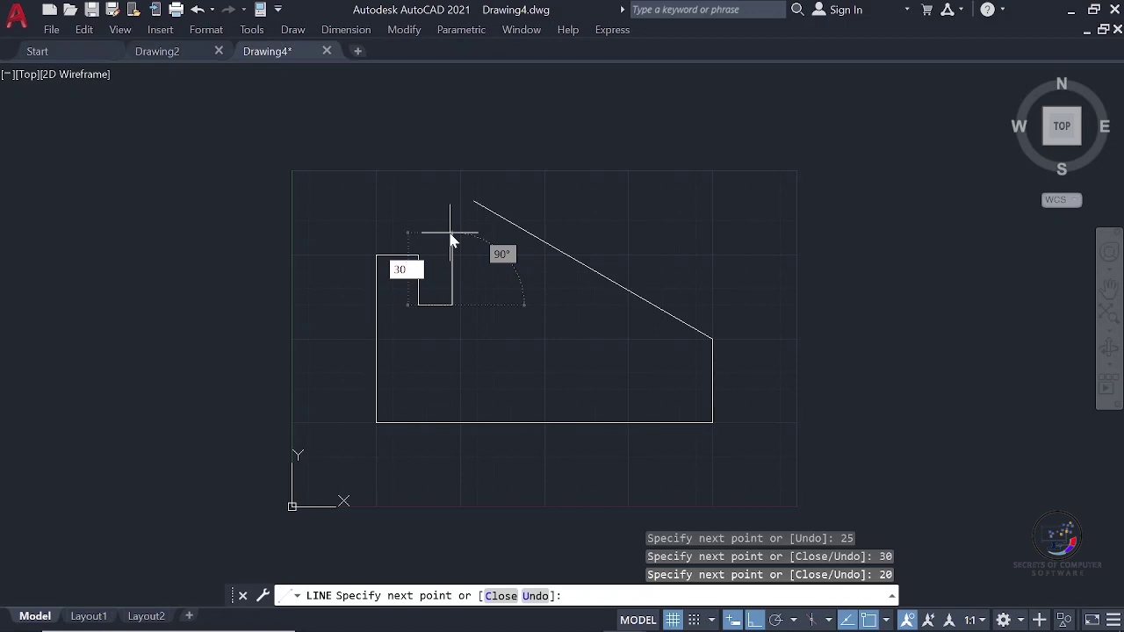
type("0")
key("Return")
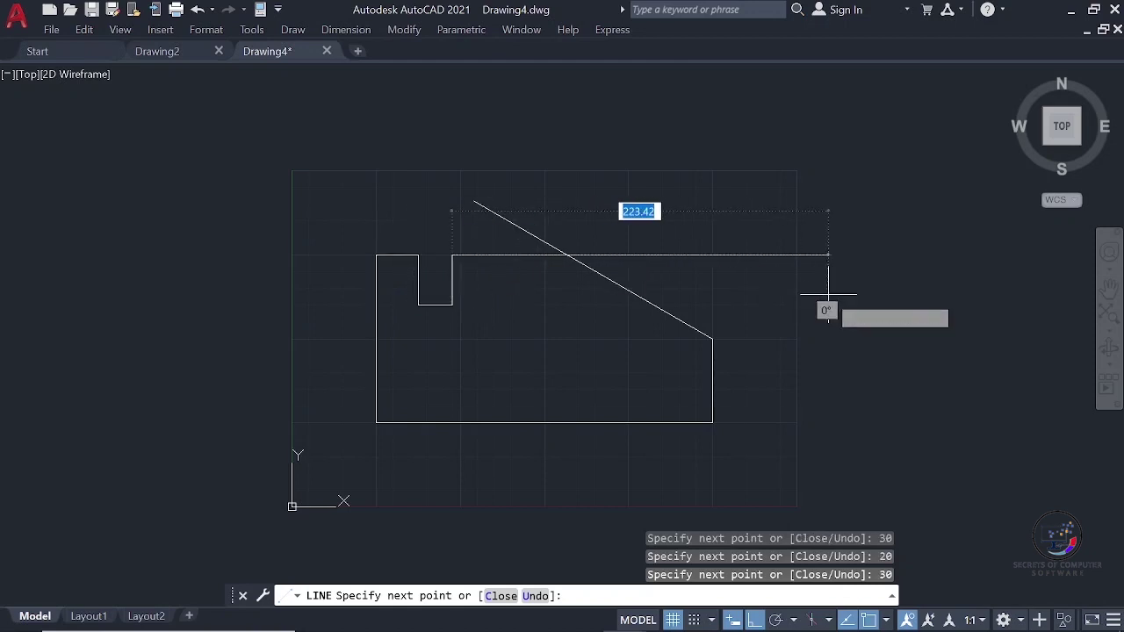
left_click(677, 260)
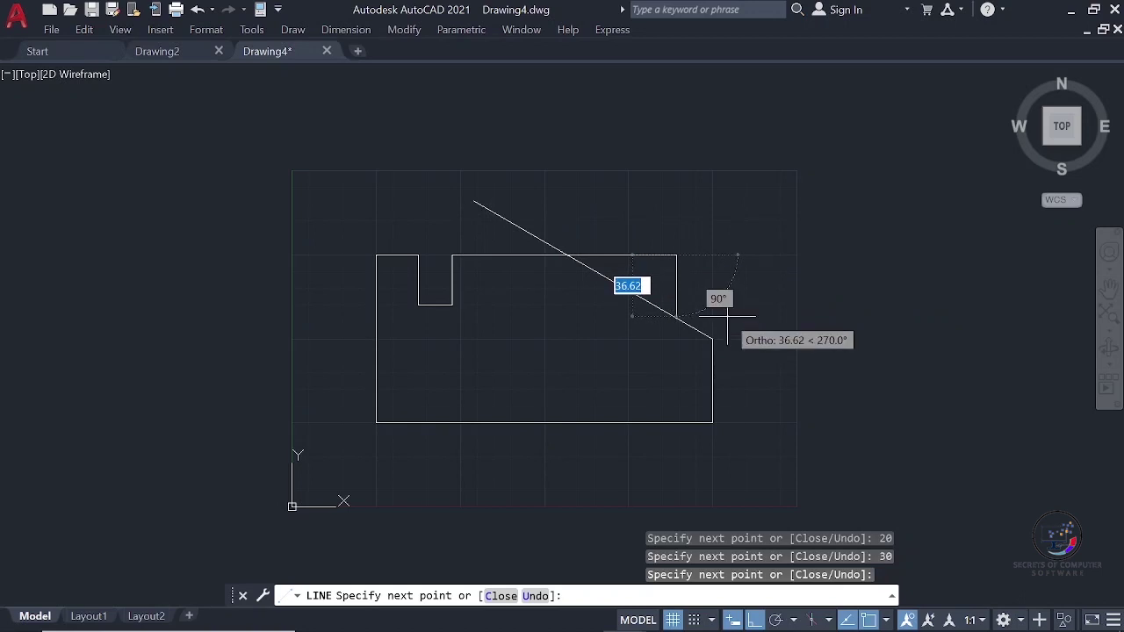
key("Escape")
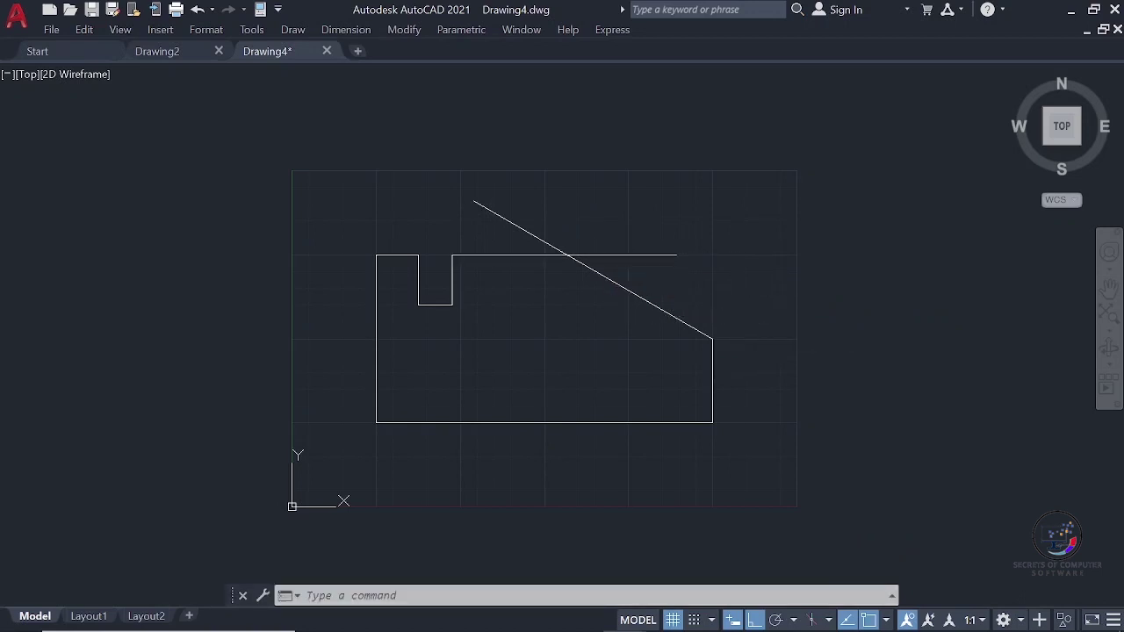
- Shorten the upper horizontal line with Lengthen so its right end meets the sloped line
left_click(642, 255)
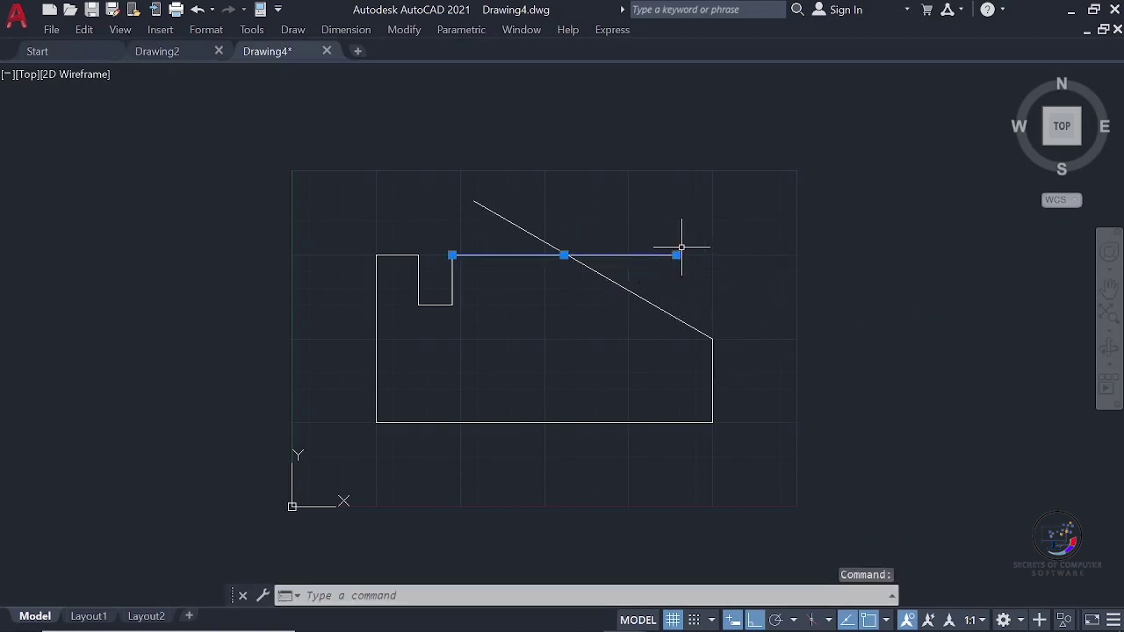
mouse_move(677, 256)
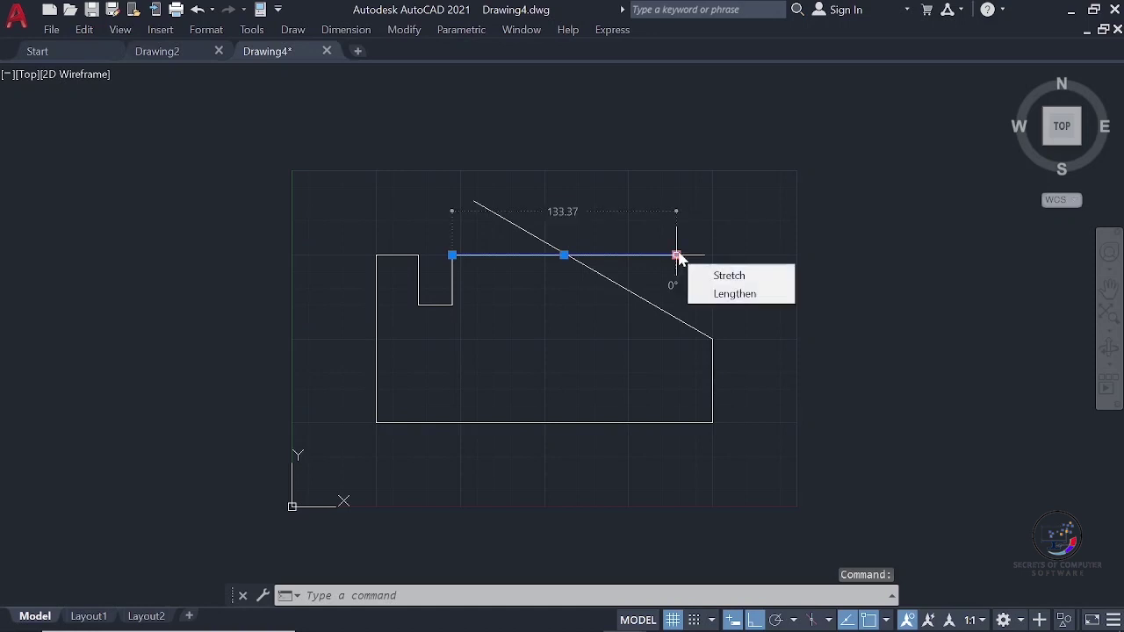
left_click(734, 295)
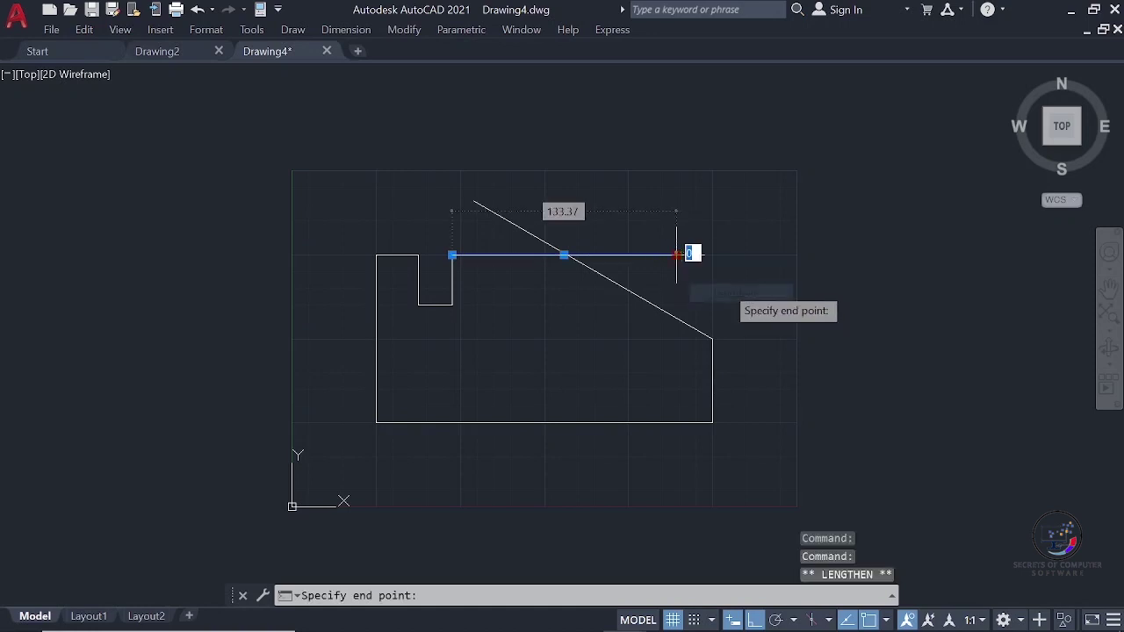
left_click(565, 254)
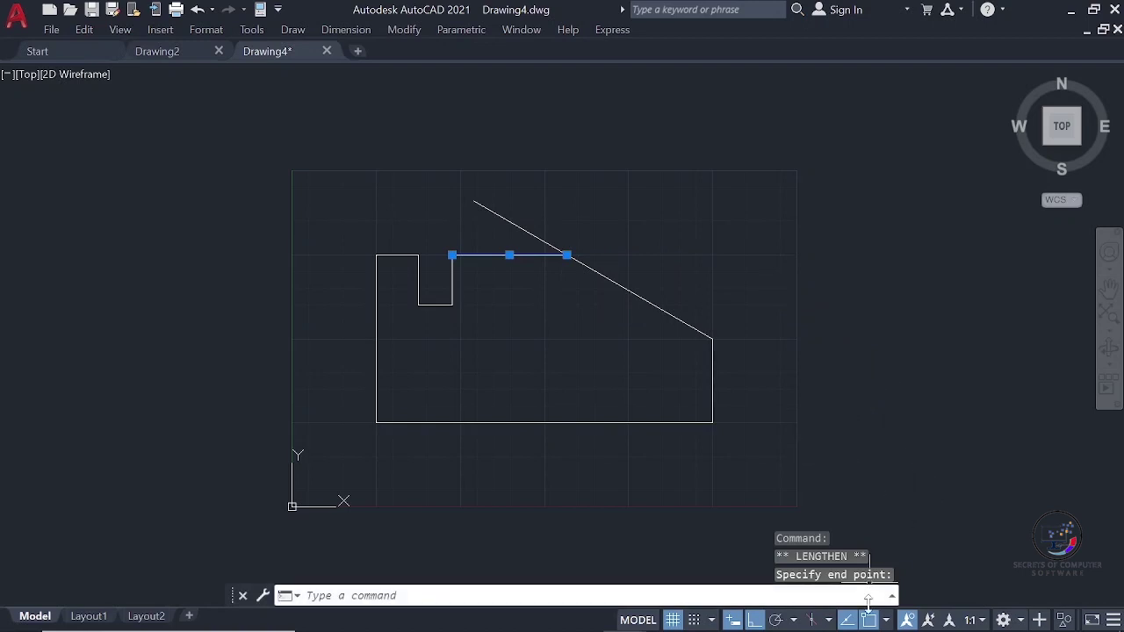
key("Escape")
key("Escape")
- Turn on object snap and shorten the sloped line's upper end to the endpoint of the upper horizontal line
key("F3")
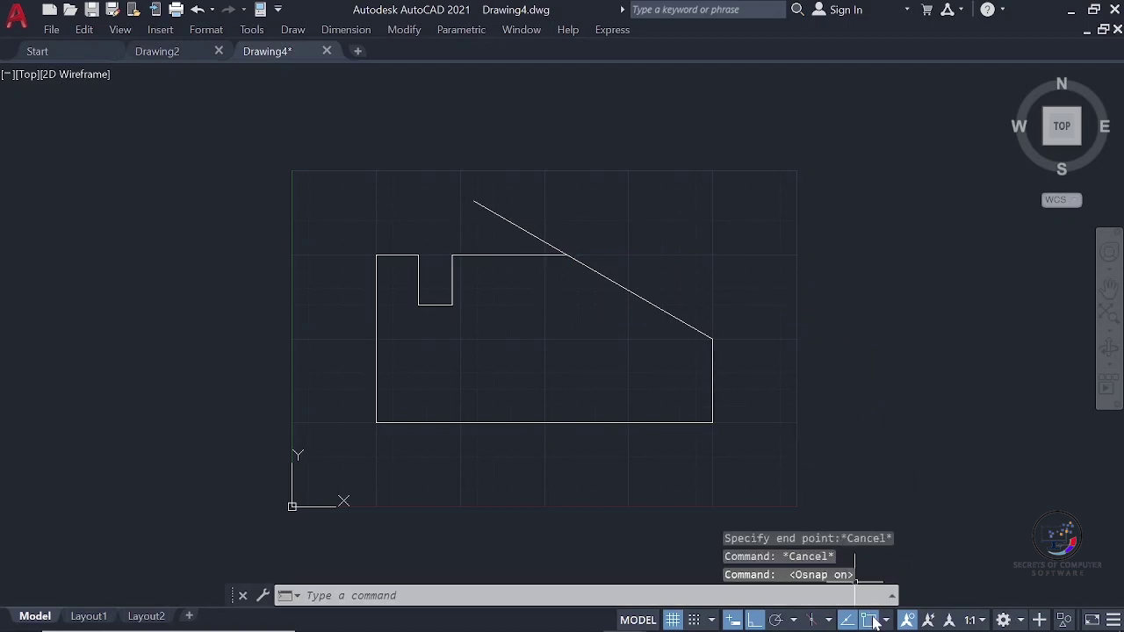
left_click(533, 235)
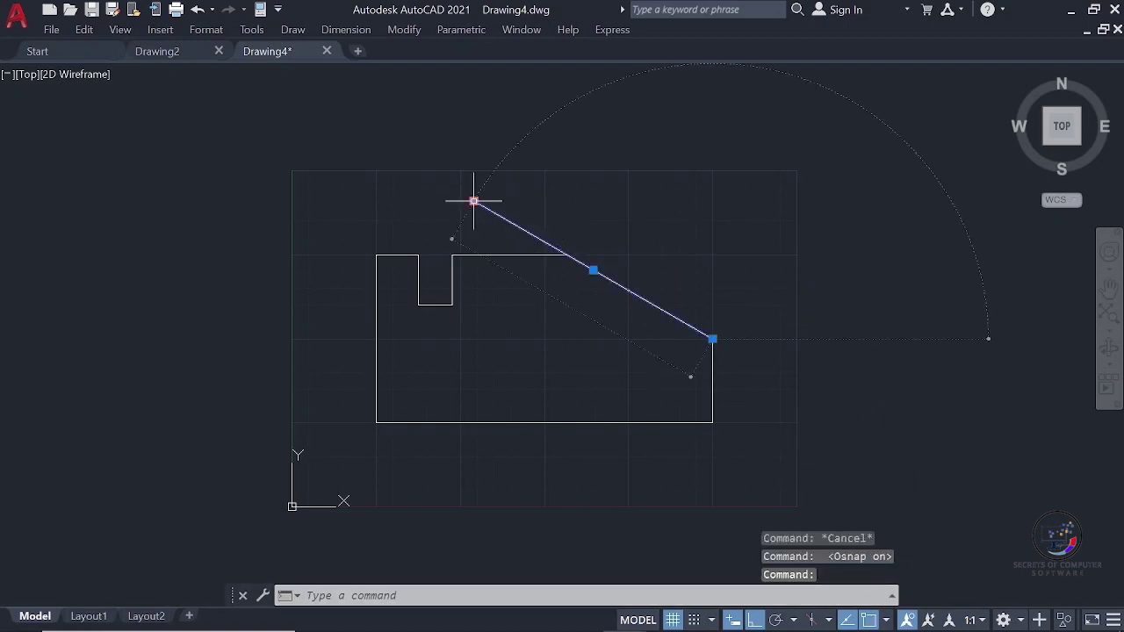
mouse_move(475, 201)
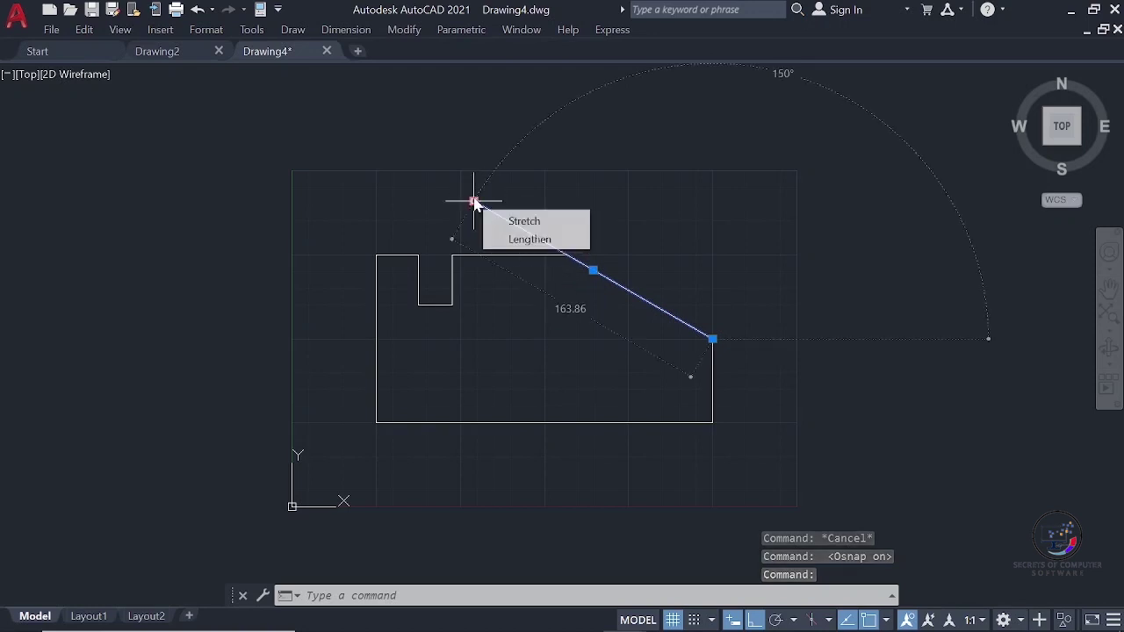
key("ctrl")
left_click(473, 201)
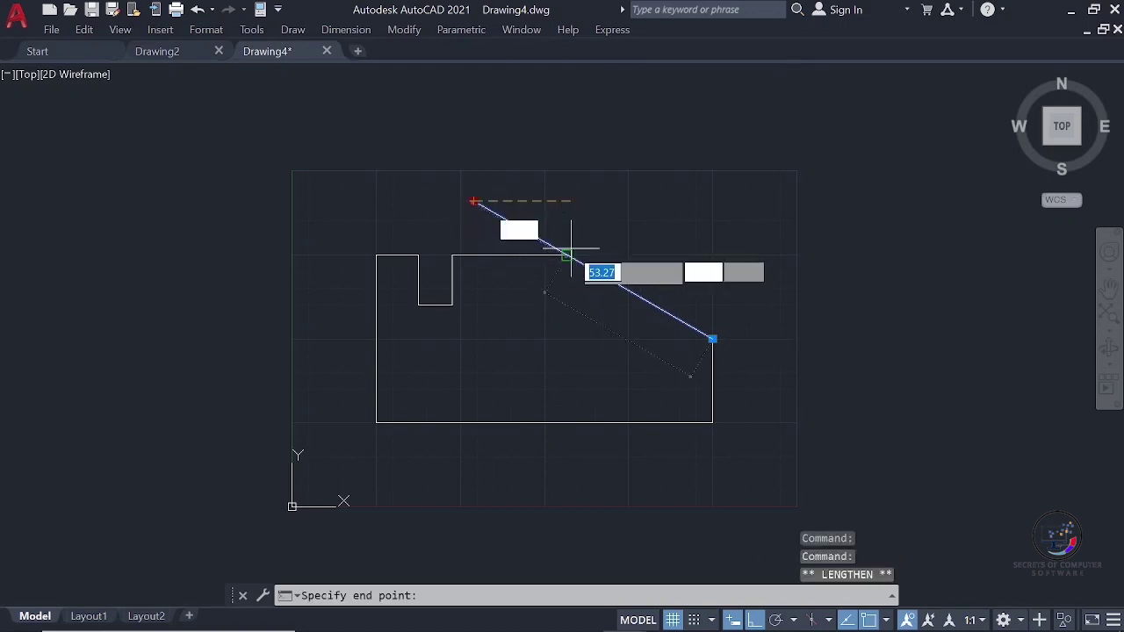
left_click(567, 253)
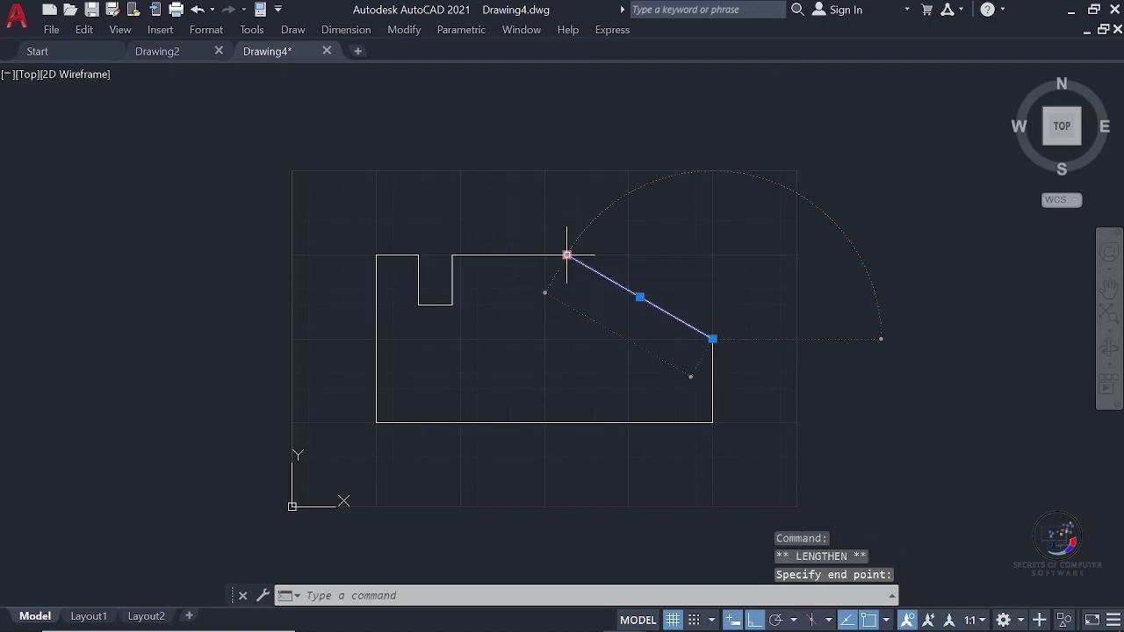
key("Escape")
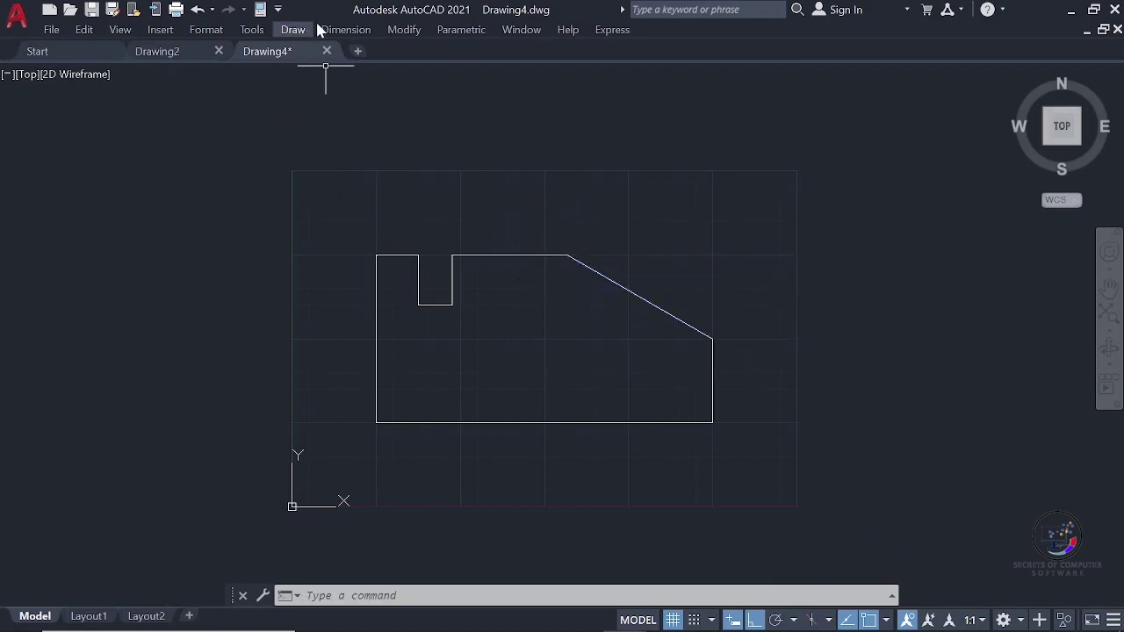
- Offset the outline's right vertical edge 50 mm inward to the left
left_click(403, 31)
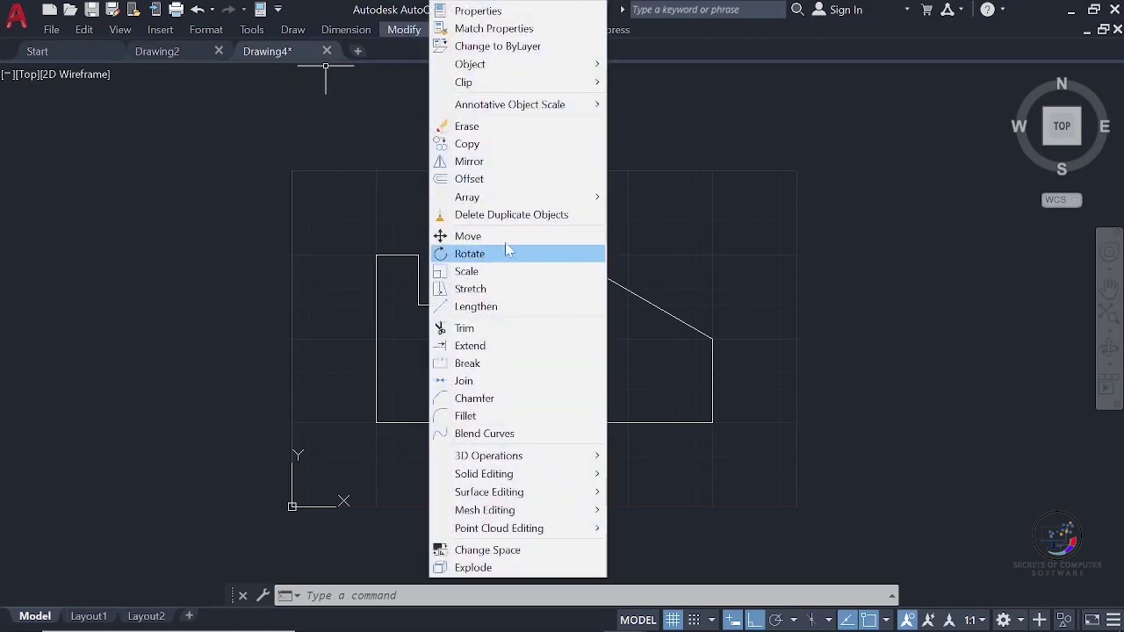
left_click(490, 180)
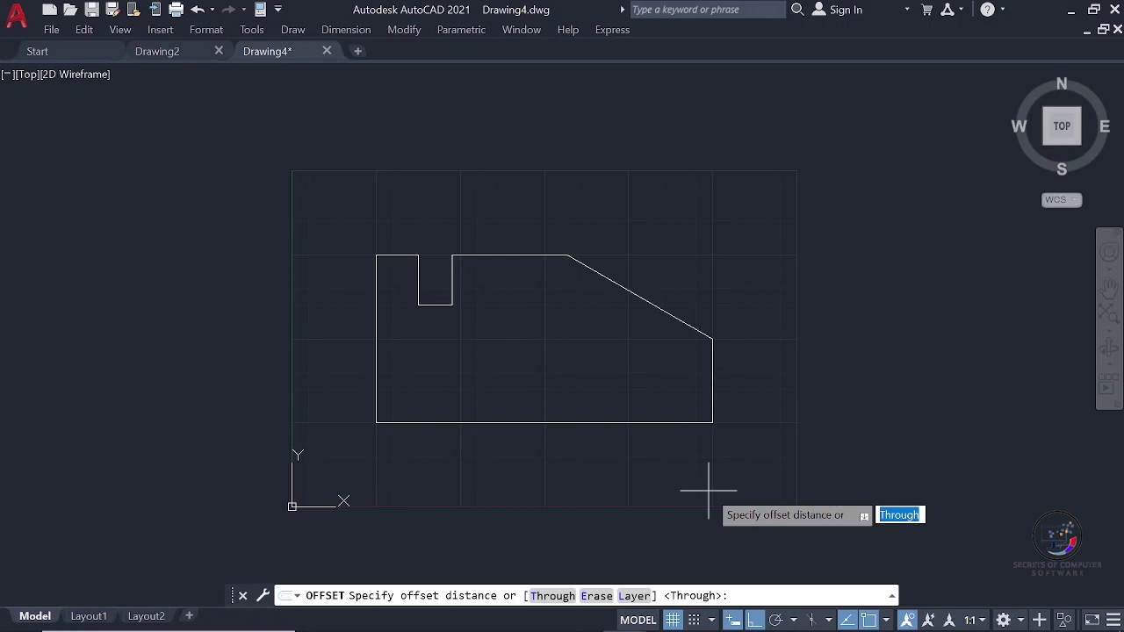
type("50")
key("Return")
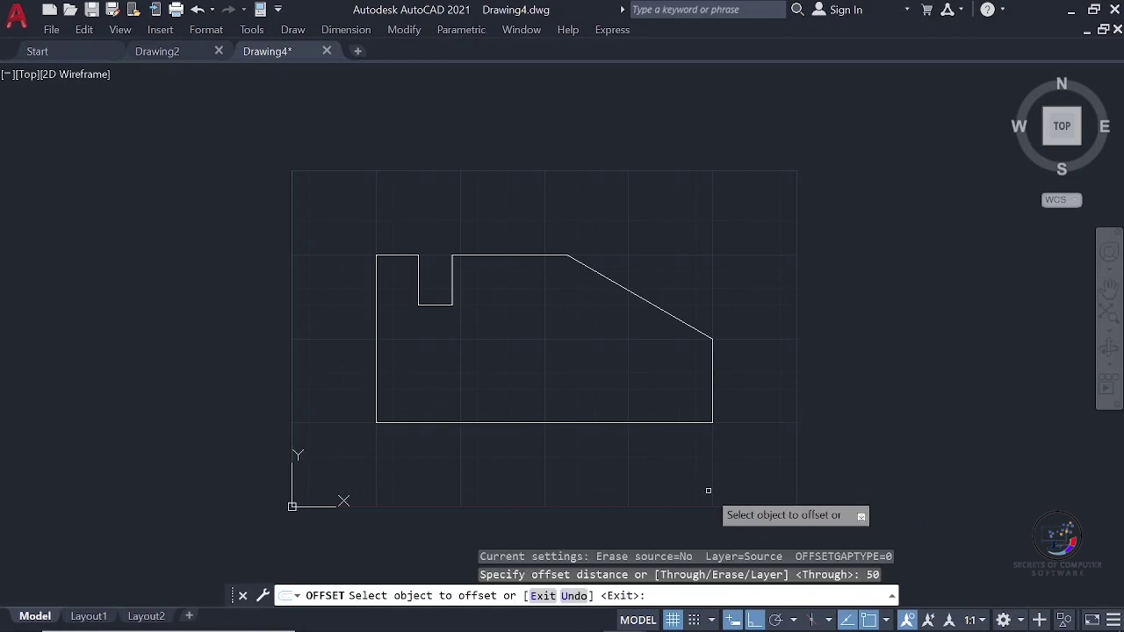
left_click(713, 404)
left_click(602, 397)
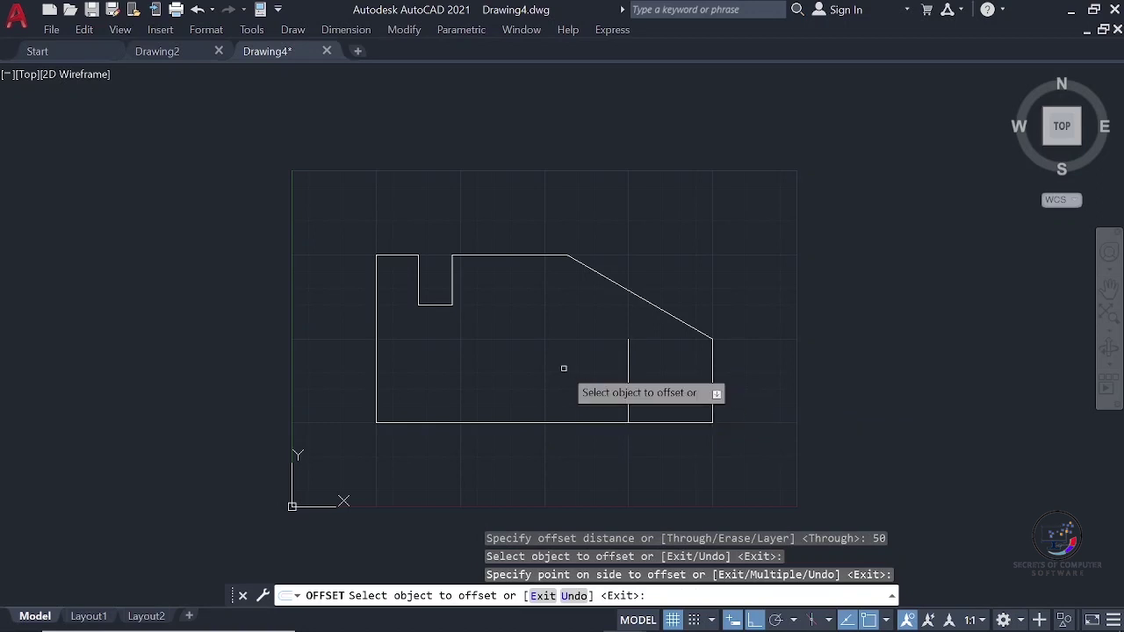
key("Return")
- Offset the new inner vertical line another 60 mm to the left
key("Return")
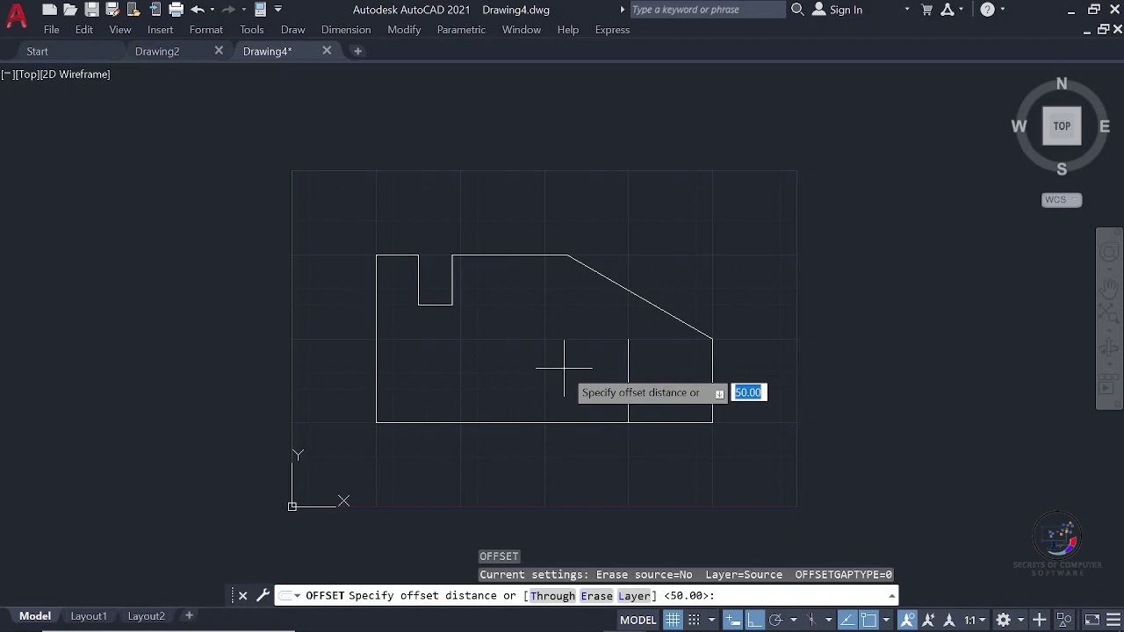
type("60")
key("Return")
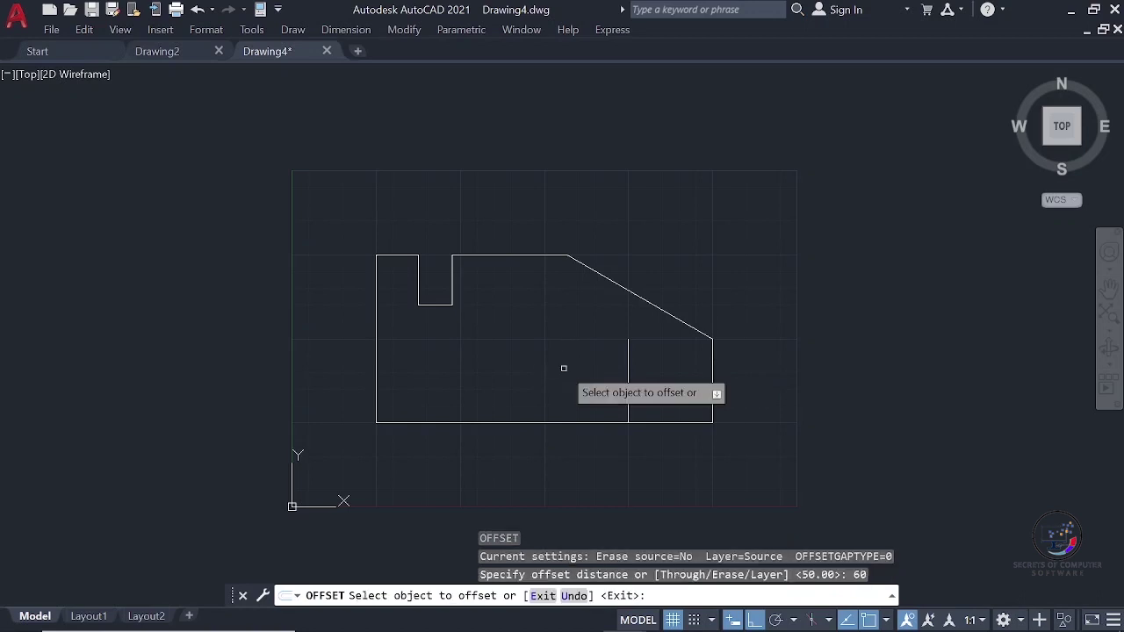
left_click(627, 396)
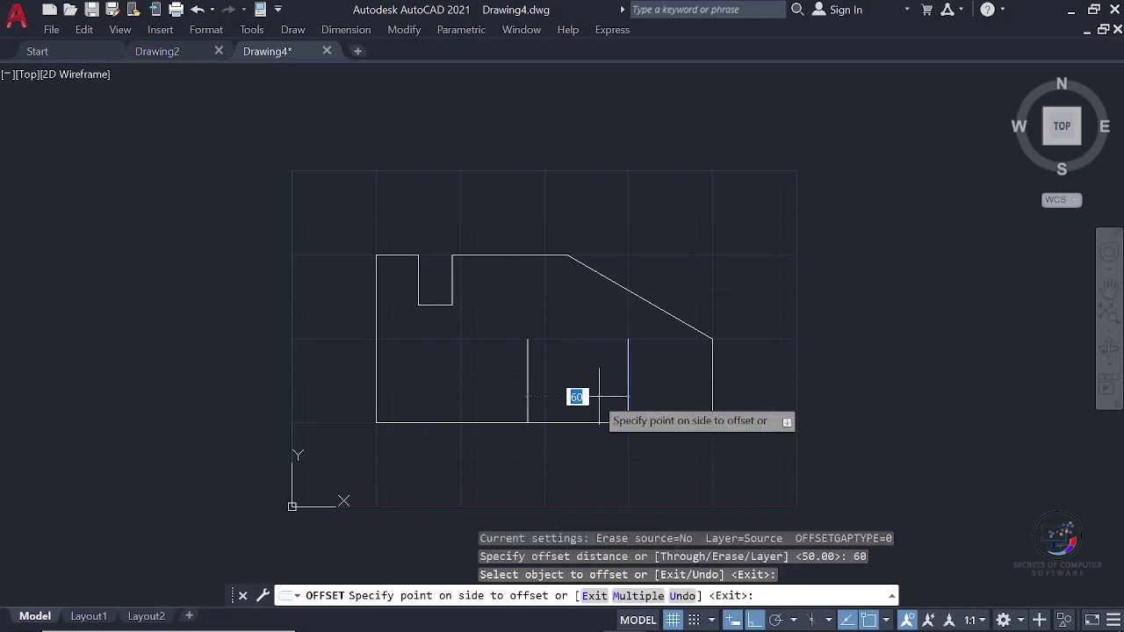
left_click(500, 394)
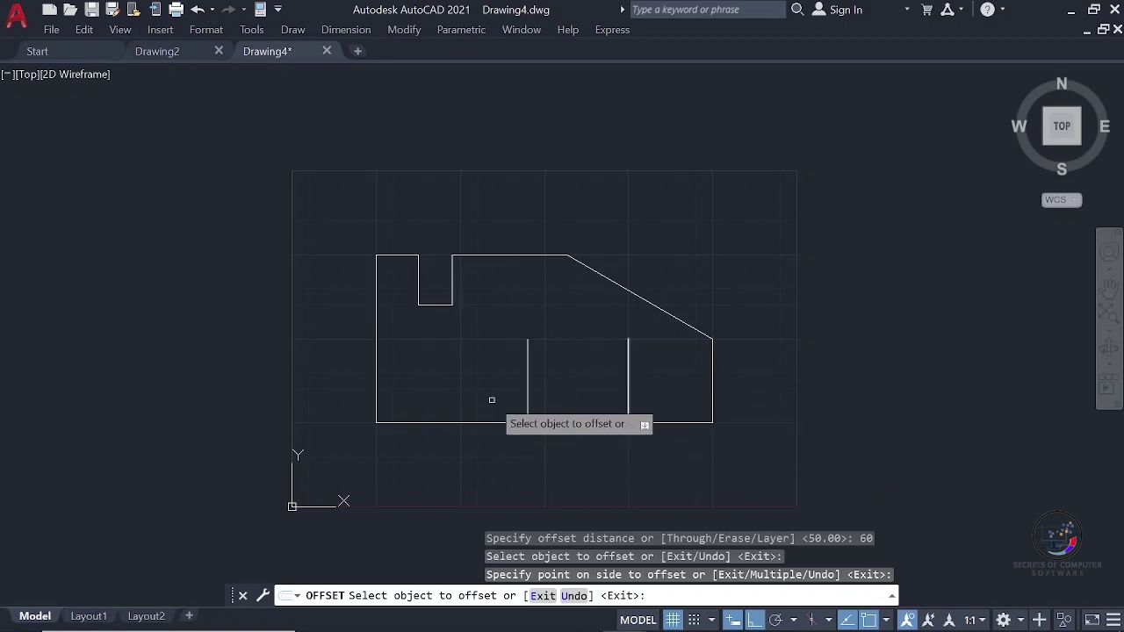
- End the offset and lengthen the right inner vertical line downward about 44 mm past the outline's bottom edge
key("Escape")
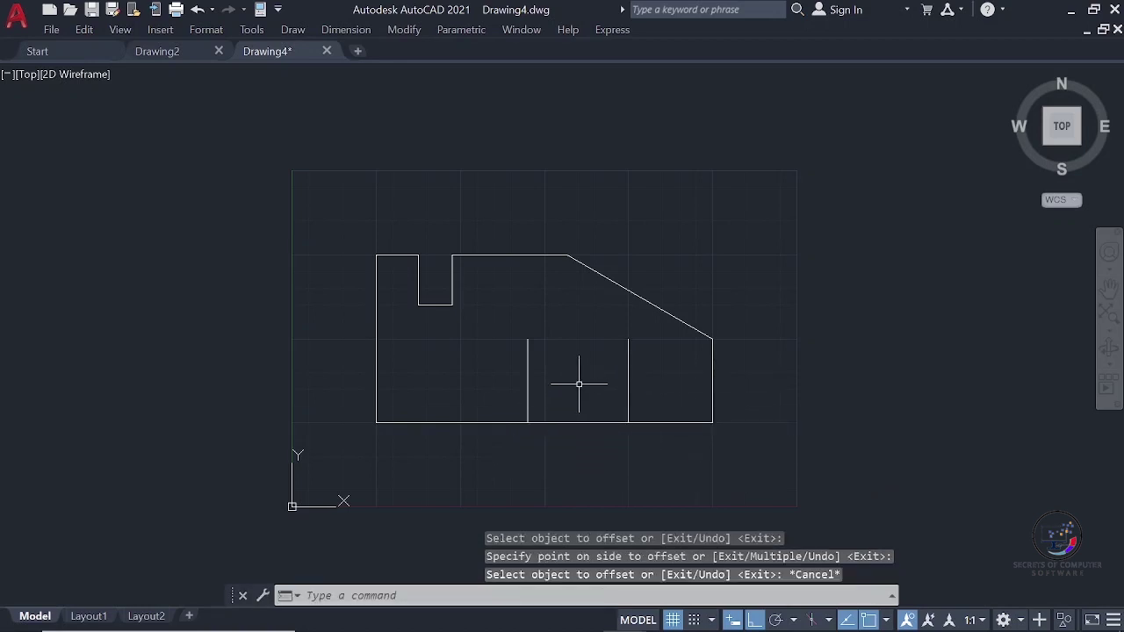
left_click(629, 382)
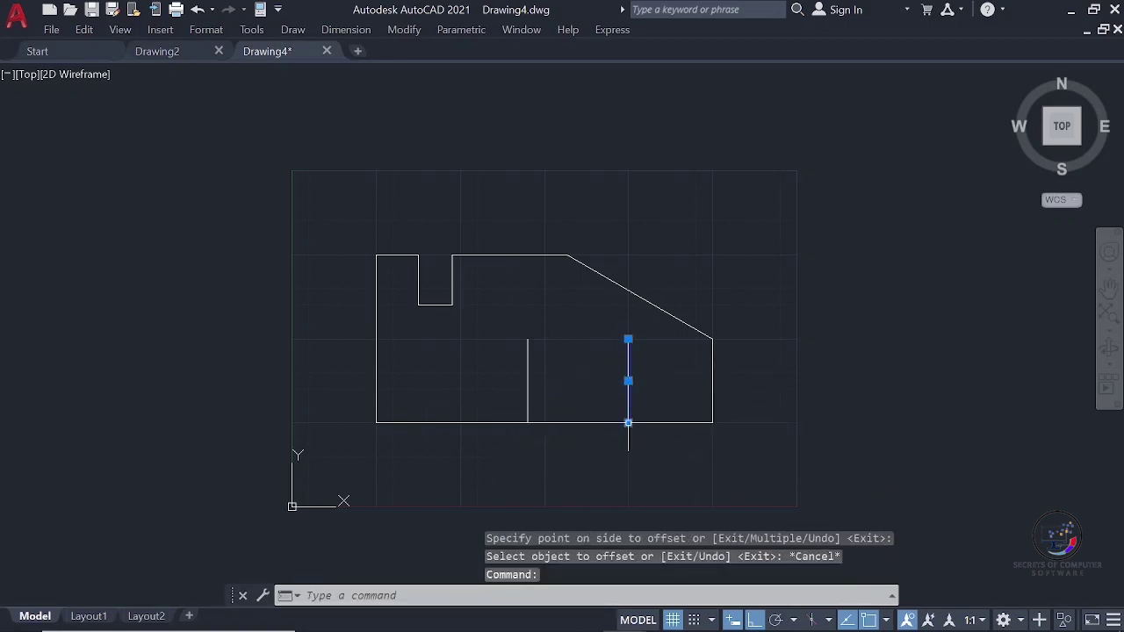
mouse_move(628, 423)
left_click(693, 474)
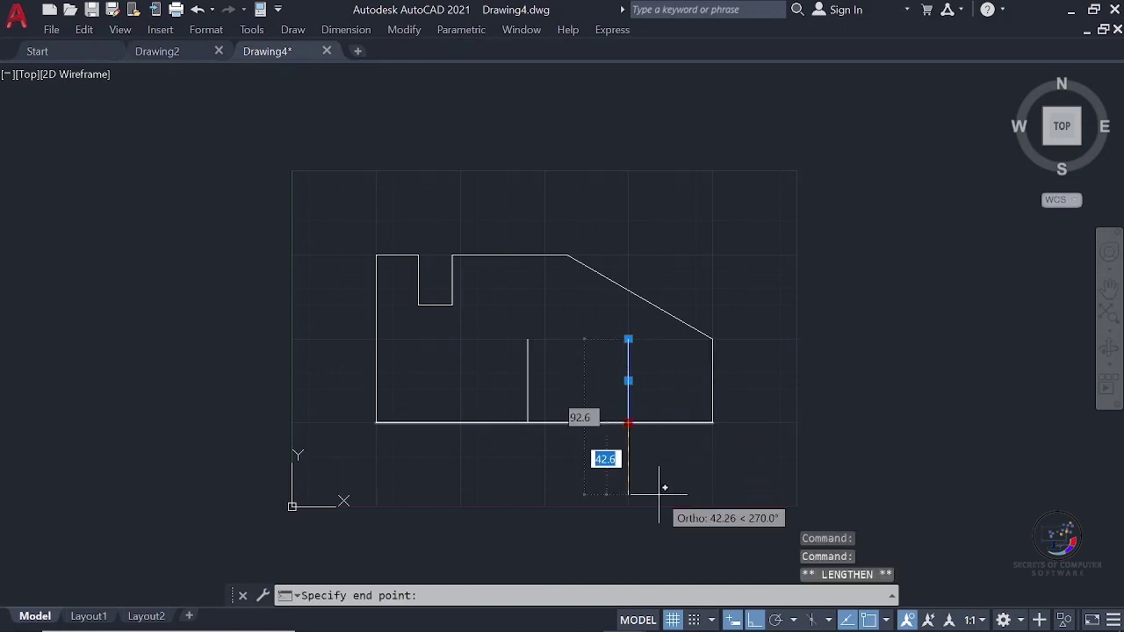
left_click(658, 498)
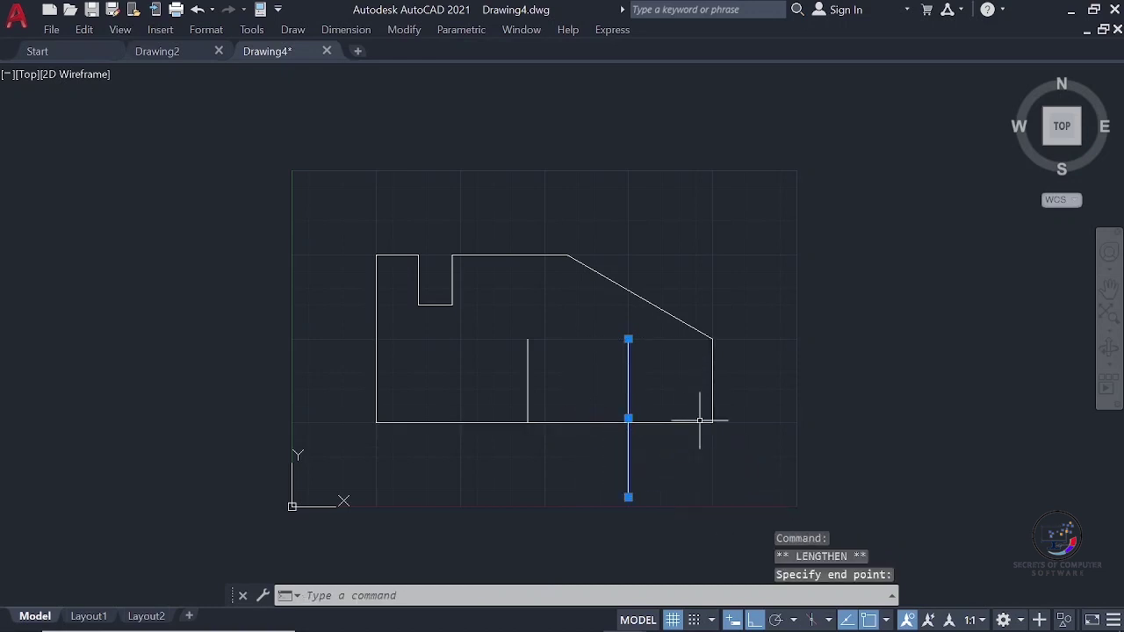
- Extend the left inner vertical line's lower end about 40 mm below the outline's bottom edge
left_click(528, 399)
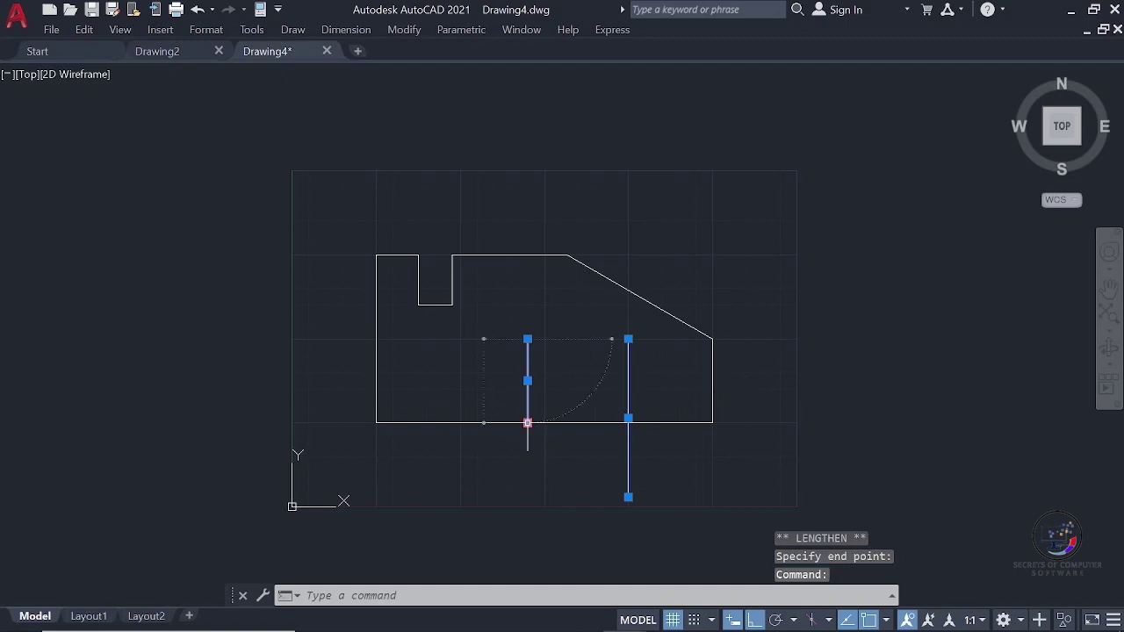
mouse_move(528, 424)
left_click(572, 444)
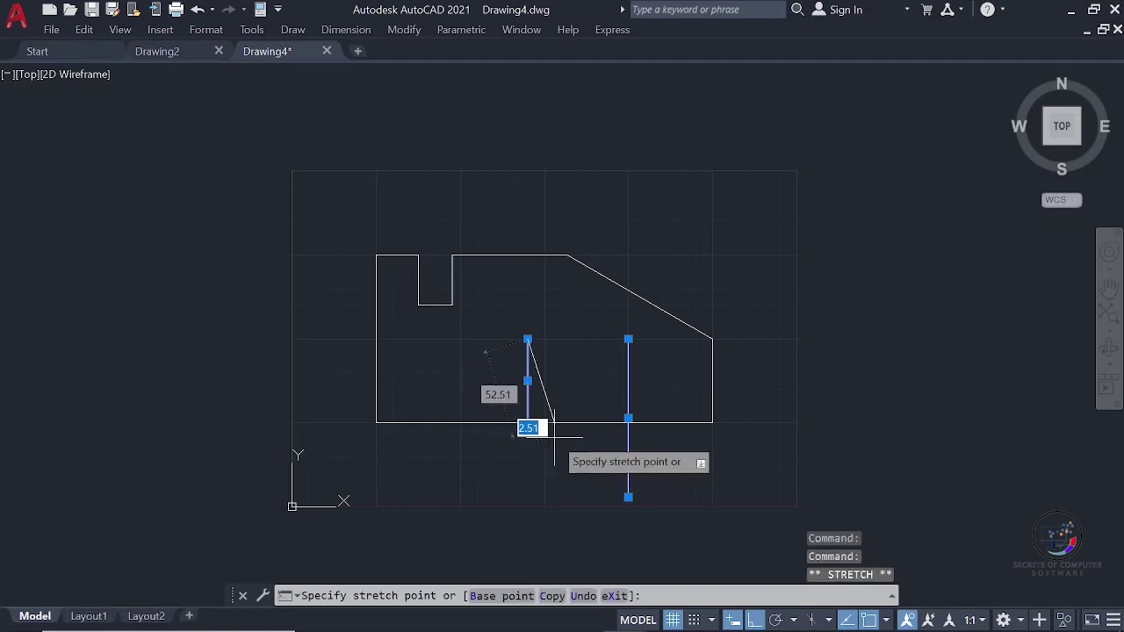
left_click(556, 492)
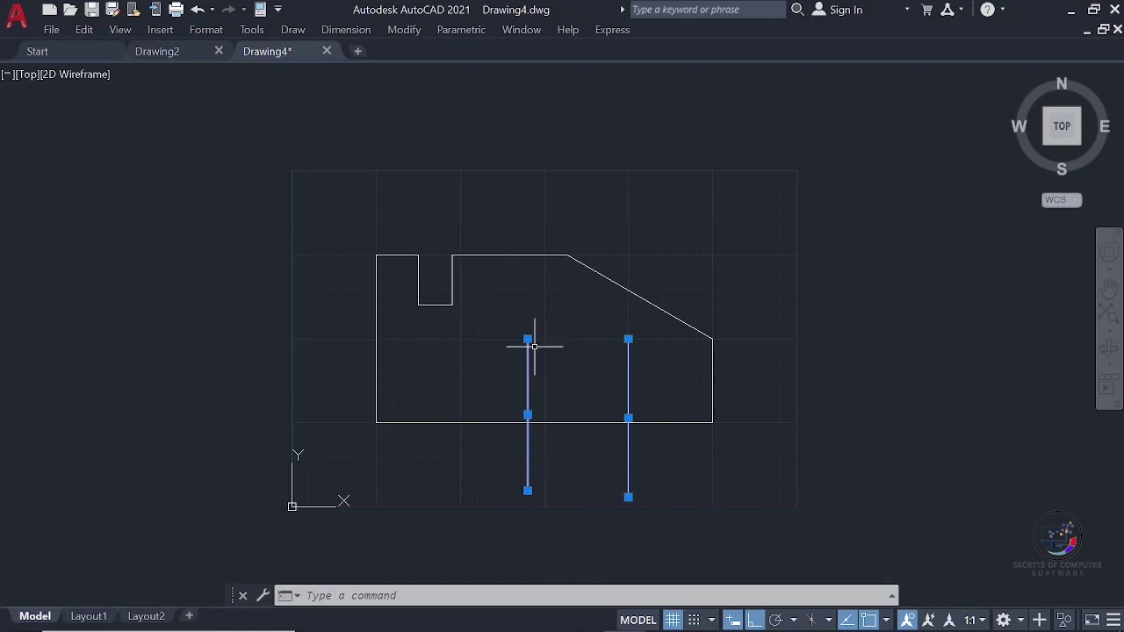
- Shorten the upper ends of both inner vertical lines with Lengthen to a short distance above the outline's bottom edge
mouse_move(528, 340)
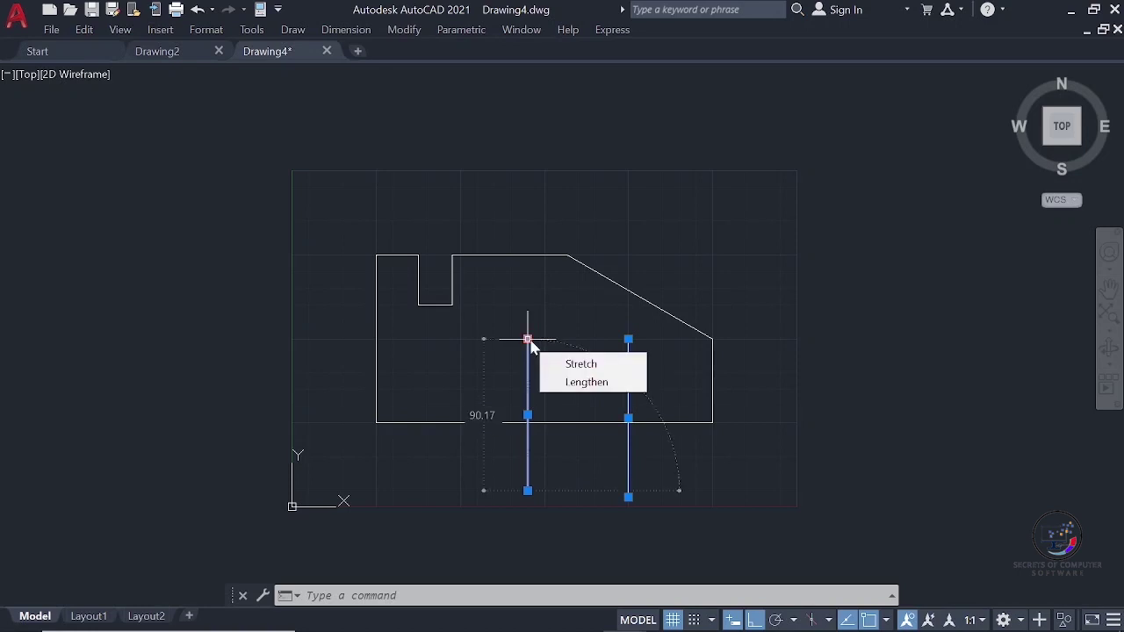
left_click(583, 387)
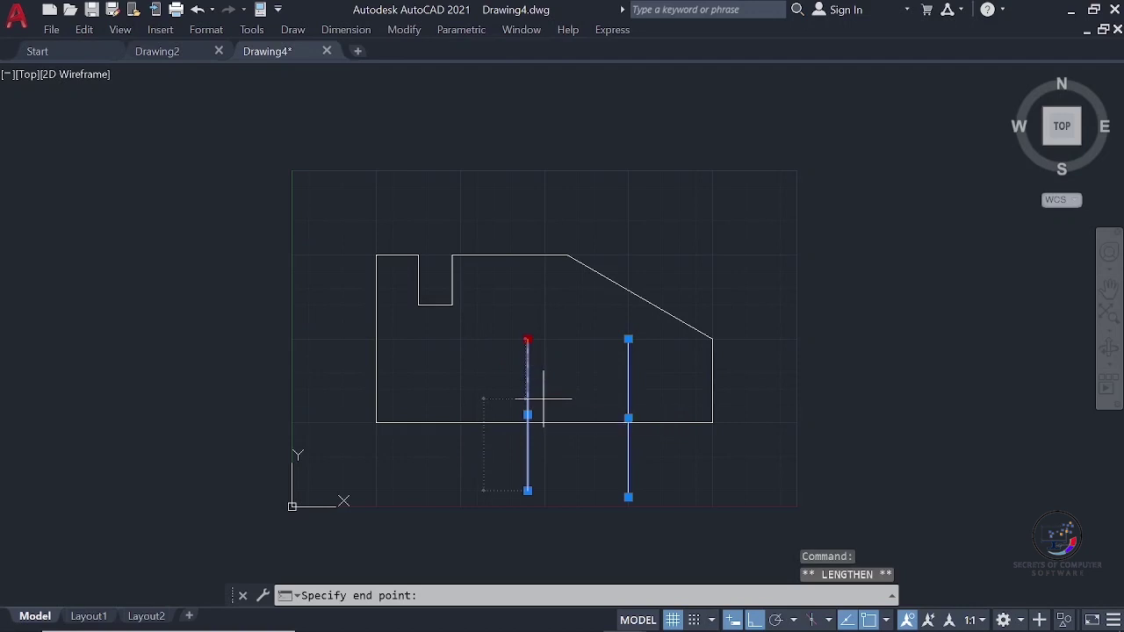
left_click(553, 400)
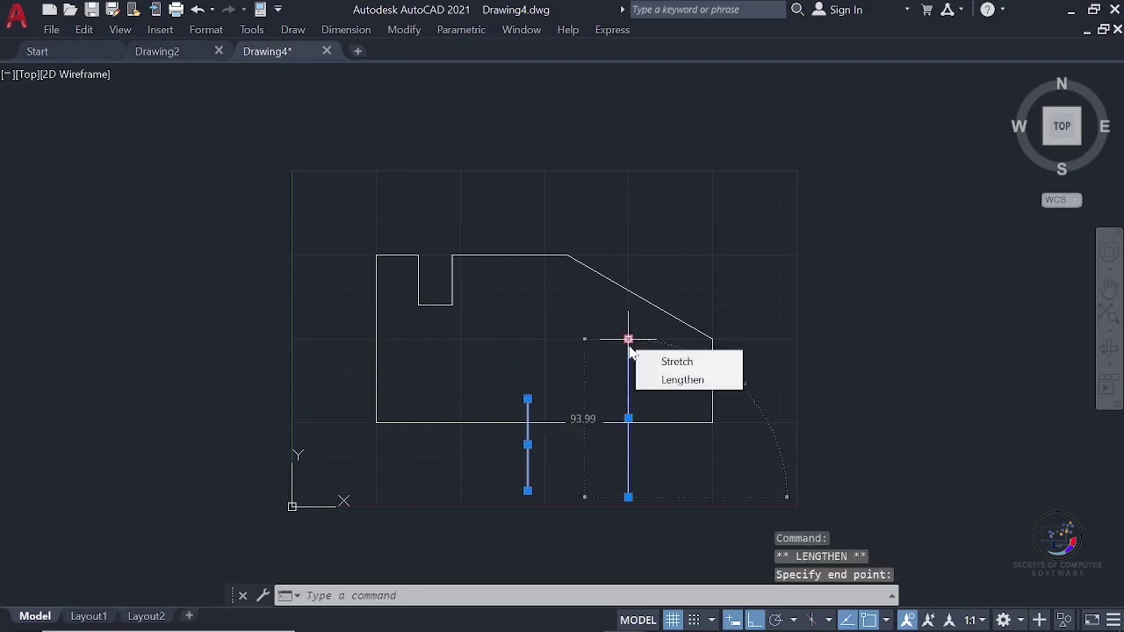
mouse_move(628, 339)
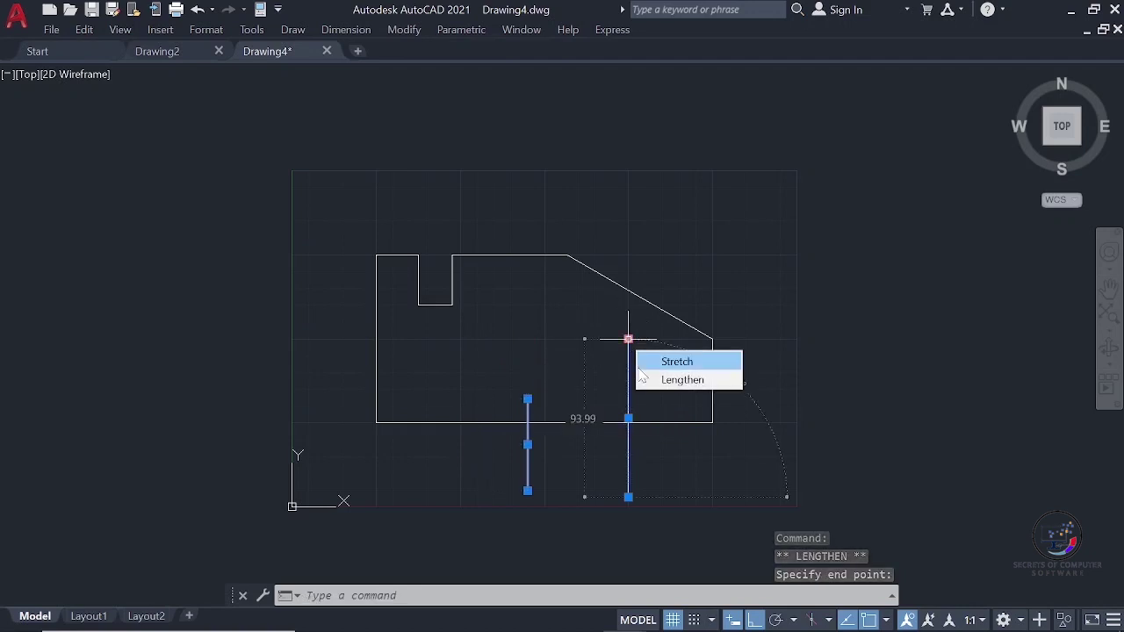
left_click(675, 380)
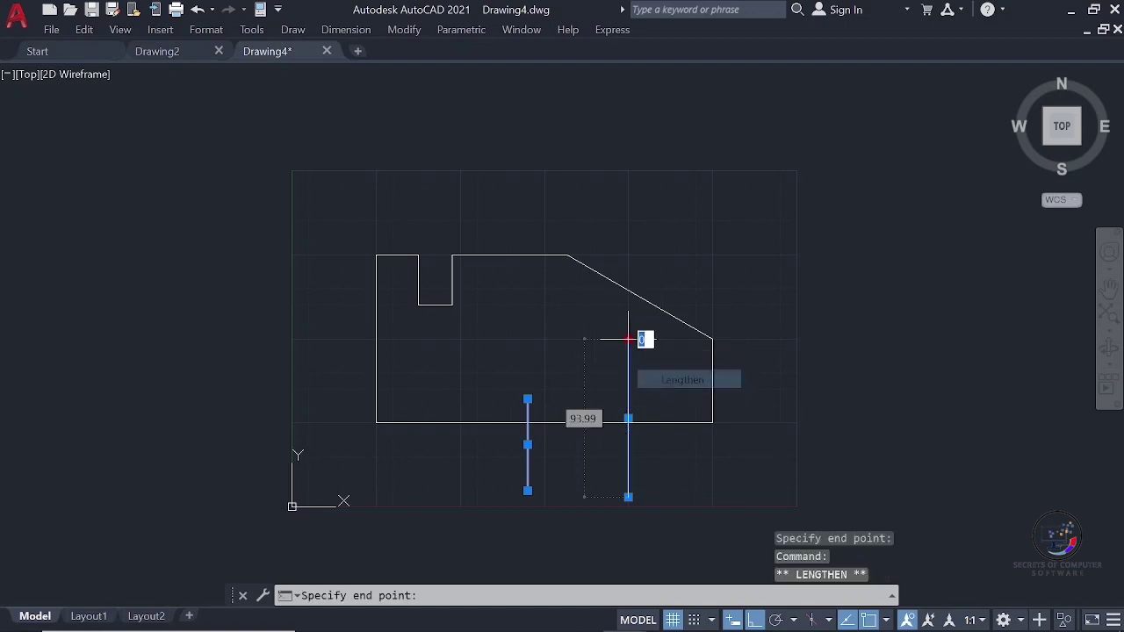
left_click(628, 394)
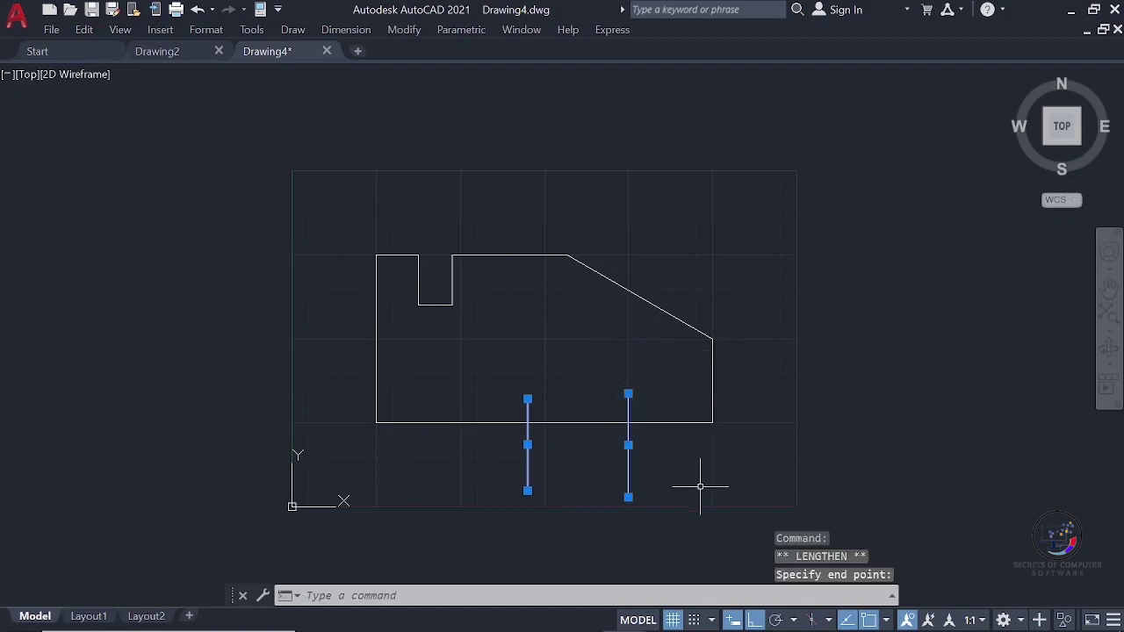
- Draw a circle of radius 25 centred where the right inner vertical line crosses the bottom edge
left_click(298, 33)
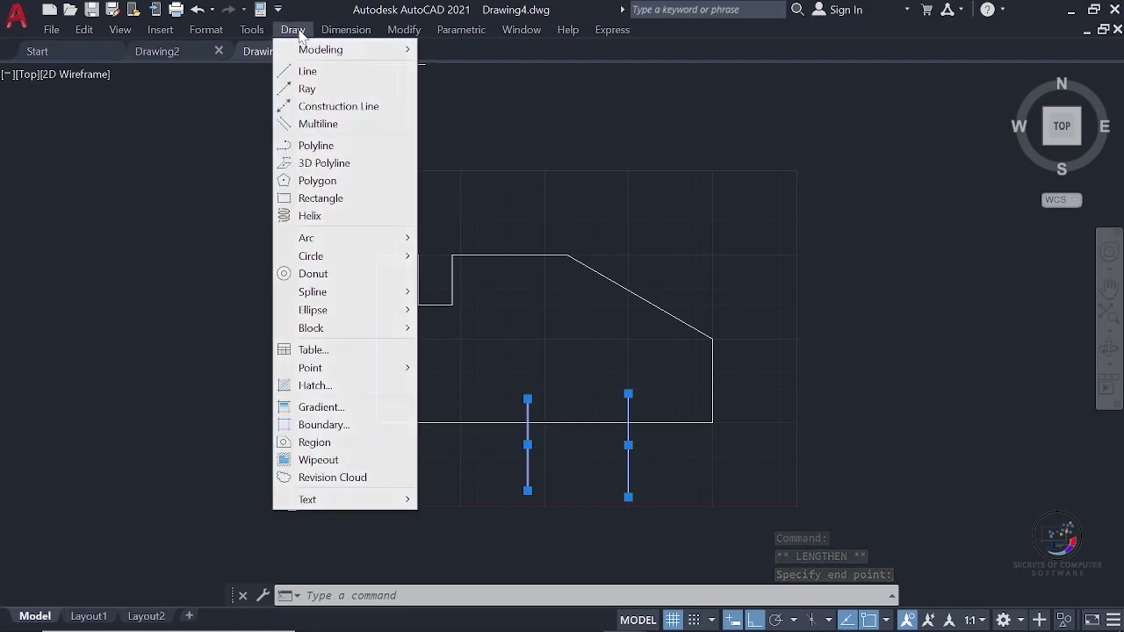
mouse_move(329, 310)
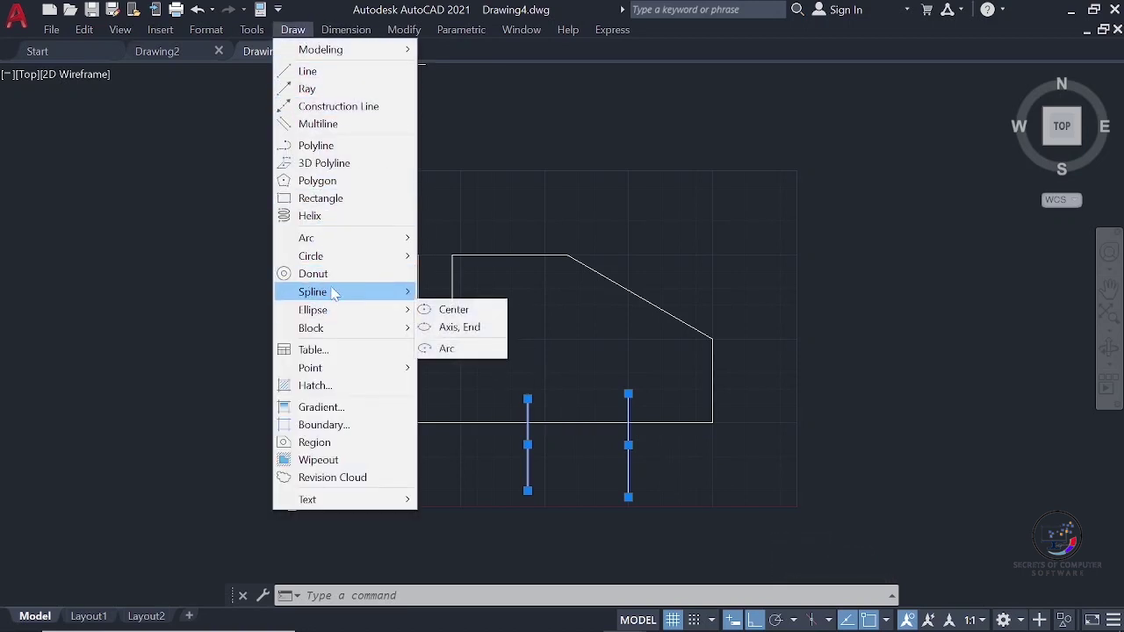
mouse_move(330, 256)
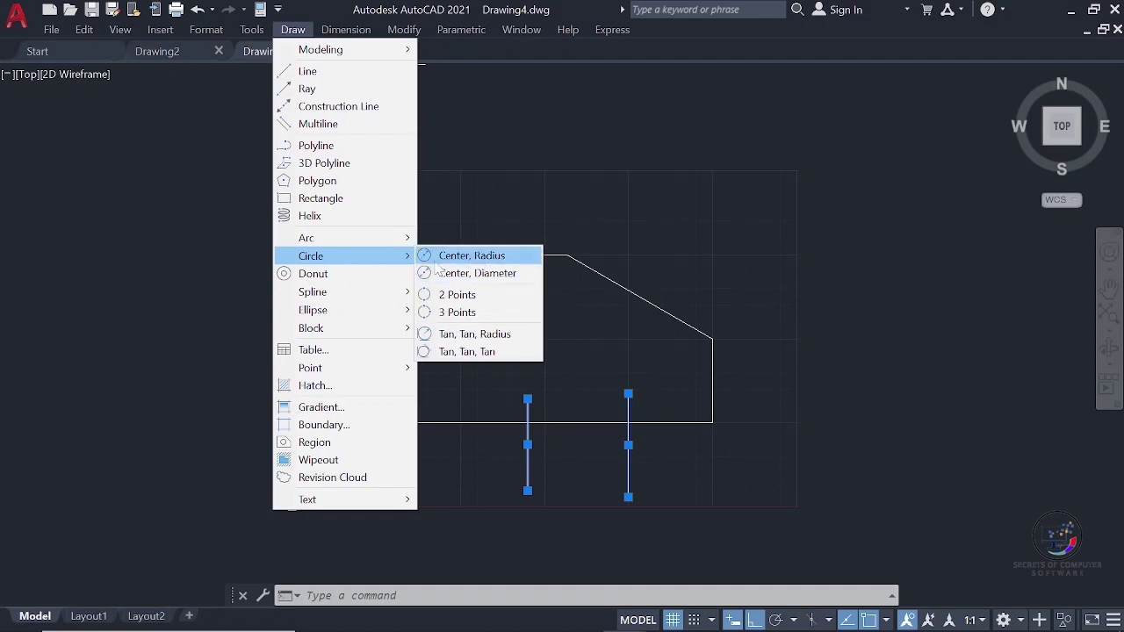
left_click(484, 266)
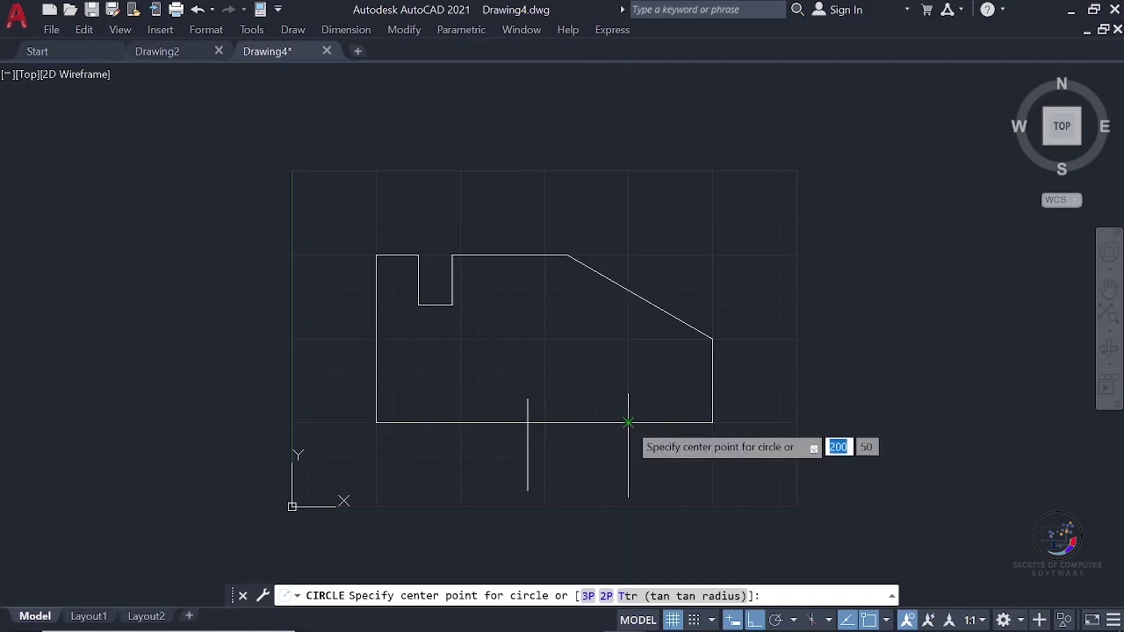
left_click(627, 422)
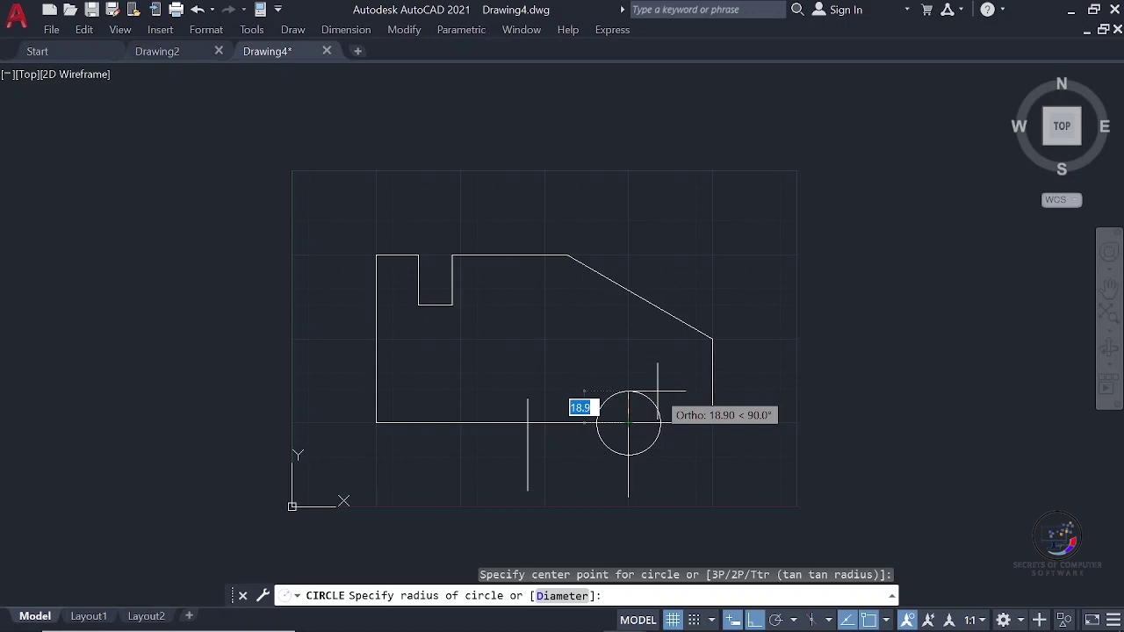
type("25")
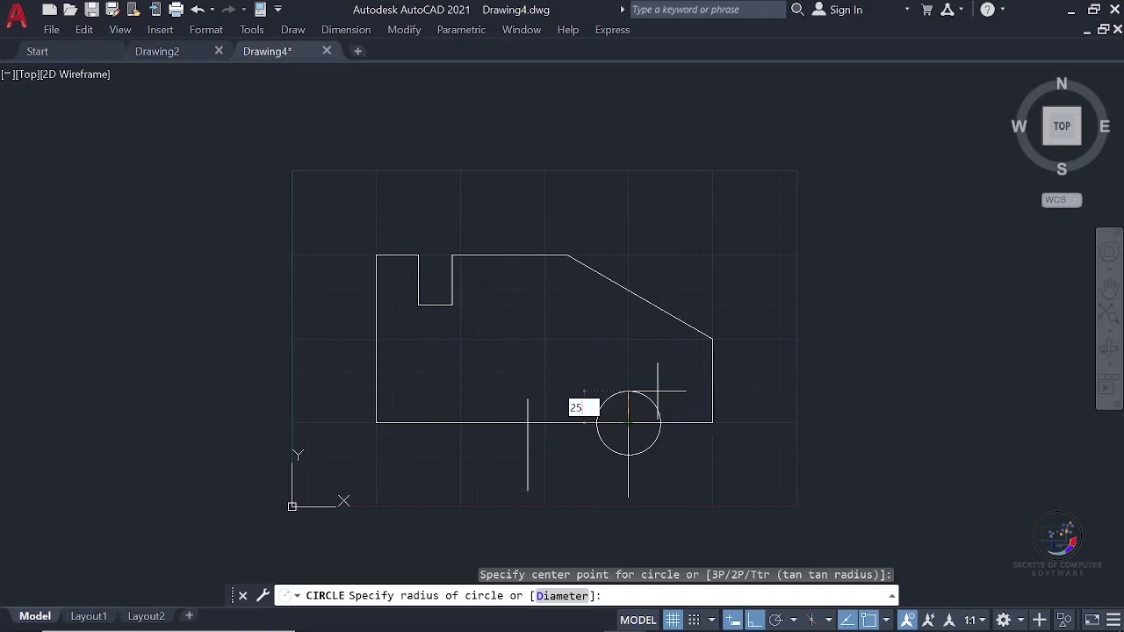
key("Return")
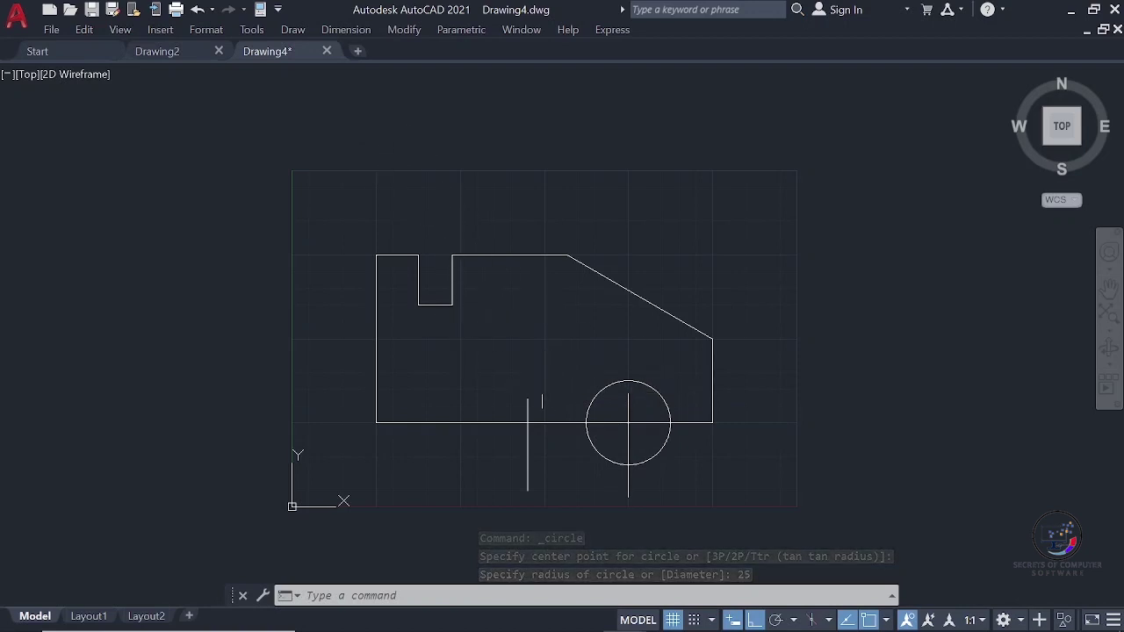
- Draw a circle of radius 15 centred where the left inner vertical line crosses the bottom edge
key("Return")
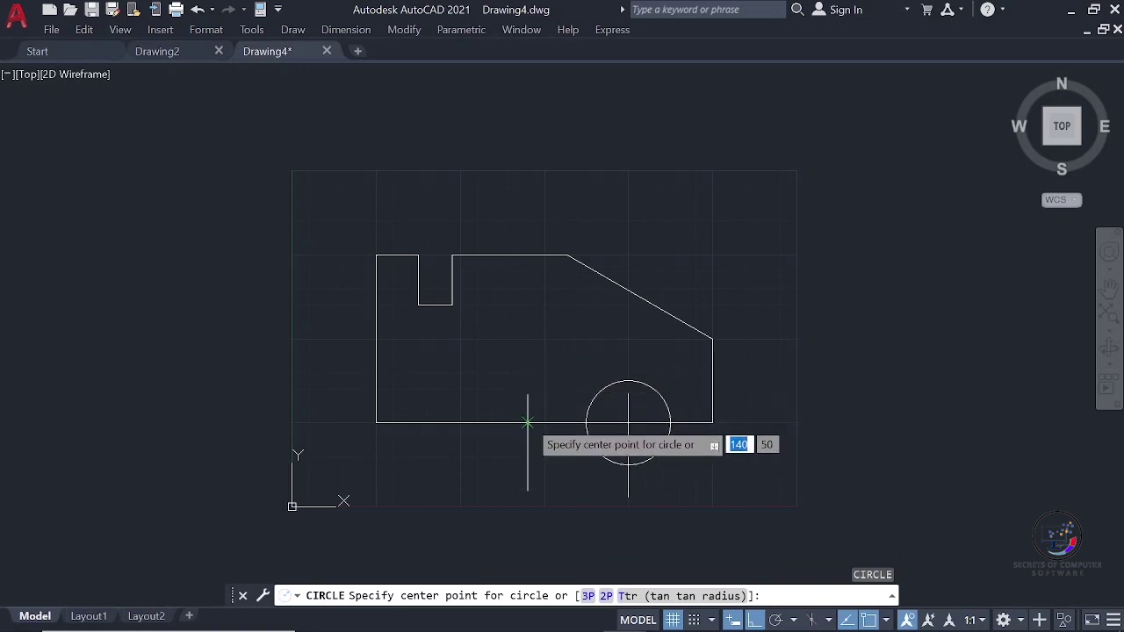
left_click(527, 424)
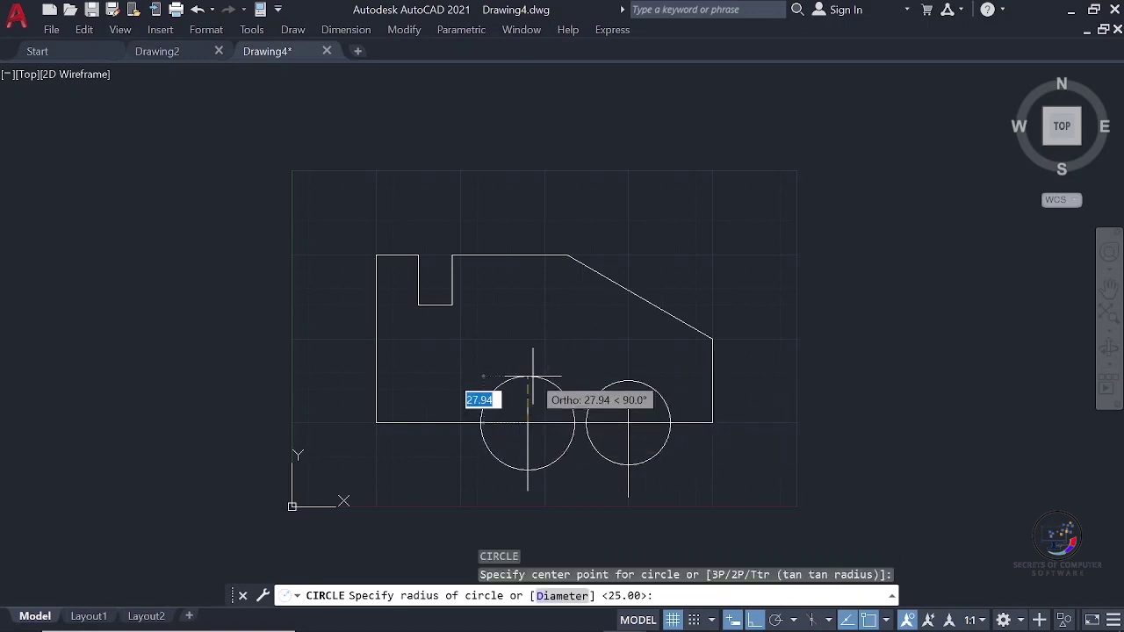
key("BackSpace")
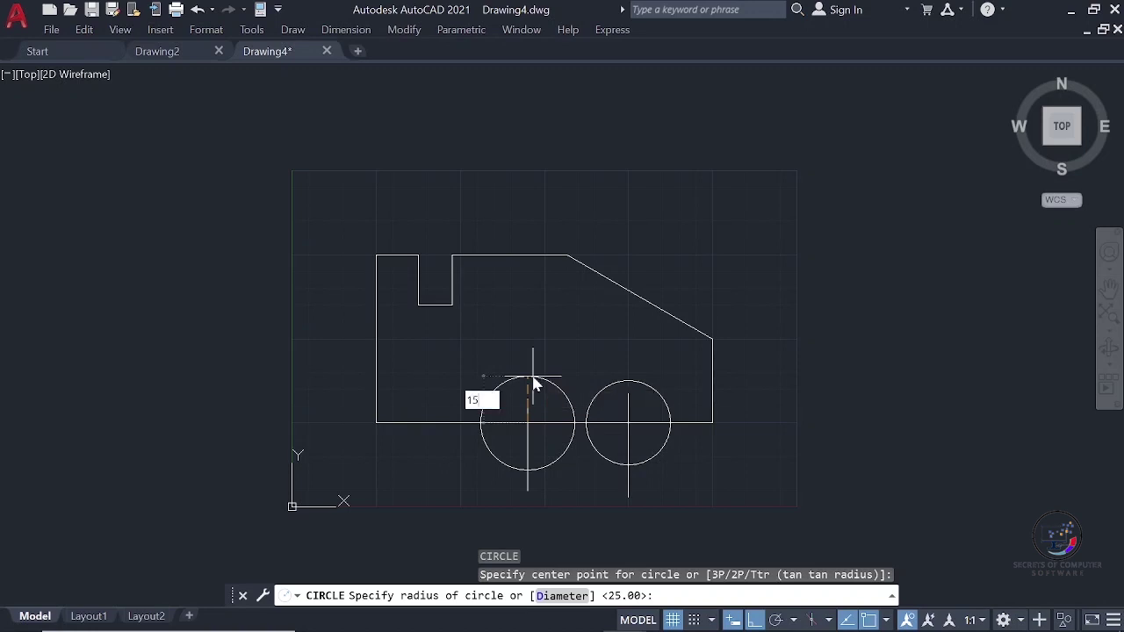
type("15")
key("Return")
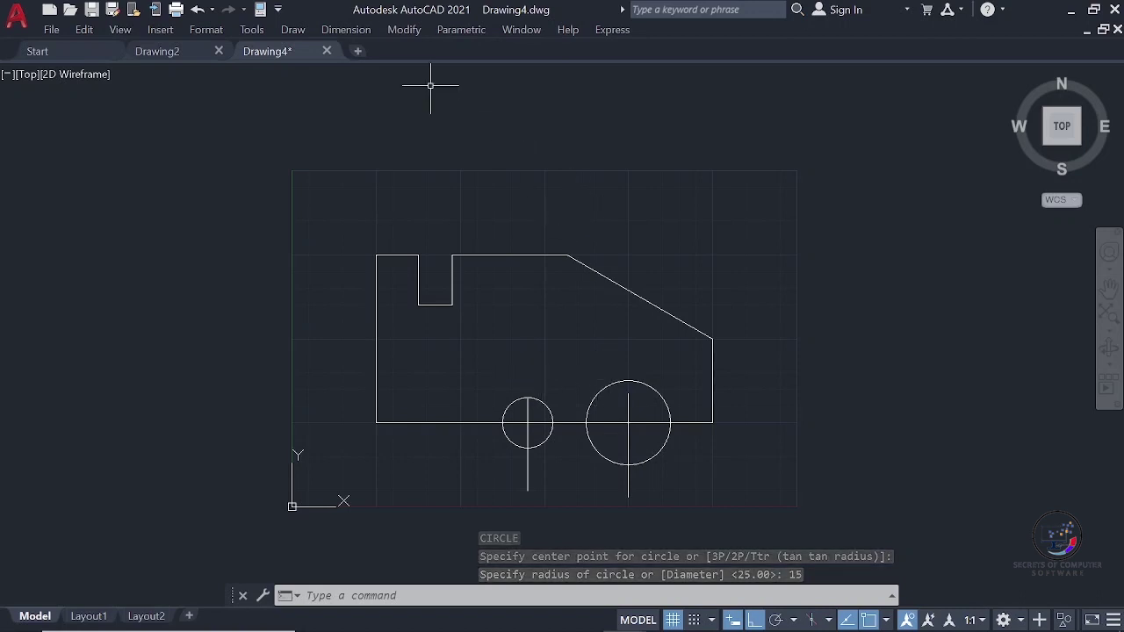
- Trim the large circle's upper half, the small circle's lower half, and the bottom edge segments inside both circles
left_click(398, 30)
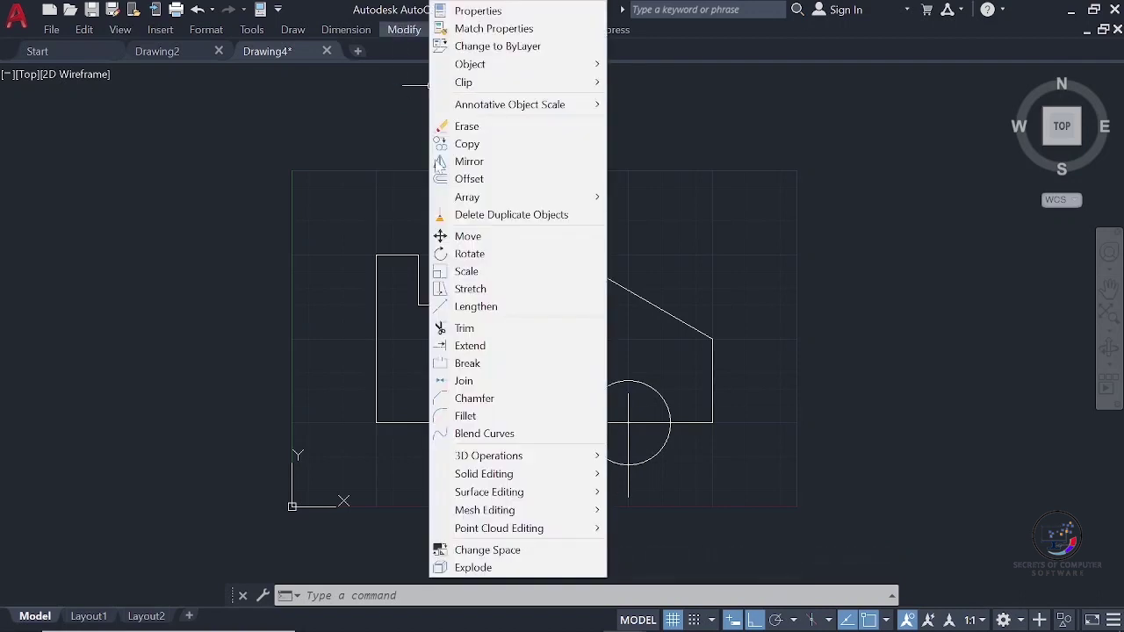
left_click(499, 327)
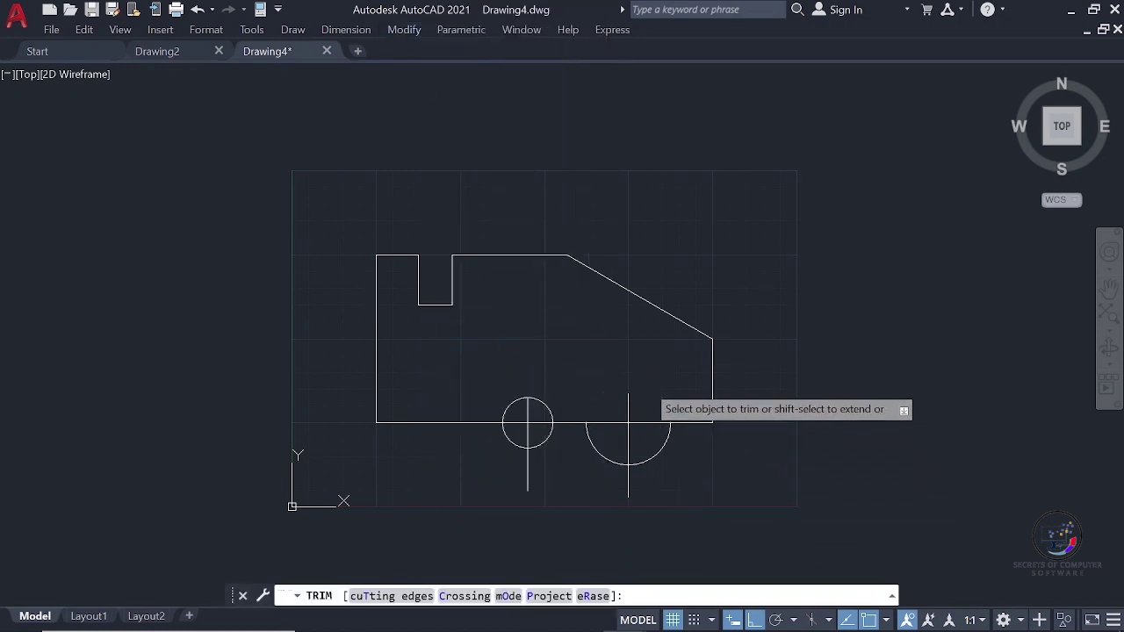
left_click(647, 386)
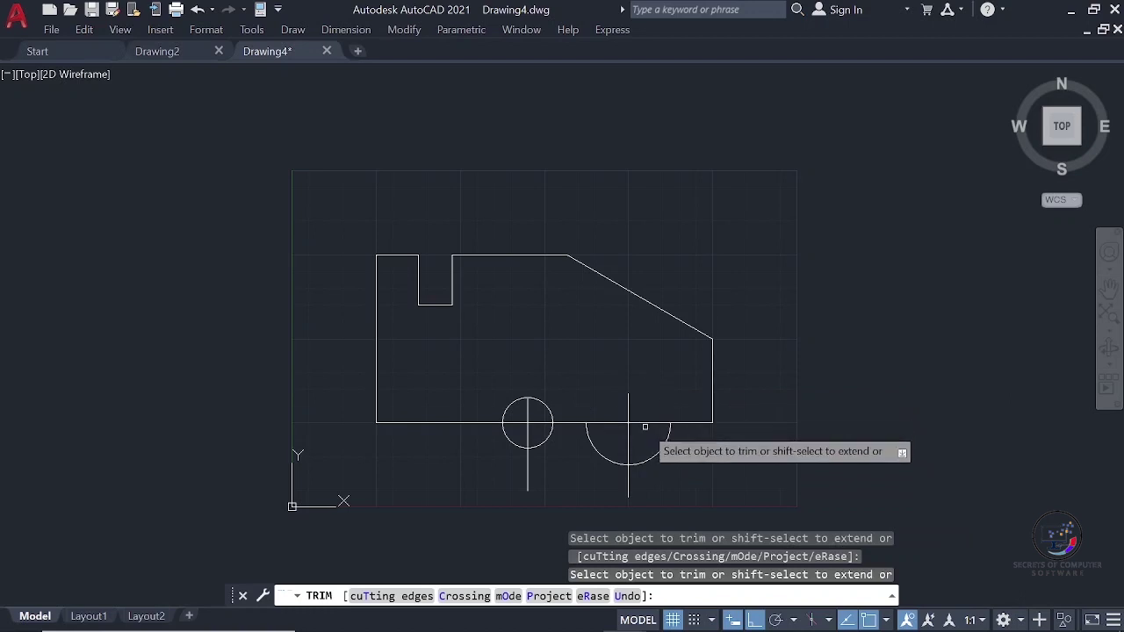
left_click(645, 423)
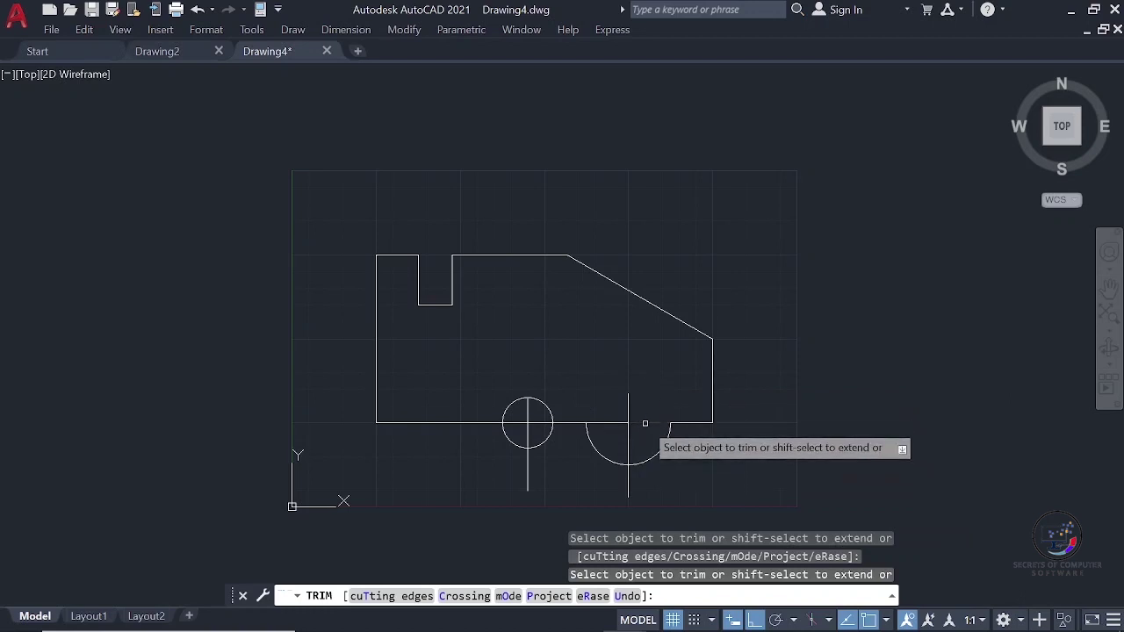
left_click(605, 422)
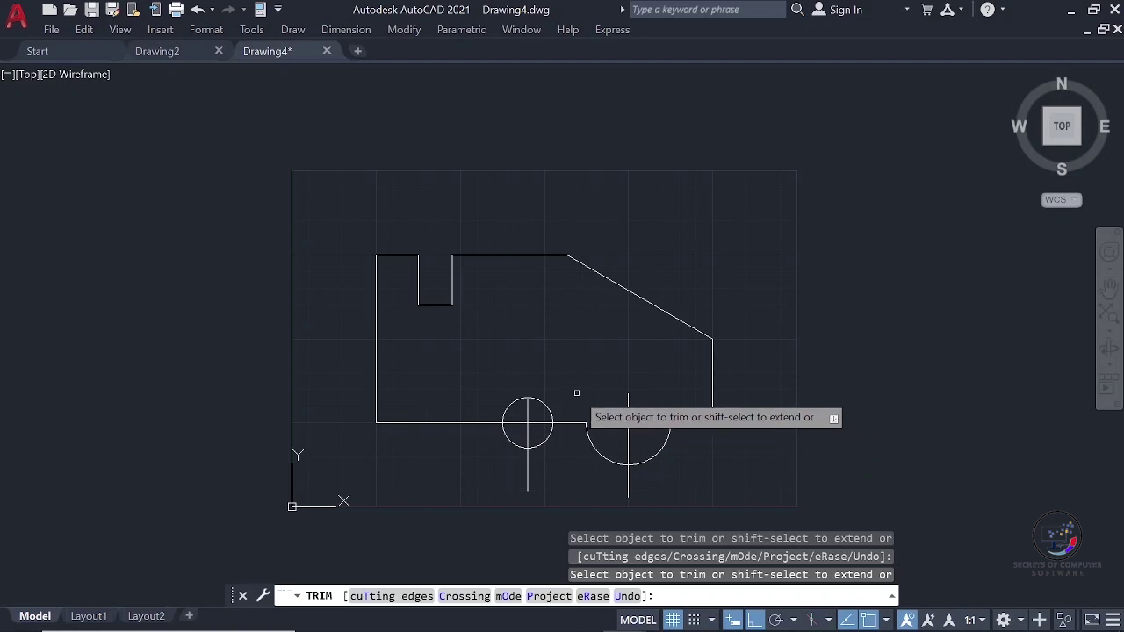
left_click(515, 444)
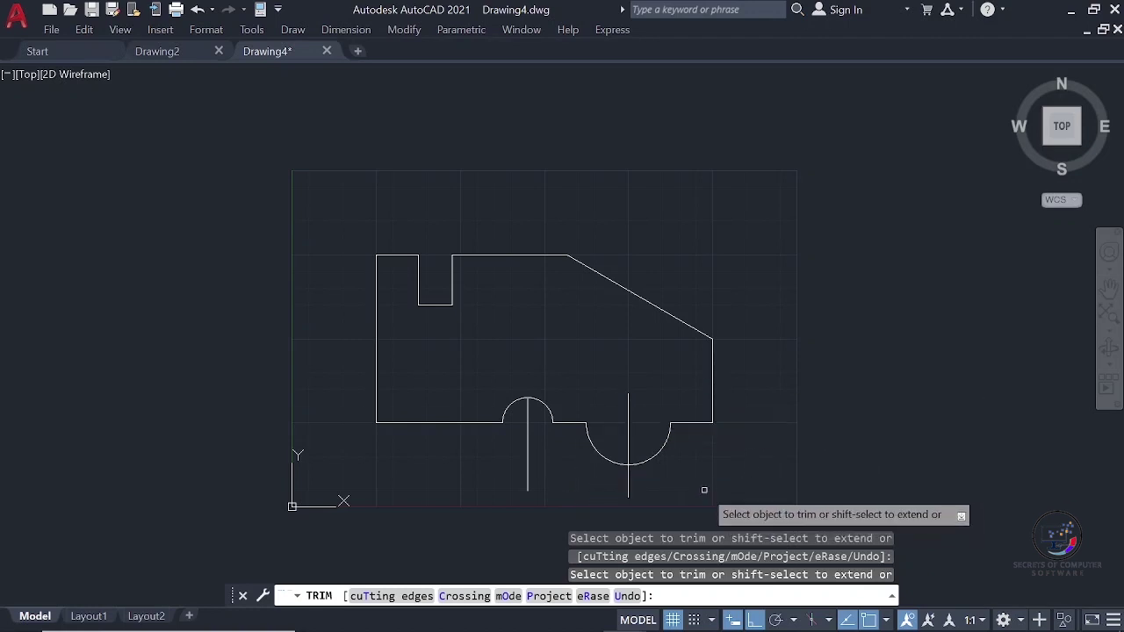
key("Escape")
- Lengthen the small arc's vertical centre line about 14 mm upward and shorten its lower end to just below the bottom edge
left_click(526, 430)
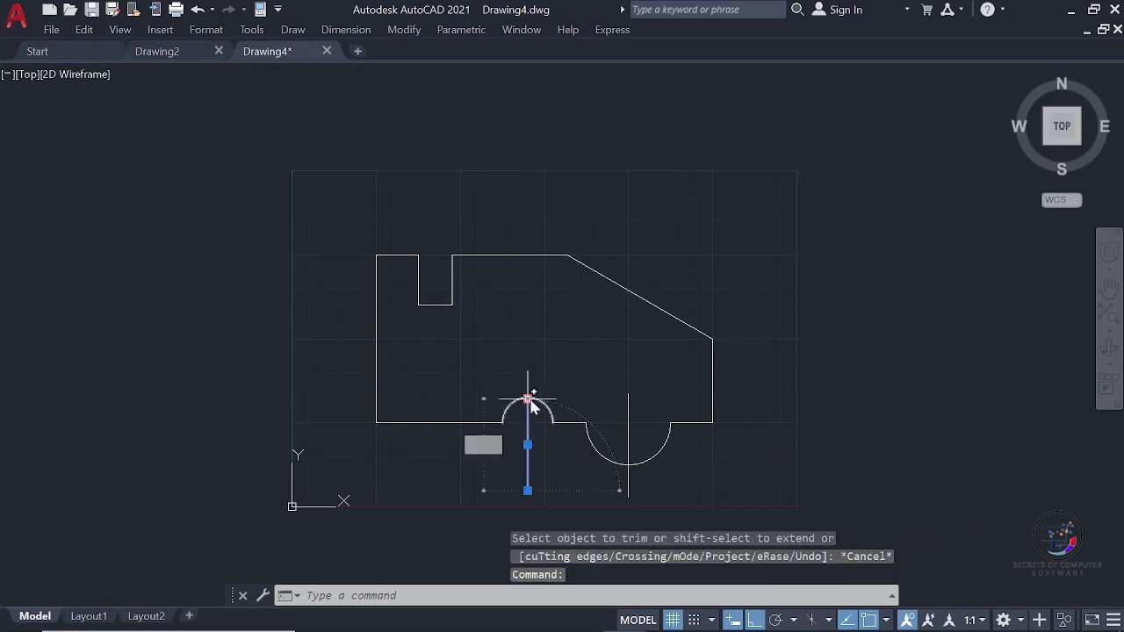
mouse_move(527, 400)
left_click(565, 443)
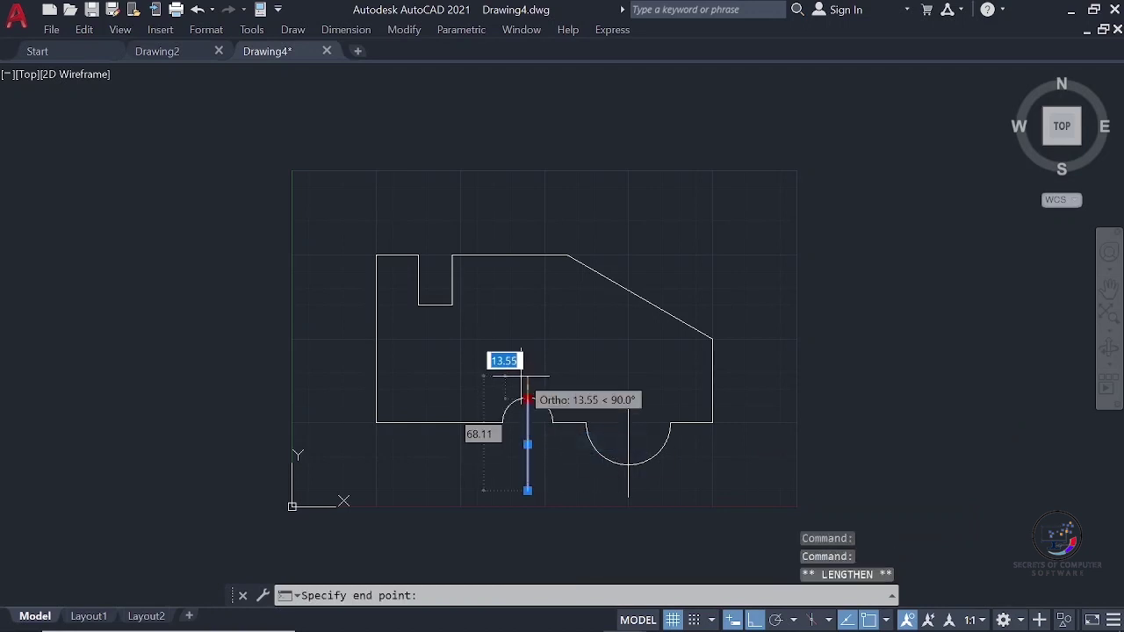
left_click(521, 376)
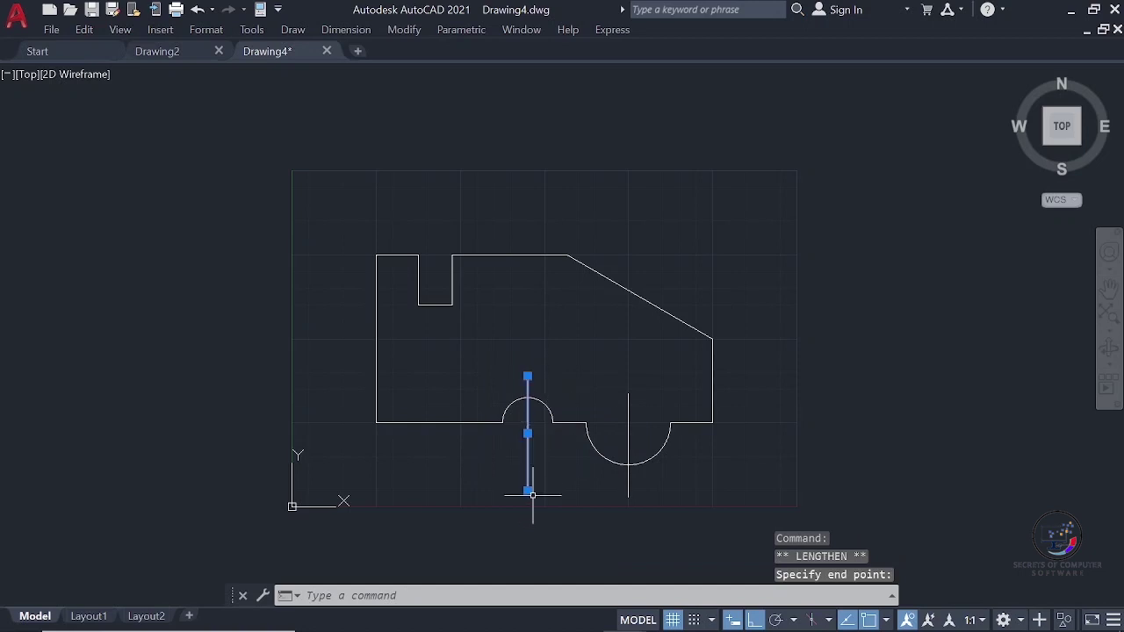
mouse_move(527, 490)
left_click(567, 530)
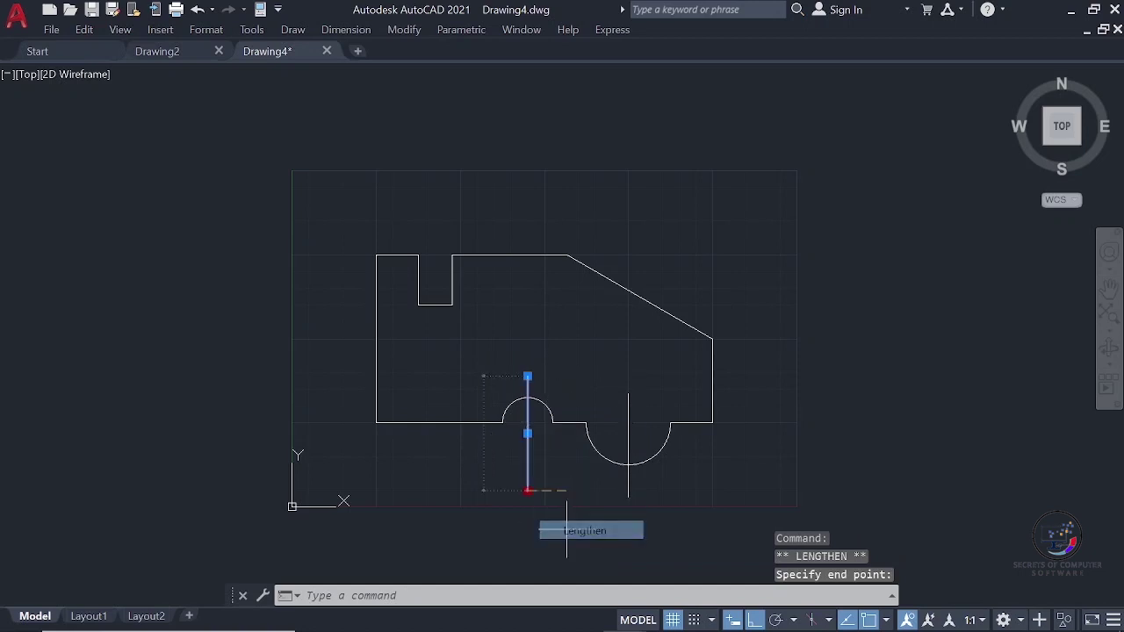
left_click(550, 455)
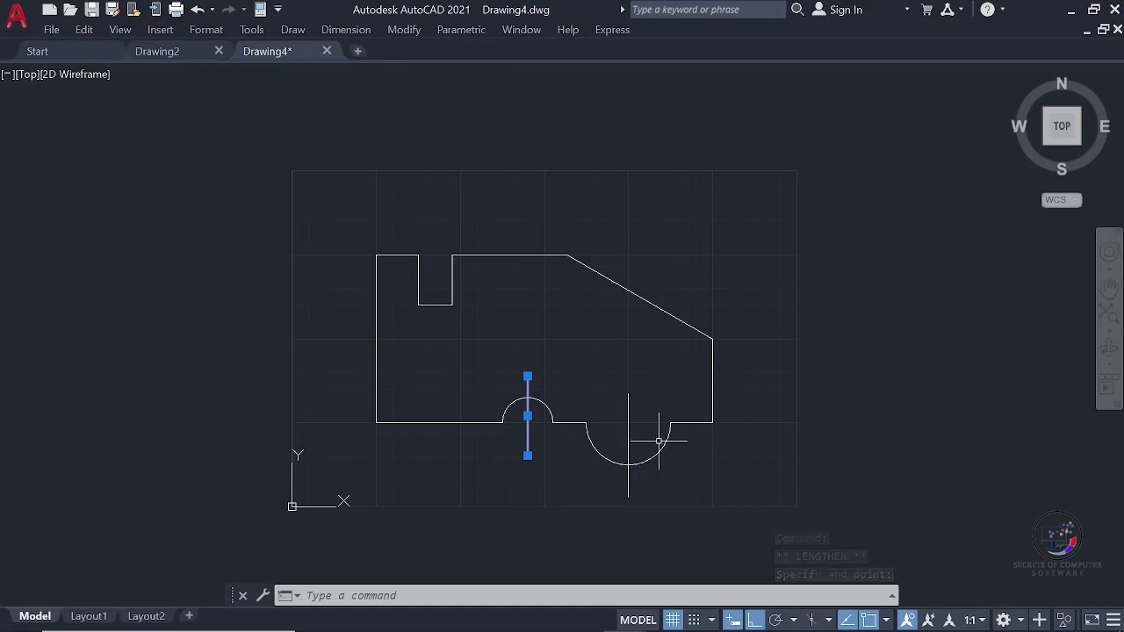
- Offset the left segment of the bottom edge 25 mm upward and the outline's left vertical edge 25 mm to the right
key("Escape")
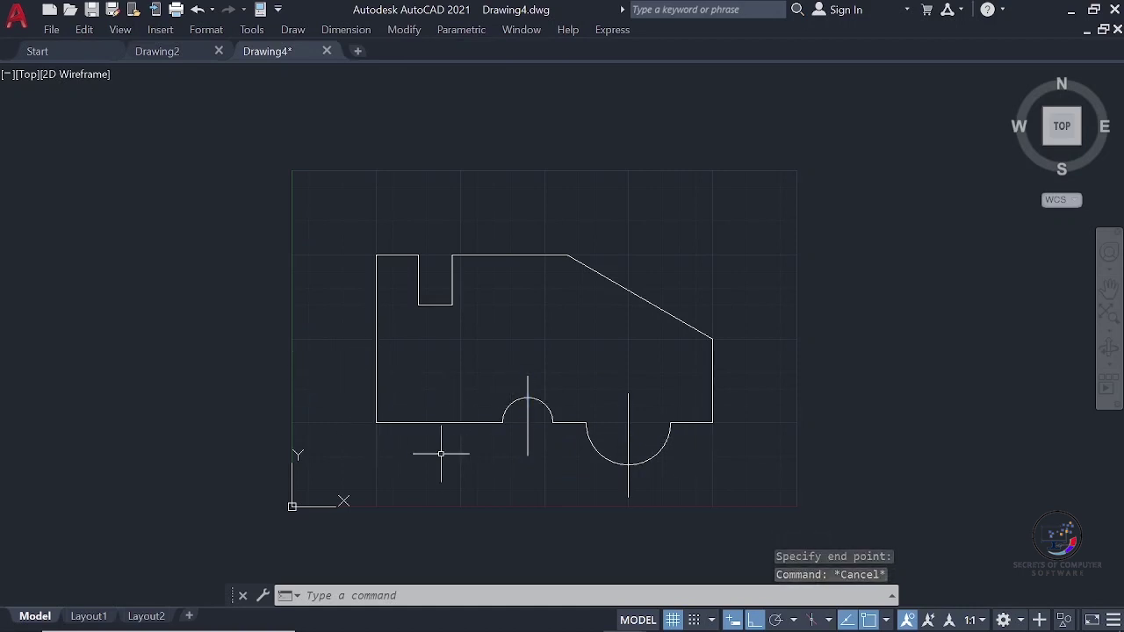
left_click(413, 32)
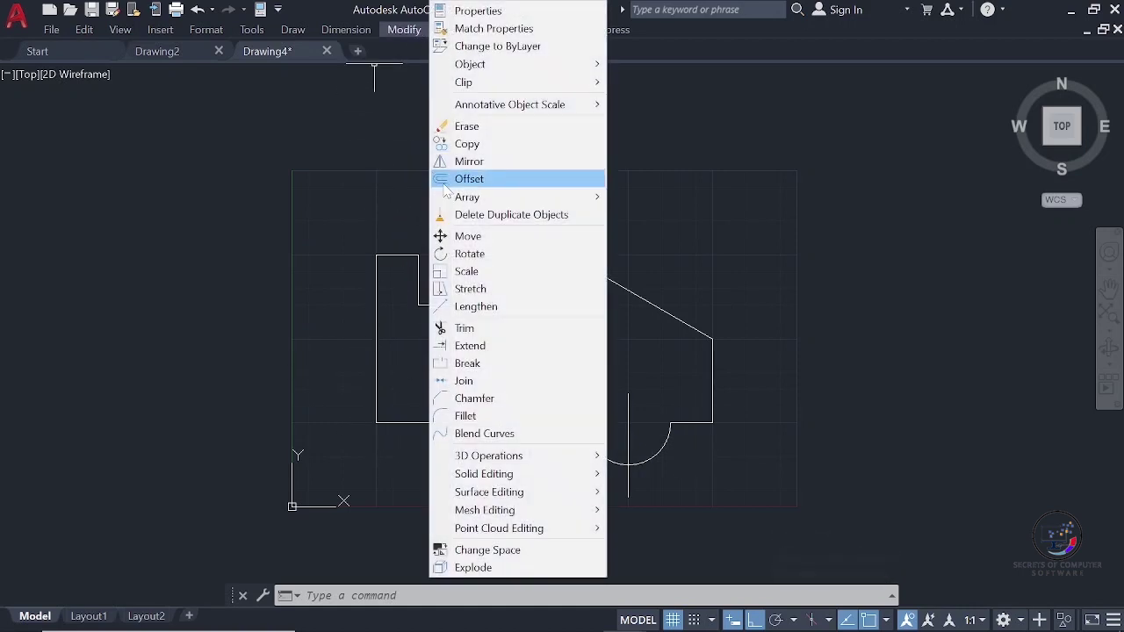
left_click(464, 176)
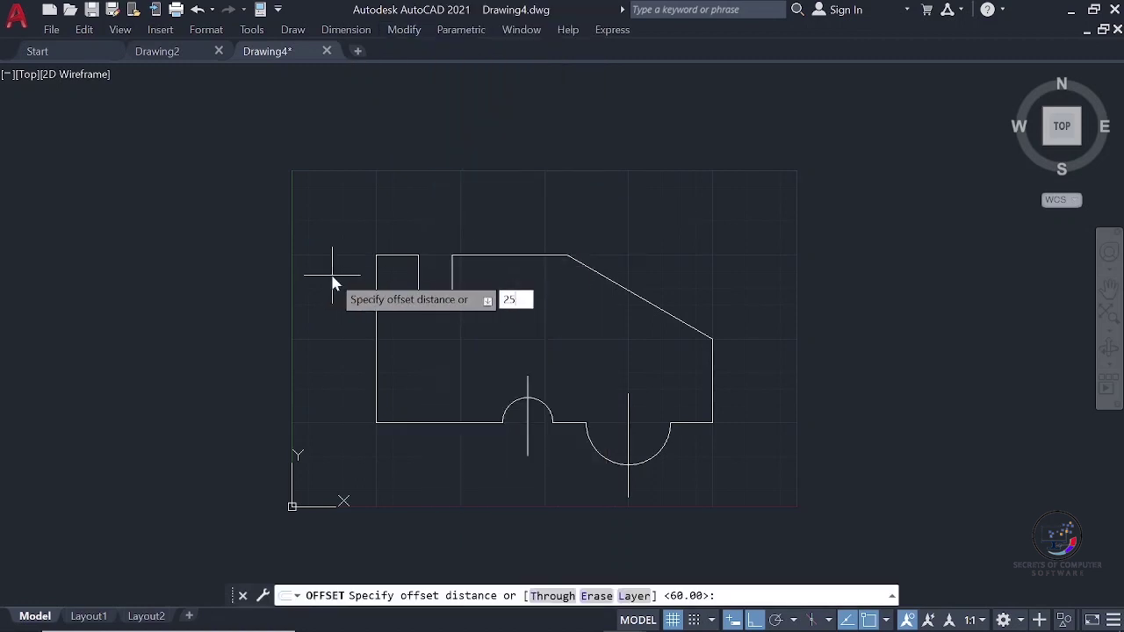
key("Return")
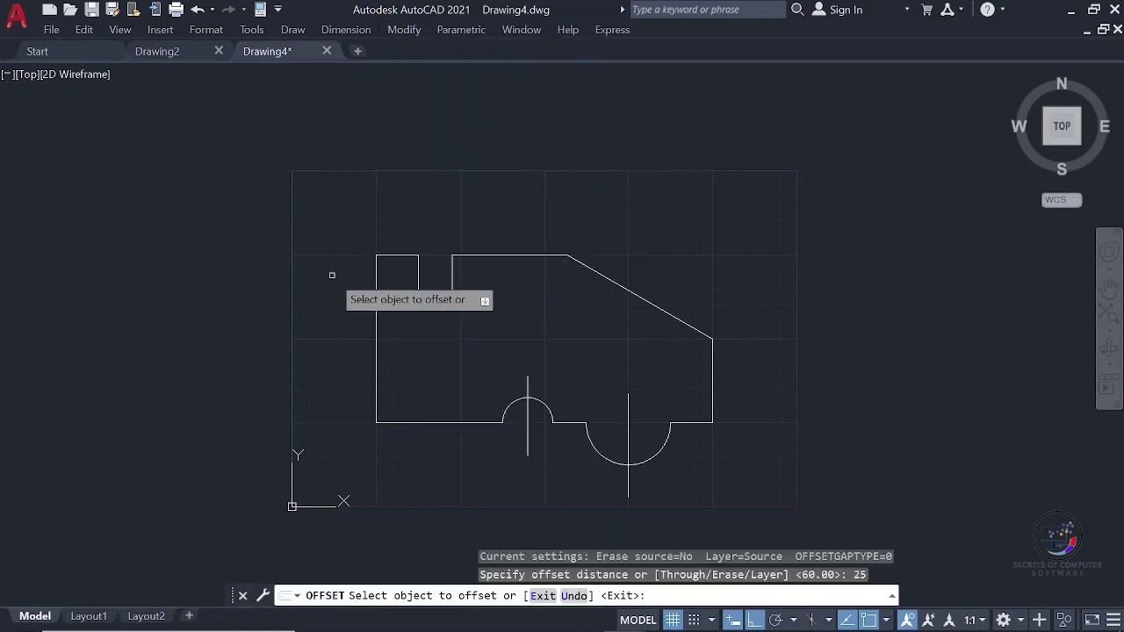
left_click(401, 423)
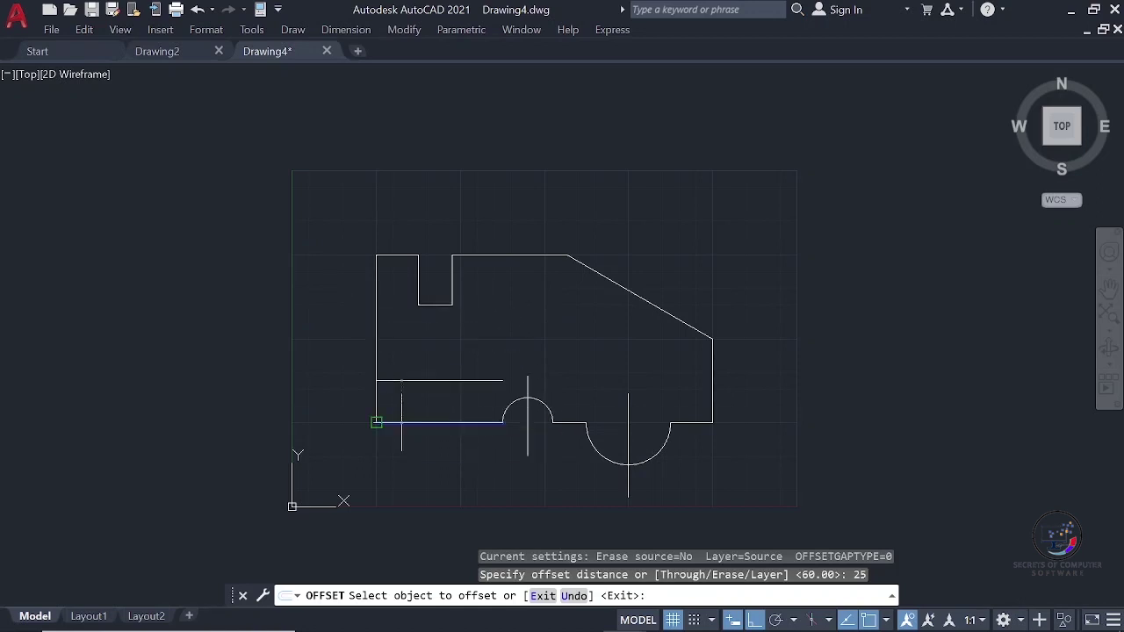
left_click(394, 352)
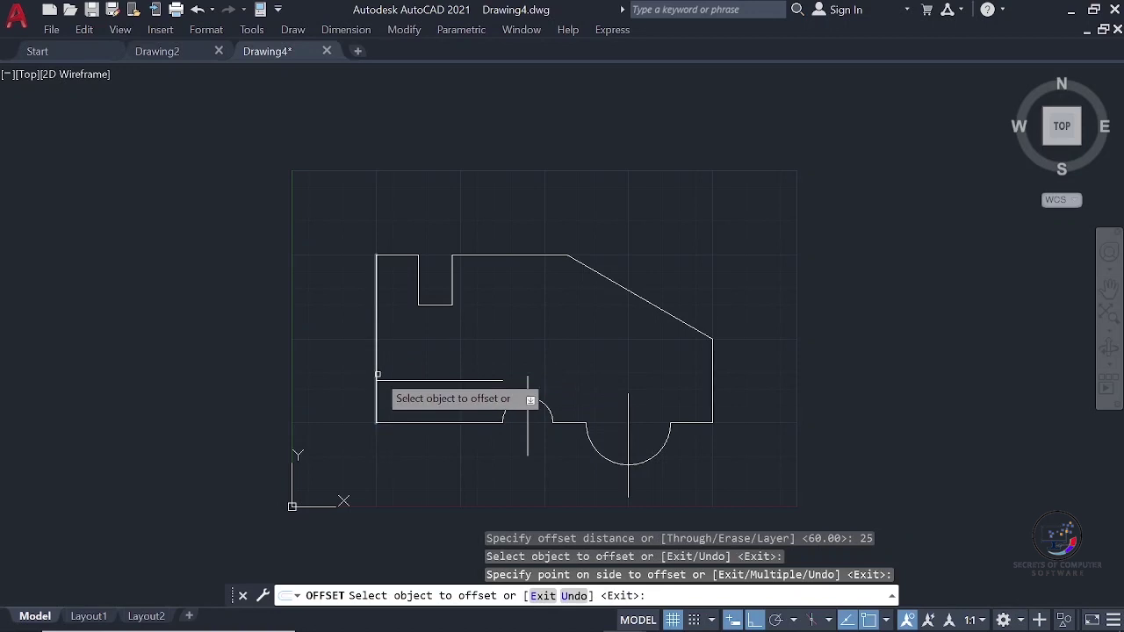
left_click(376, 377)
left_click(377, 379)
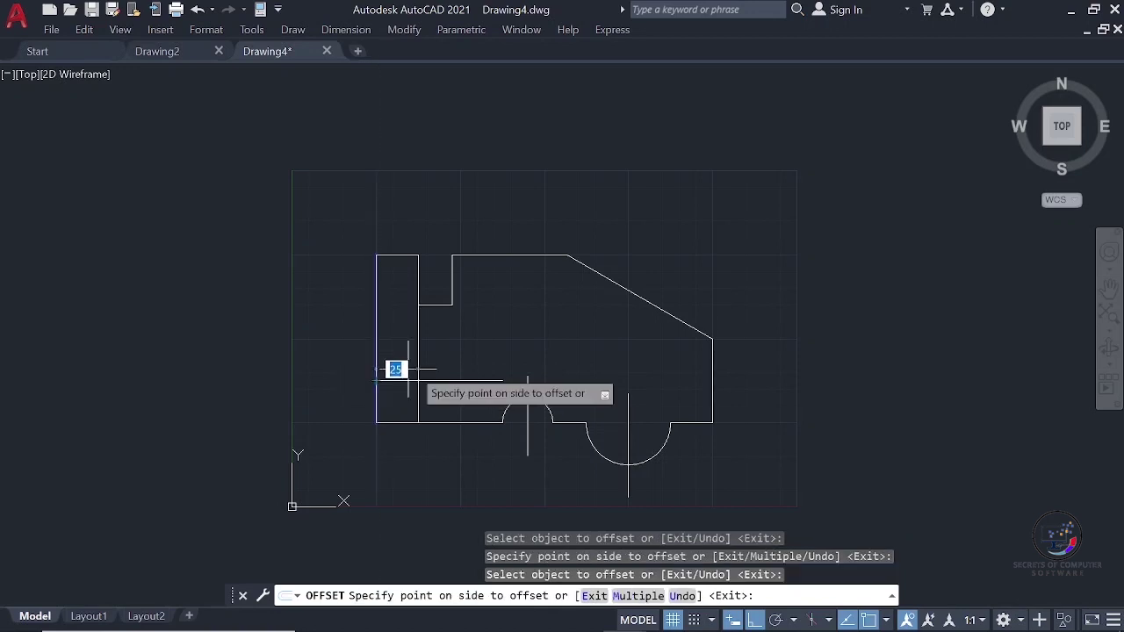
left_click(461, 363)
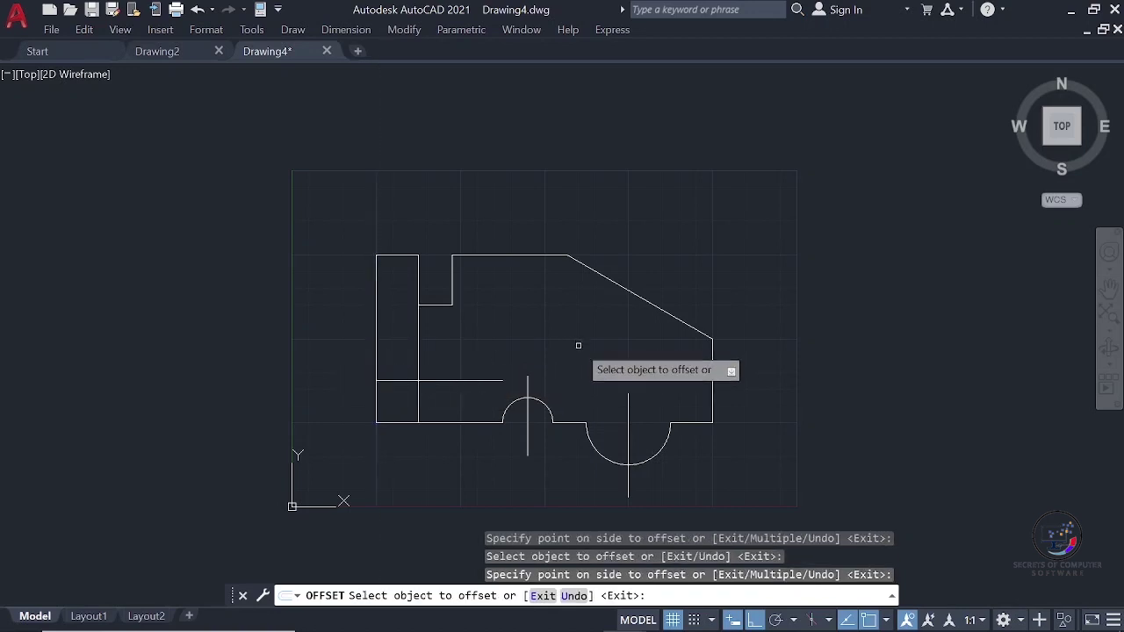
key("Escape")
- Shorten the offset vertical line from its upper end to about 20 mm above the offset horizontal line
left_click(418, 352)
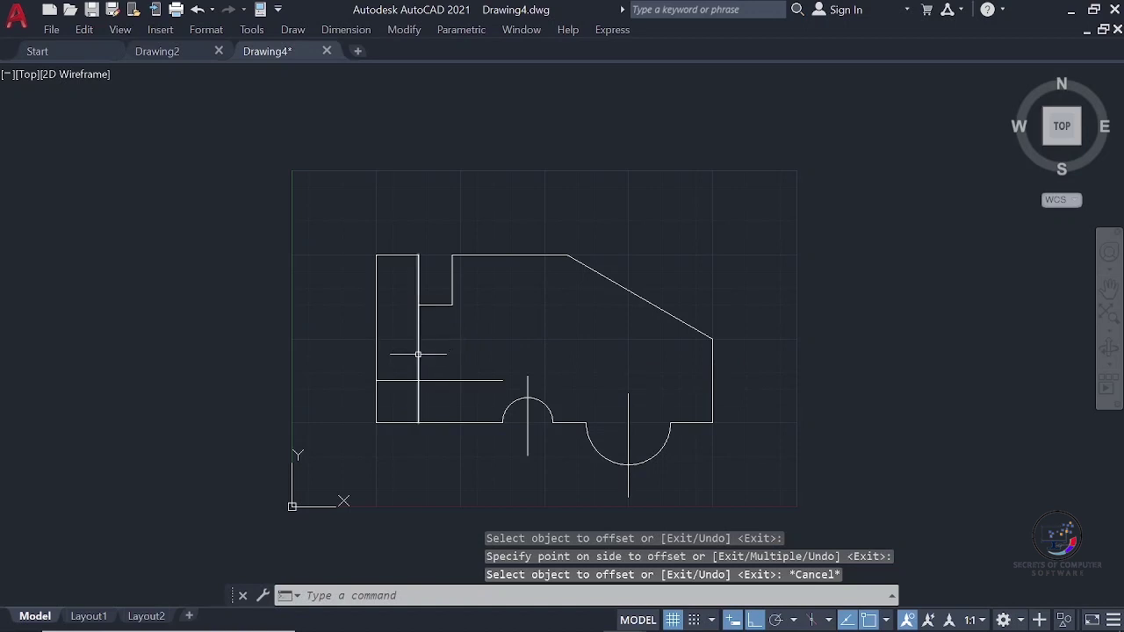
mouse_move(419, 255)
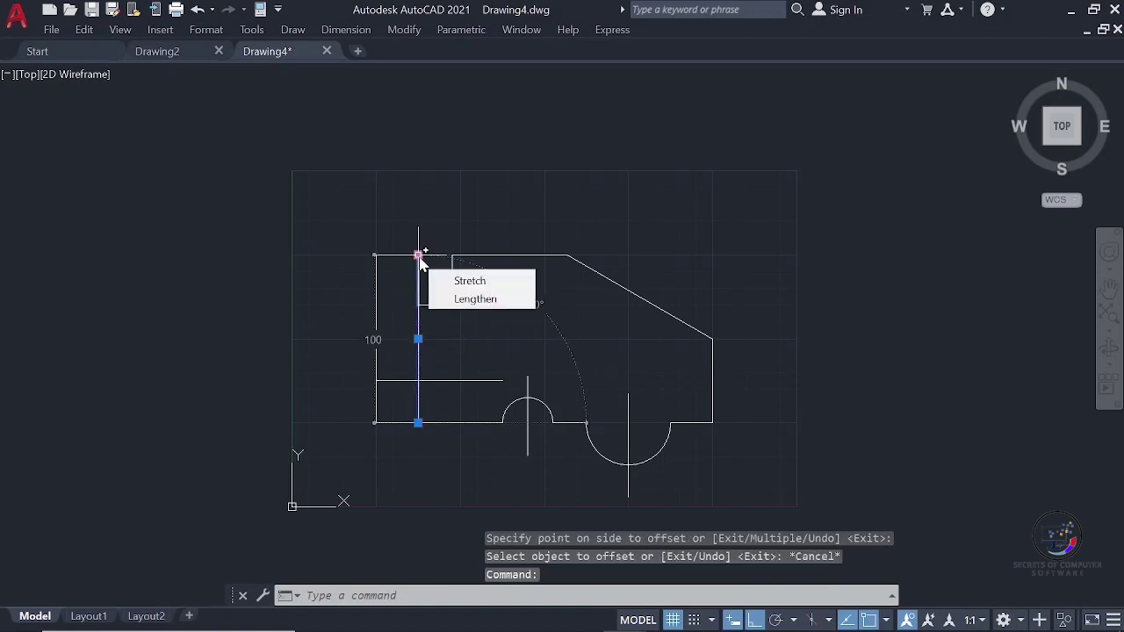
left_click(456, 299)
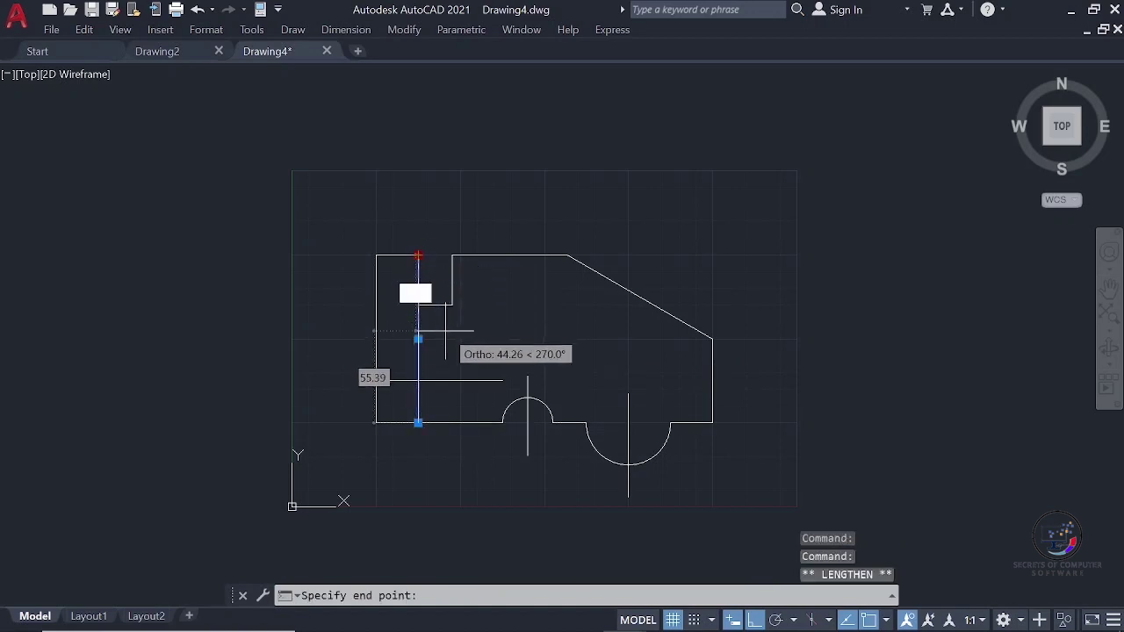
left_click(446, 347)
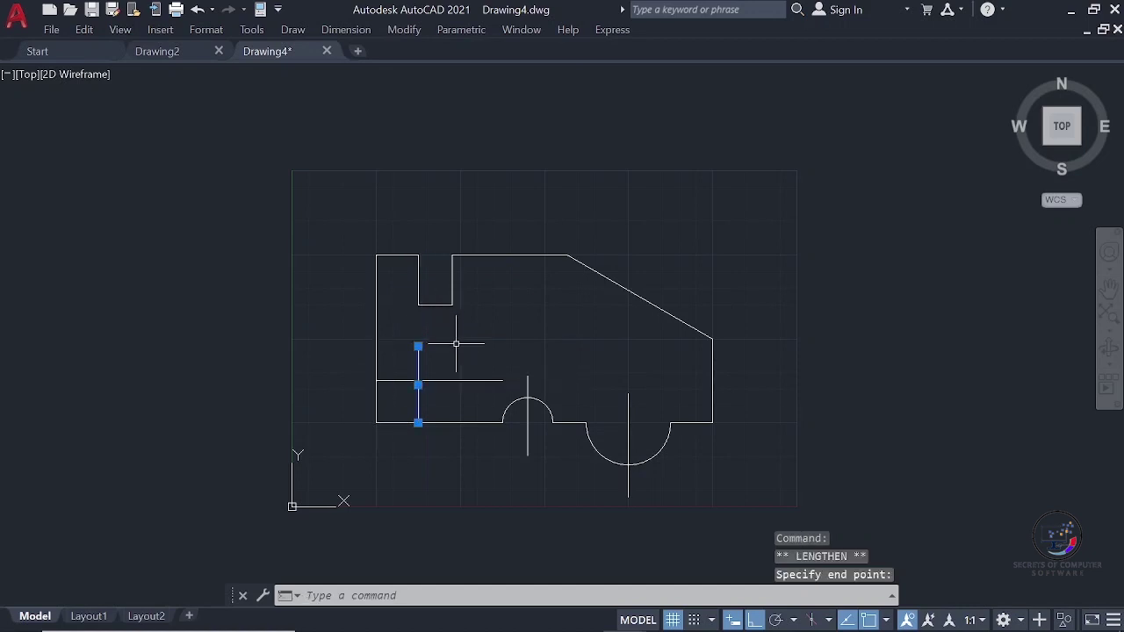
key("Escape")
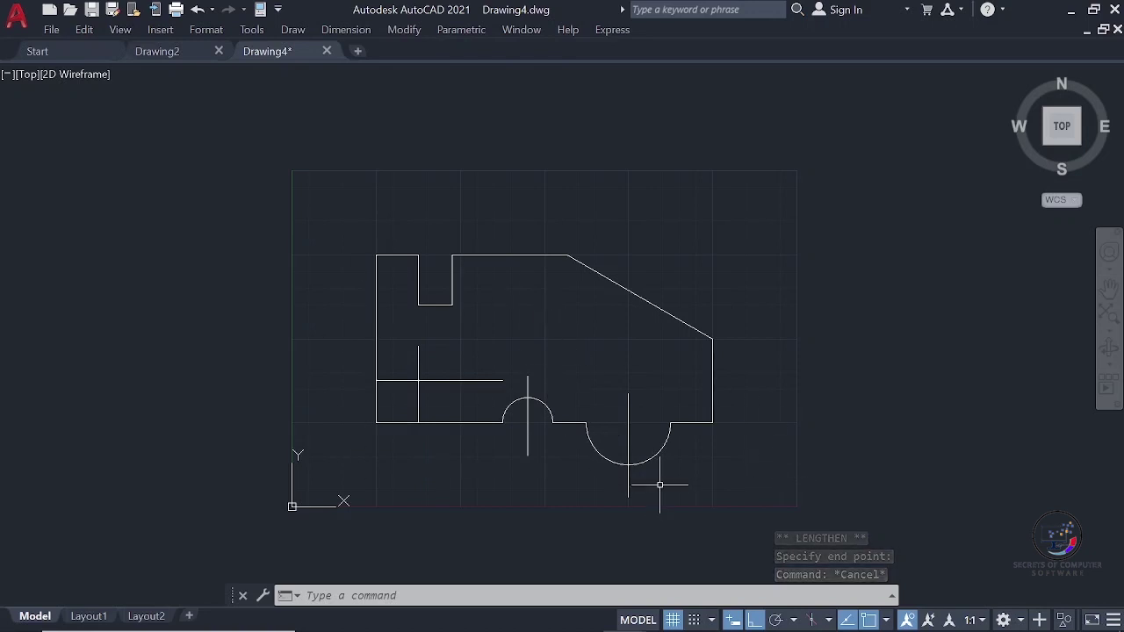
- Draw a circle of diameter 20 centred on the intersection of the two offset lines
left_click(291, 30)
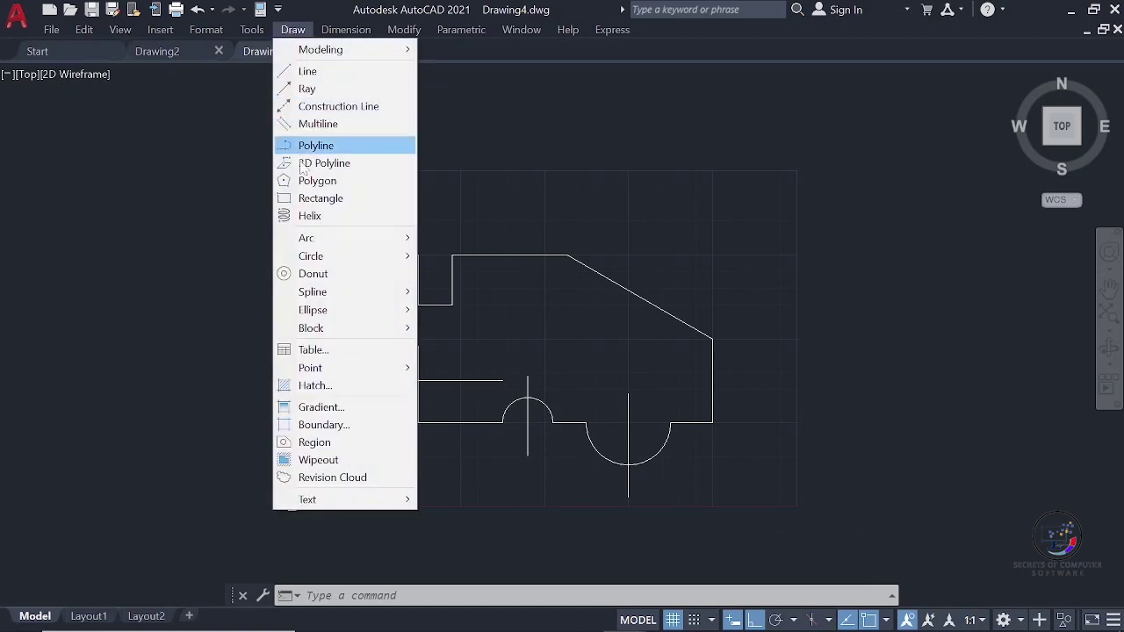
mouse_move(331, 264)
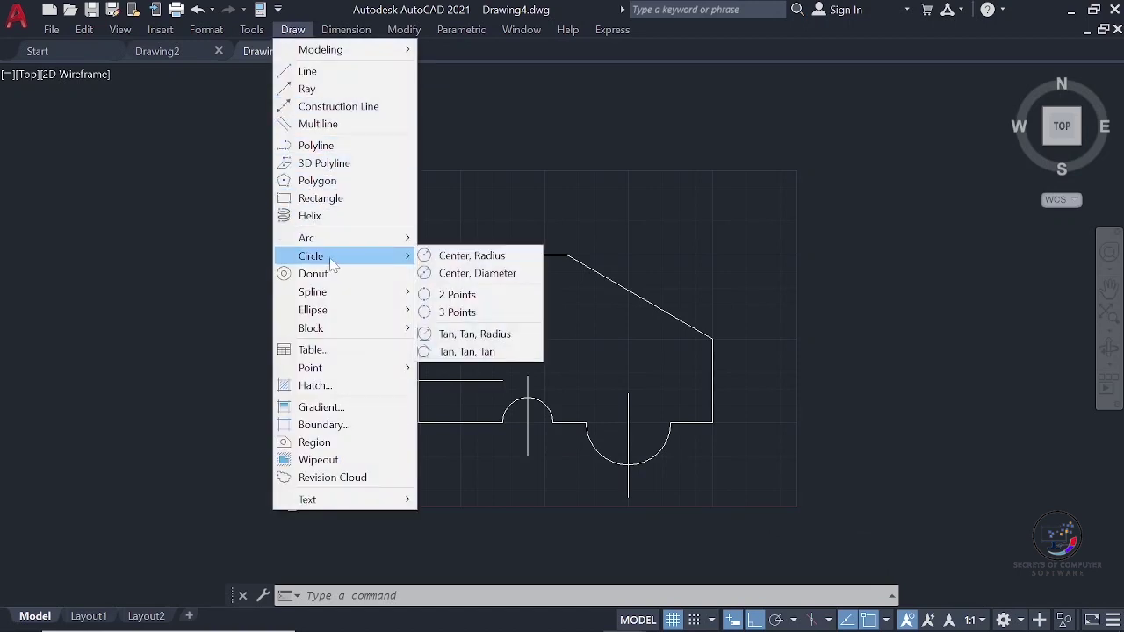
left_click(488, 276)
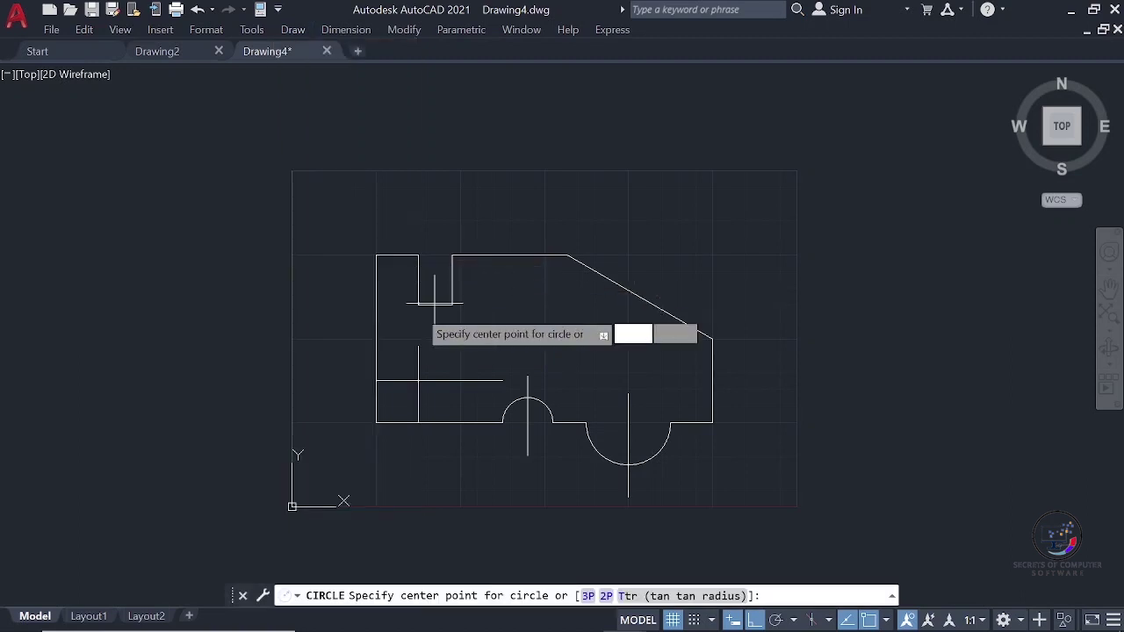
left_click(418, 380)
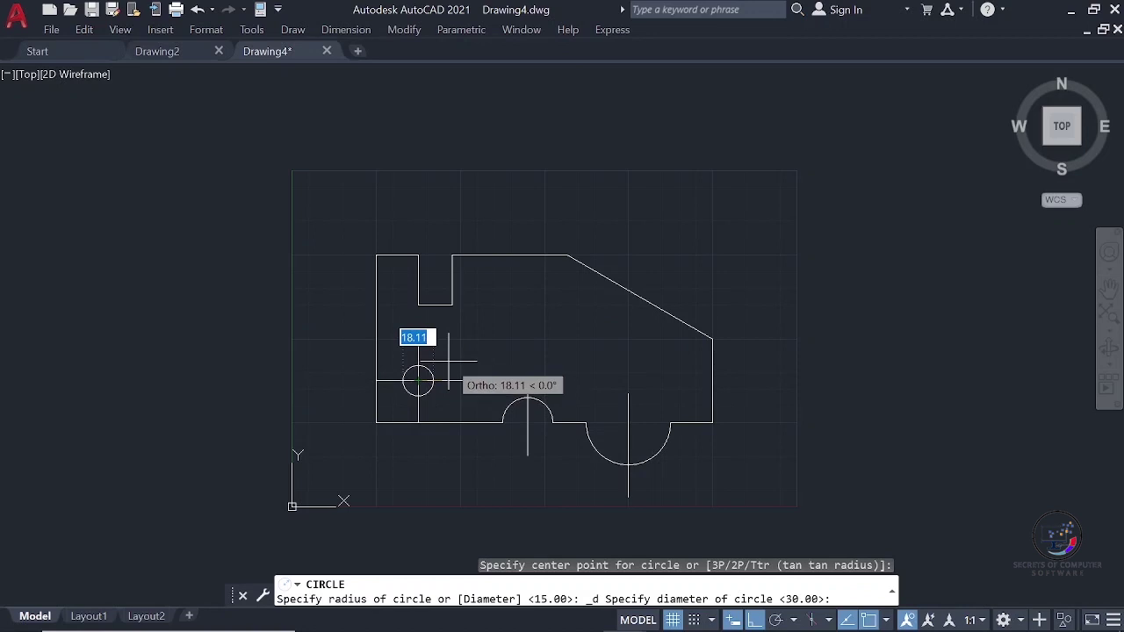
type("20")
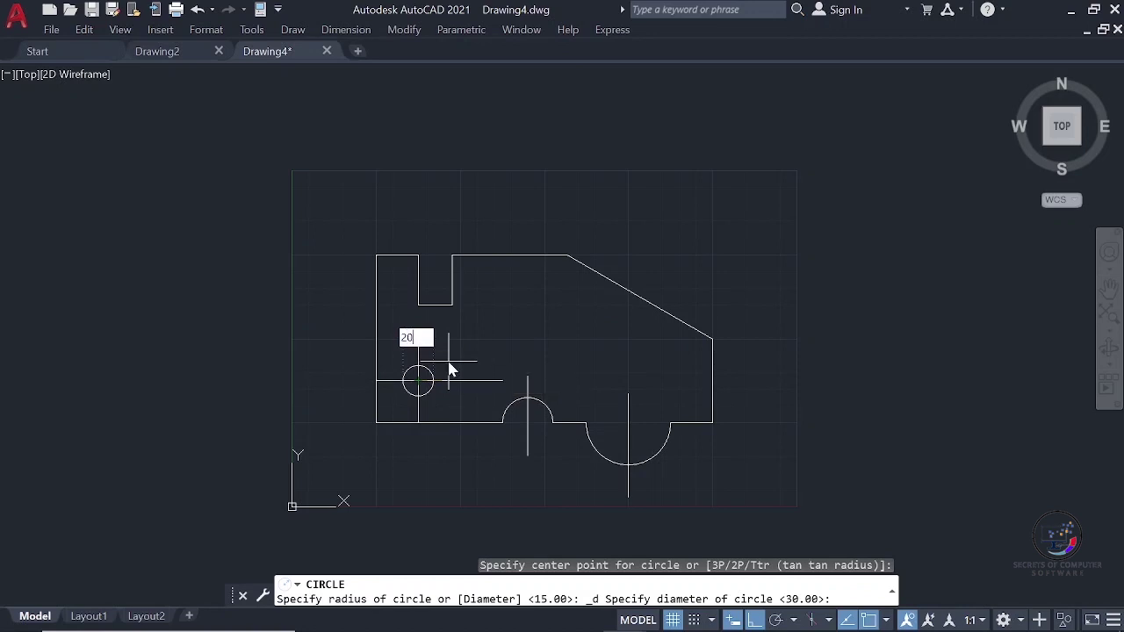
key("Return")
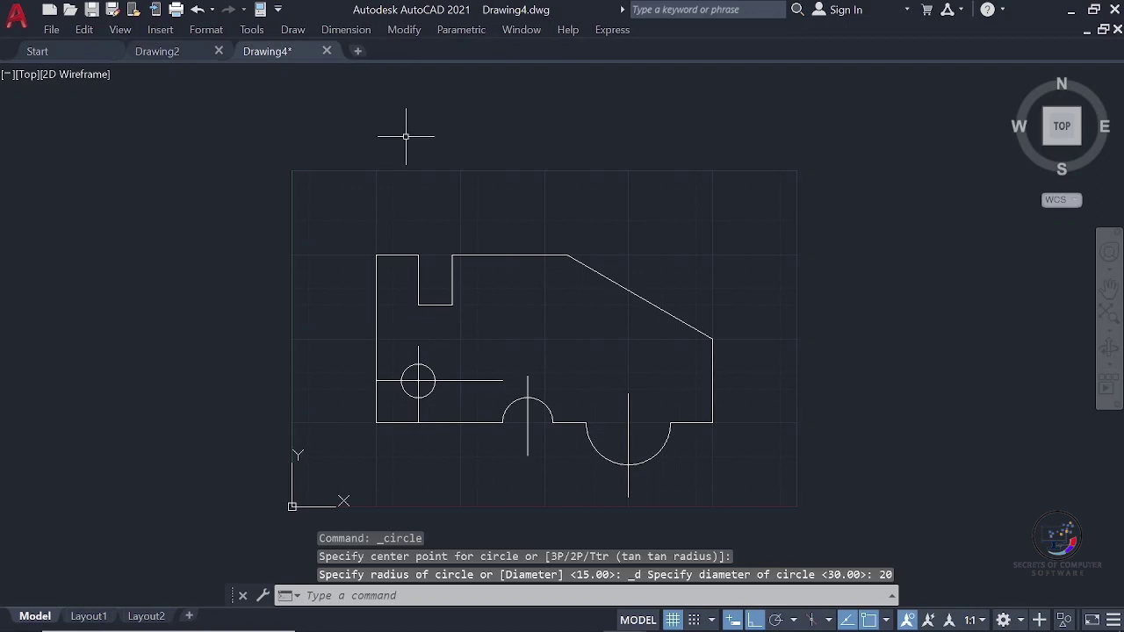
- Draw a concentric circle of radius 15 around the 20 mm diameter circle
left_click(293, 29)
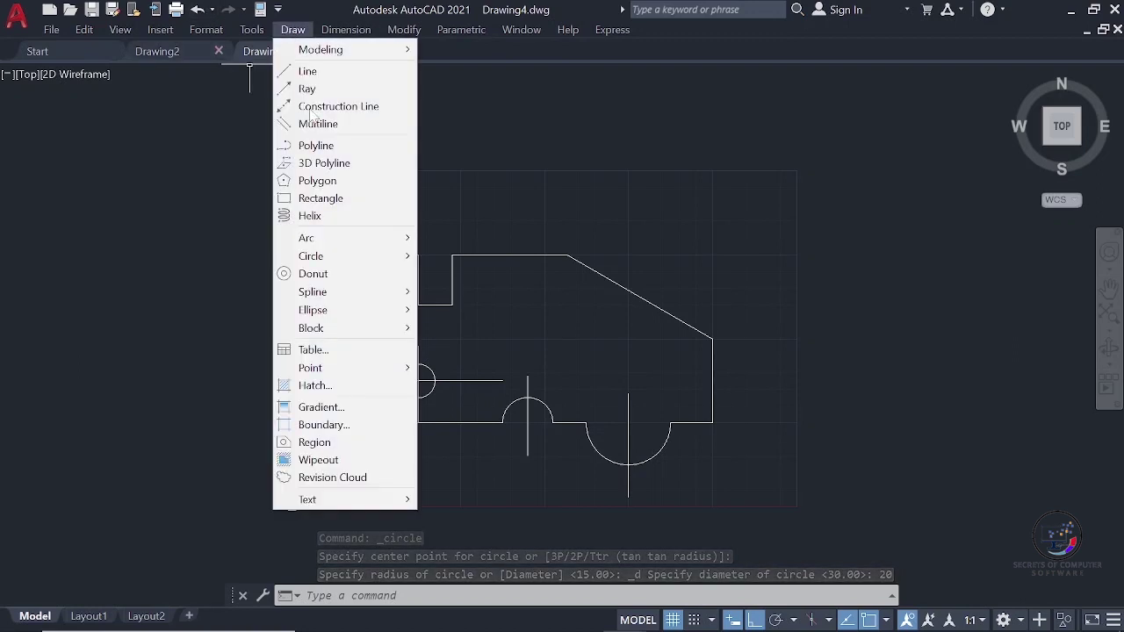
mouse_move(367, 260)
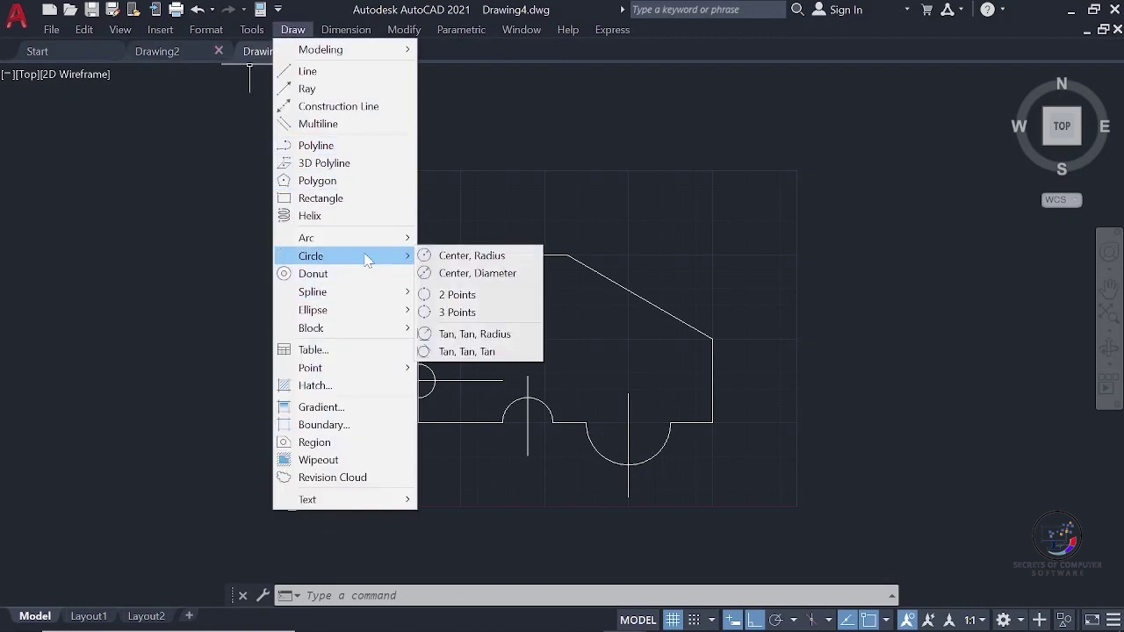
left_click(470, 256)
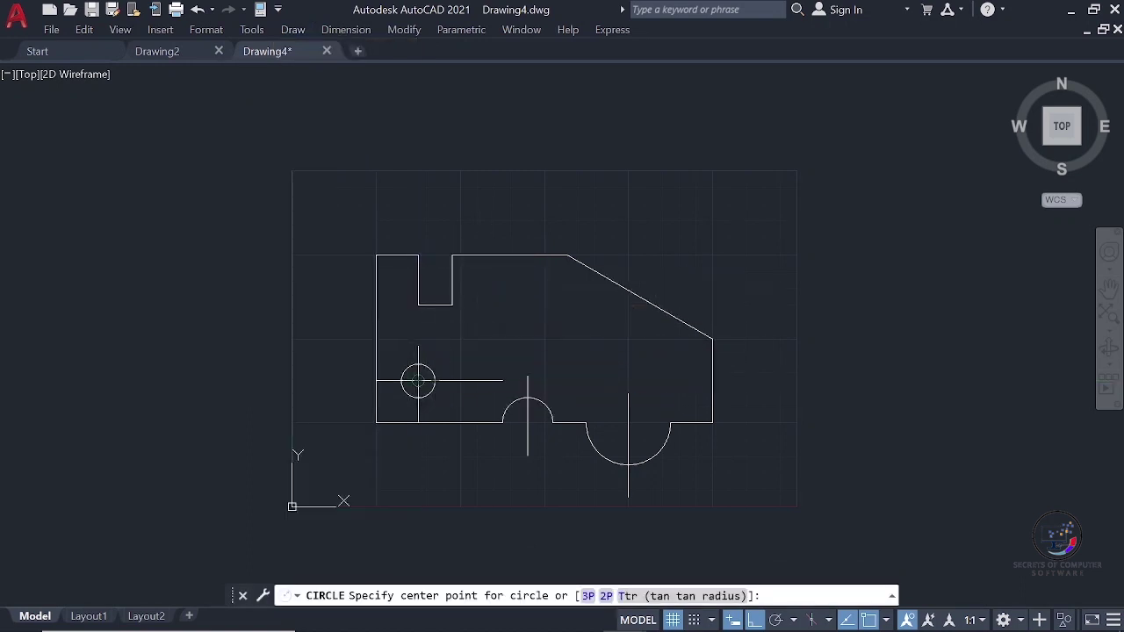
left_click(418, 381)
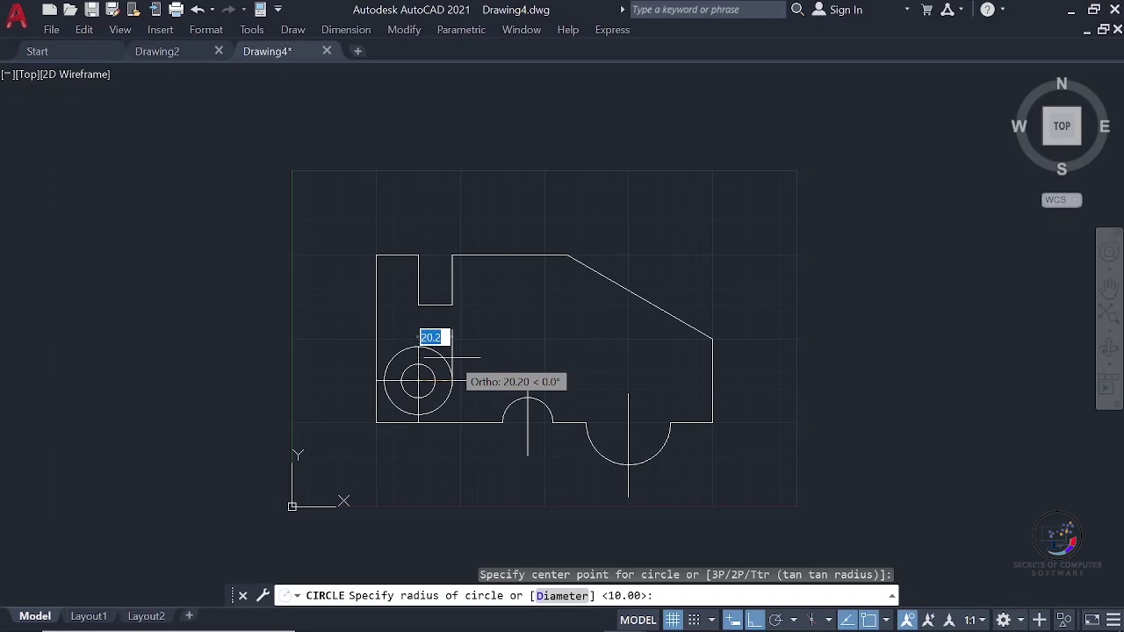
type("15")
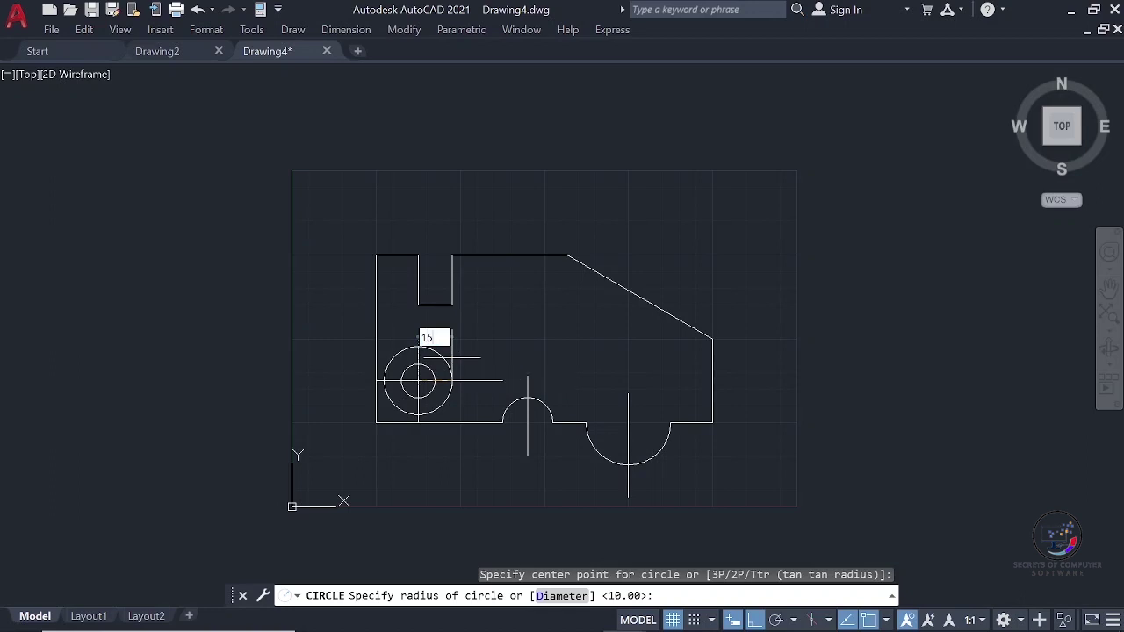
key("Return")
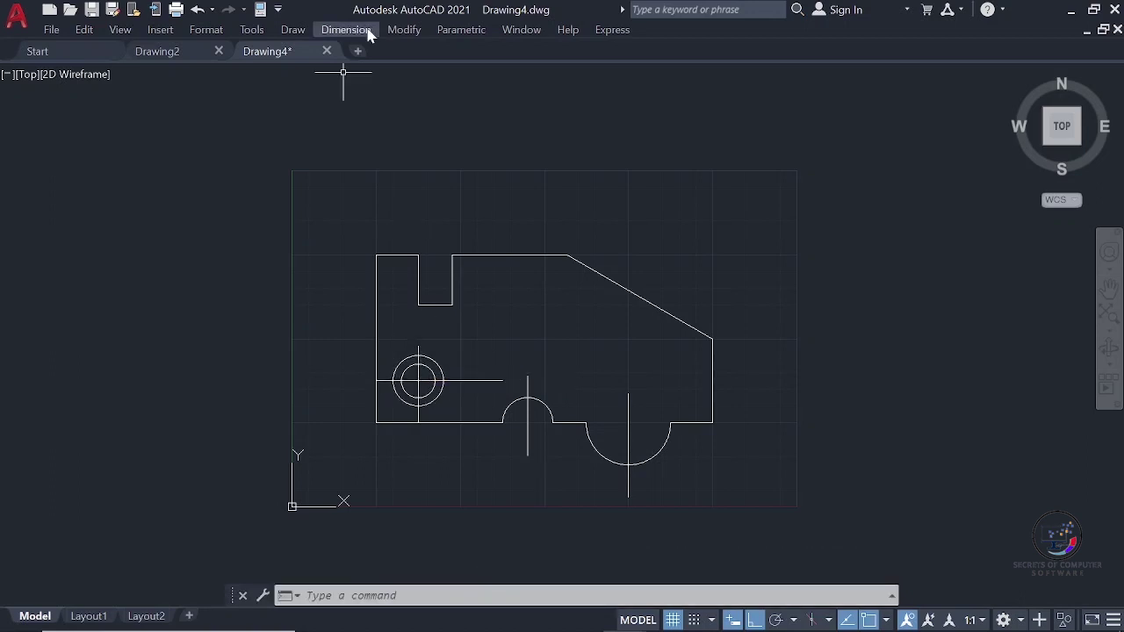
- Trim away the left half of the outer concentric circle, both above and below the horizontal centre line
left_click(404, 30)
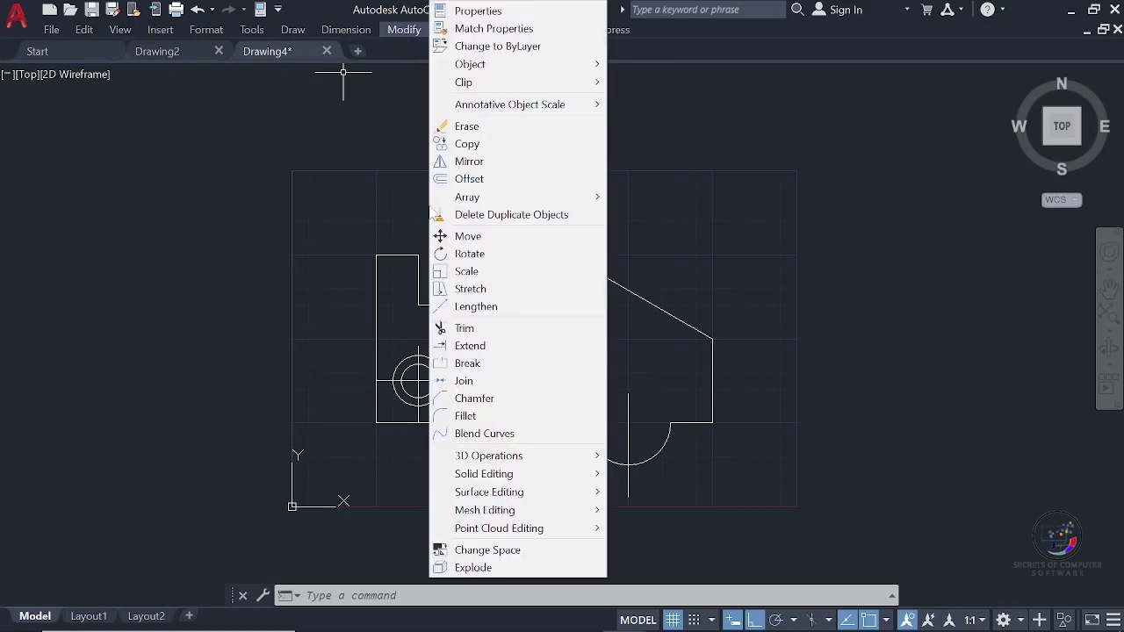
left_click(466, 328)
scroll(406, 400, "down", 3)
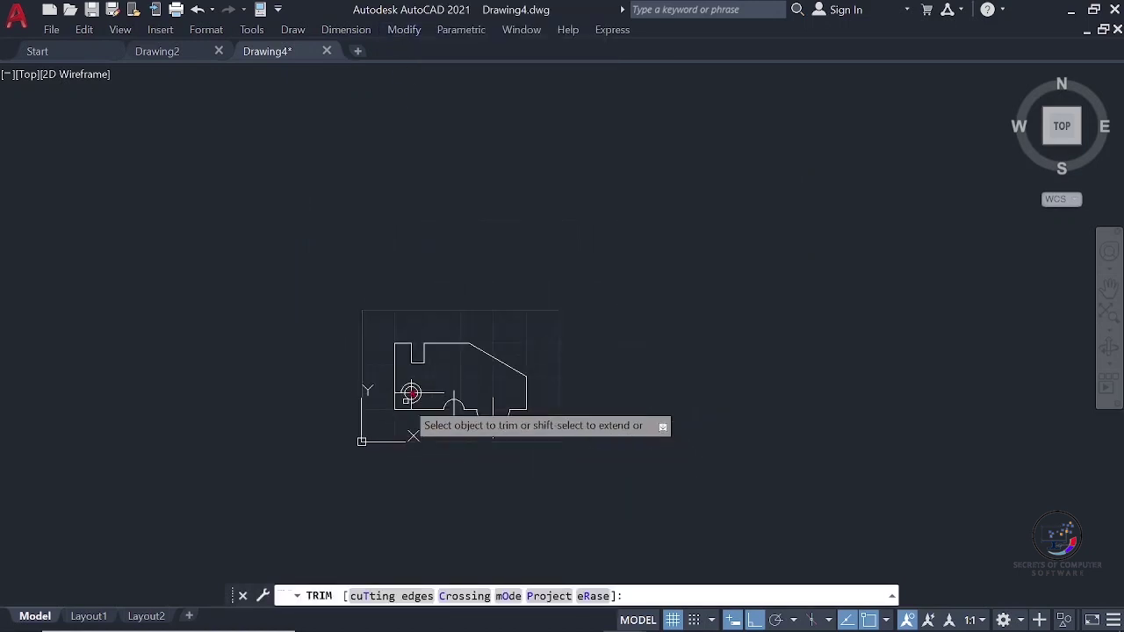
scroll(405, 400, "up", 12)
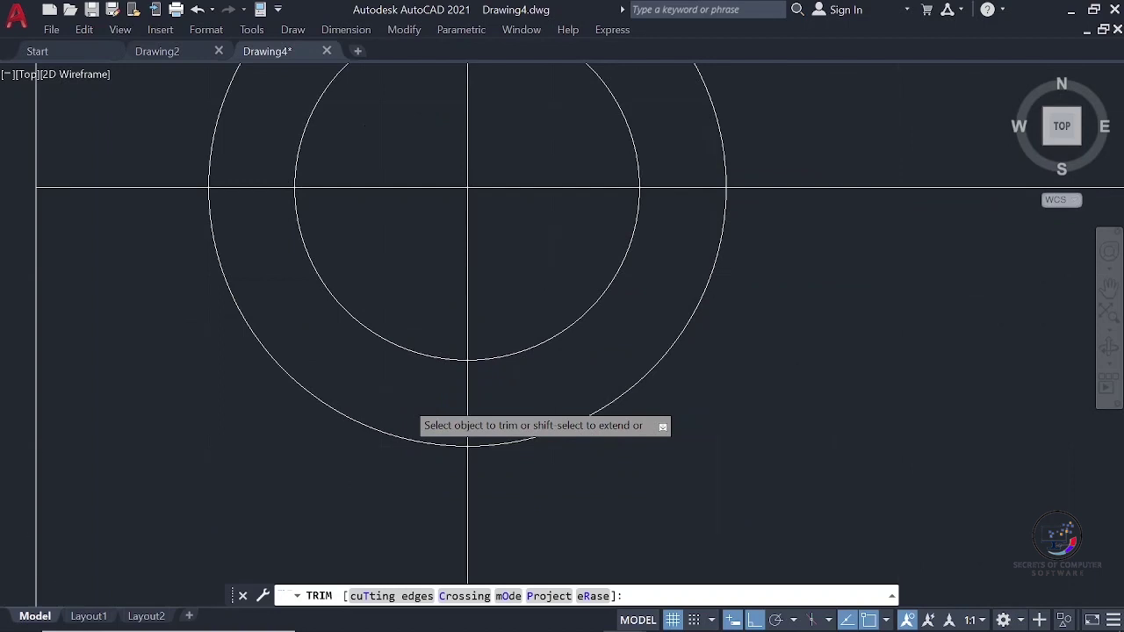
scroll(406, 401, "up", 2)
scroll(405, 401, "down", 6)
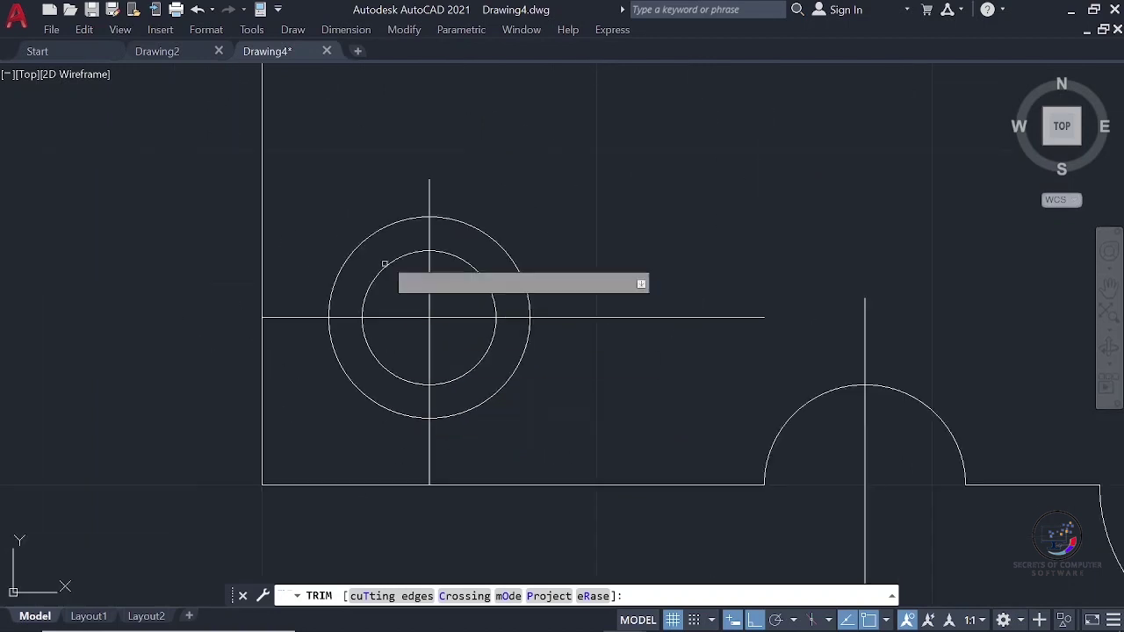
left_click(370, 230)
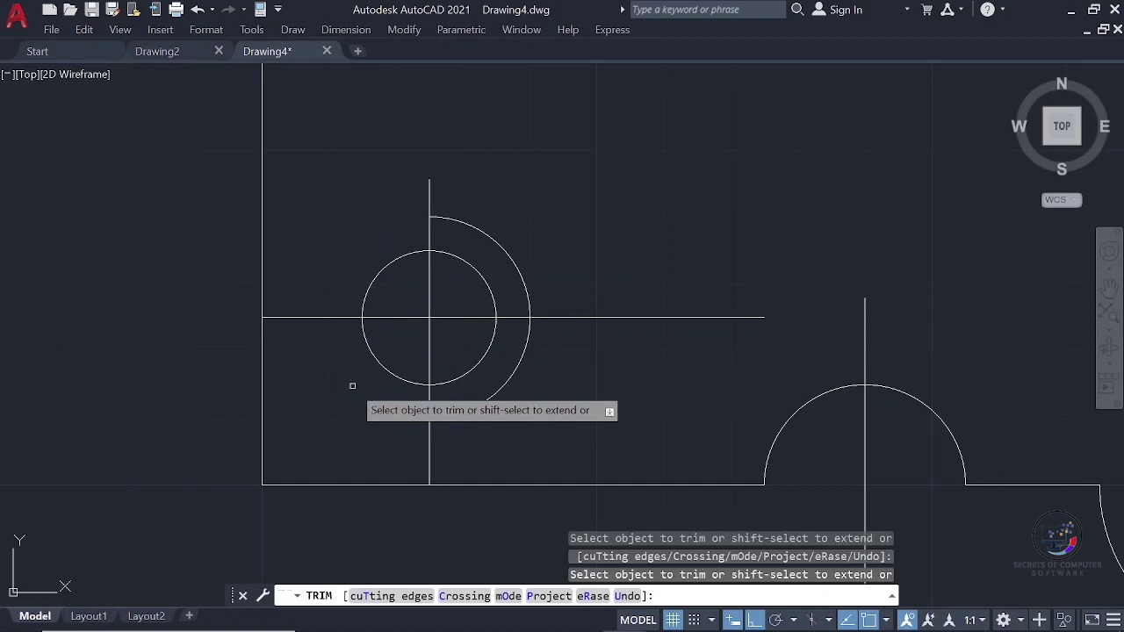
left_click(352, 386)
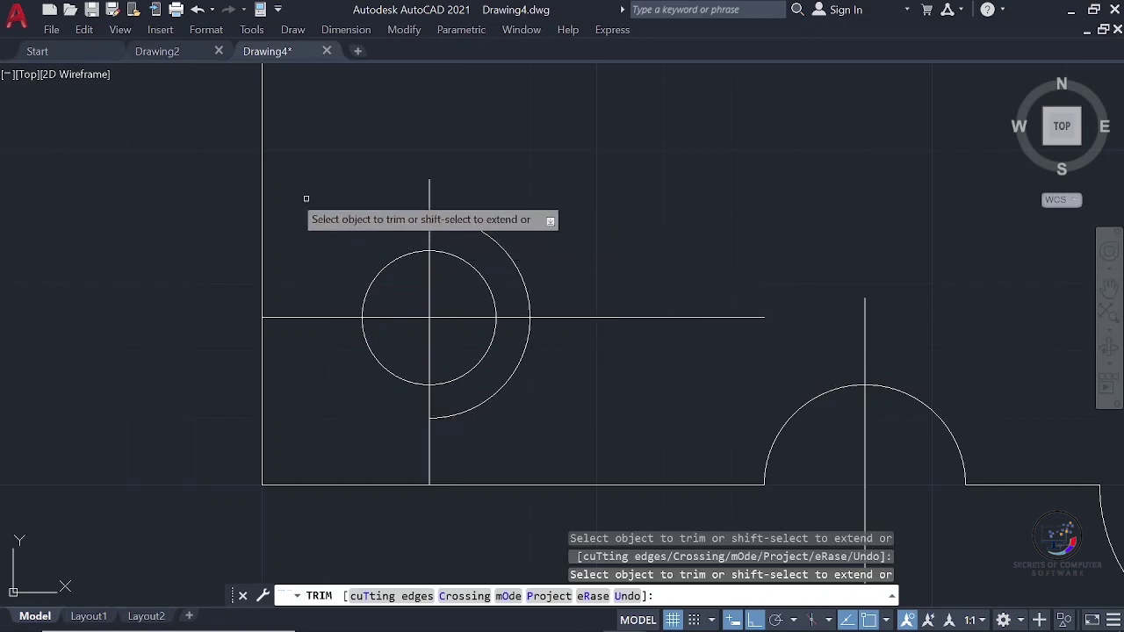
key("Escape")
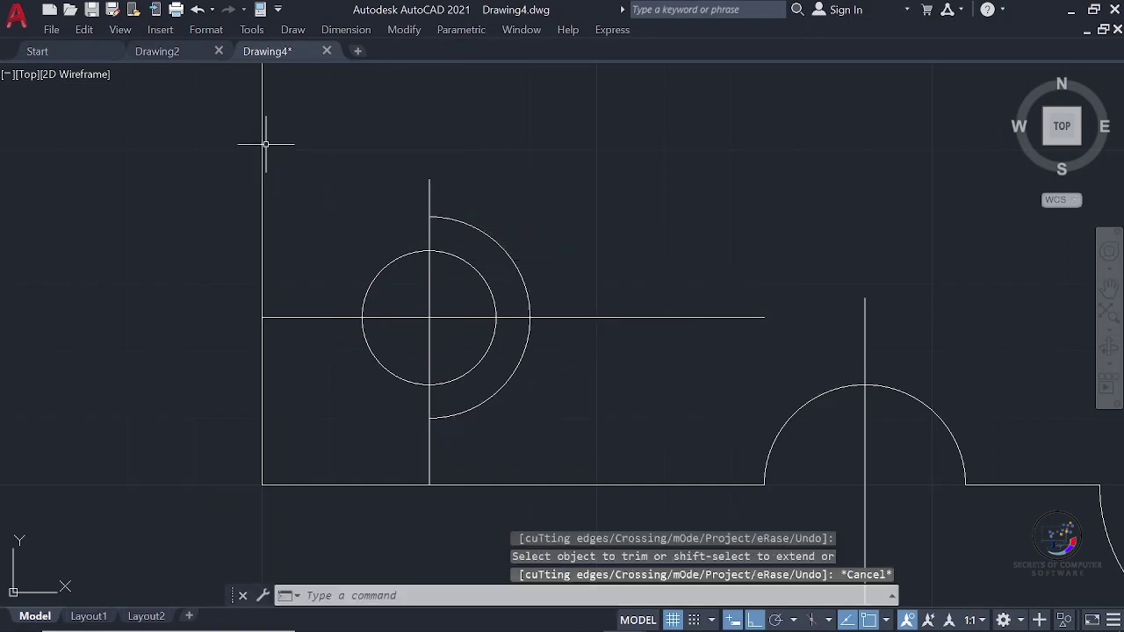
- Draw a horizontal line about 27 mm long from the outer arc's upper end leftward past the outline's left edge
left_click(292, 29)
left_click(311, 70)
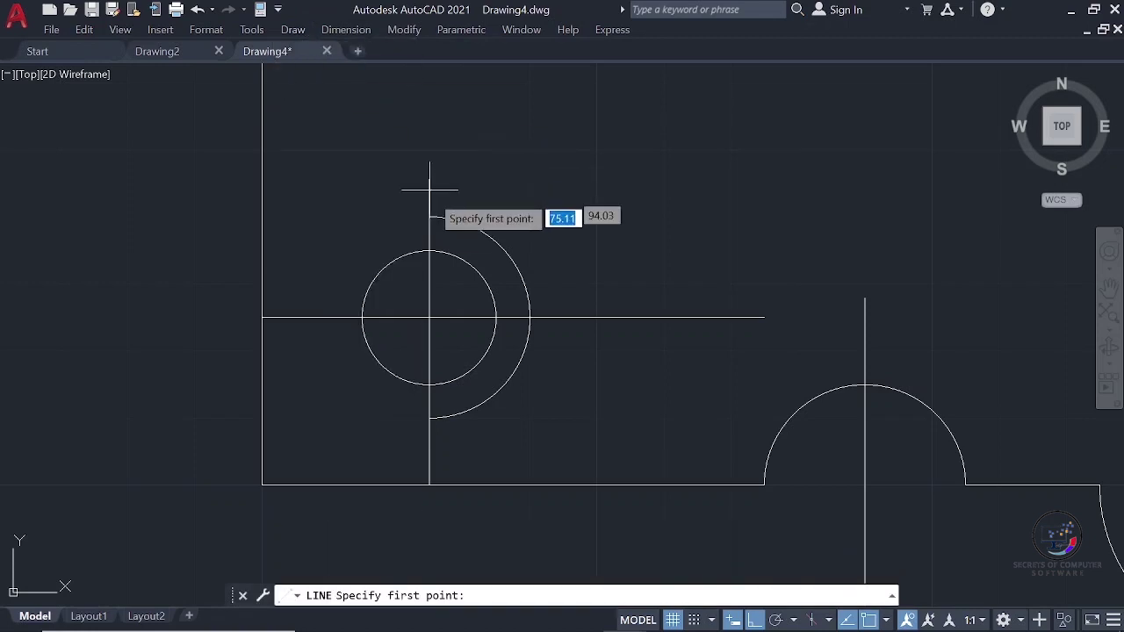
left_click(429, 216)
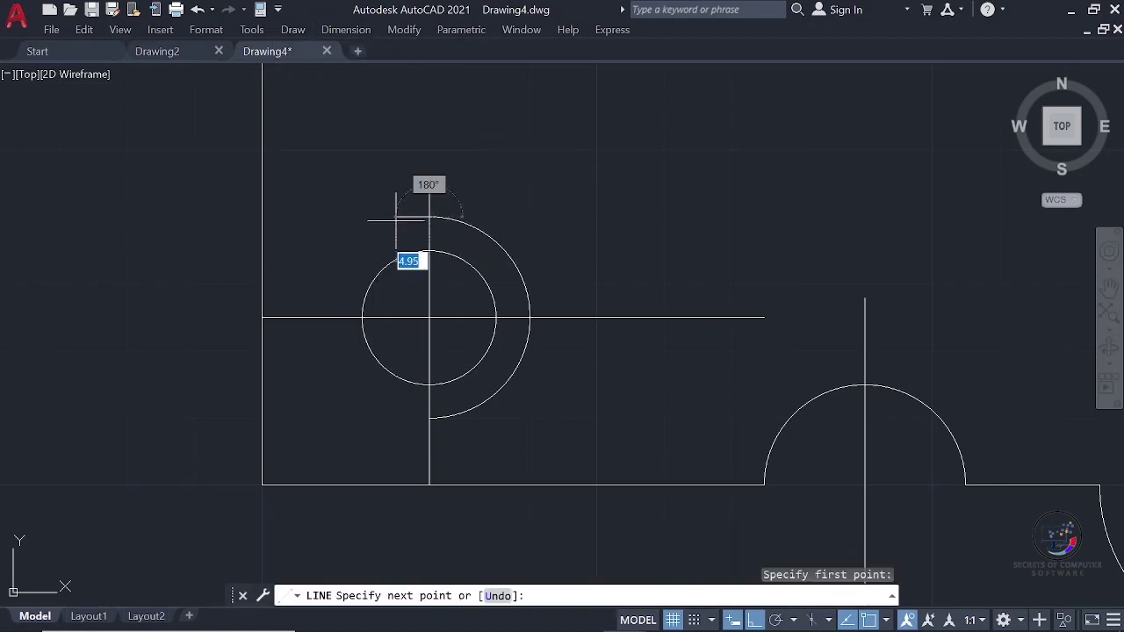
left_click(247, 221)
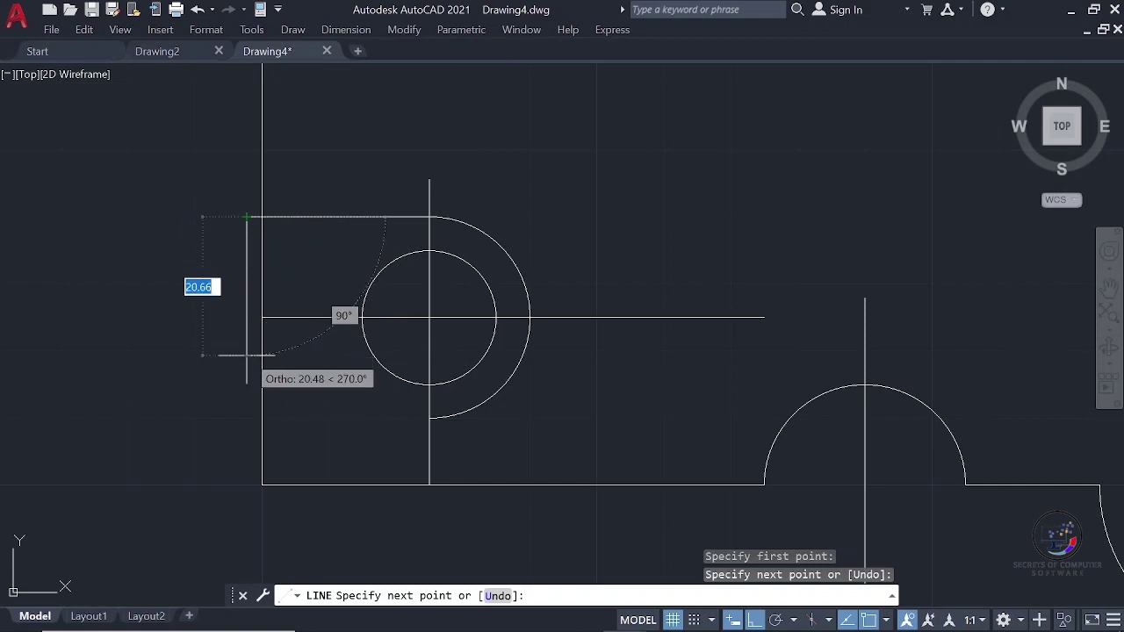
- Draw a horizontal line about 33 mm long from the outer arc's lower end leftward past the outline's left edge
key("Escape")
key("Return")
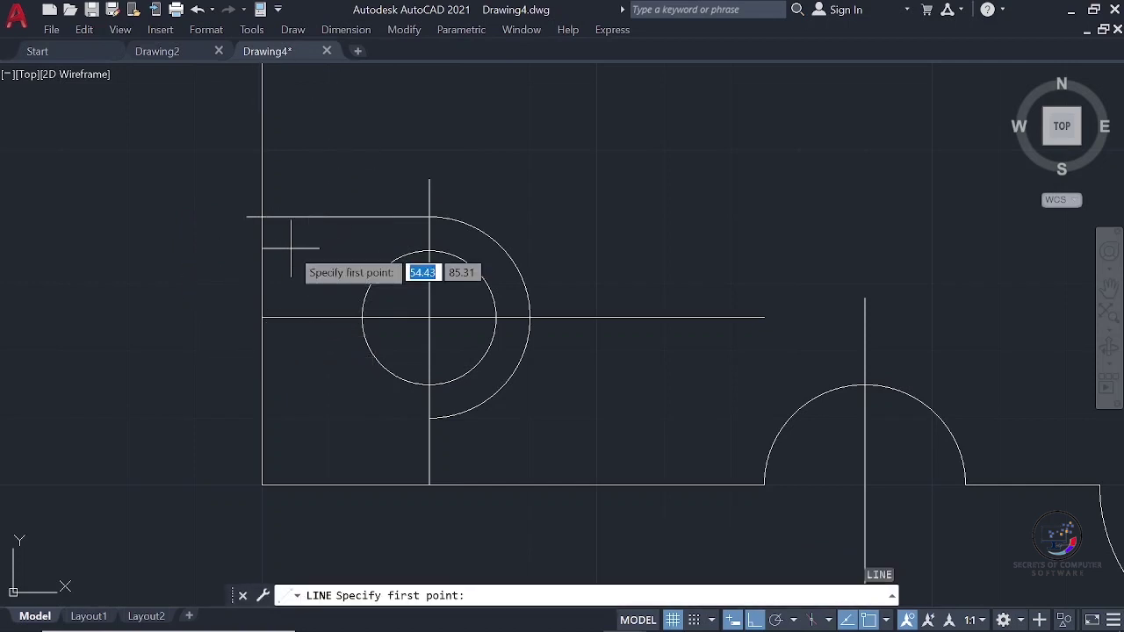
left_click(429, 418)
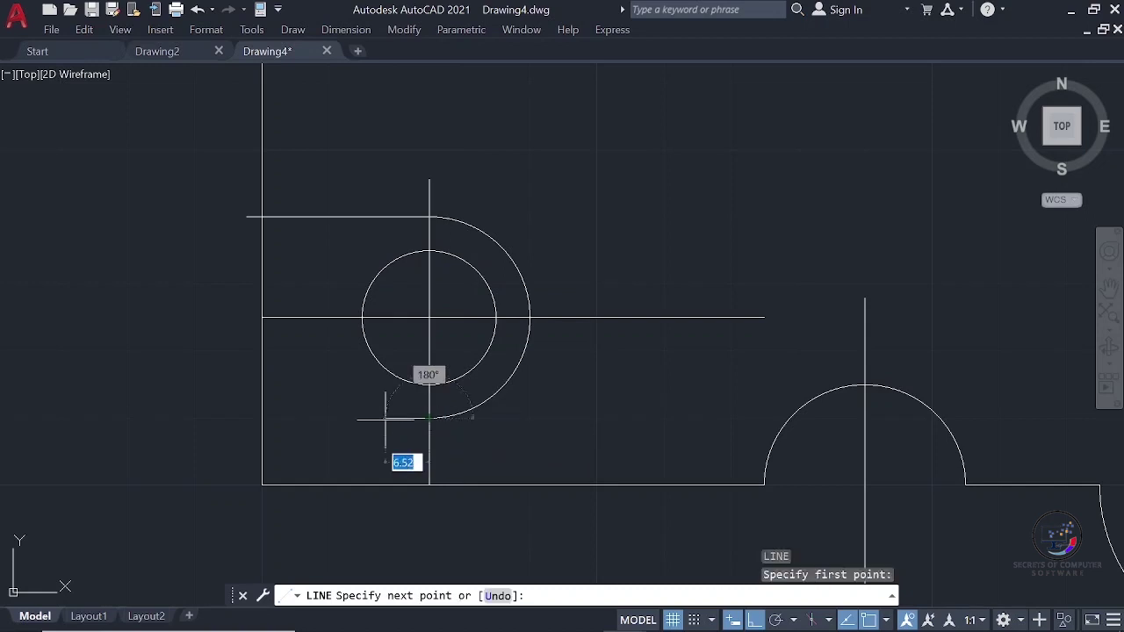
left_click(205, 418)
key("Escape")
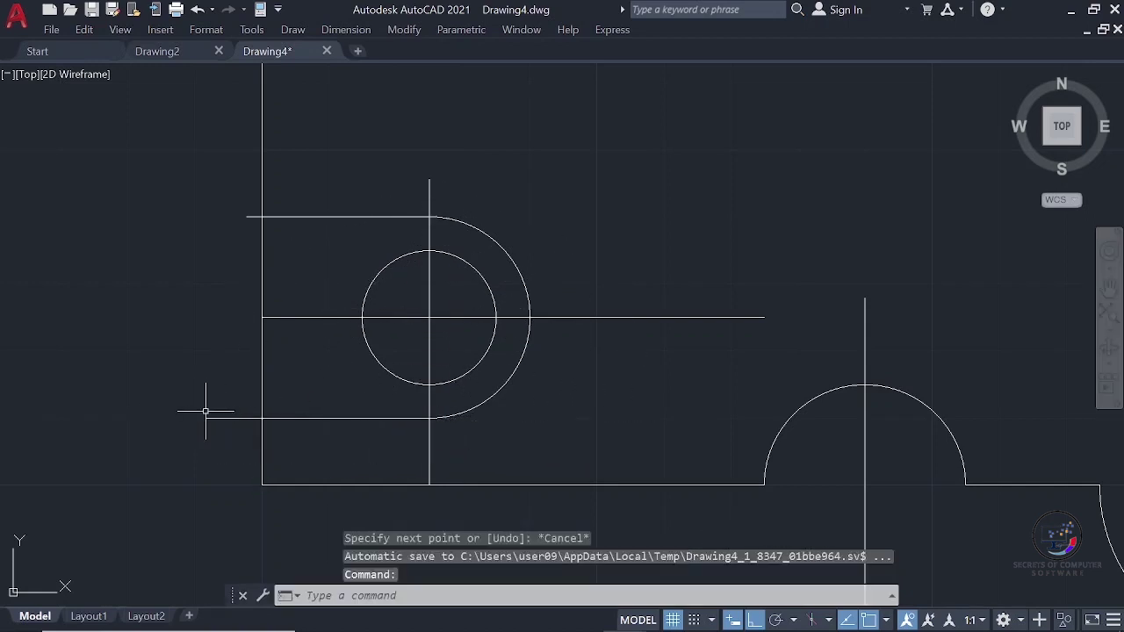
- Shorten the slot's upper and lower horizontal lines so both end on the outline's left edge
left_click(248, 217)
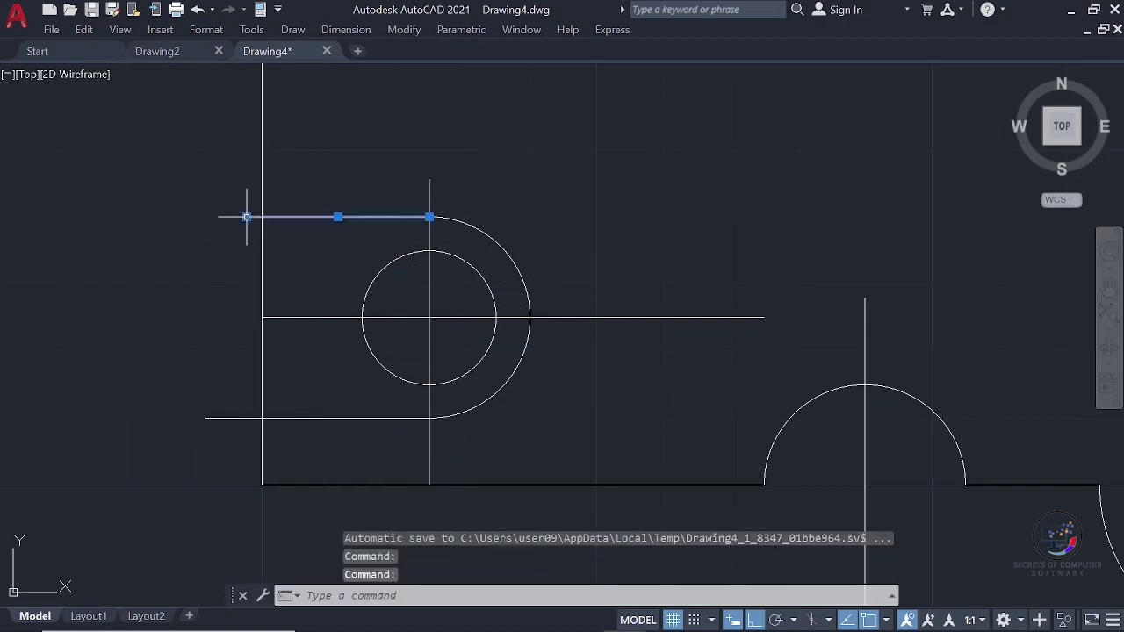
mouse_move(246, 217)
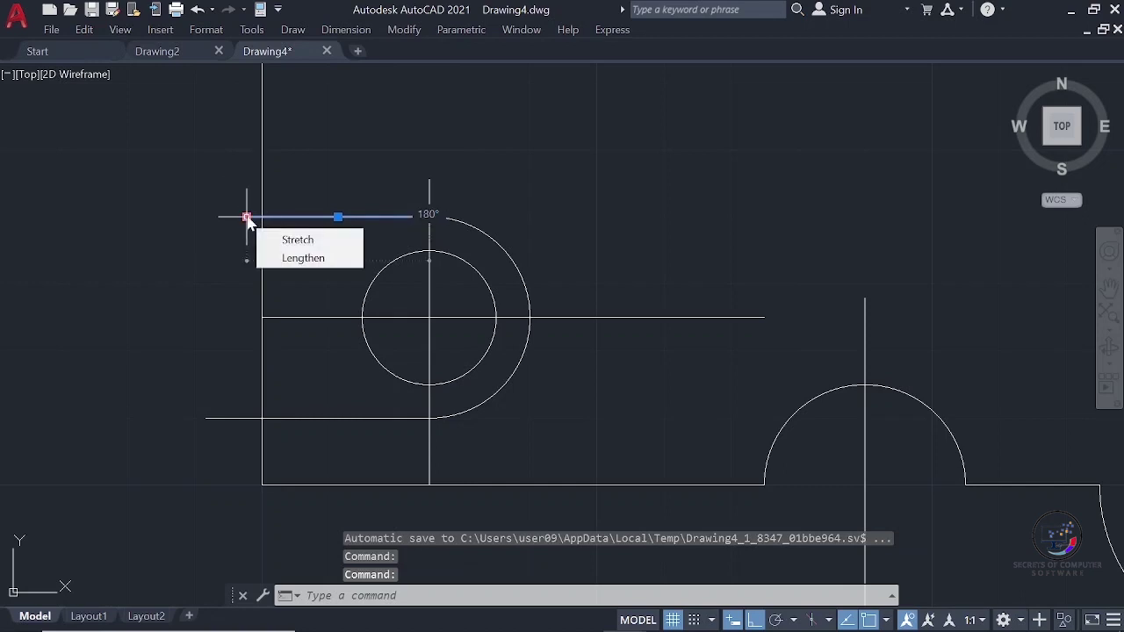
left_click(290, 258)
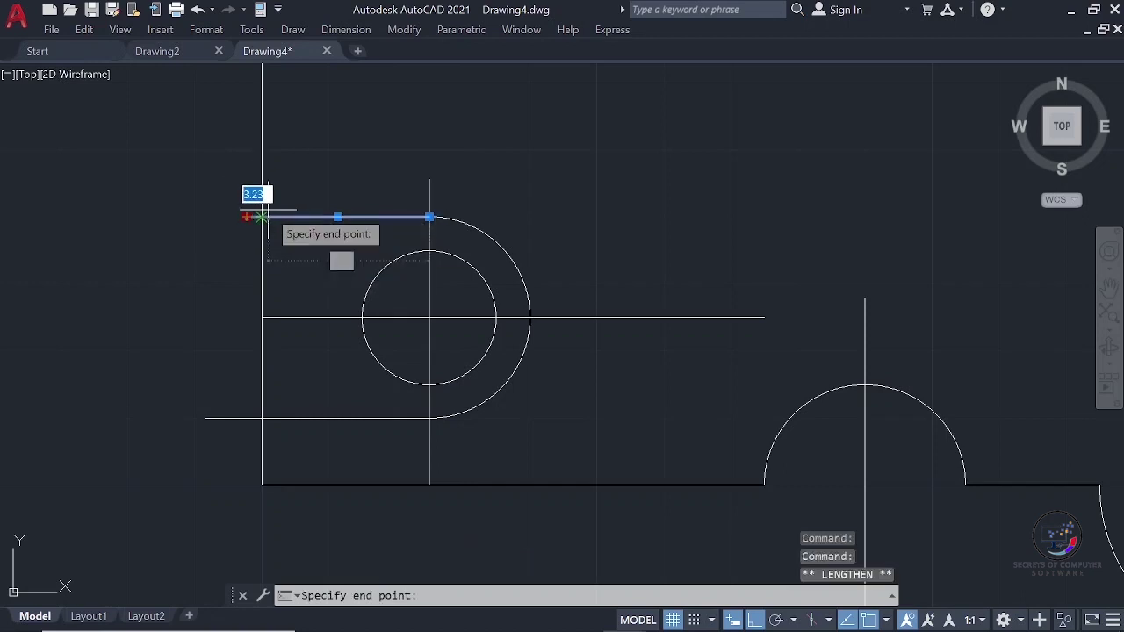
left_click(261, 217)
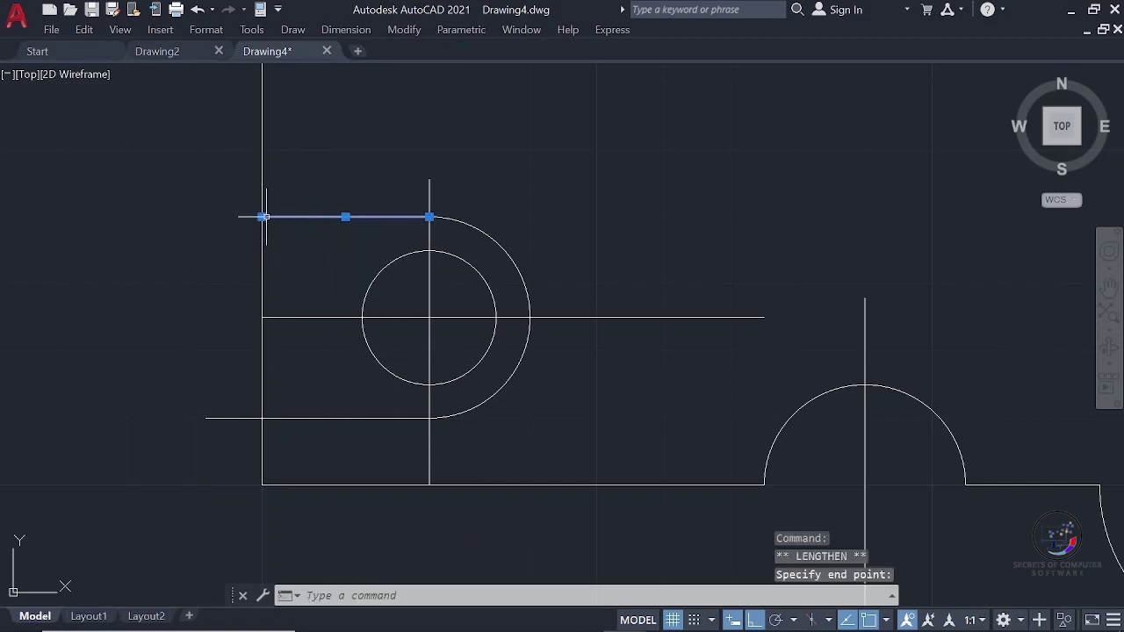
left_click(225, 416)
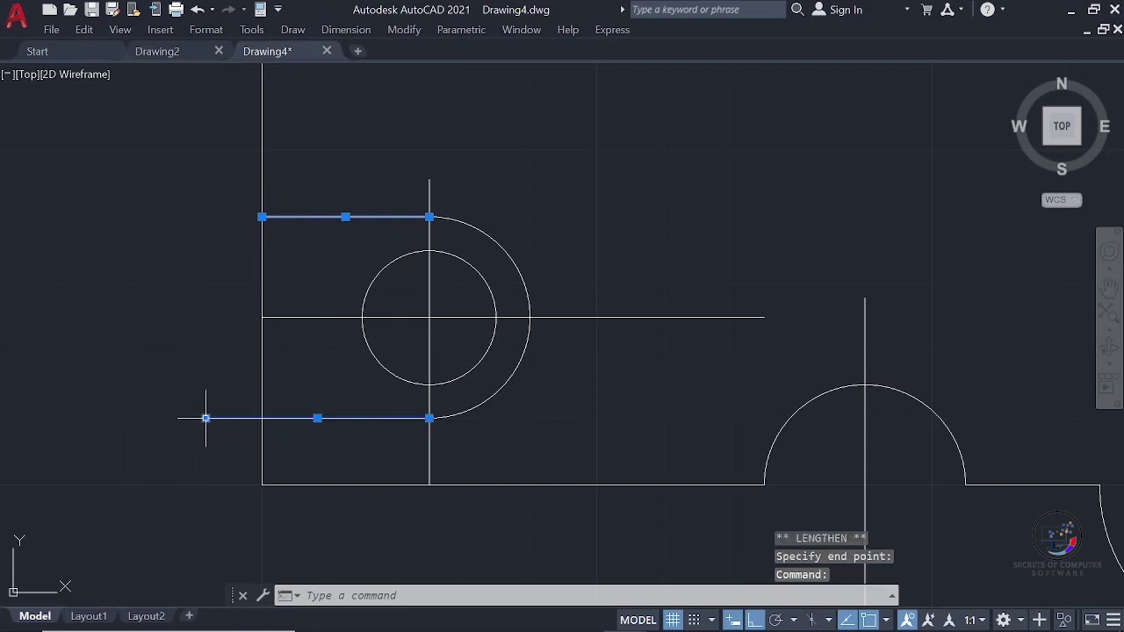
mouse_move(205, 418)
left_click(258, 459)
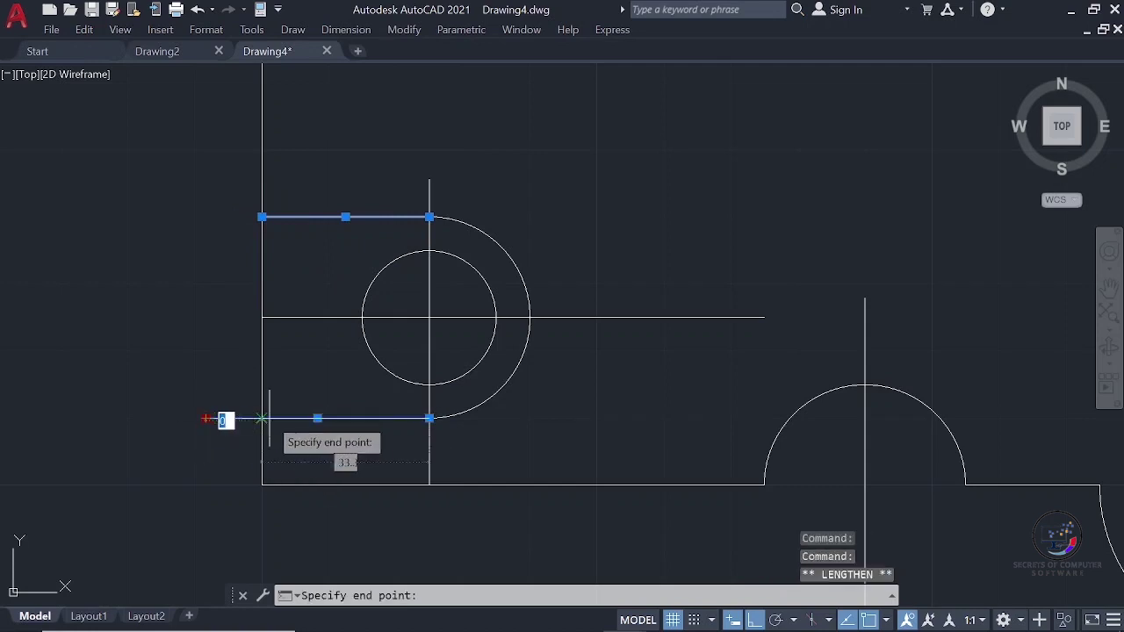
left_click(262, 418)
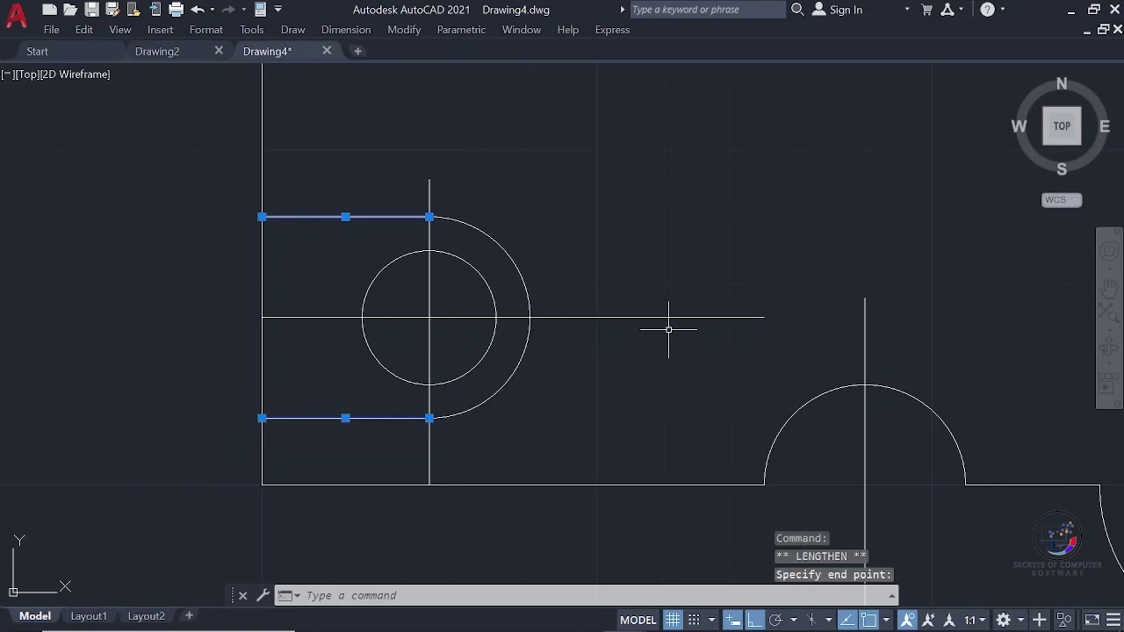
key("Escape")
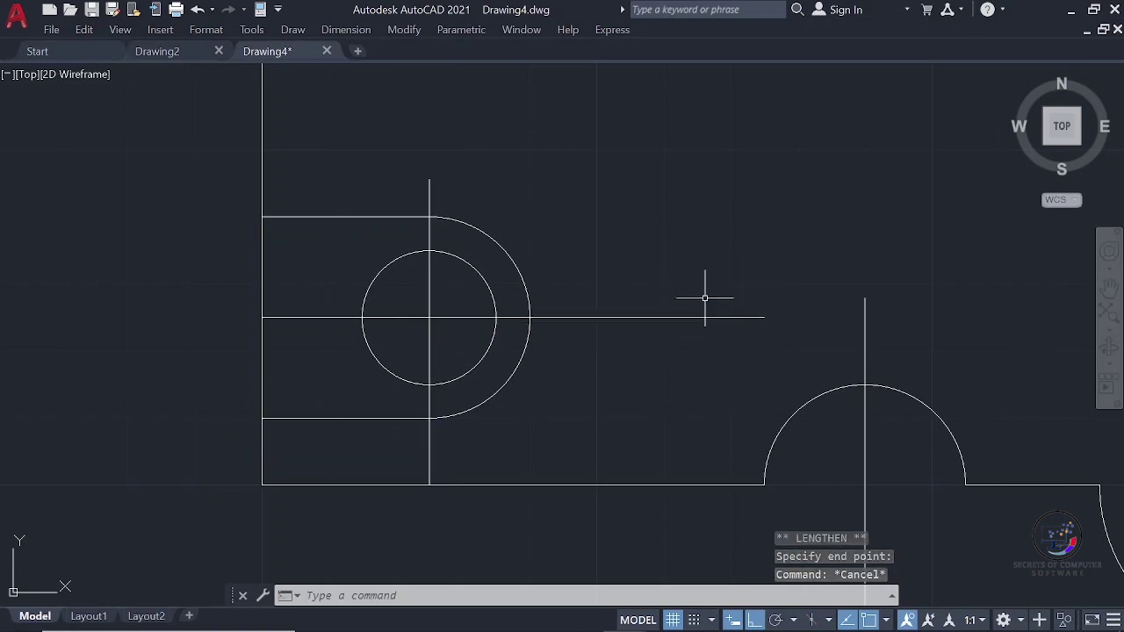
- Offset the slot's vertical centre line 30 mm to the right
left_click(403, 30)
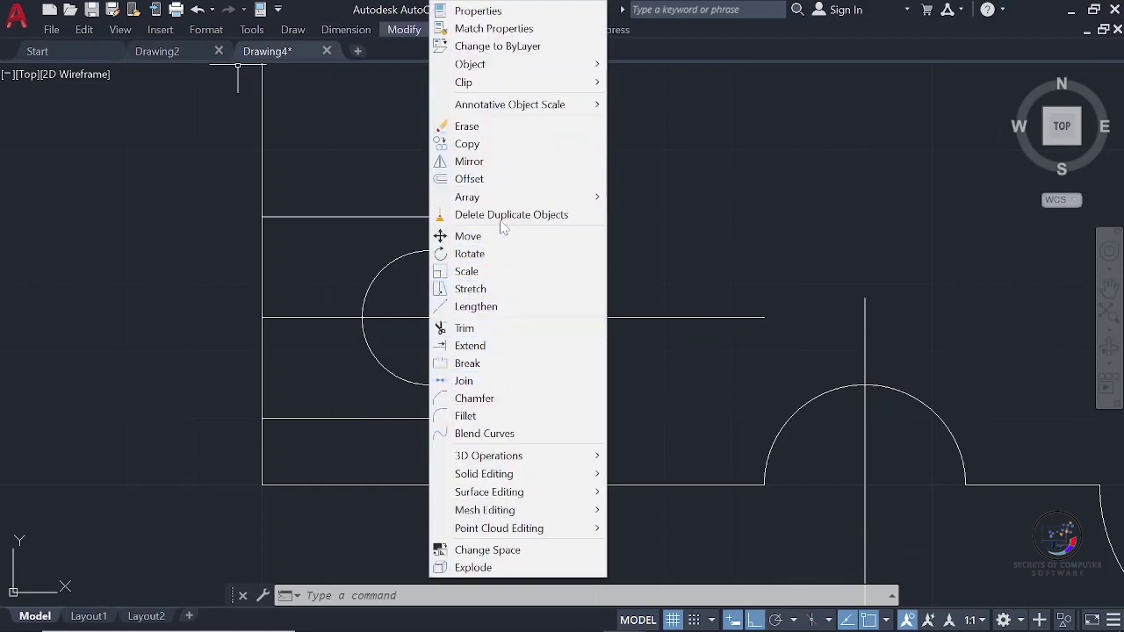
left_click(497, 179)
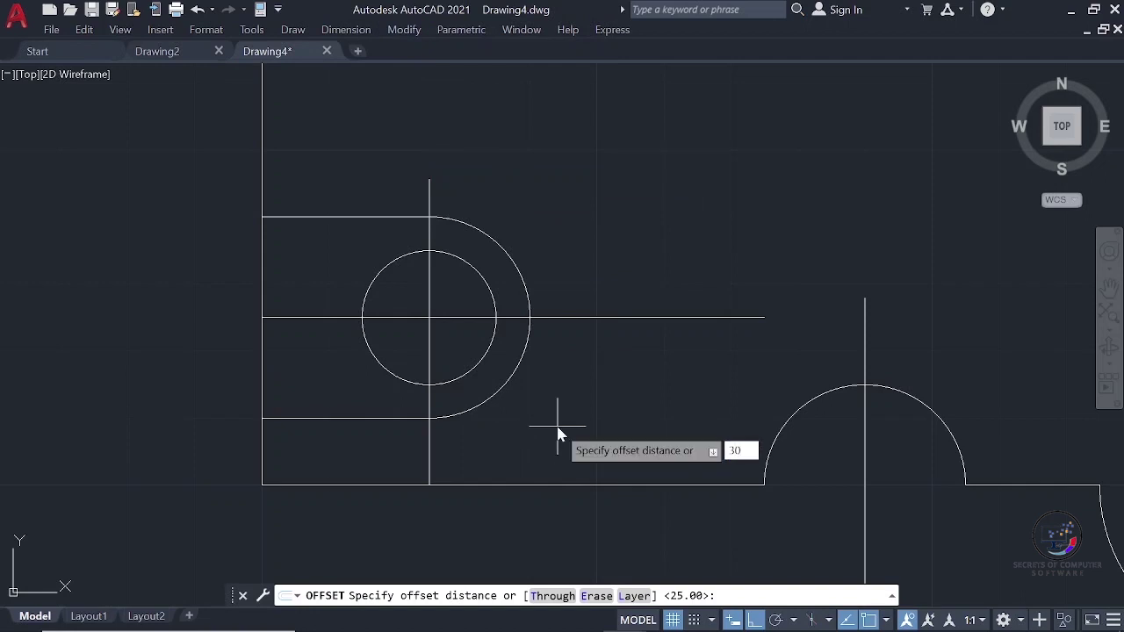
key("Return")
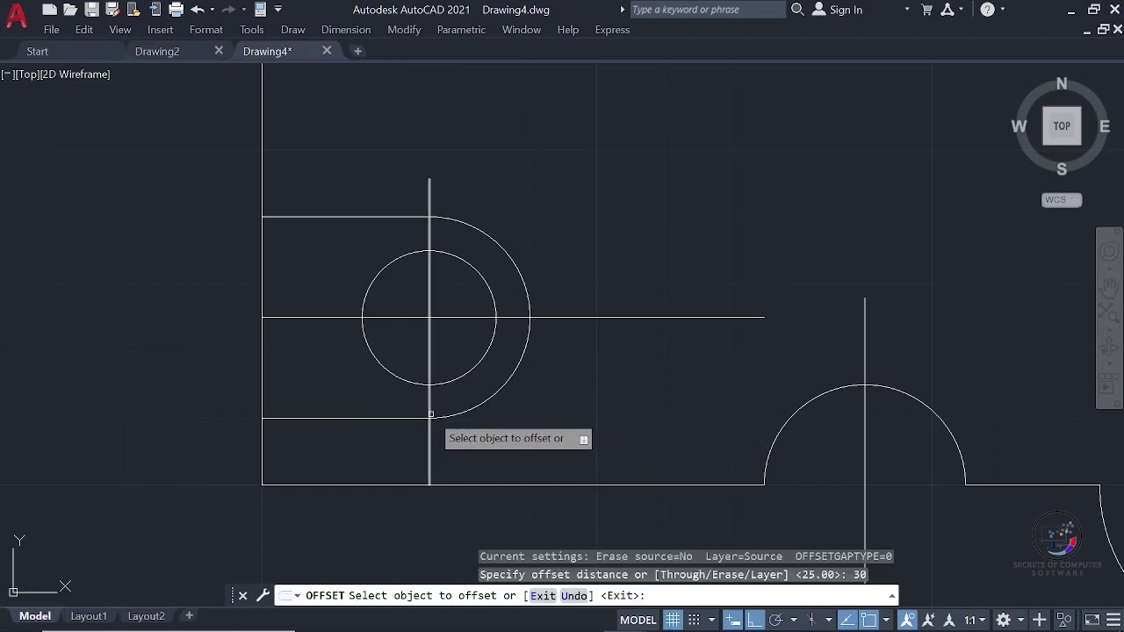
left_click(429, 414)
left_click(674, 393)
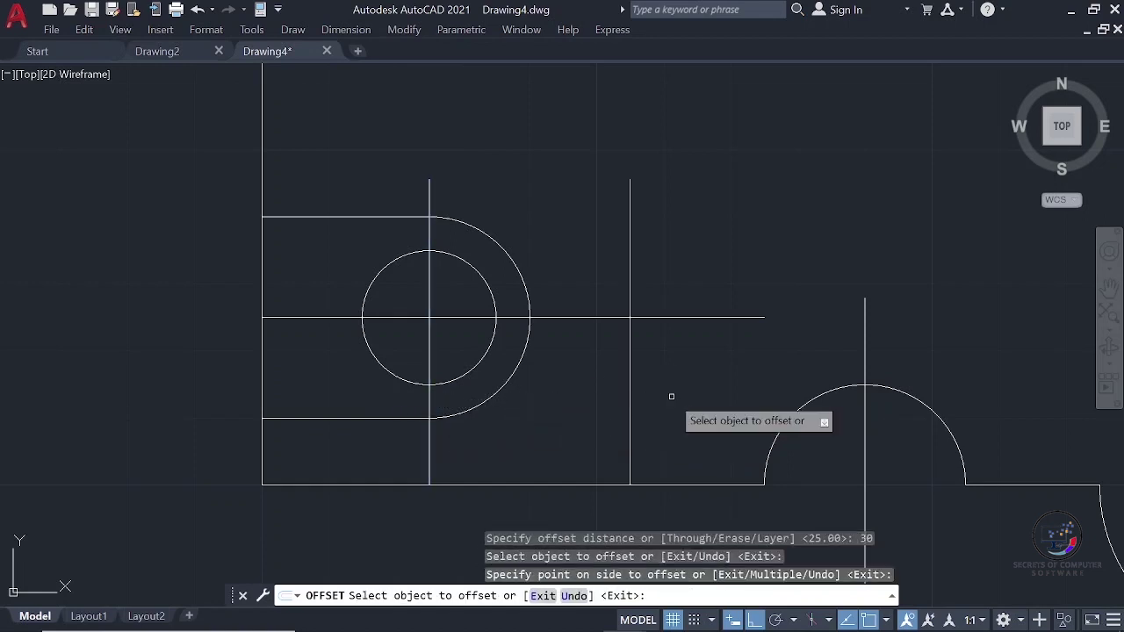
- Draw a circle of diameter 20 centred where the new vertical line crosses the horizontal centre line
left_click(304, 33)
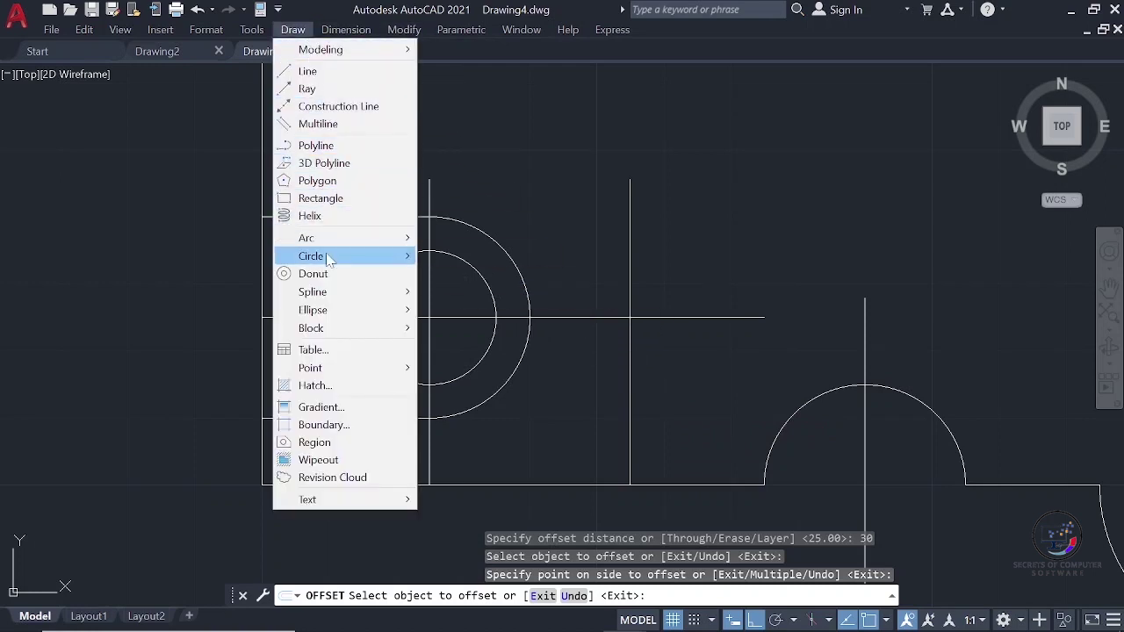
mouse_move(328, 257)
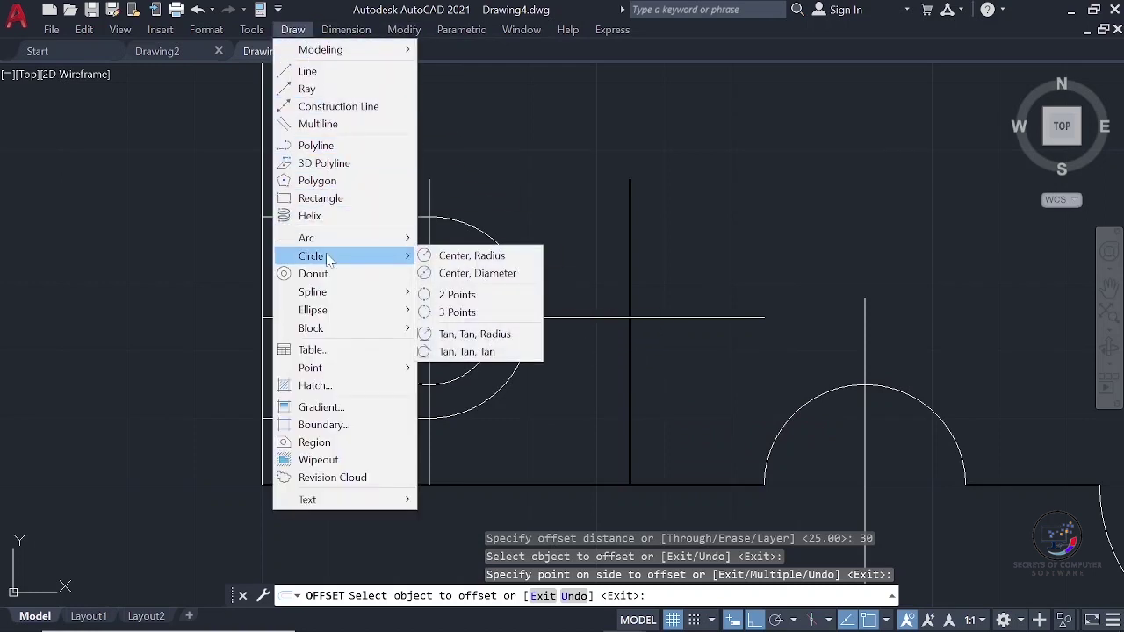
left_click(477, 273)
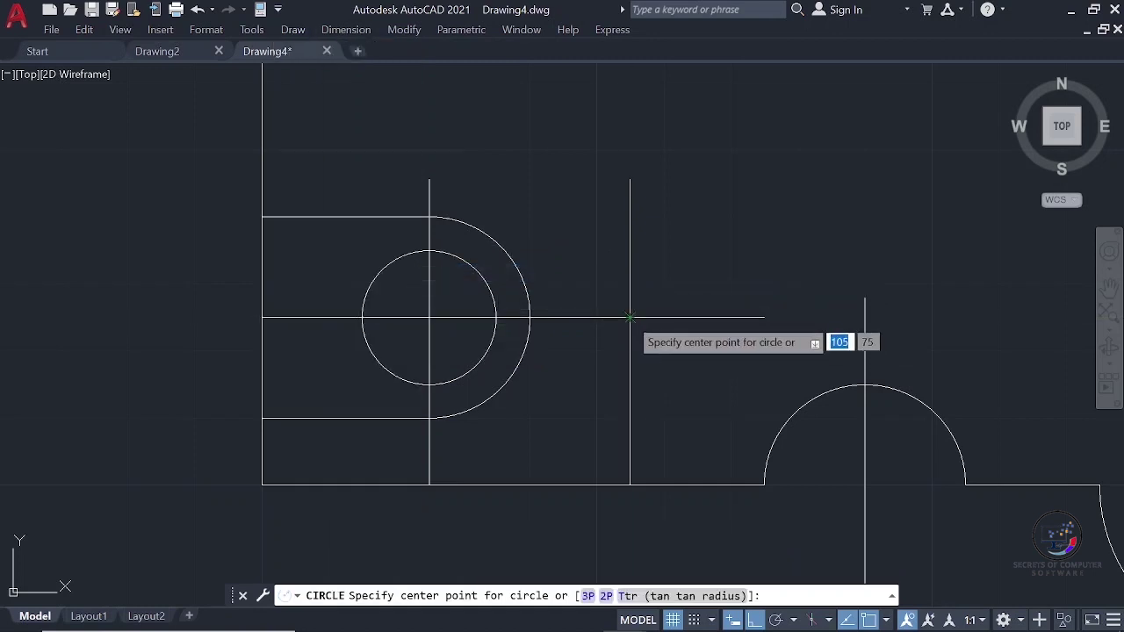
left_click(630, 317)
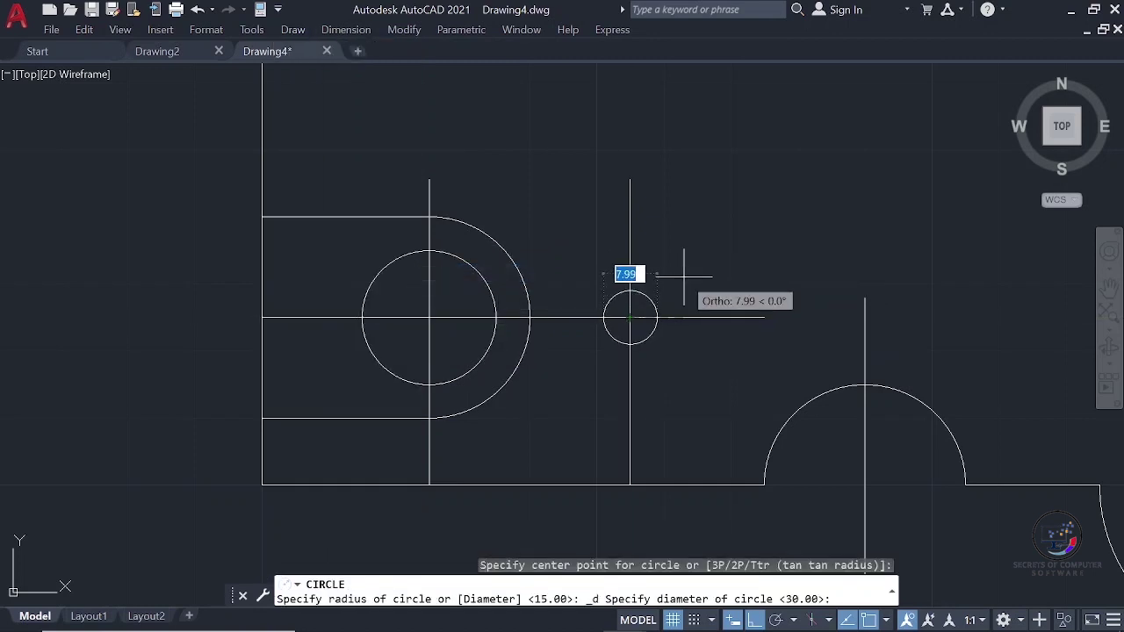
type("20")
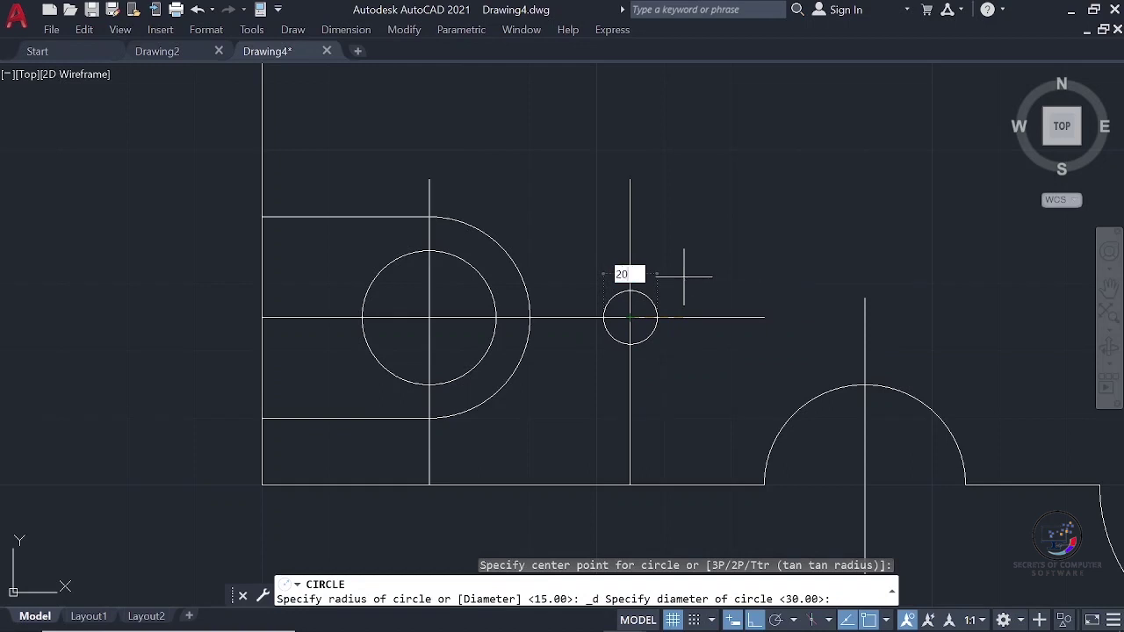
key("Return")
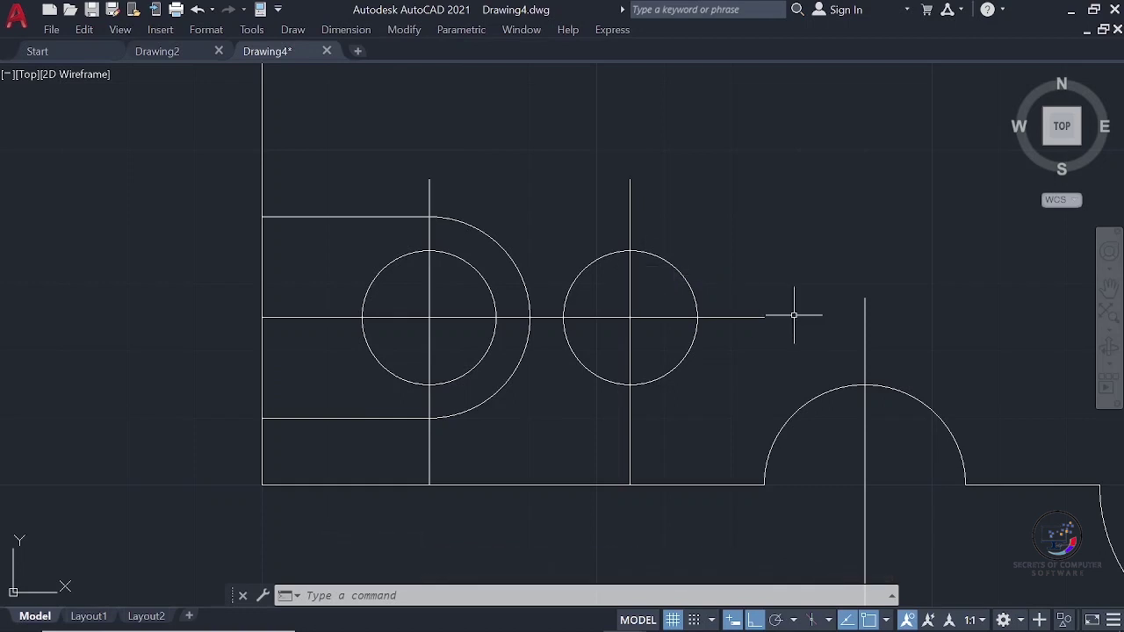
- Offset the short bottom edge between the two semicircular arcs 50 mm upward
scroll(794, 314, "up", 2)
scroll(795, 313, "down", 9)
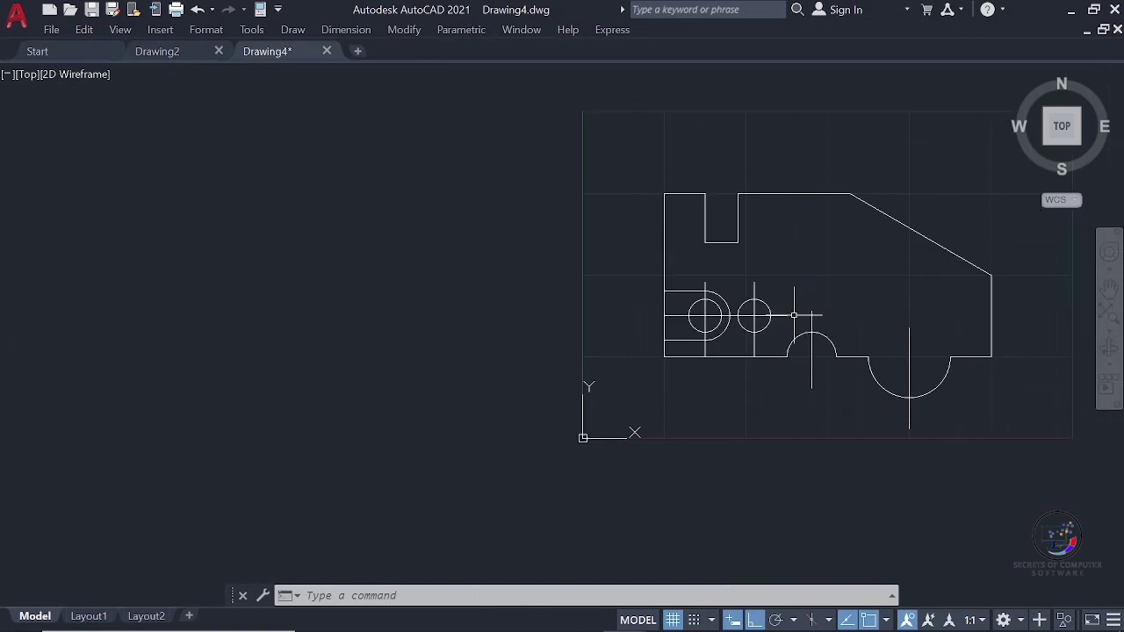
scroll(826, 345, "up", 3)
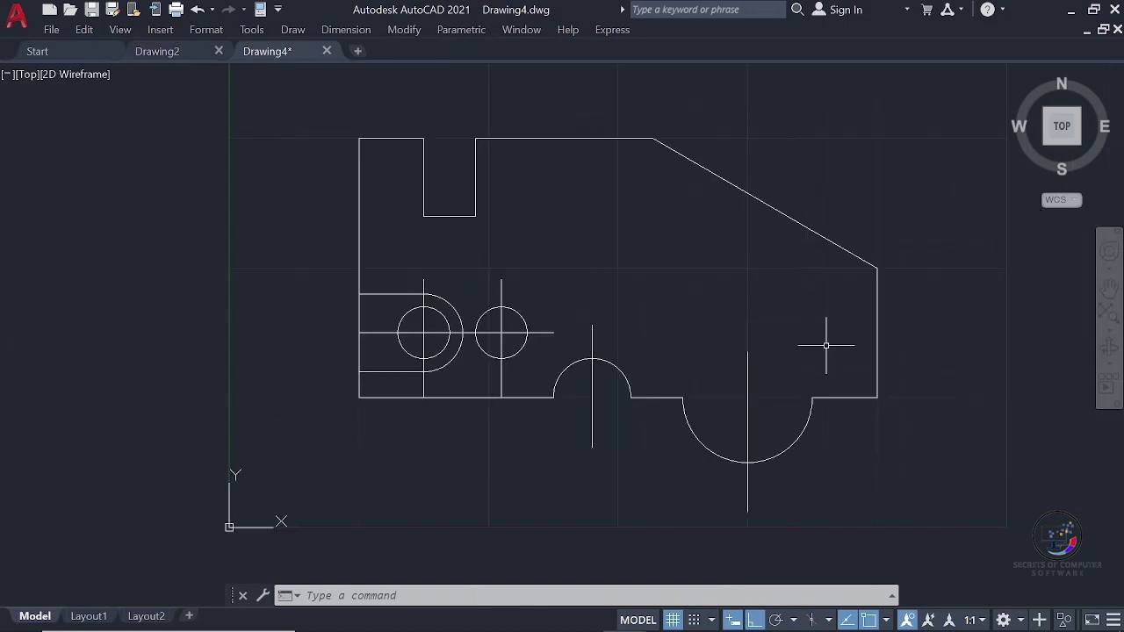
left_click(404, 30)
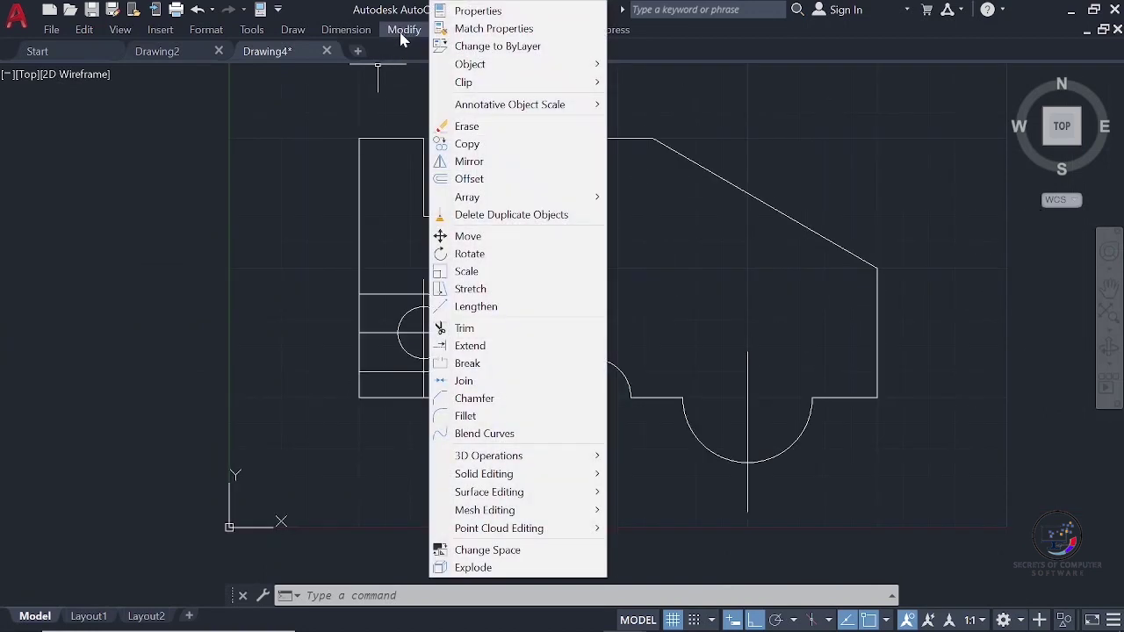
left_click(471, 179)
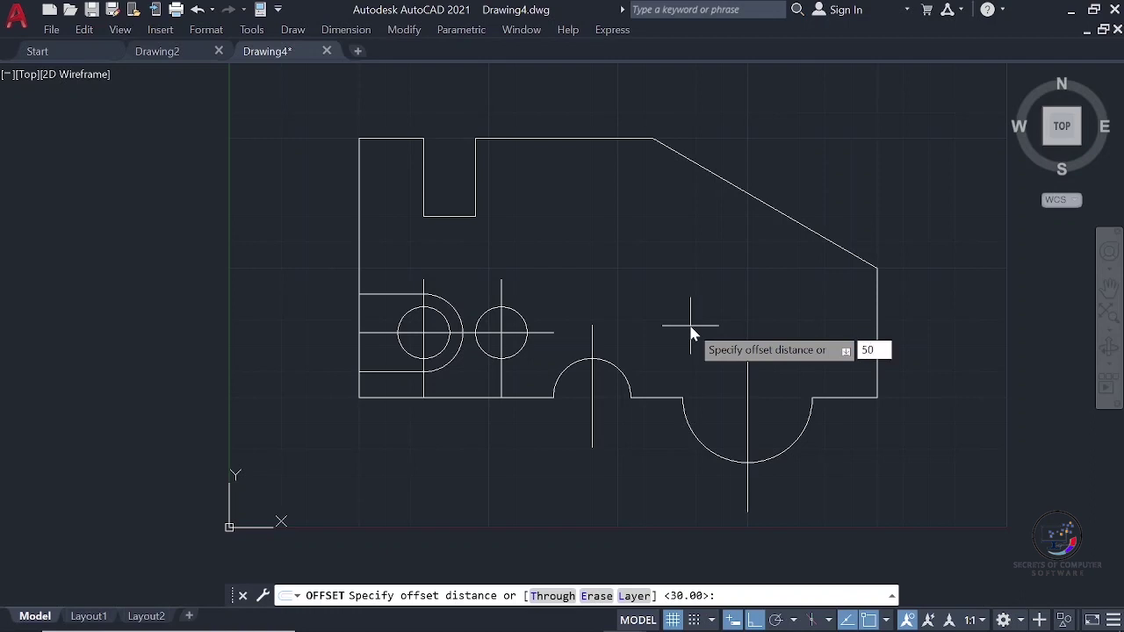
type("50")
key("Return")
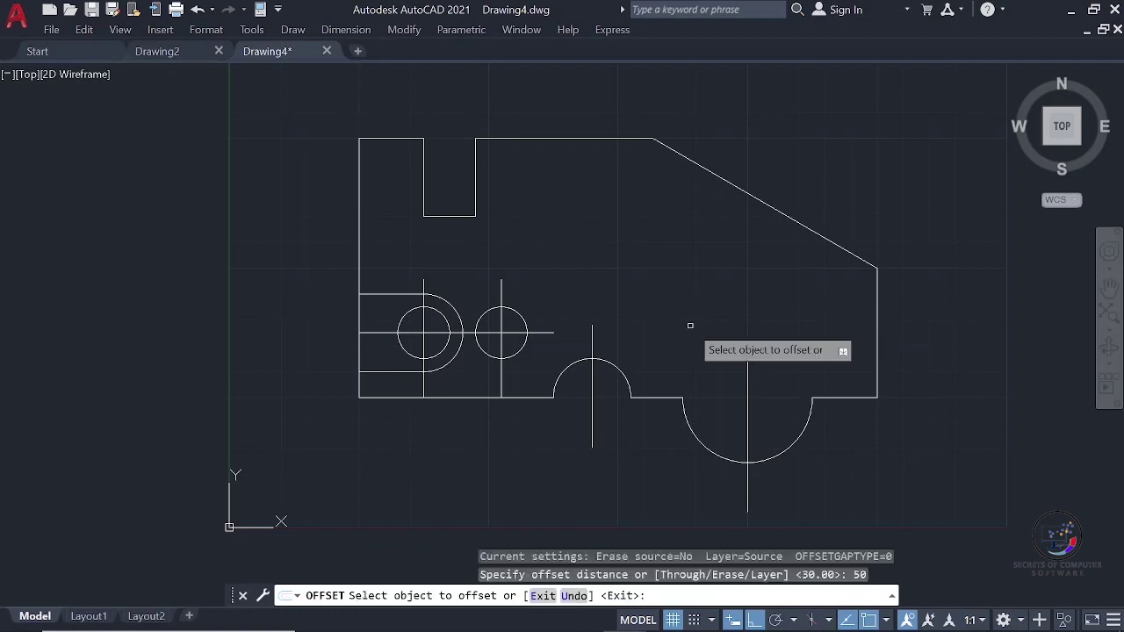
left_click(662, 398)
left_click(654, 324)
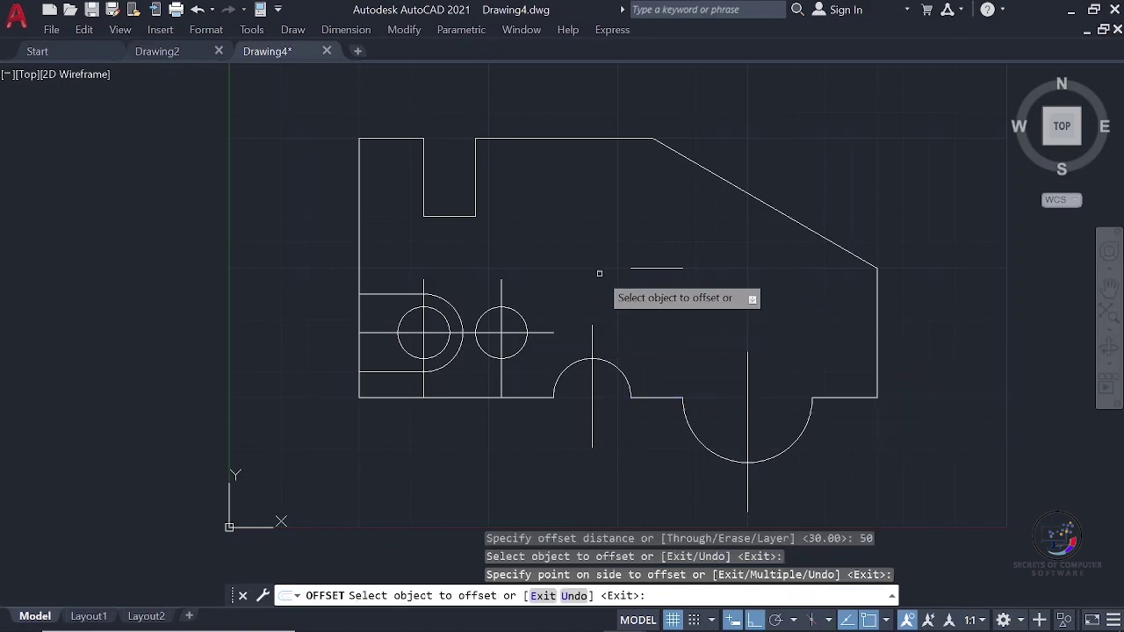
key("Escape")
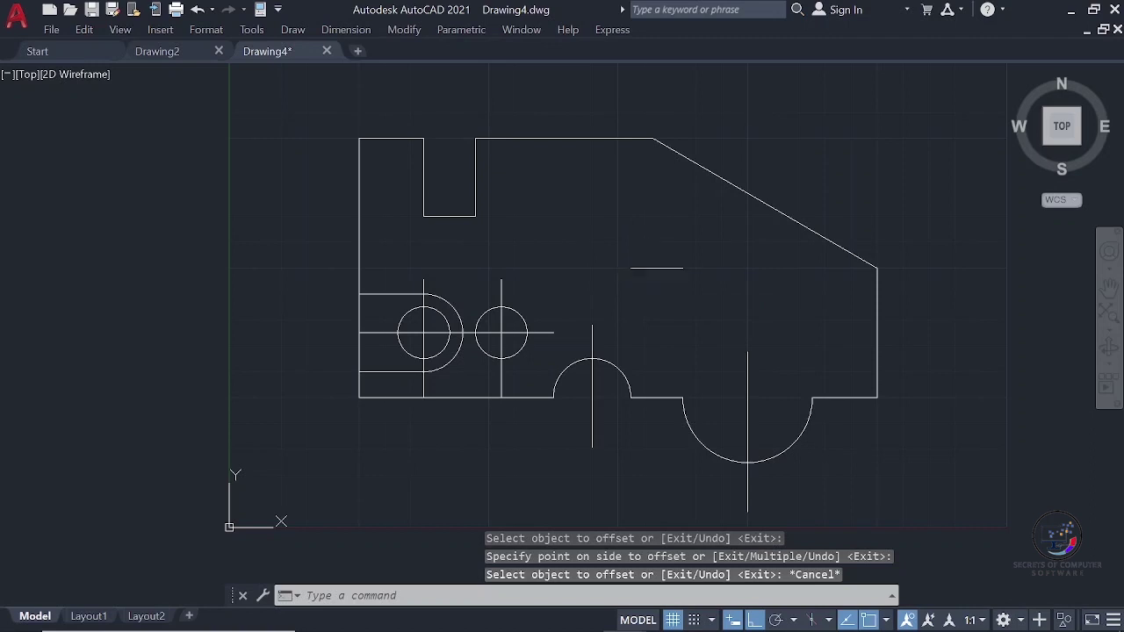
- Extend the short offset line rightward to about 72 mm overall, and its left end past the smaller semicircle's left side
left_click(672, 268)
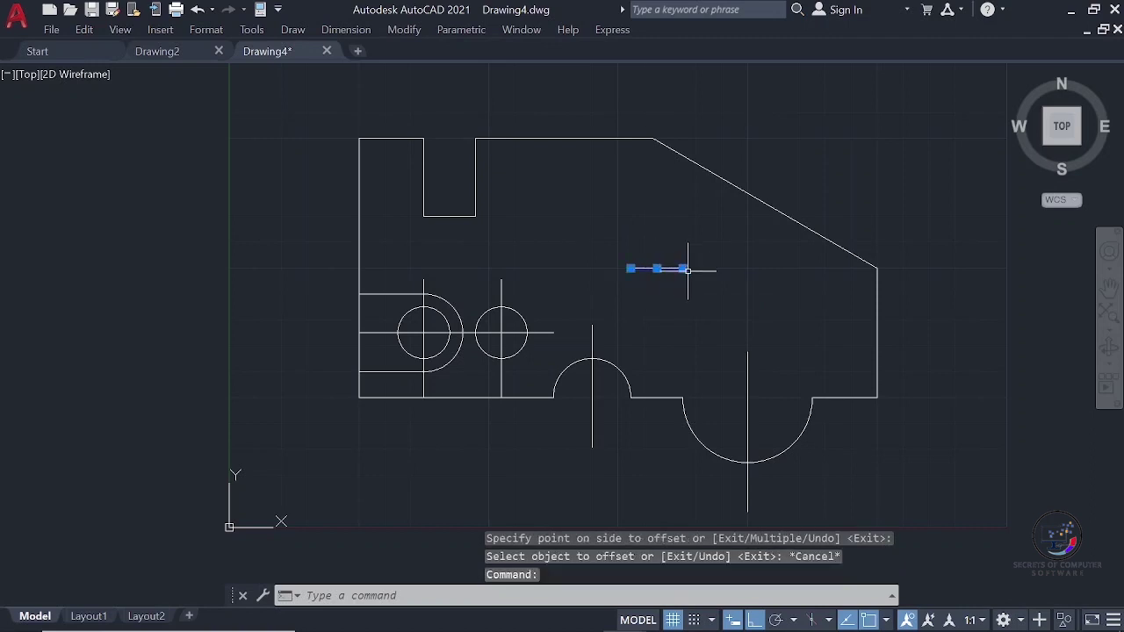
mouse_move(685, 270)
left_click(727, 312)
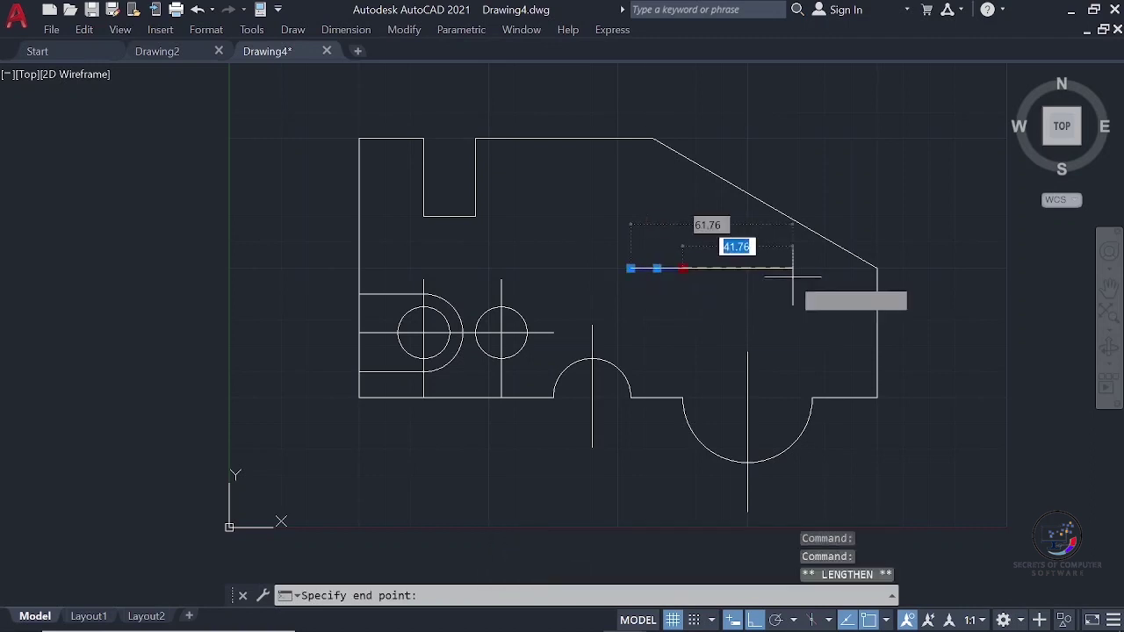
left_click(819, 270)
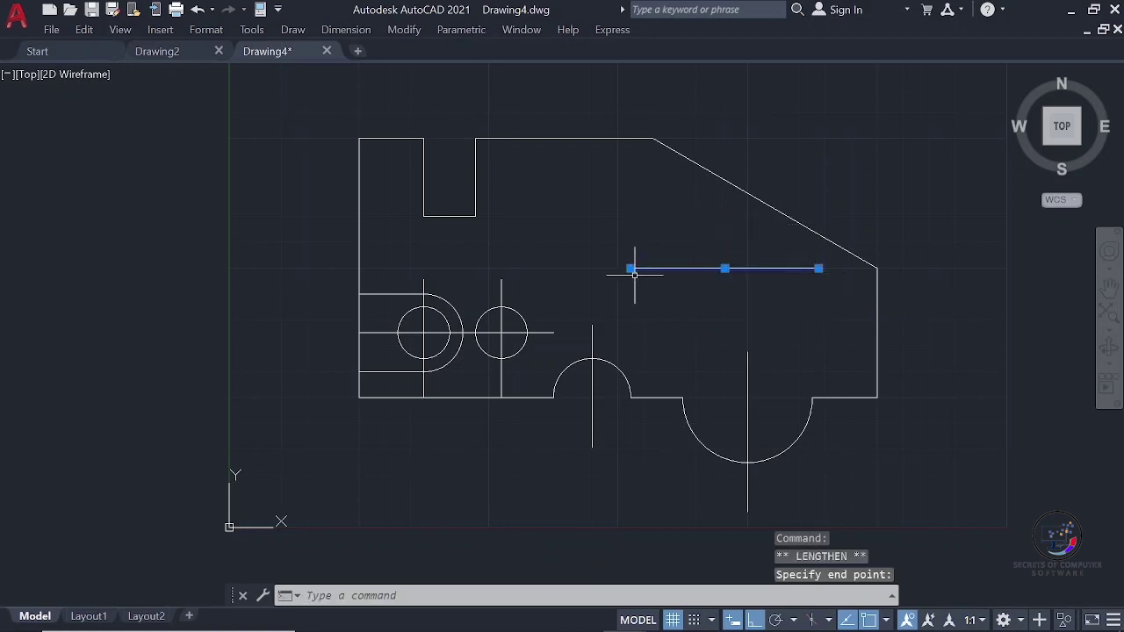
mouse_move(631, 268)
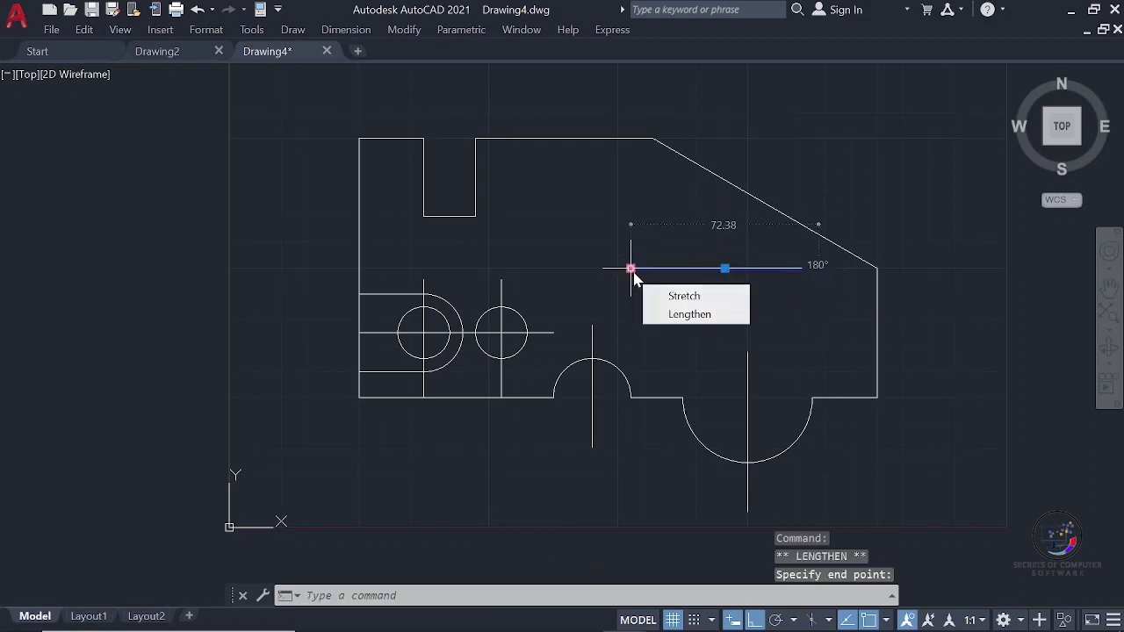
left_click(694, 314)
left_click(544, 309)
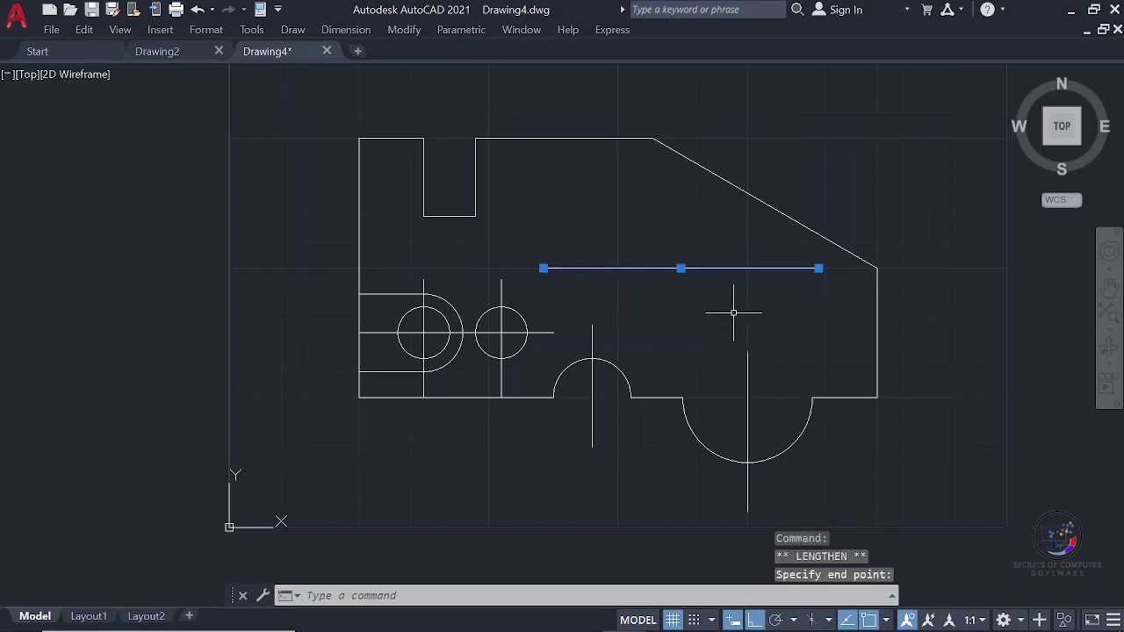
key("Escape")
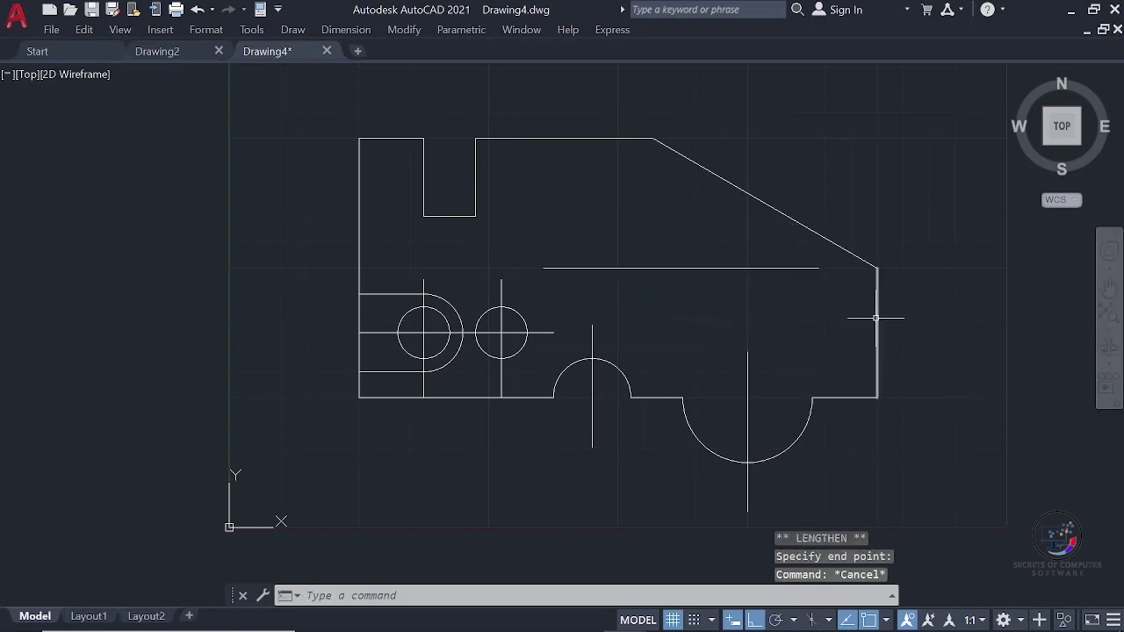
- Offset the outline's right vertical edge 30 mm to the left
left_click(411, 33)
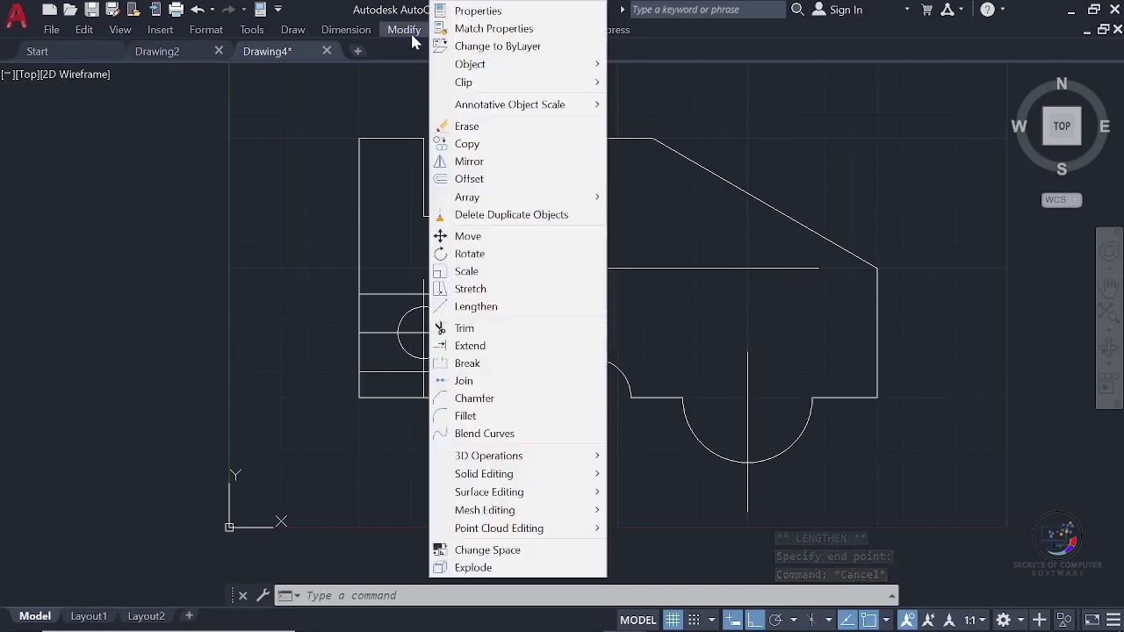
left_click(470, 179)
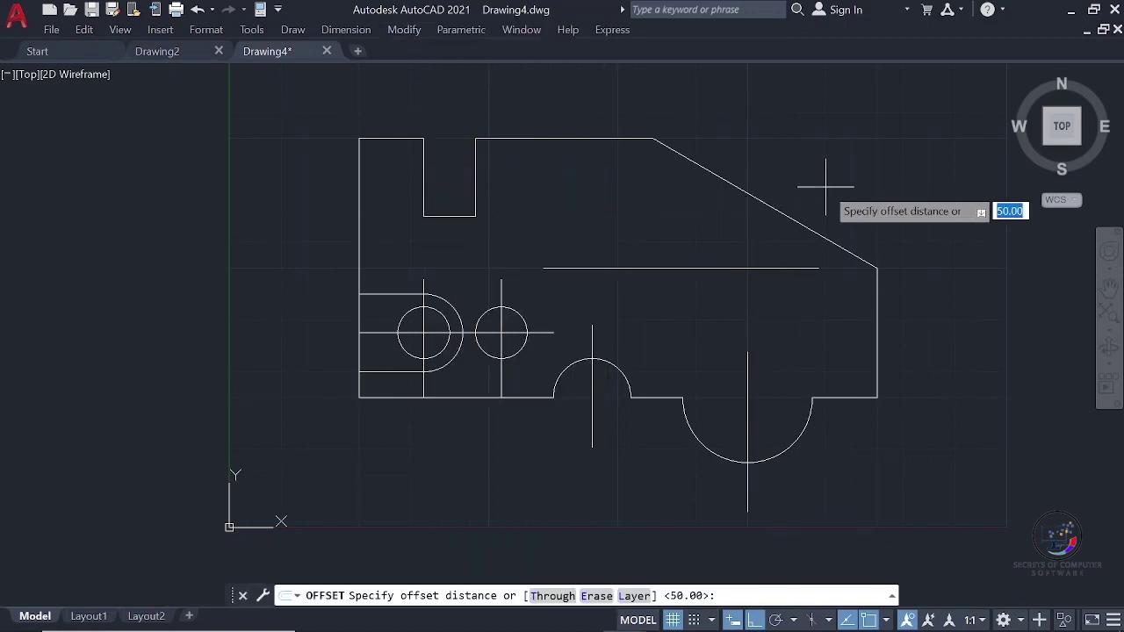
type("30")
key("Return")
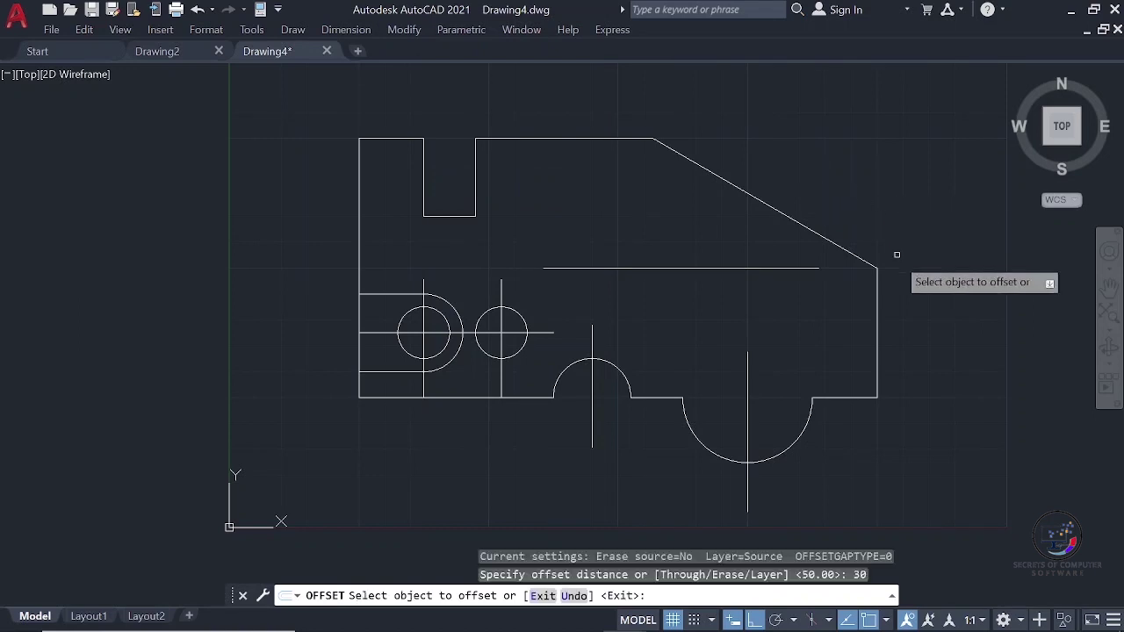
left_click(877, 304)
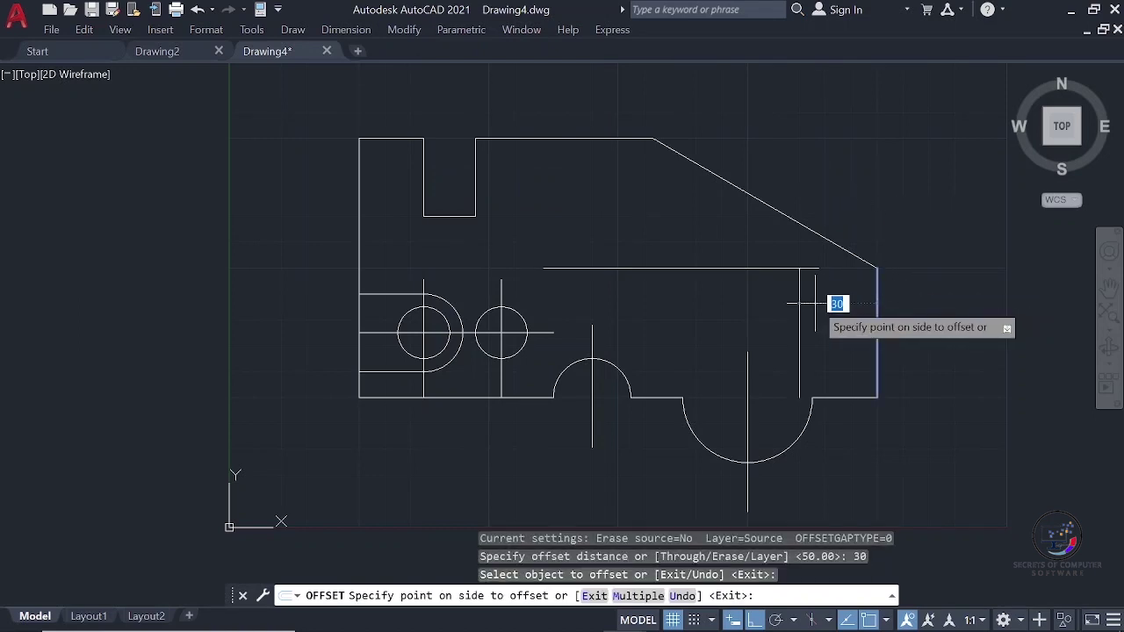
left_click(801, 286)
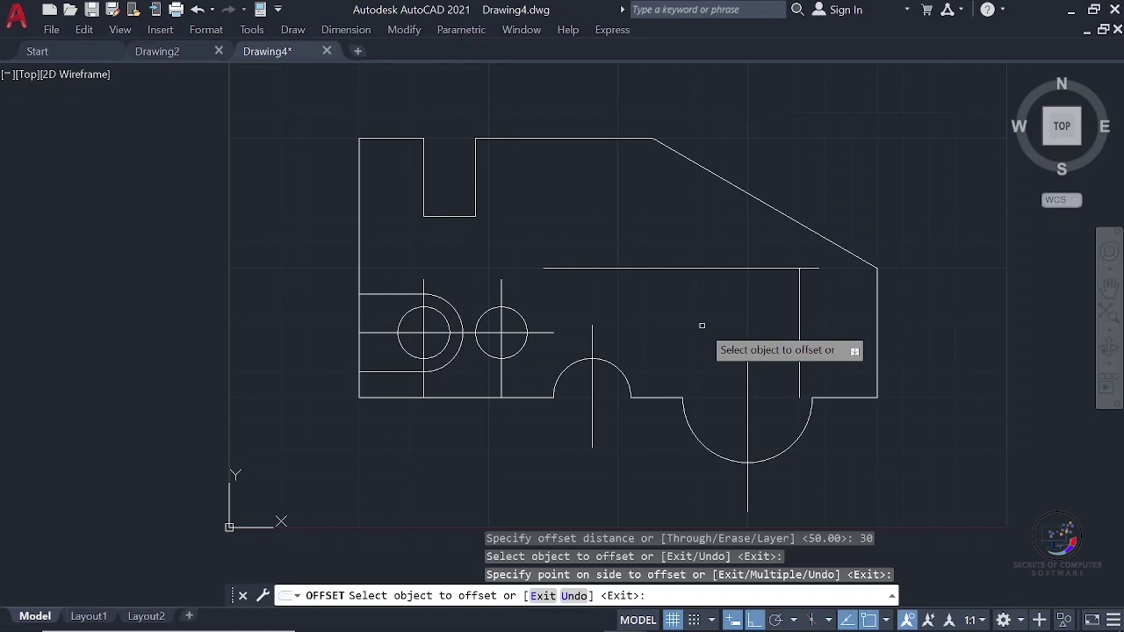
key("Return")
- Offset the new vertical line 100 mm to the left
key("Return")
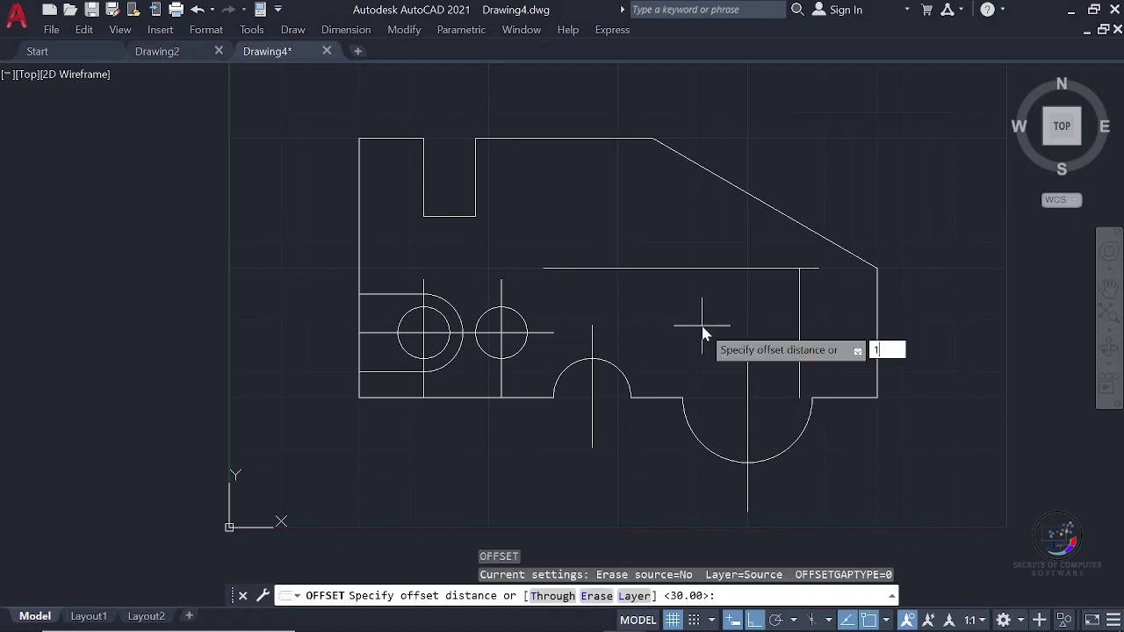
key("Return")
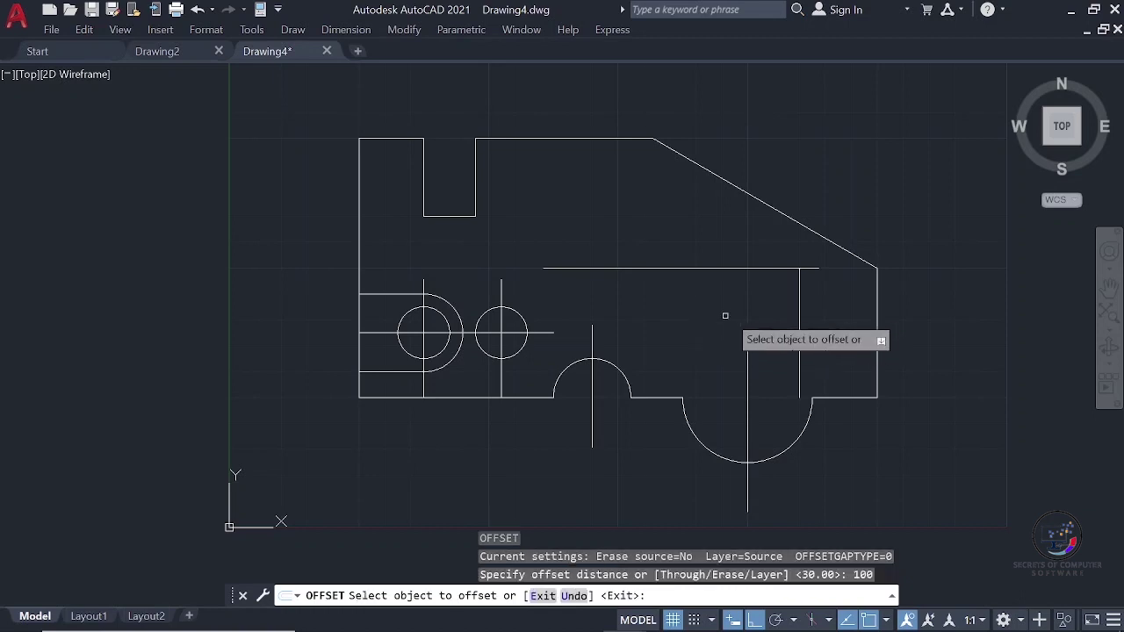
left_click(800, 322)
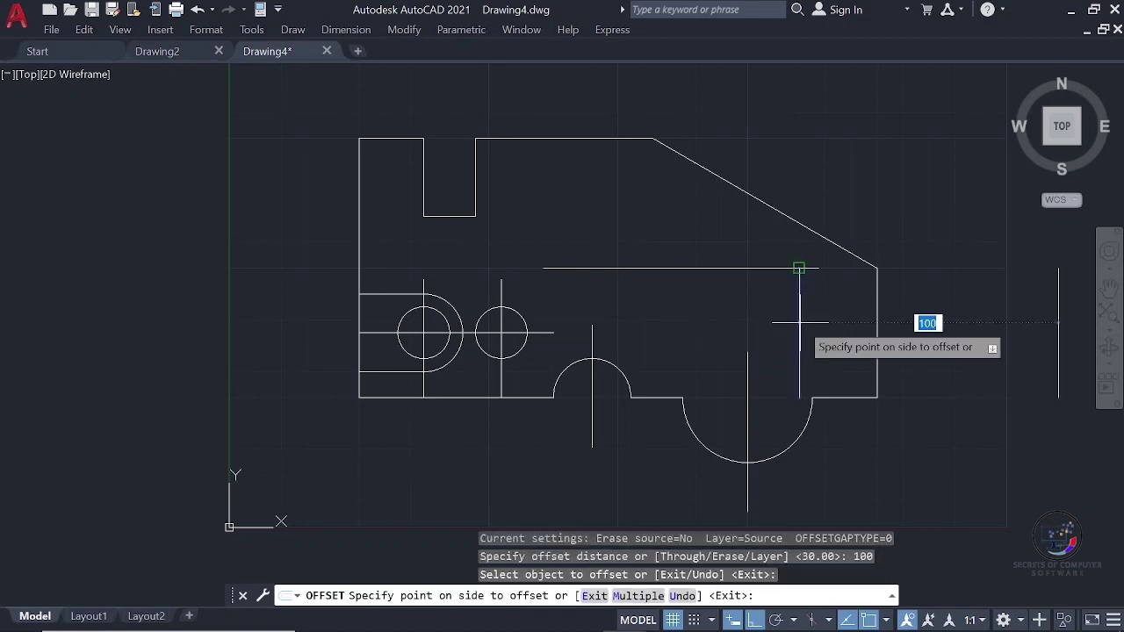
left_click(620, 312)
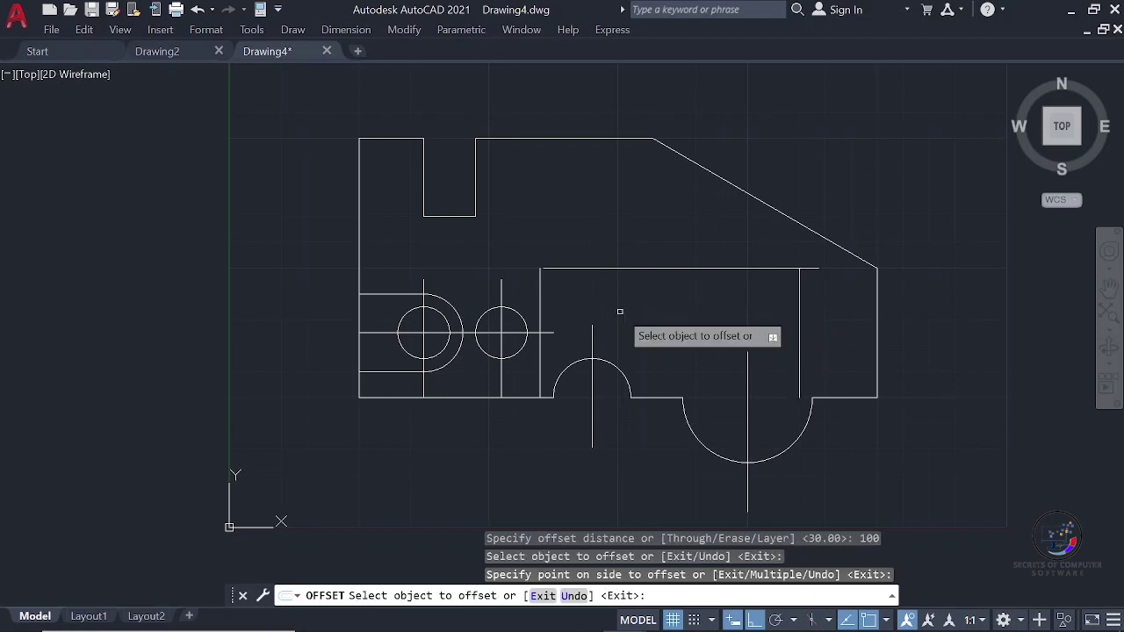
key("Escape")
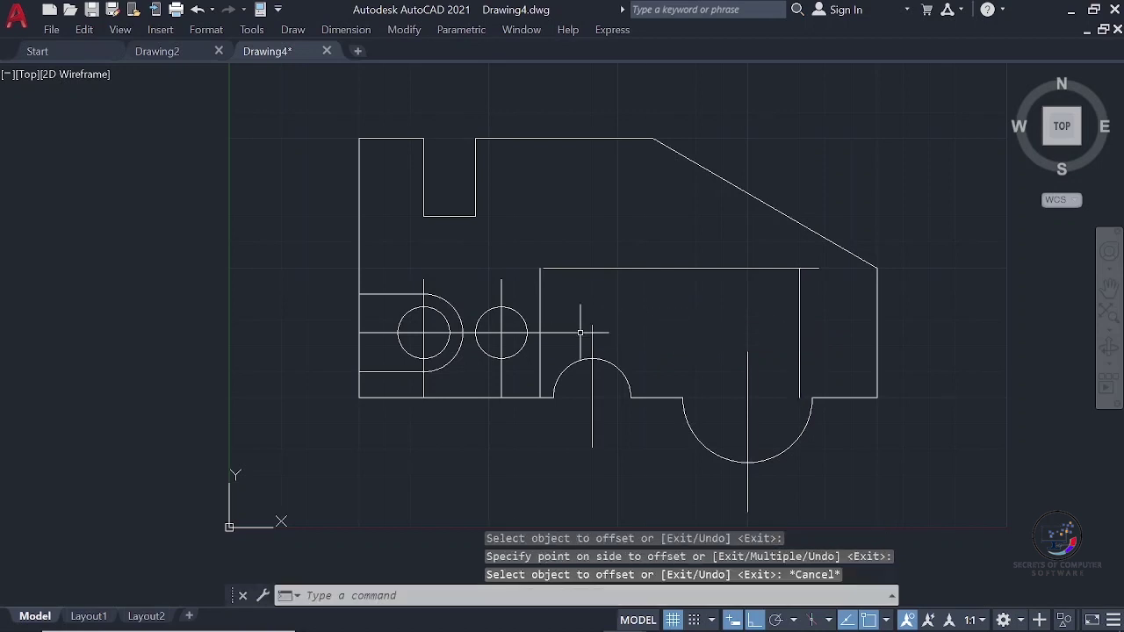
- Shorten both offset vertical lines from their lower ends, leaving short stubs below the upper horizontal centre line
left_click(539, 374)
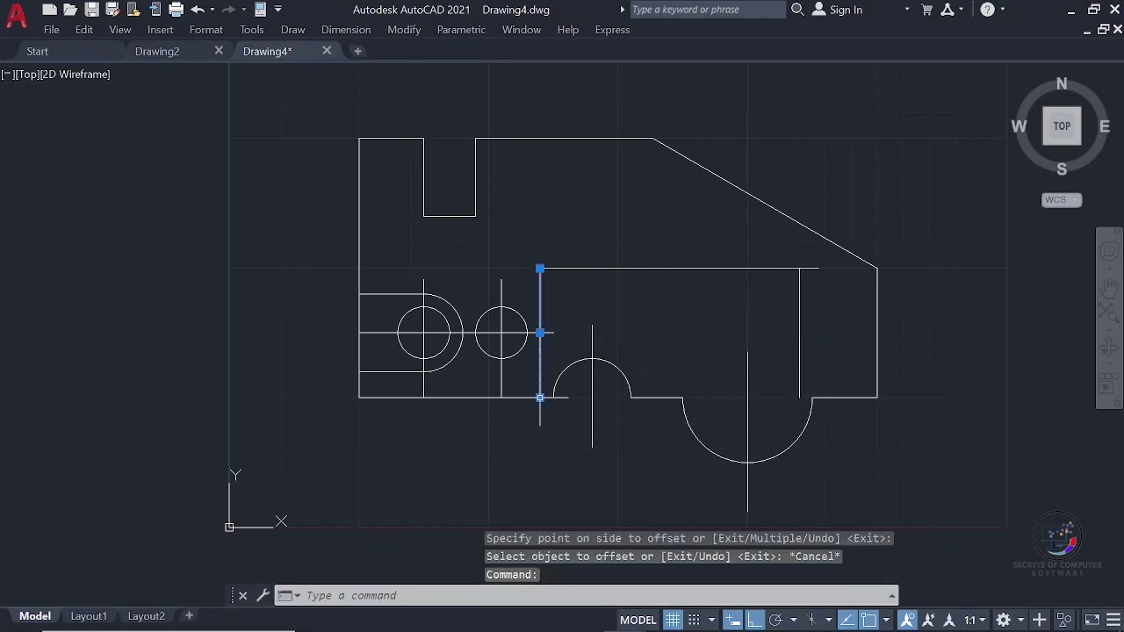
mouse_move(540, 398)
left_click(596, 440)
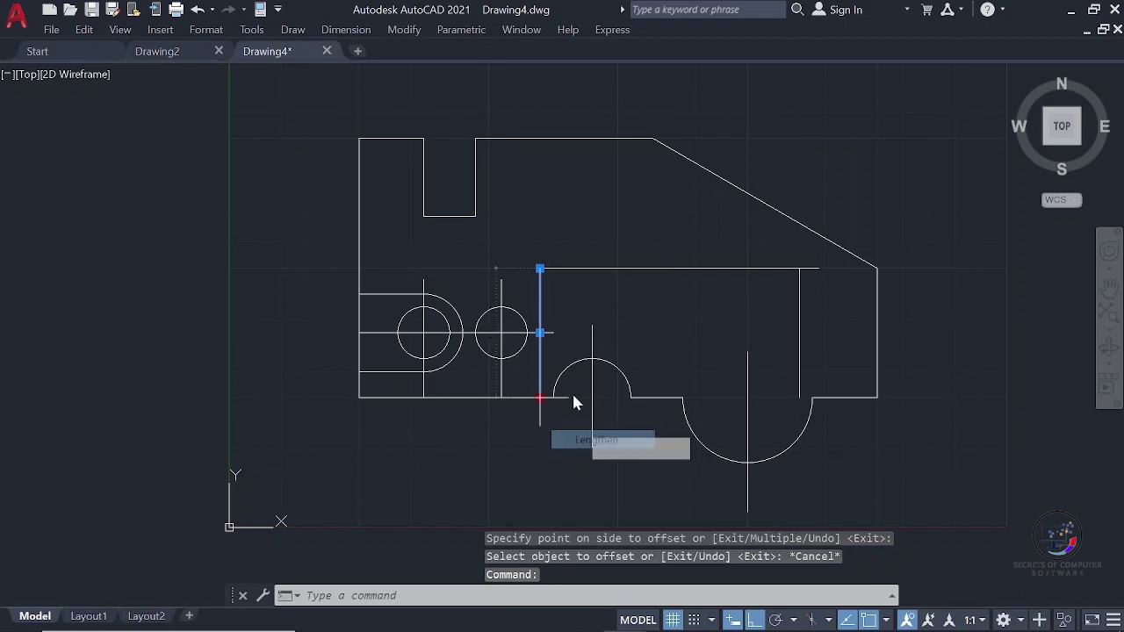
left_click(557, 299)
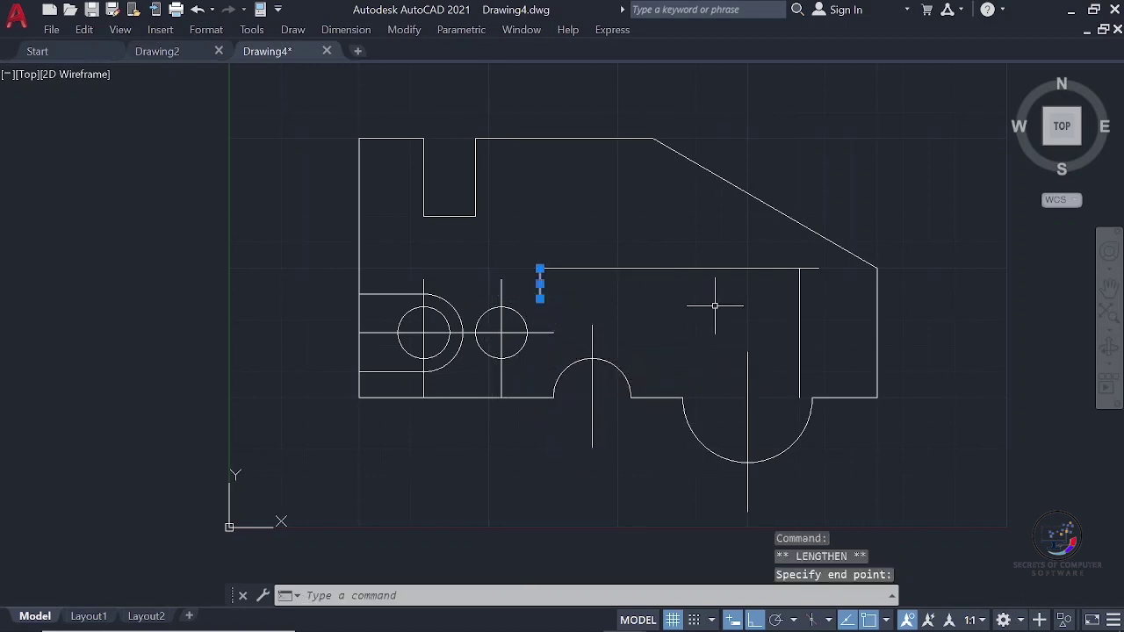
left_click(800, 357)
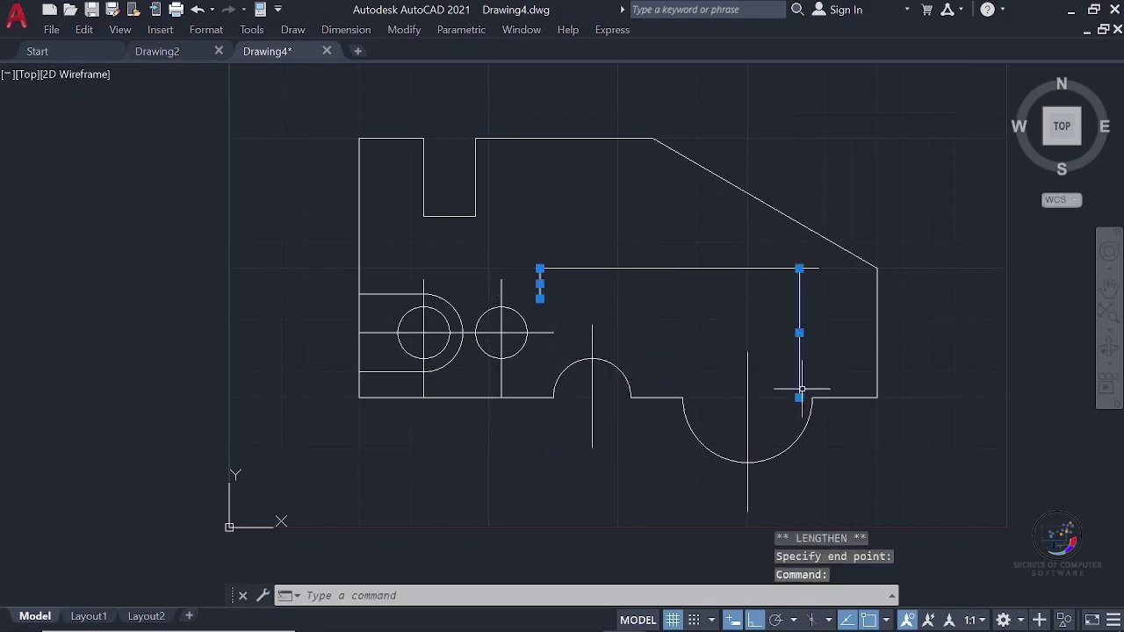
mouse_move(799, 397)
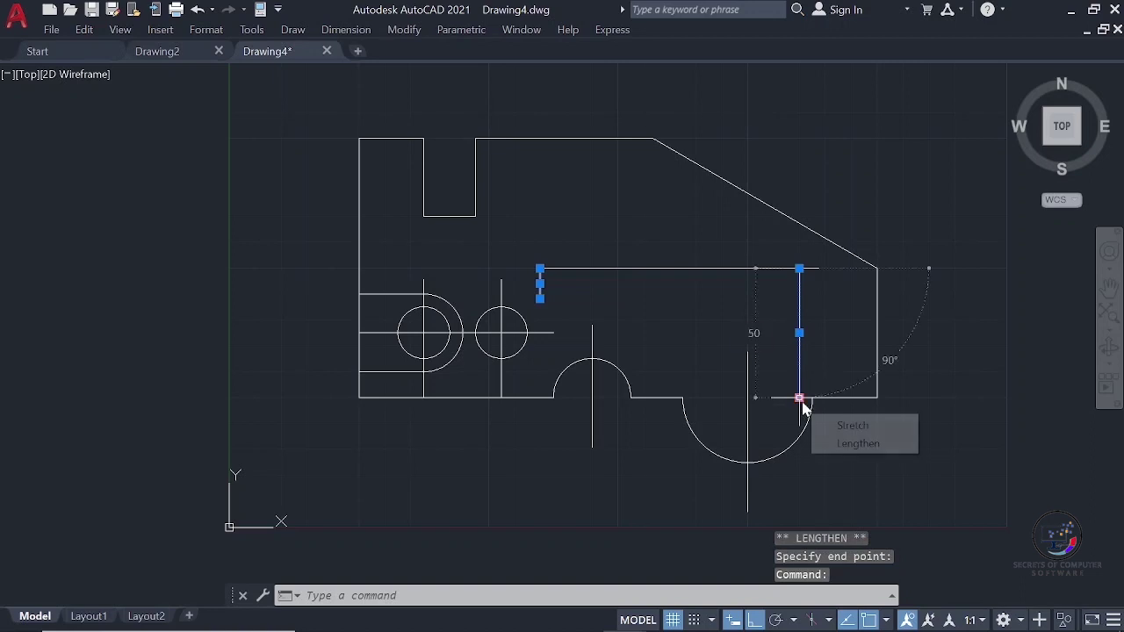
left_click(858, 442)
left_click(800, 309)
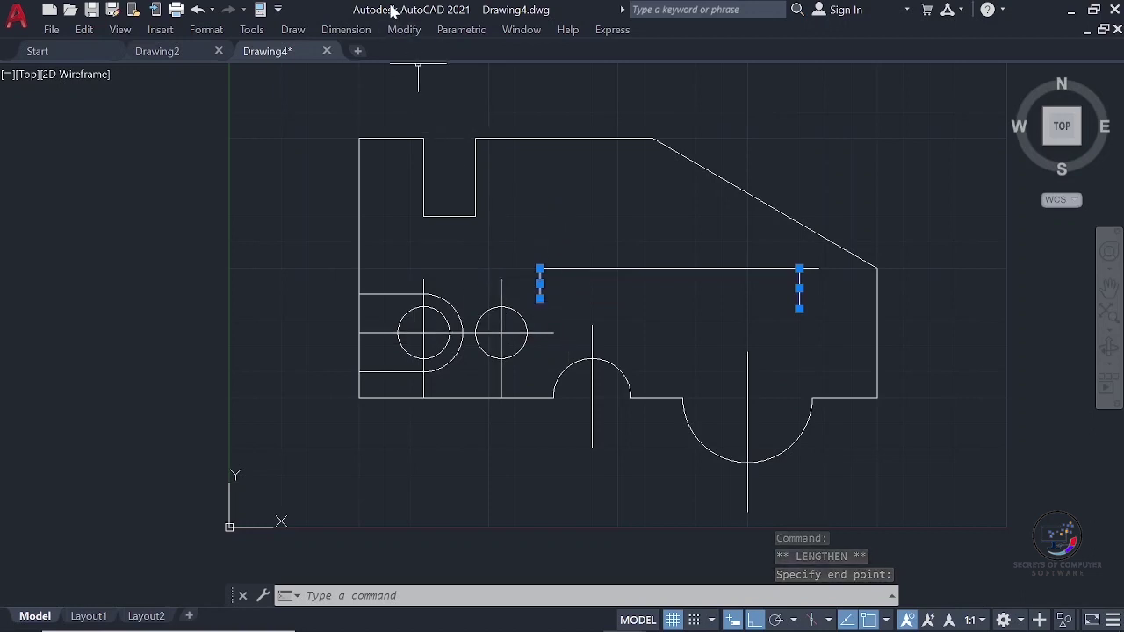
- Offset the horizontal centre line between the two stubs 7.5 mm upward and 7.5 mm downward
left_click(404, 29)
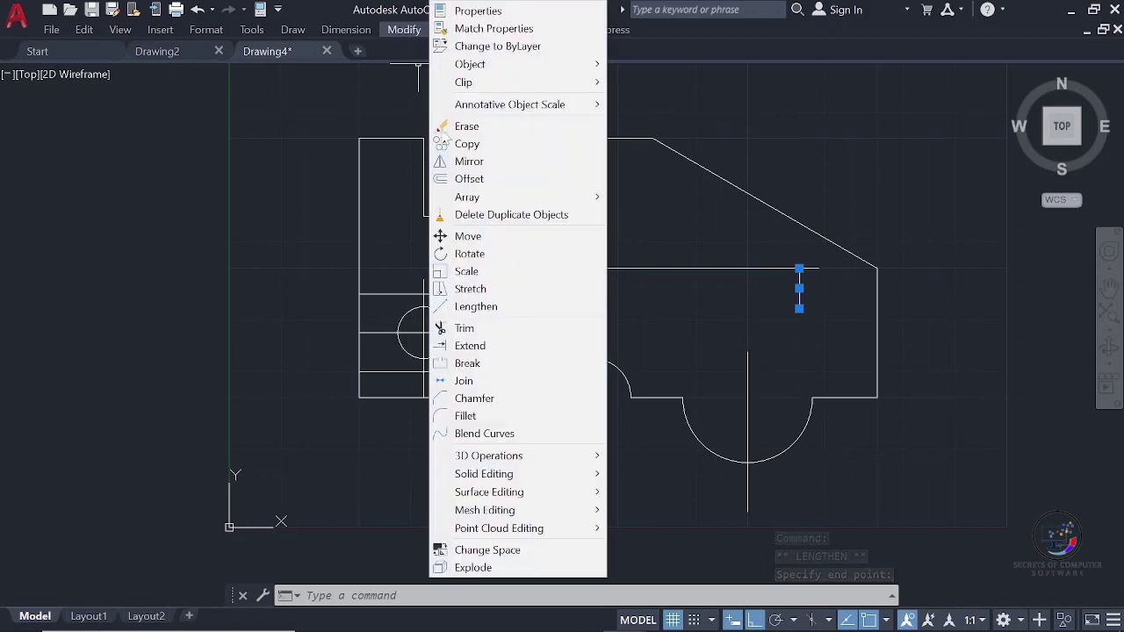
left_click(469, 178)
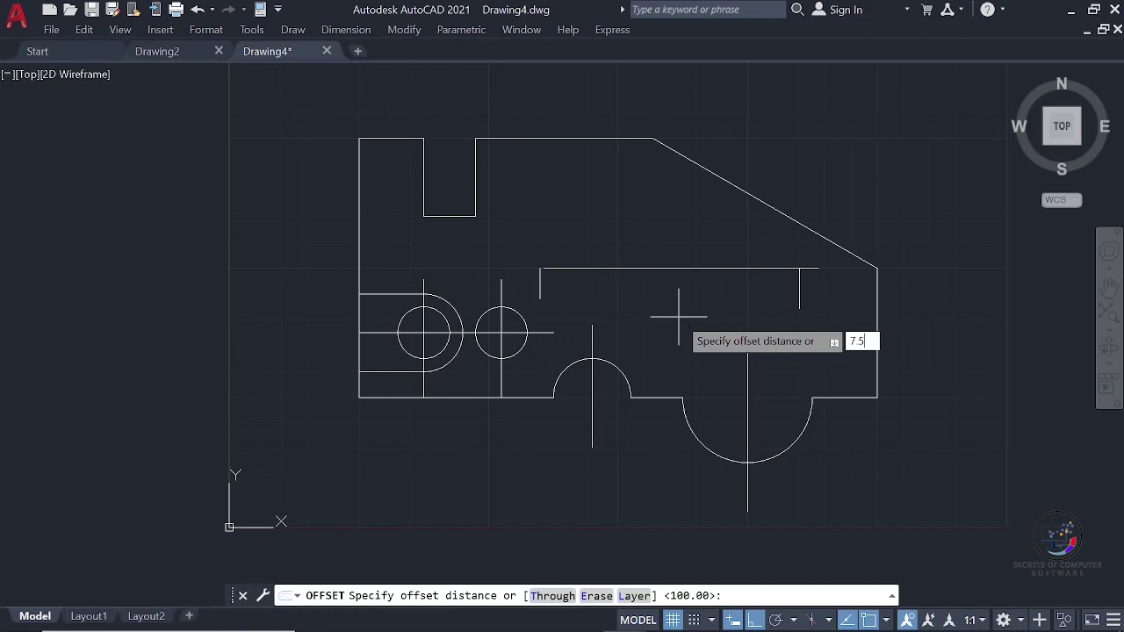
key("Return")
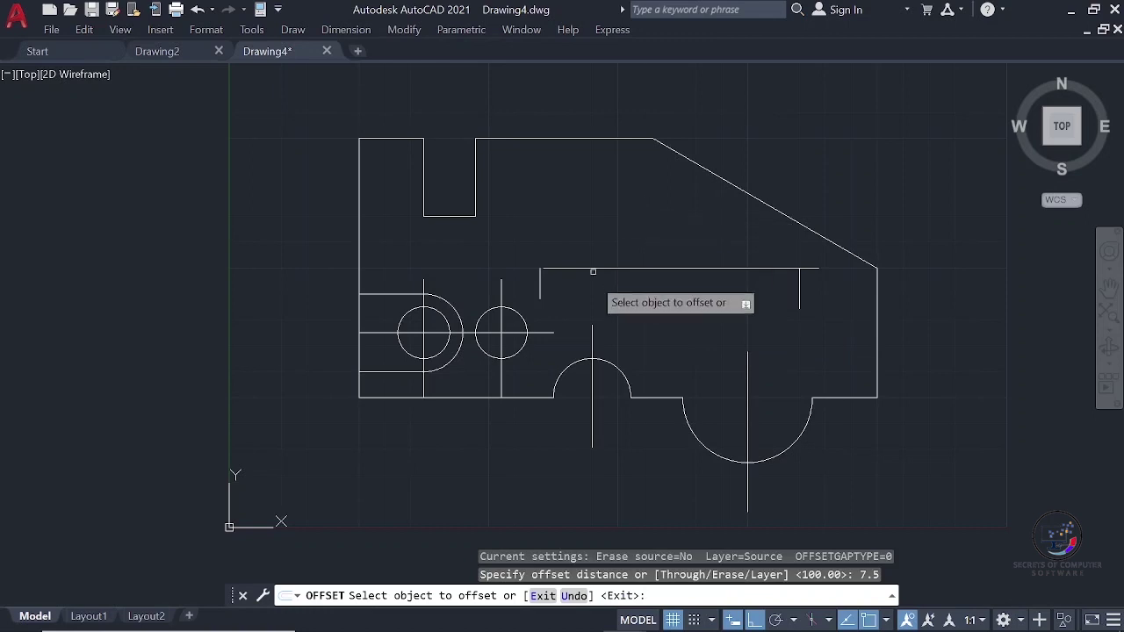
left_click(640, 269)
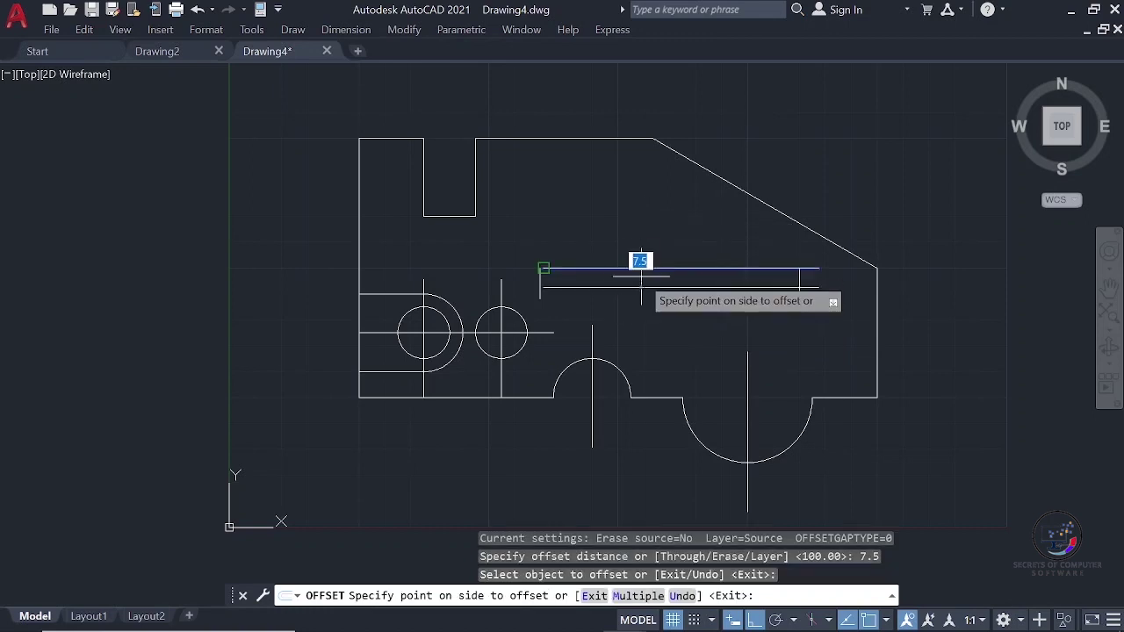
left_click(640, 223)
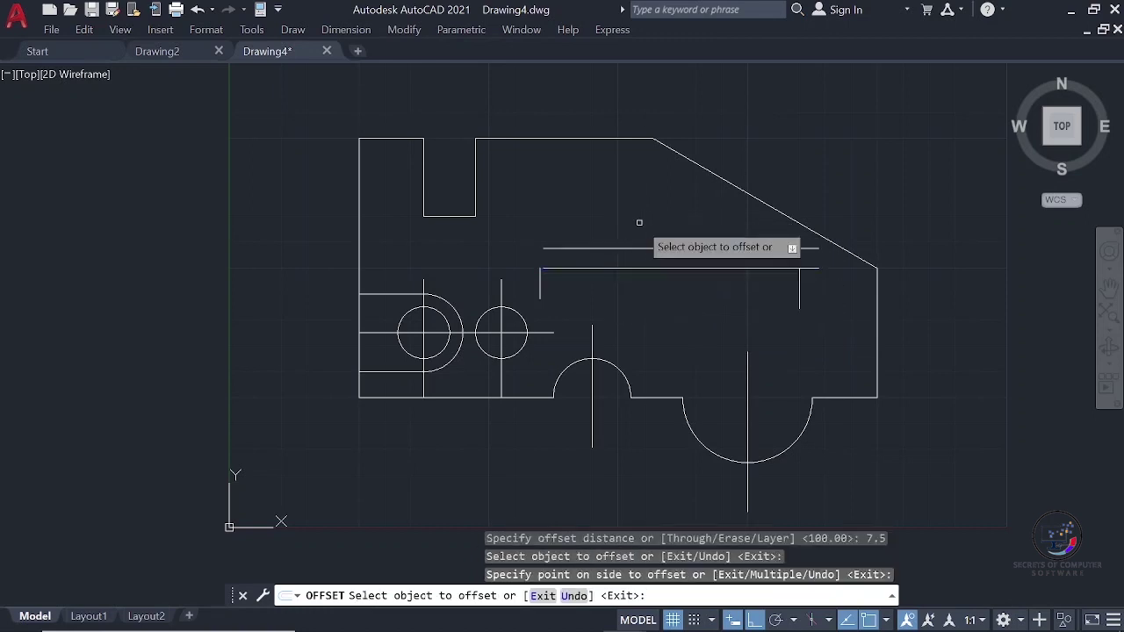
left_click(660, 268)
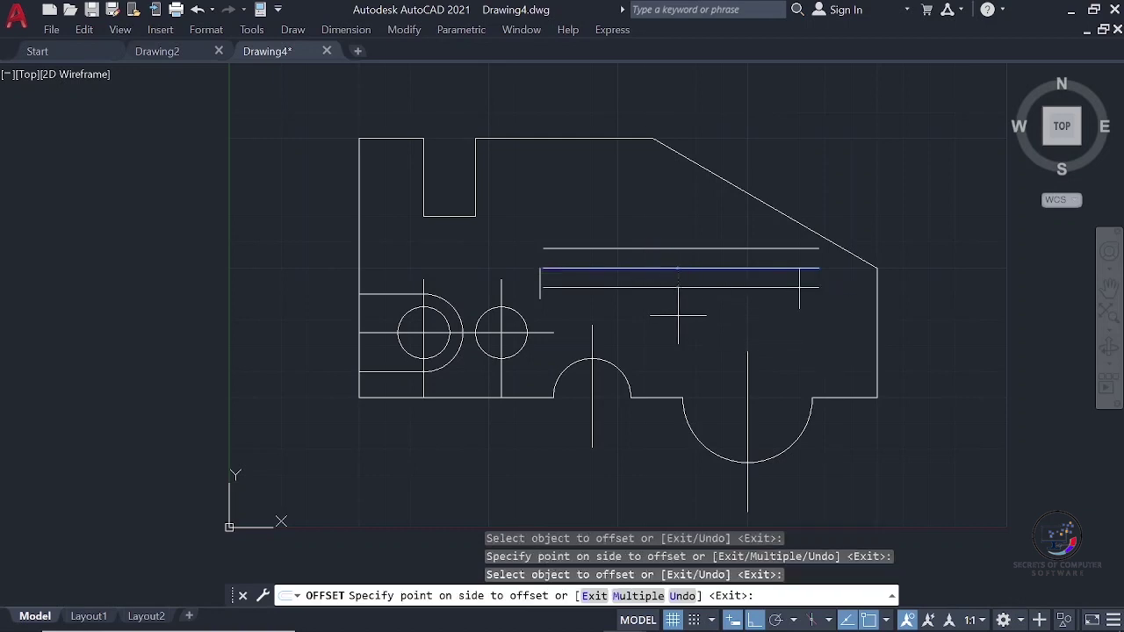
left_click(675, 314)
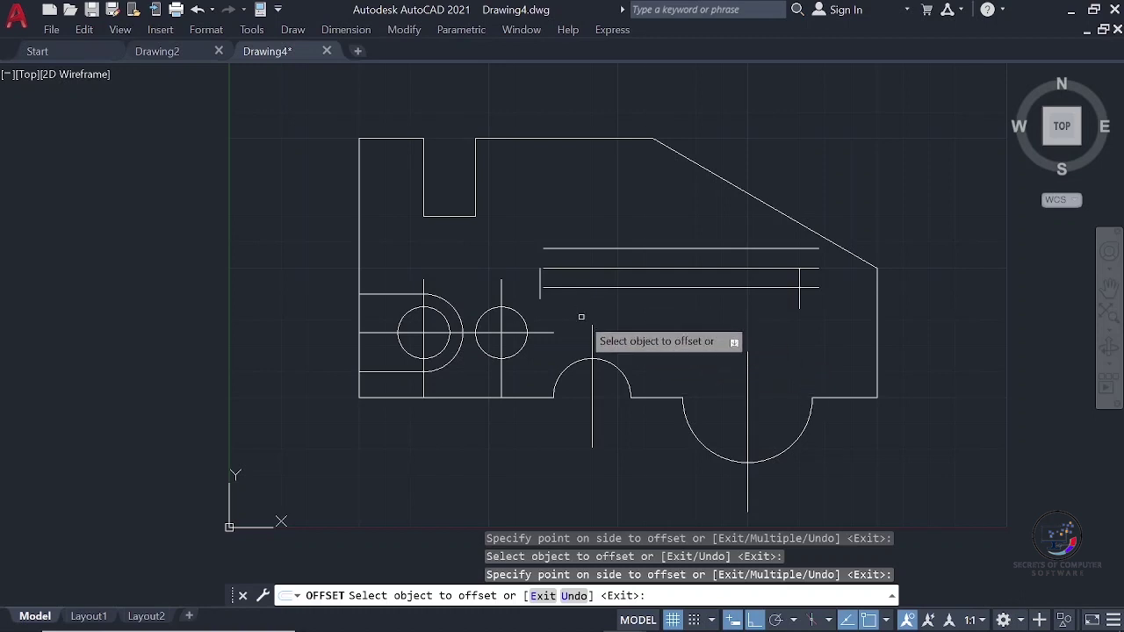
key("Escape")
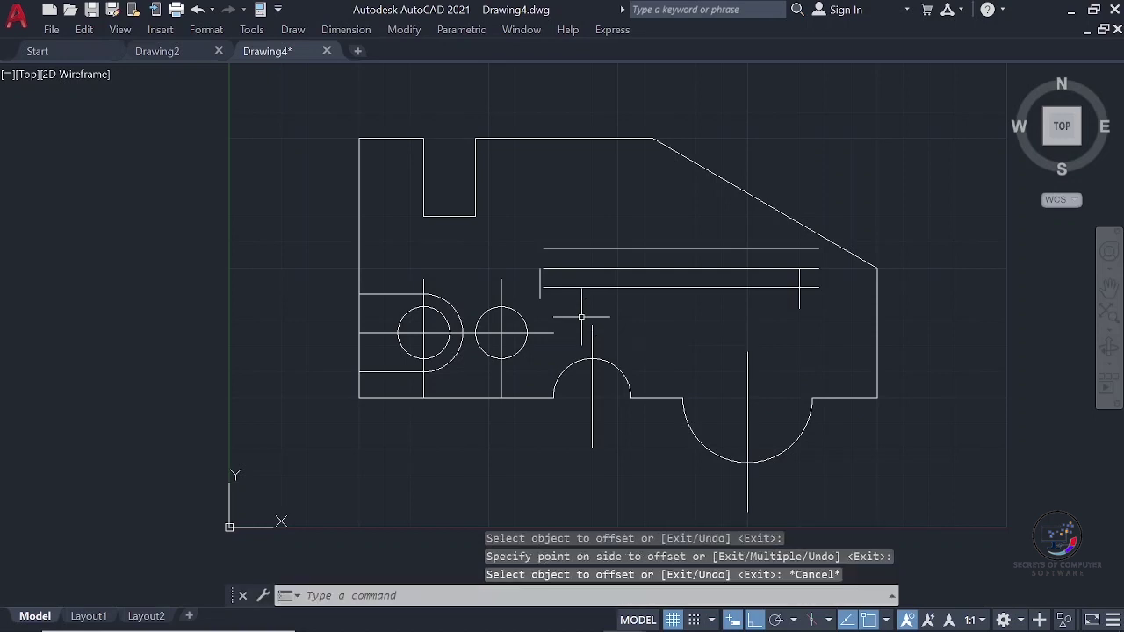
- Lengthen the middle horizontal line's left end past the left vertical stub
left_click(573, 265)
mouse_move(544, 267)
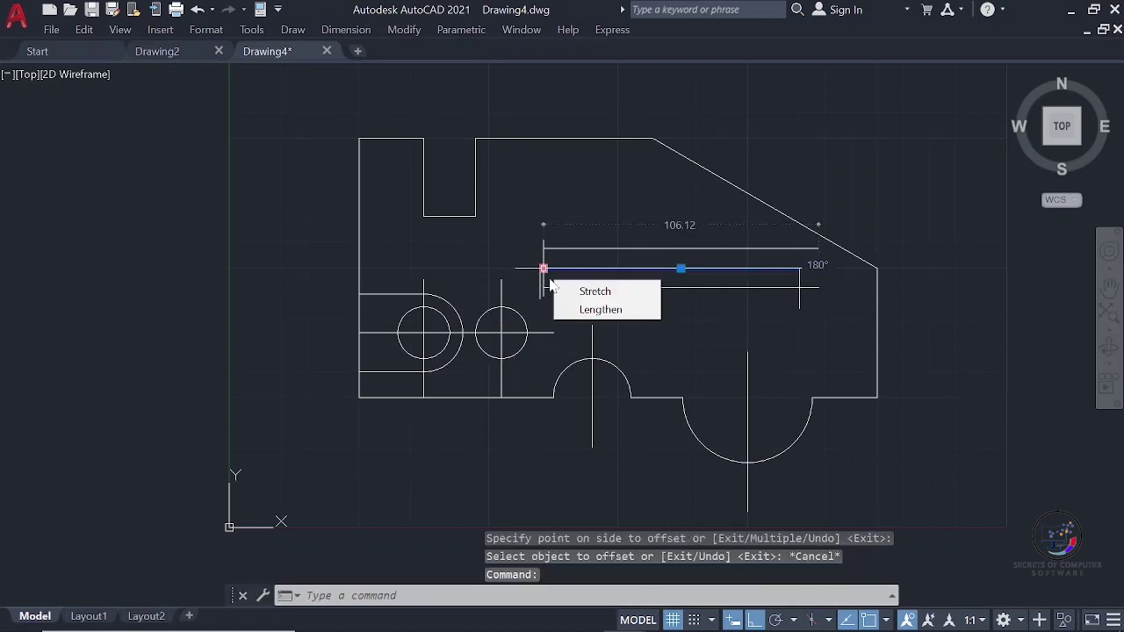
left_click(588, 313)
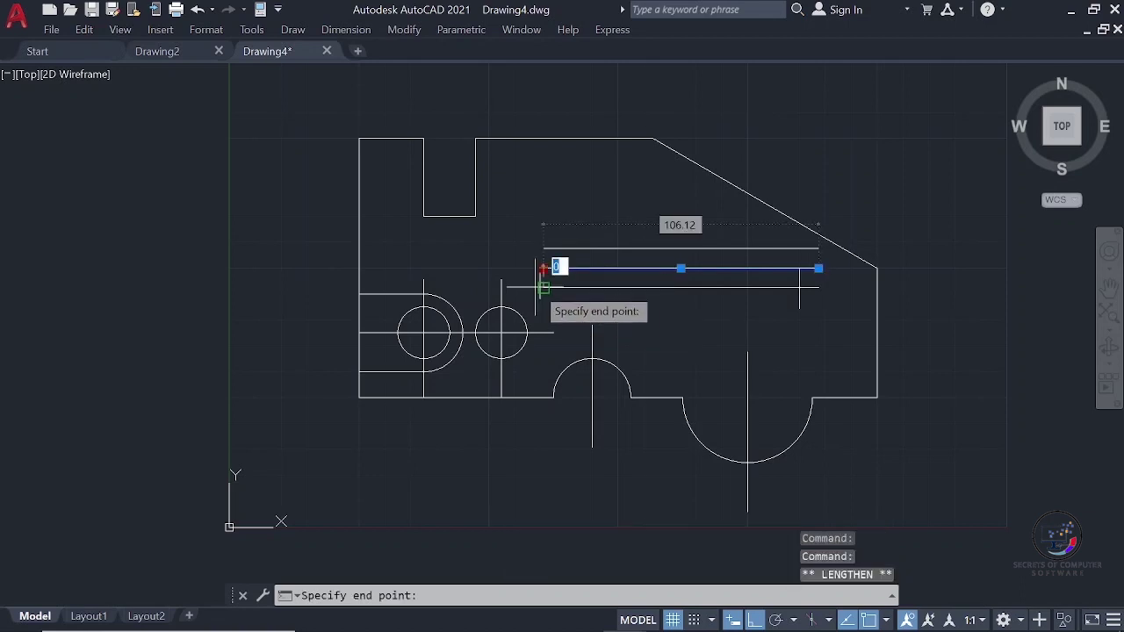
left_click(520, 271)
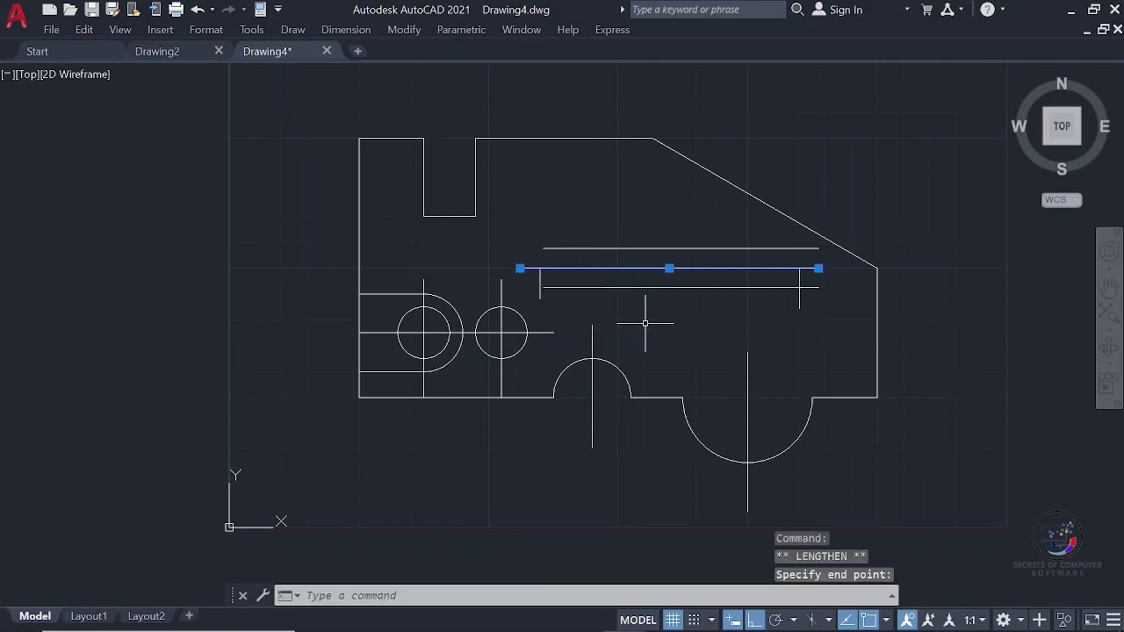
key("Escape")
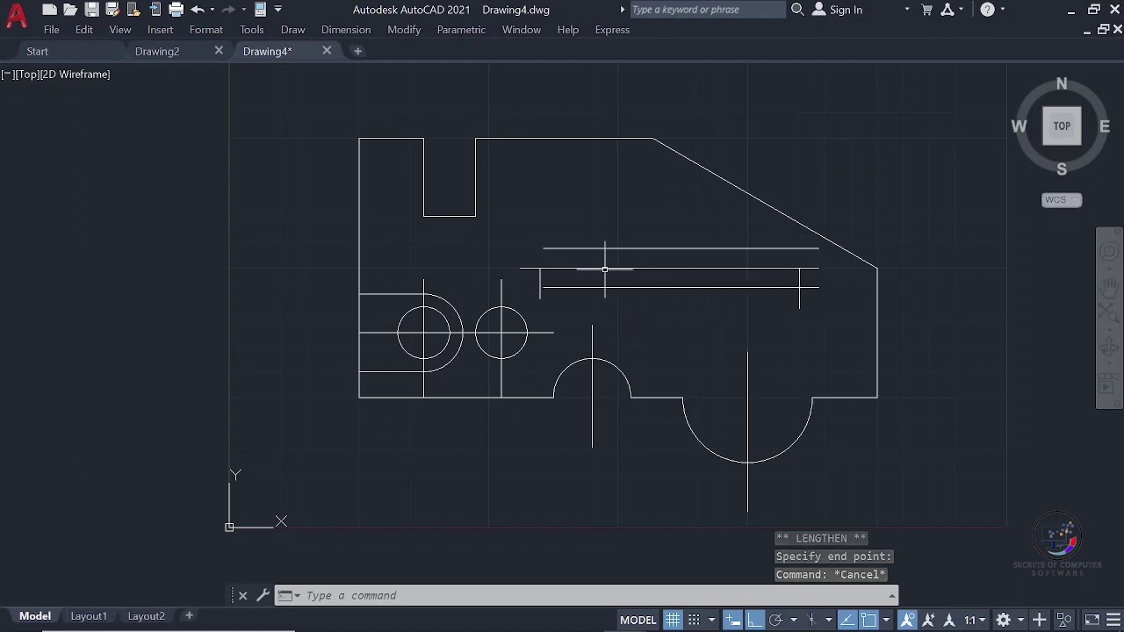
- Offset the left vertical stub 7.5 mm to the left, undo that copy, and repeat the same offset
left_click(412, 30)
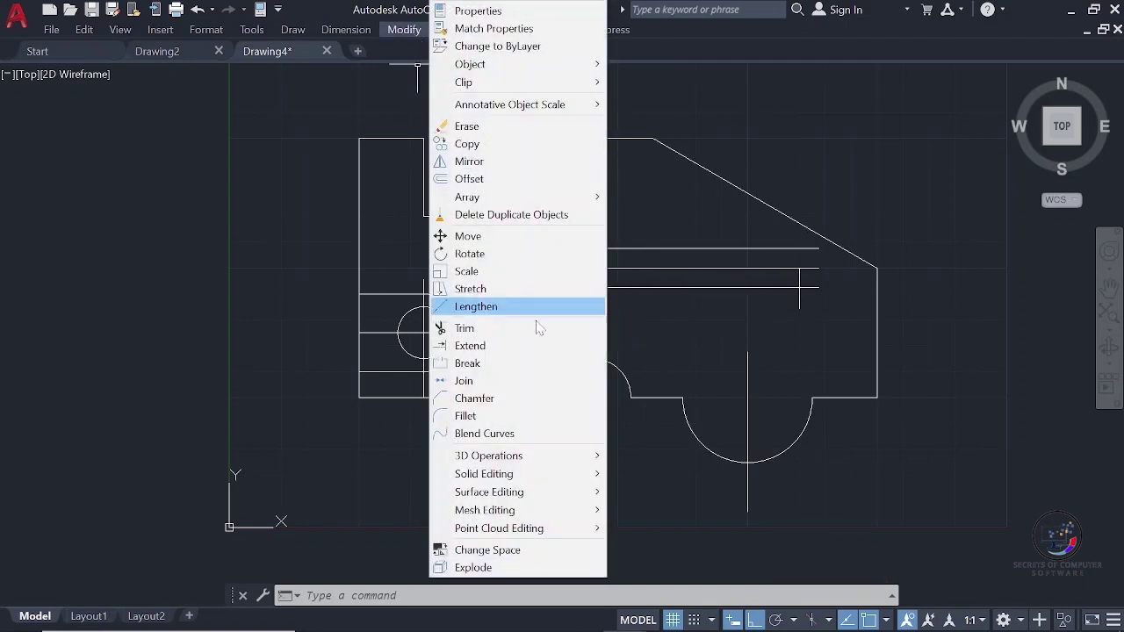
left_click(469, 179)
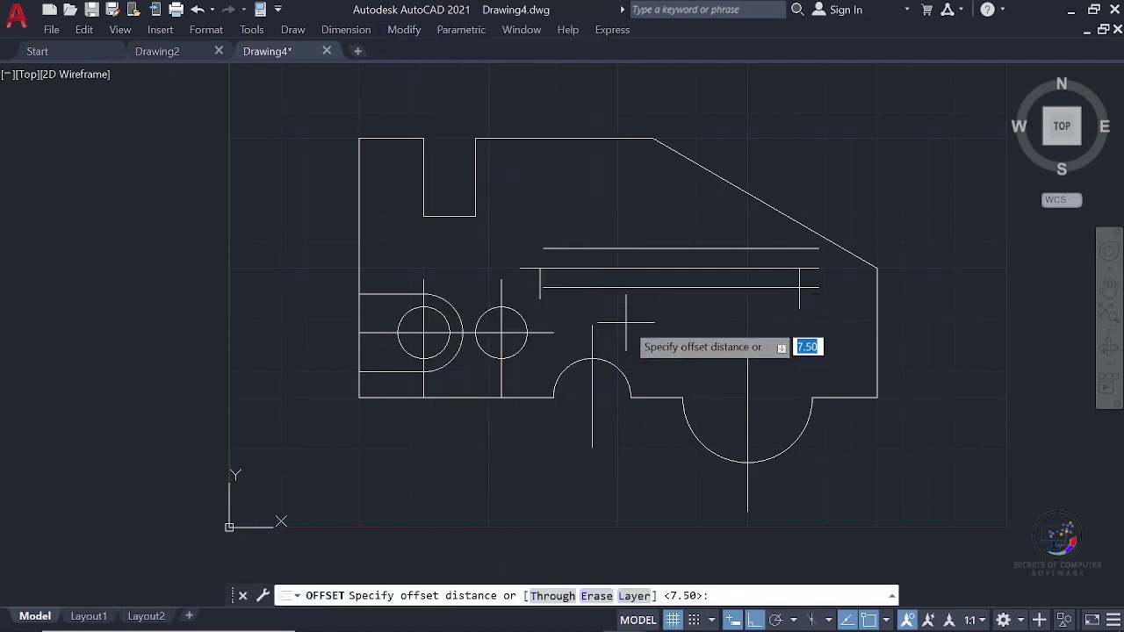
key("Return")
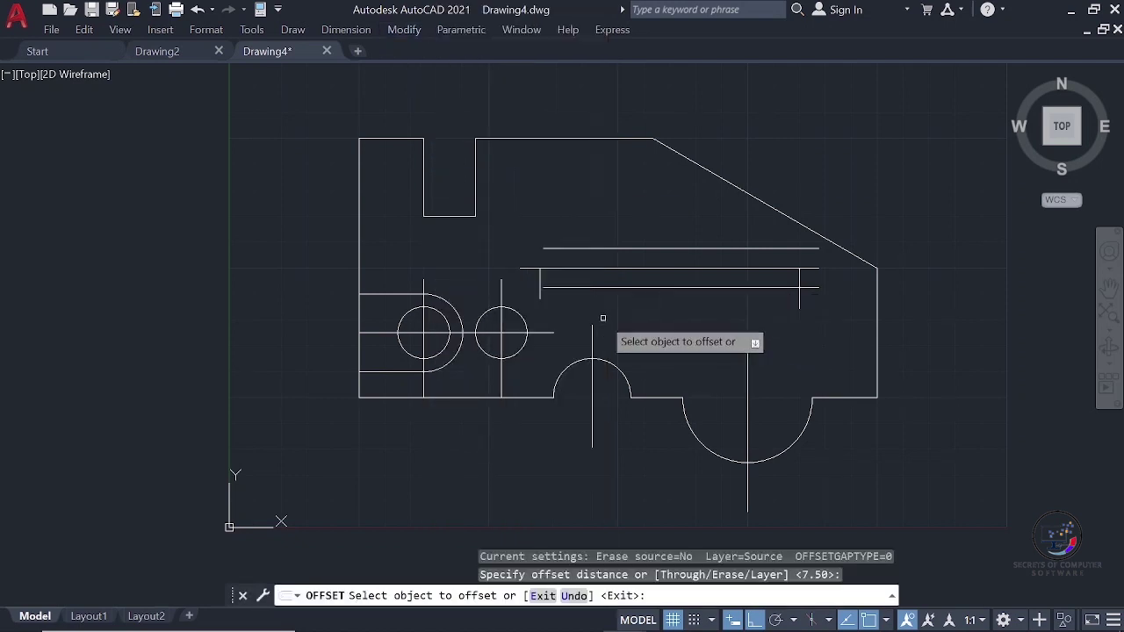
left_click(537, 269)
left_click(562, 277)
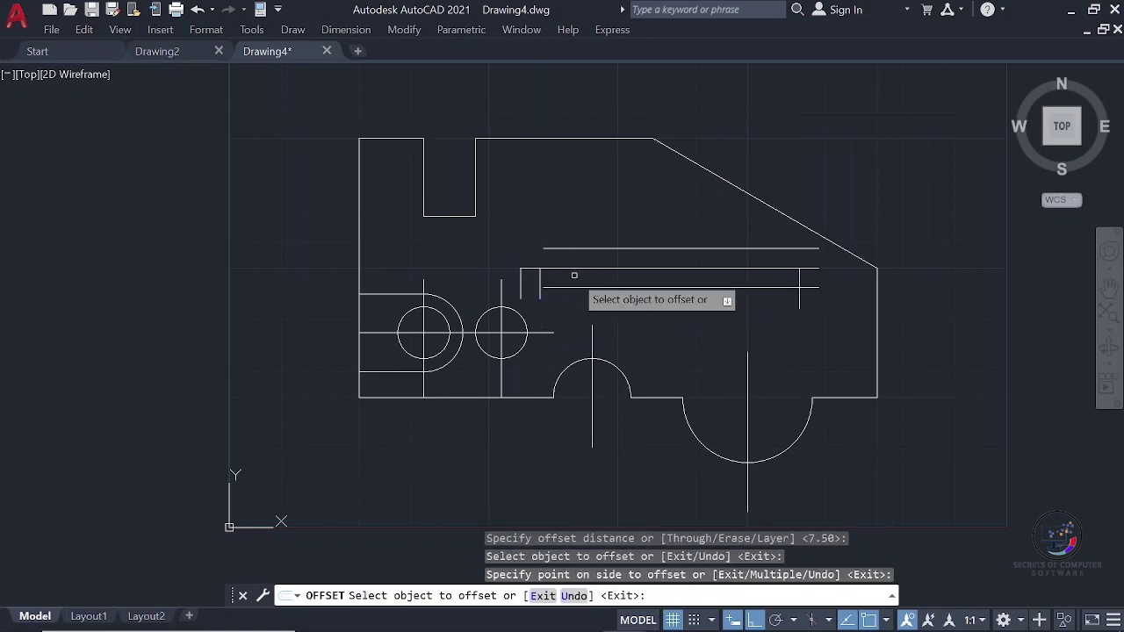
type("u")
key("Return")
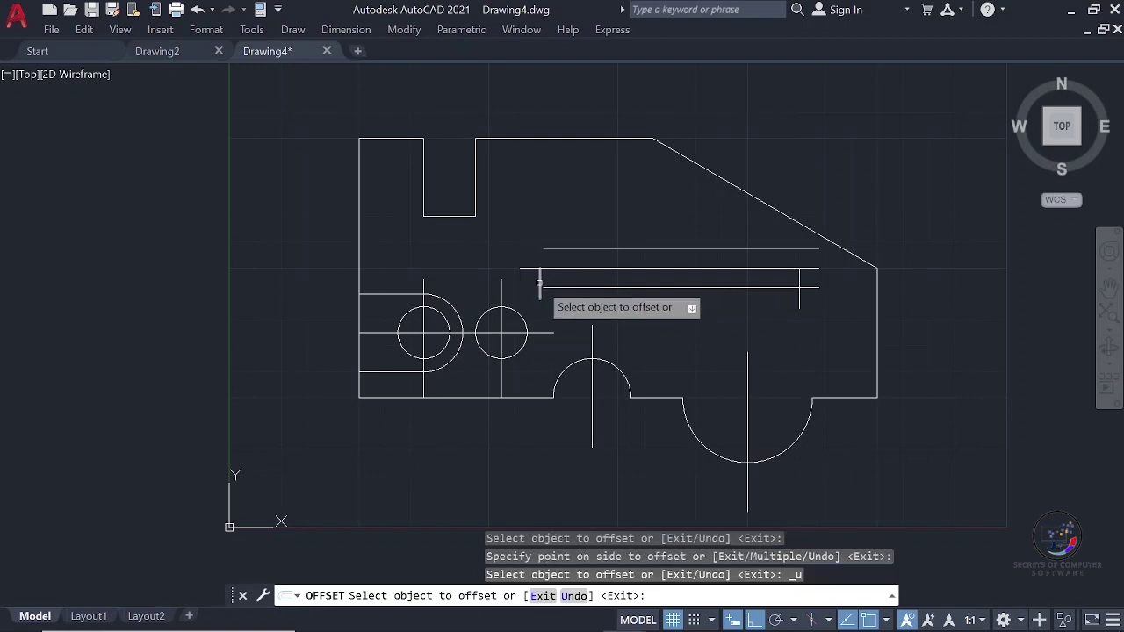
left_click(540, 283)
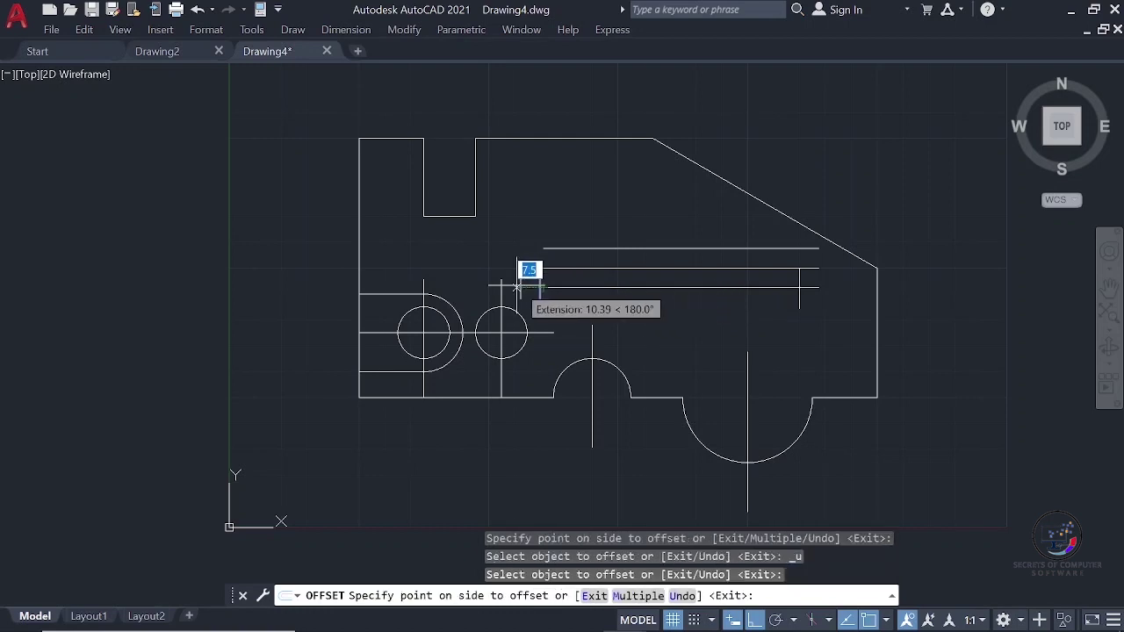
left_click(581, 260)
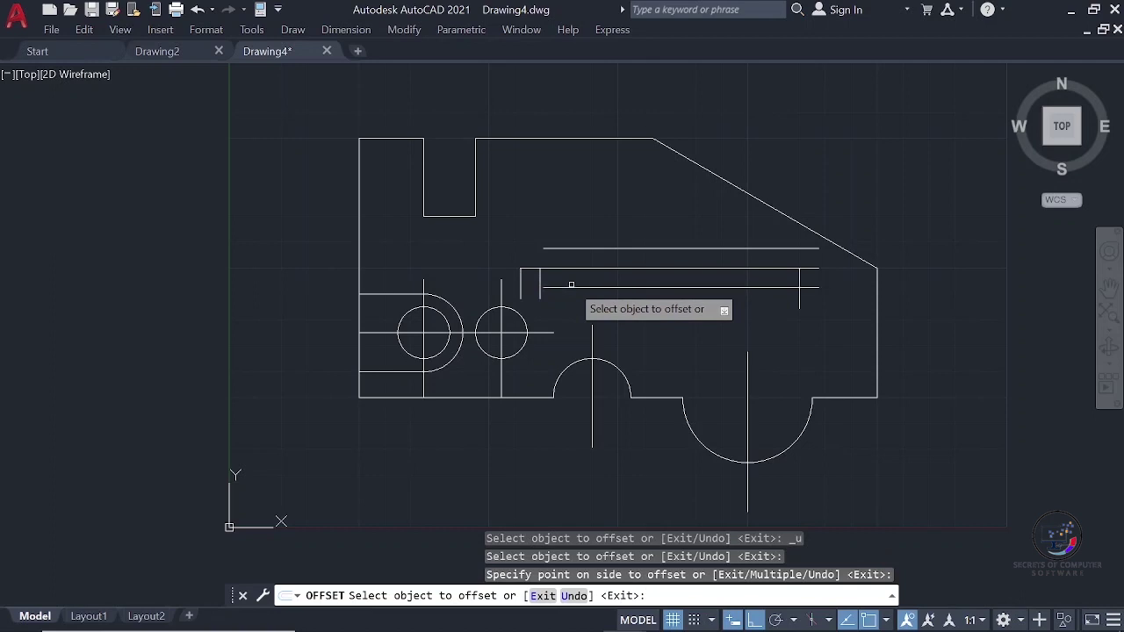
- Undo the leftward copy and offset the left vertical stub 7.5 mm to the right with object snap off
type("u")
key("Return")
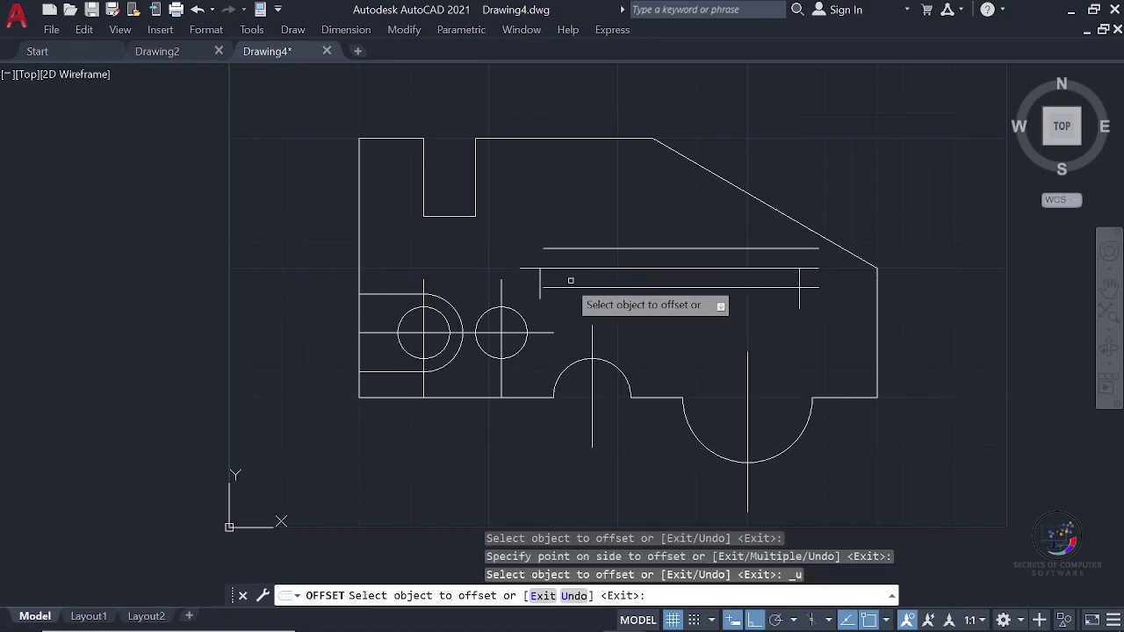
left_click(540, 285)
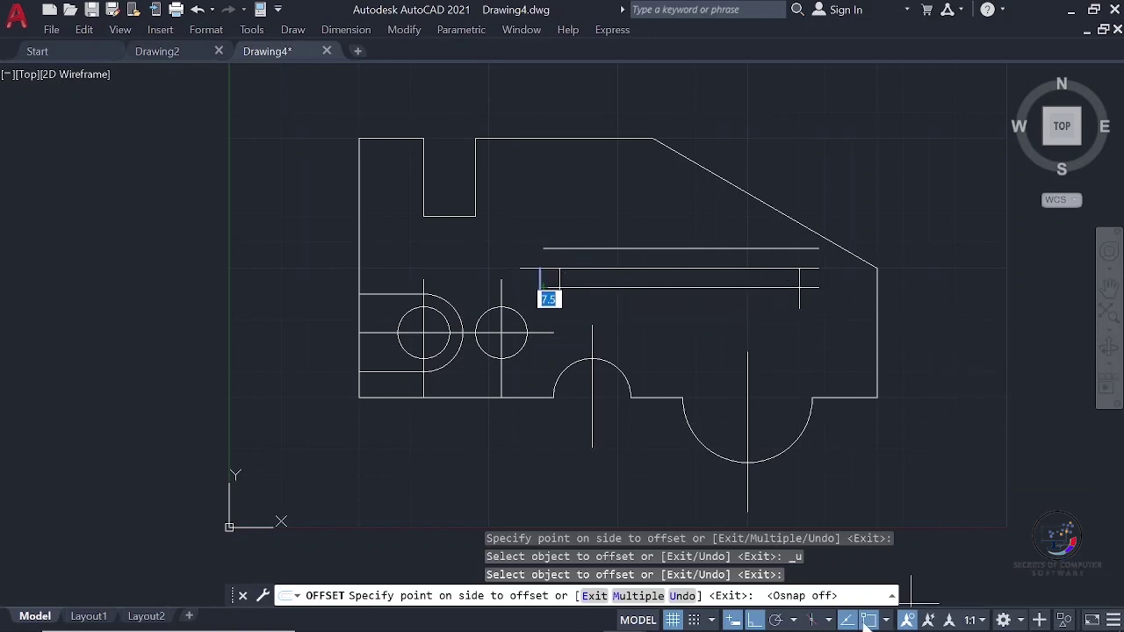
left_click(584, 261)
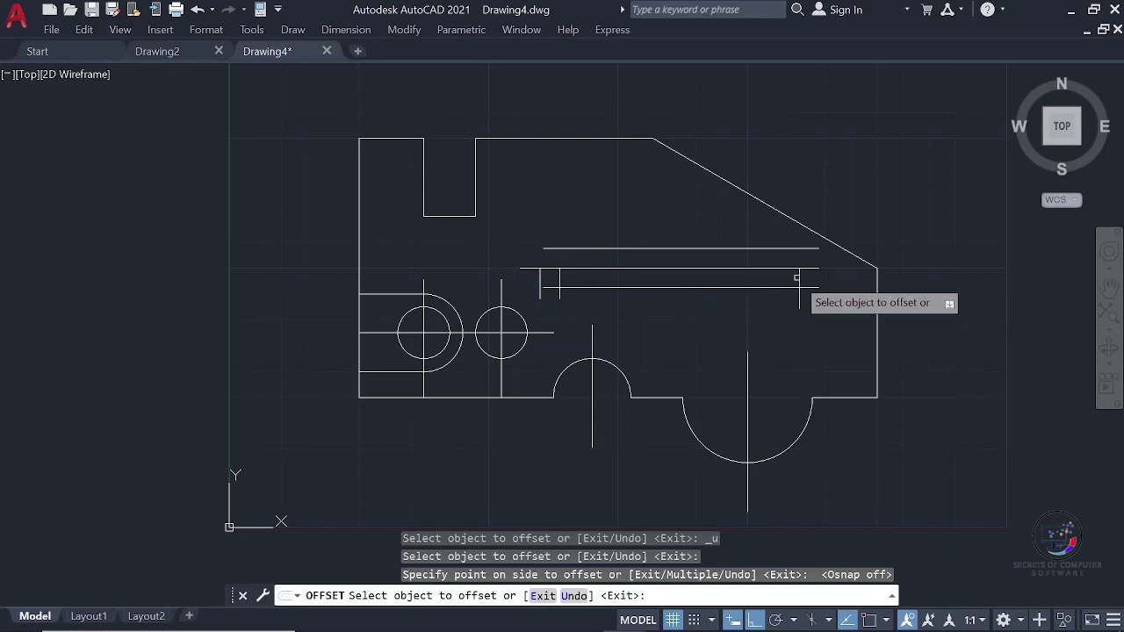
- Offset the right vertical stub 7.5 mm to the left and turn object snap back on
left_click(796, 269)
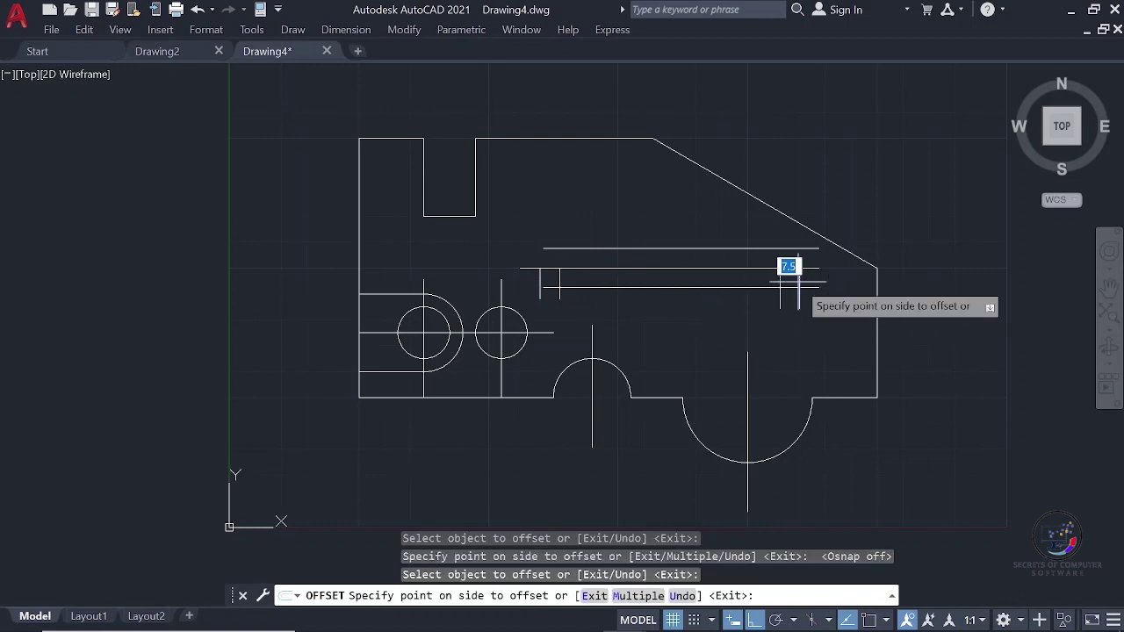
left_click(734, 283)
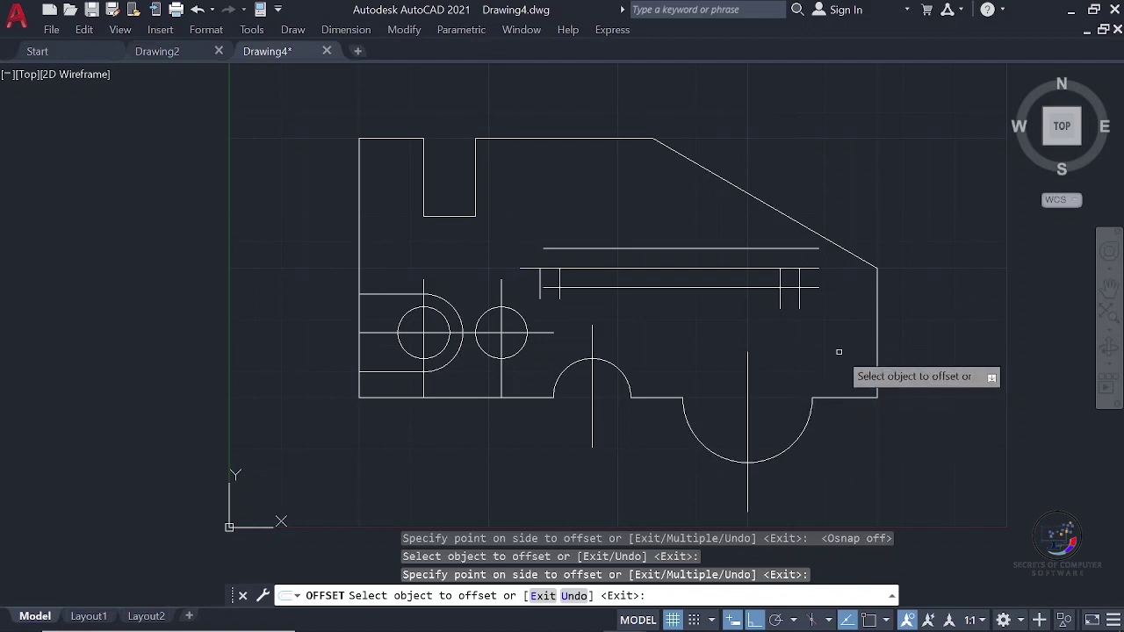
left_click(872, 619)
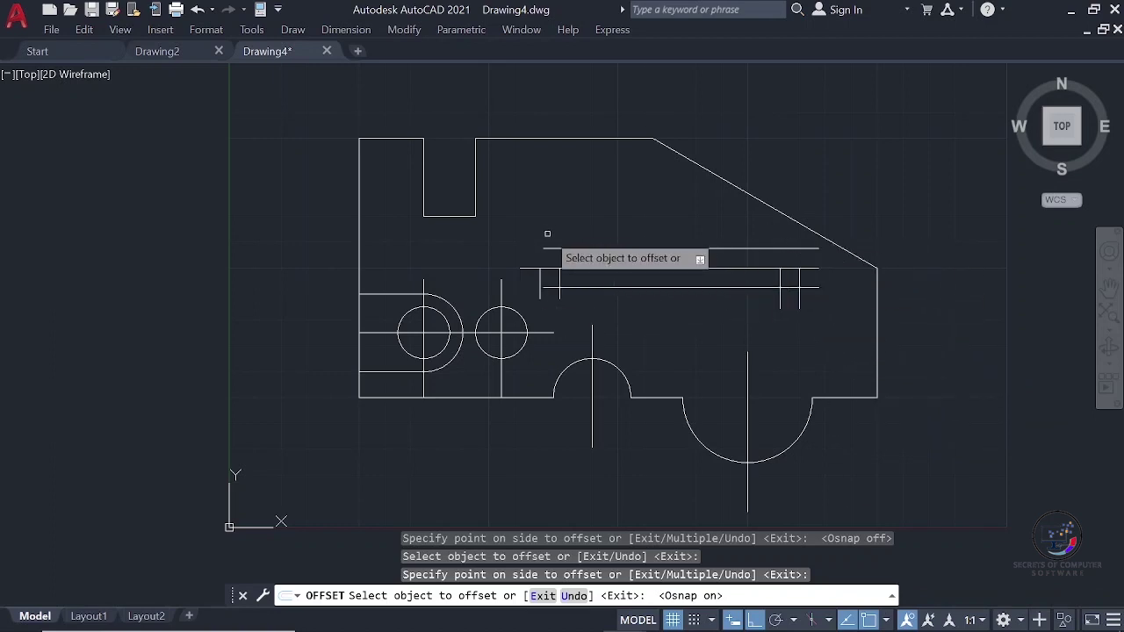
key("Escape")
- Lengthen the upper ends of both inner vertical lines past the upper horizontal line
left_click(560, 273)
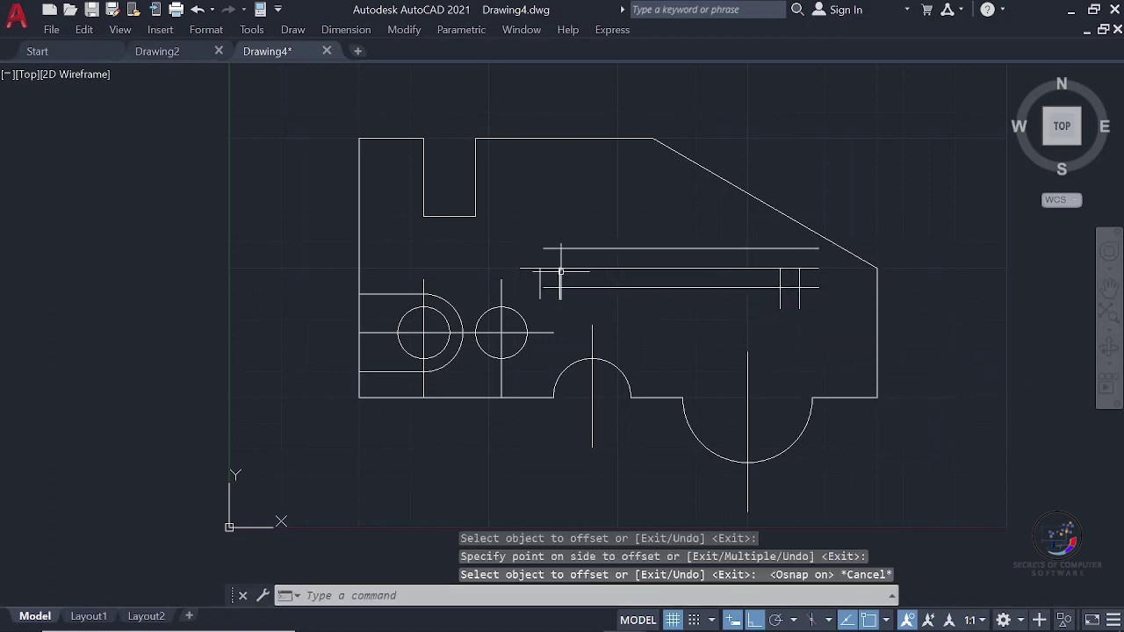
mouse_move(560, 268)
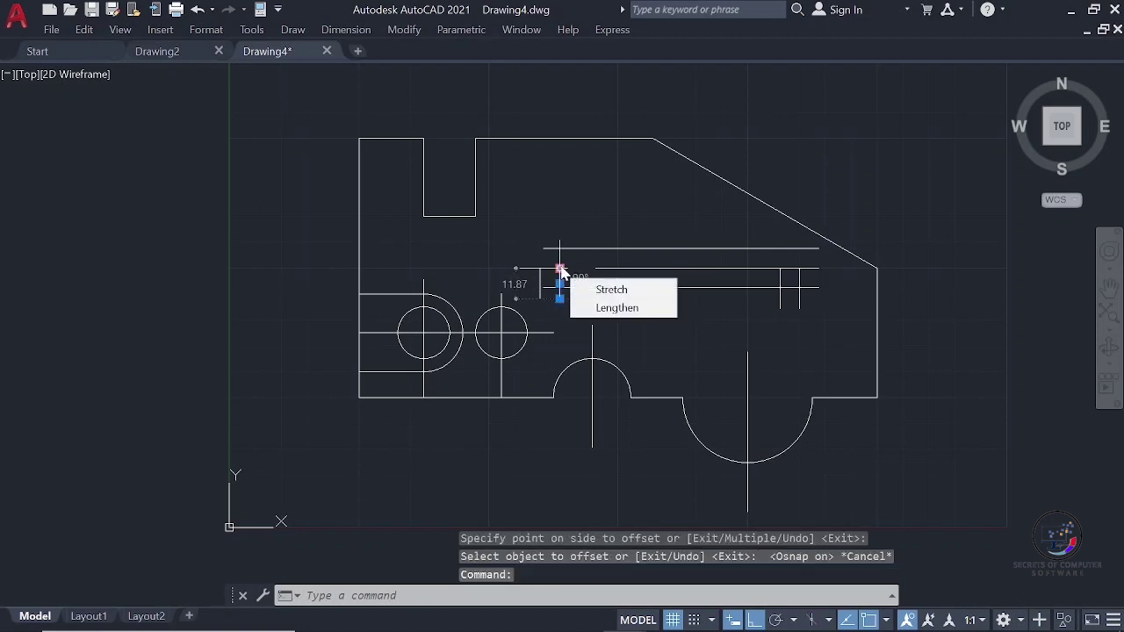
left_click(617, 308)
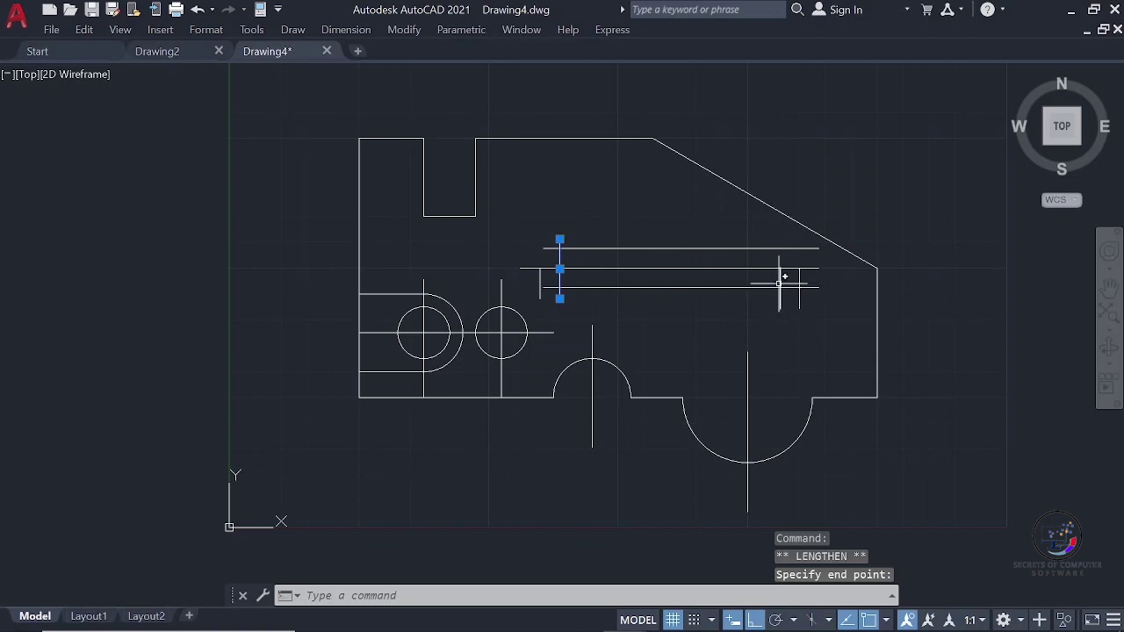
left_click(559, 238)
left_click(779, 288)
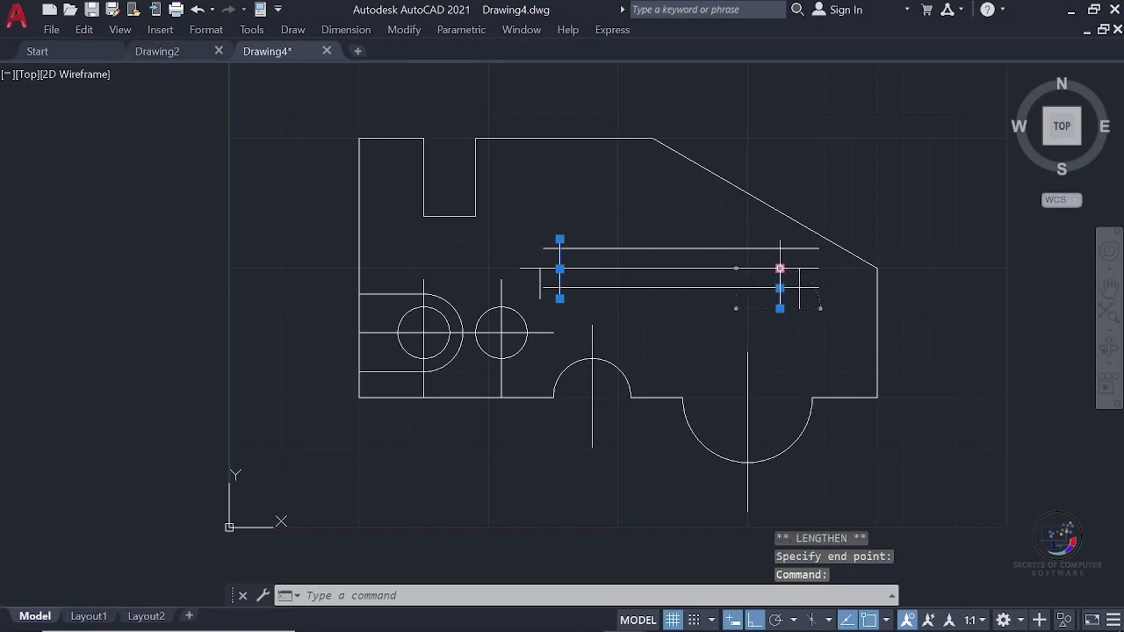
mouse_move(780, 269)
left_click(834, 306)
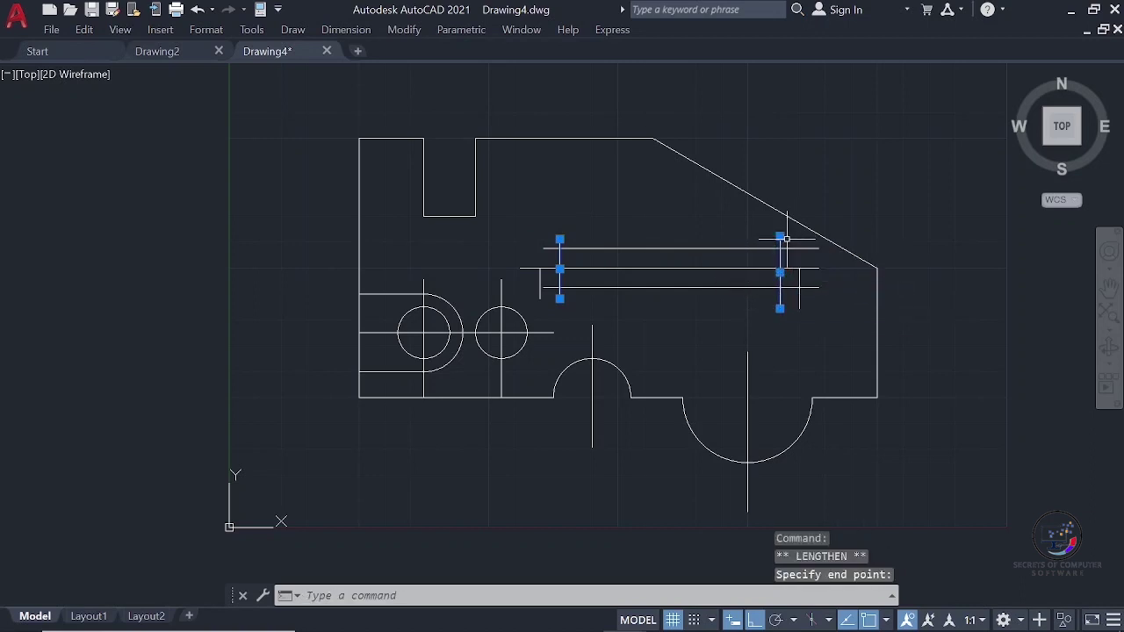
key("Escape")
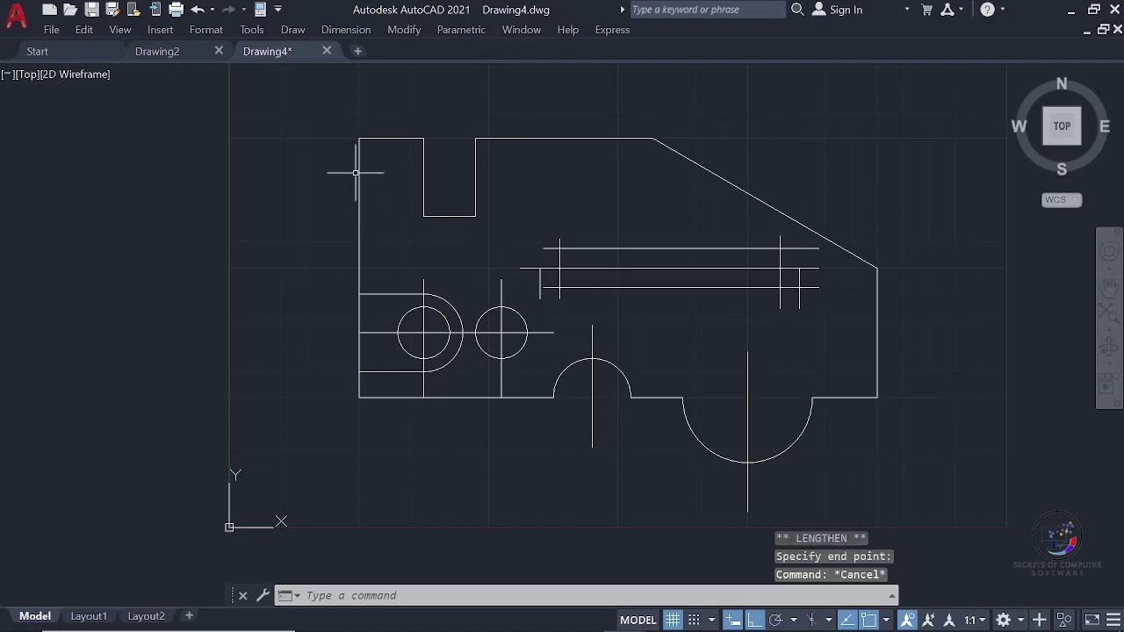
- Draw a three-point arc closing the long slot's left end, from the upper line through the outer stub's top end to the lower line
left_click(404, 29)
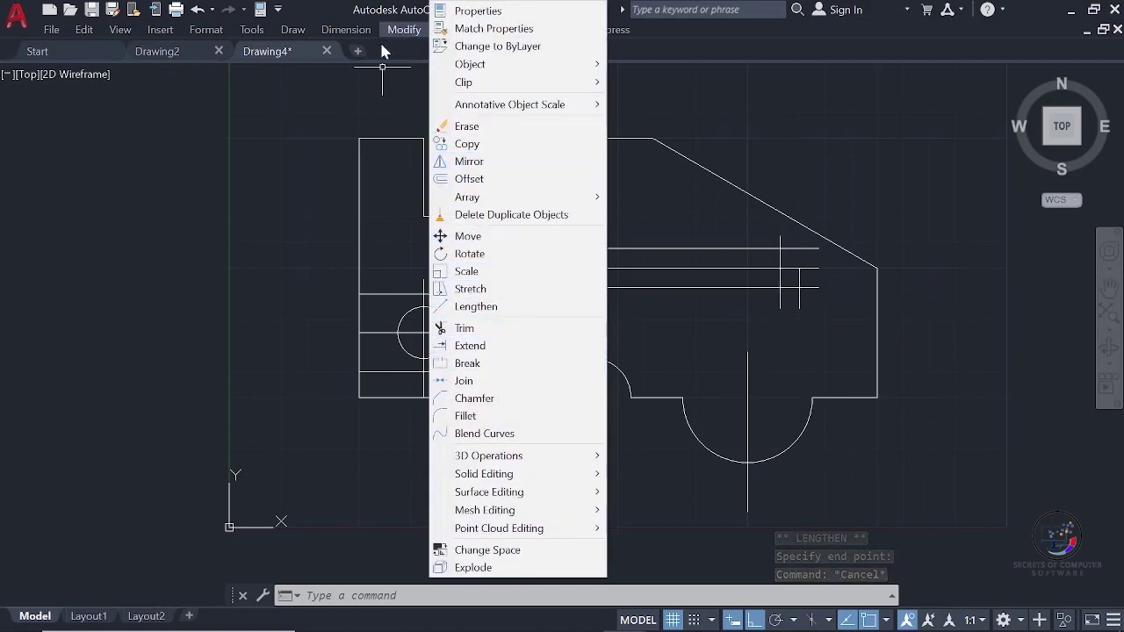
mouse_move(293, 29)
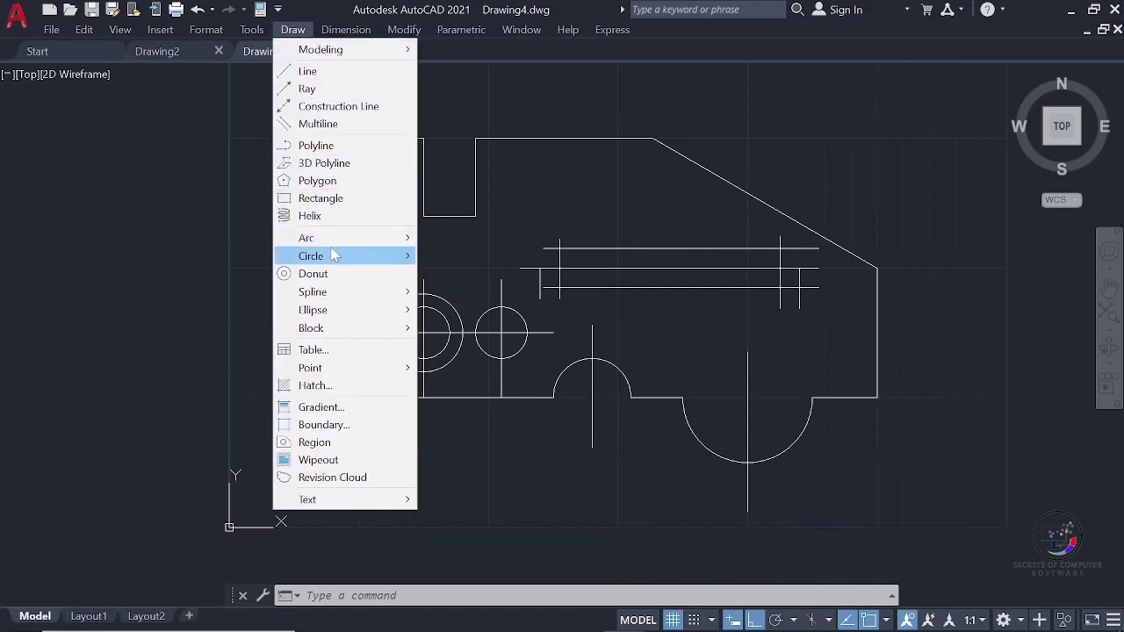
mouse_move(338, 238)
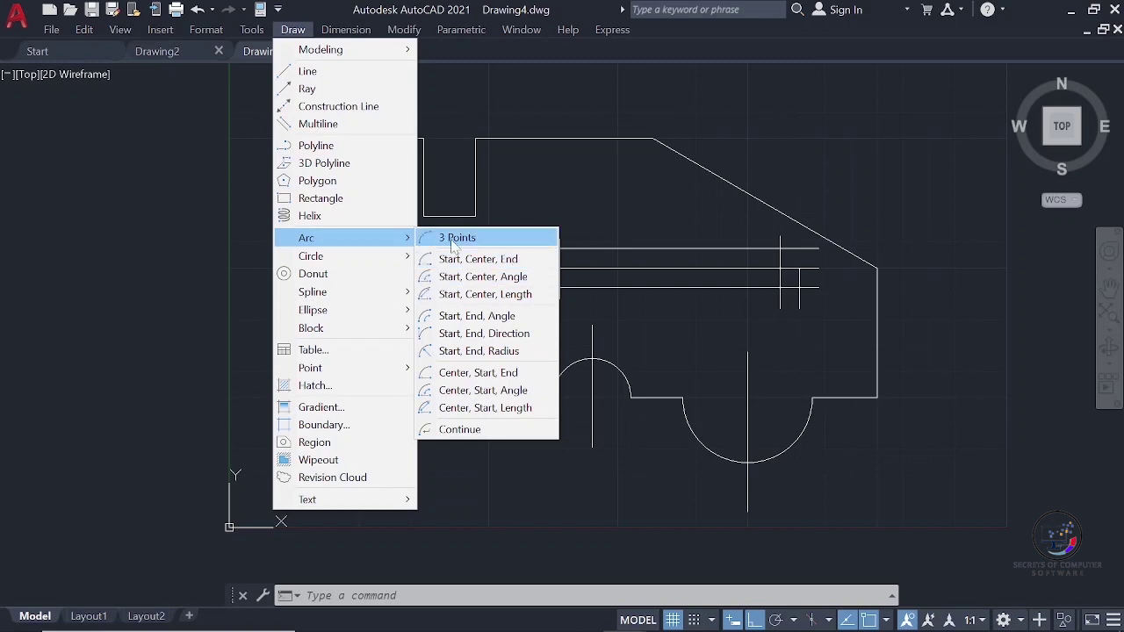
left_click(481, 240)
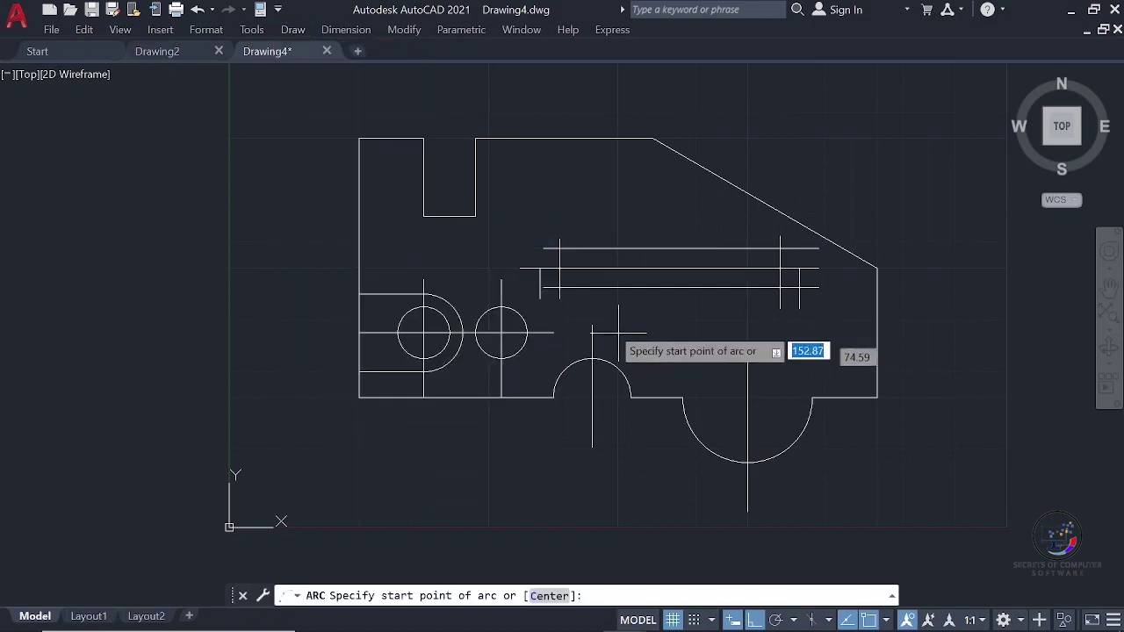
left_click(559, 248)
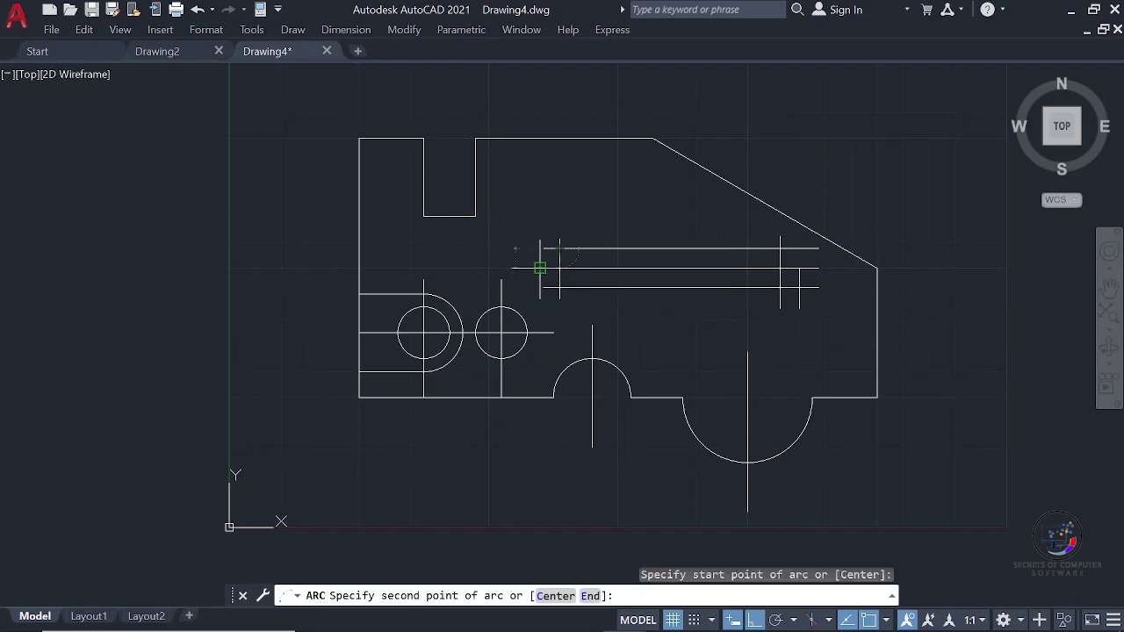
left_click(539, 266)
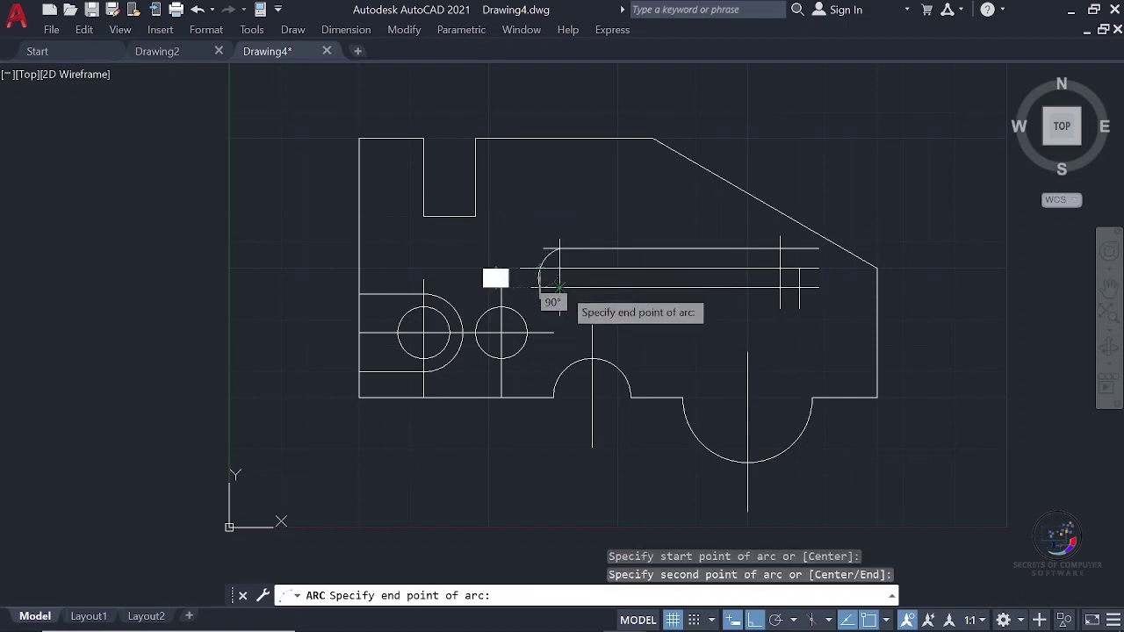
scroll(559, 284, "up", 2)
scroll(562, 284, "up", 3)
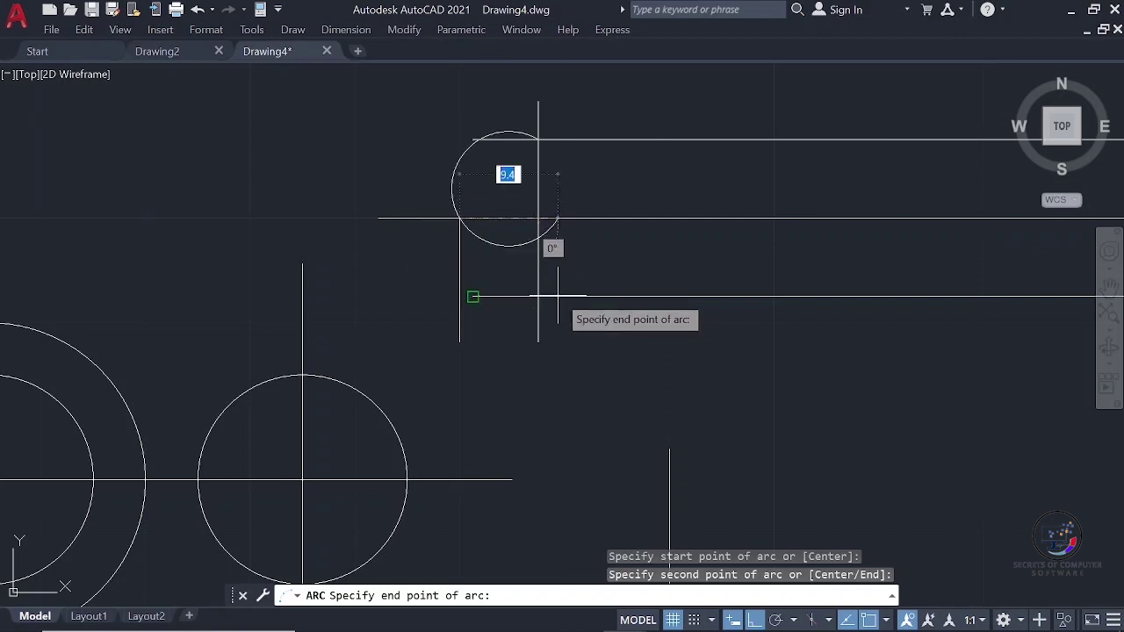
left_click(538, 296)
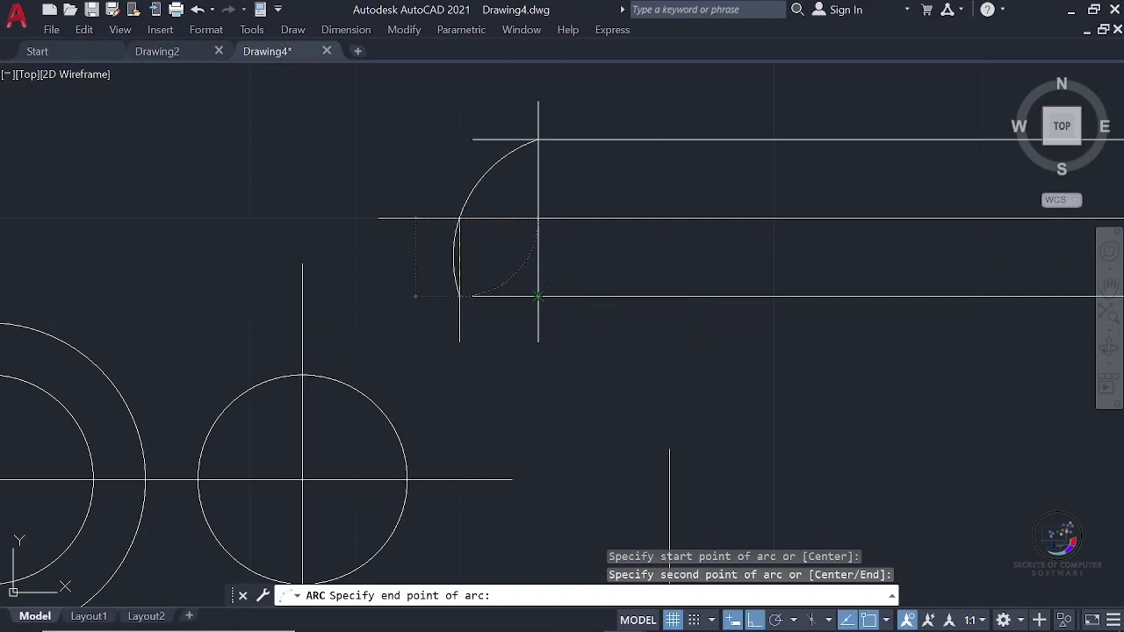
- Draw a three-point arc closing the long slot's right end, from the upper line through the outer stub's top end to the lower line
scroll(750, 303, "up", 3)
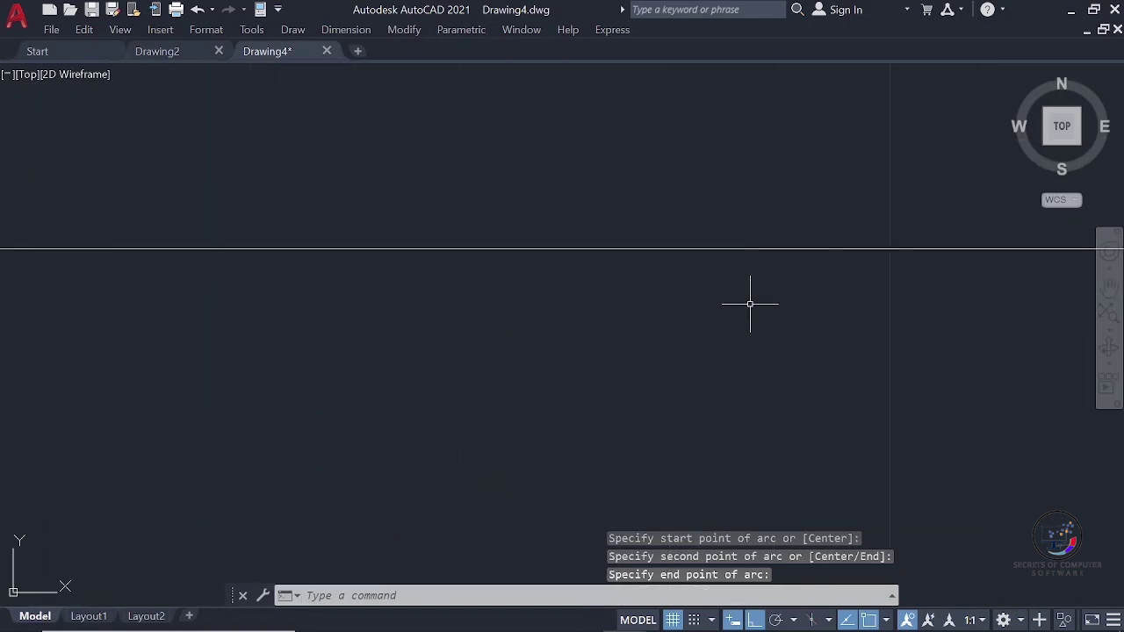
scroll(749, 303, "down", 10)
scroll(851, 293, "up", 6)
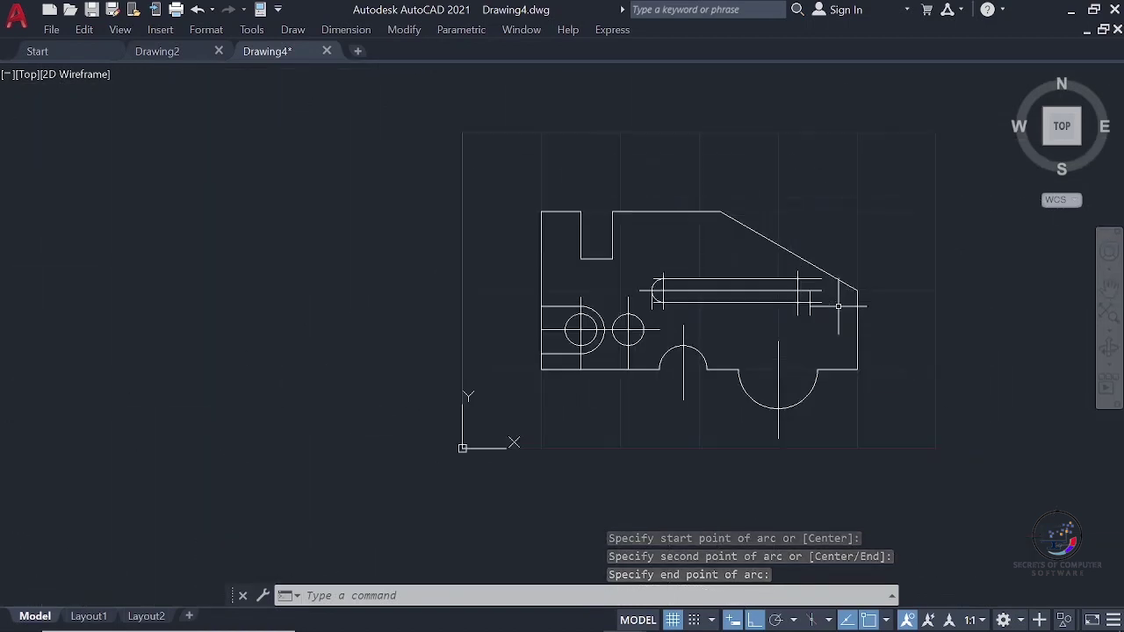
scroll(728, 251, "up", 2)
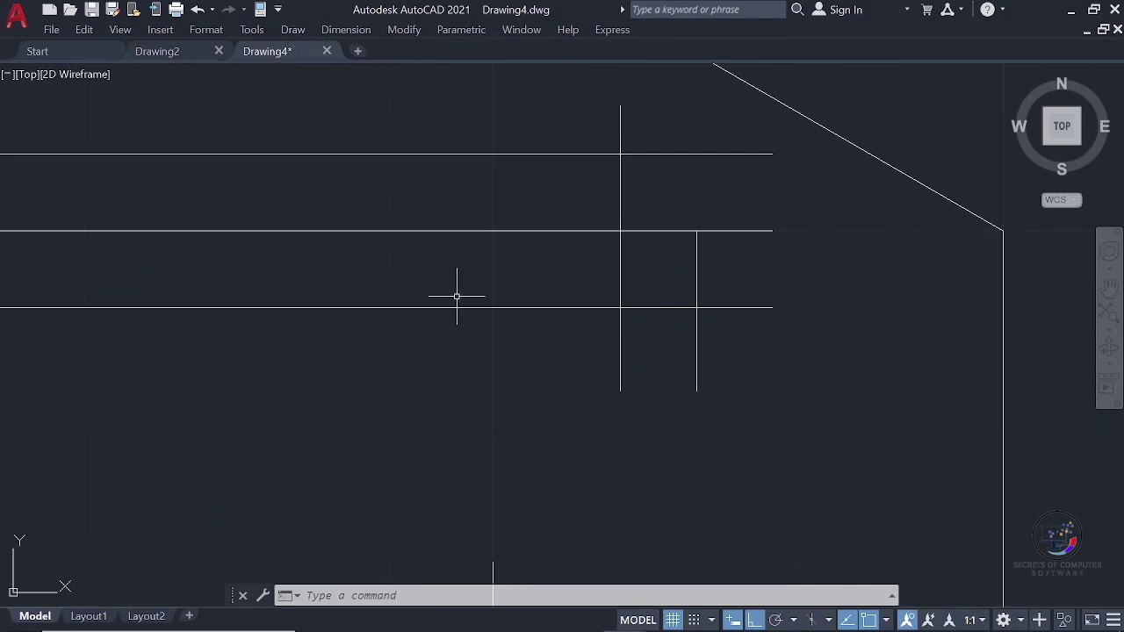
type("arc")
key("Return")
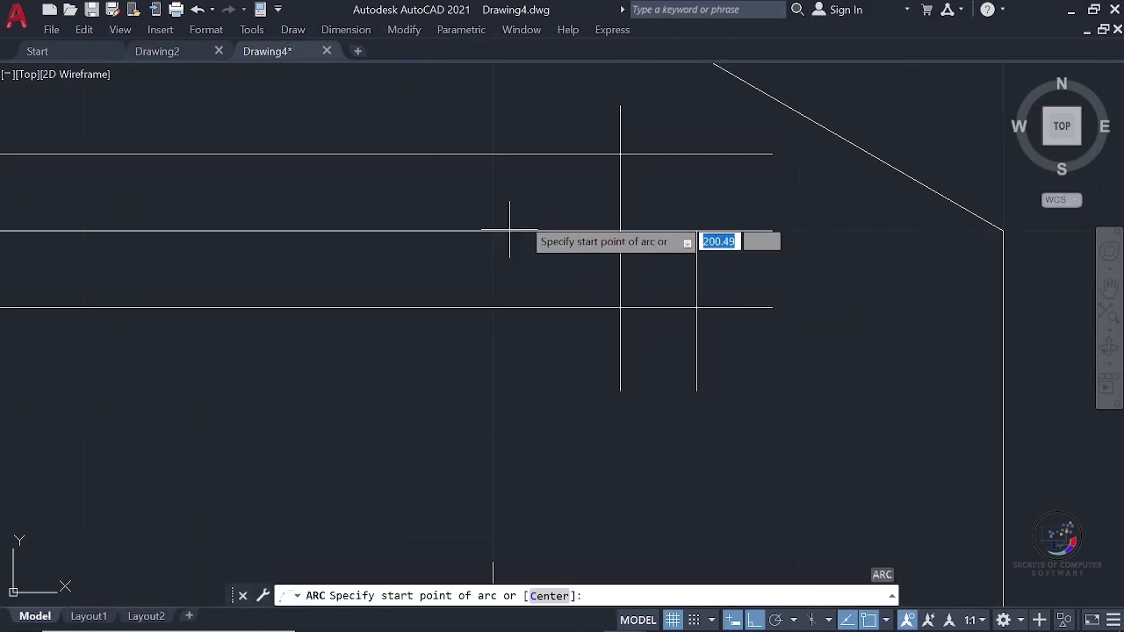
left_click(620, 153)
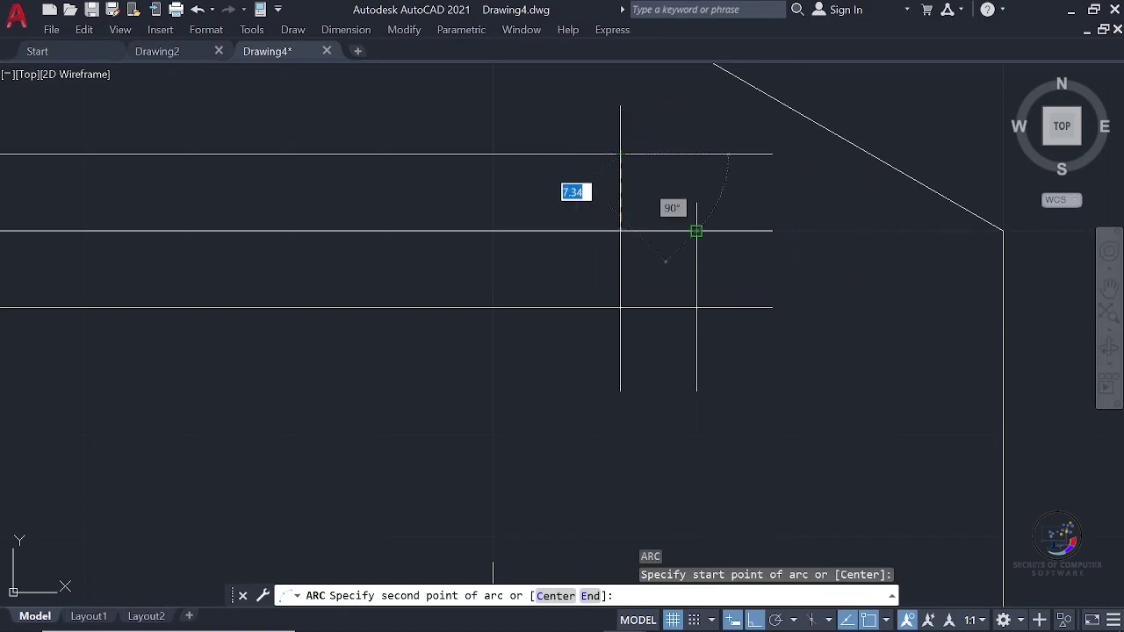
left_click(697, 231)
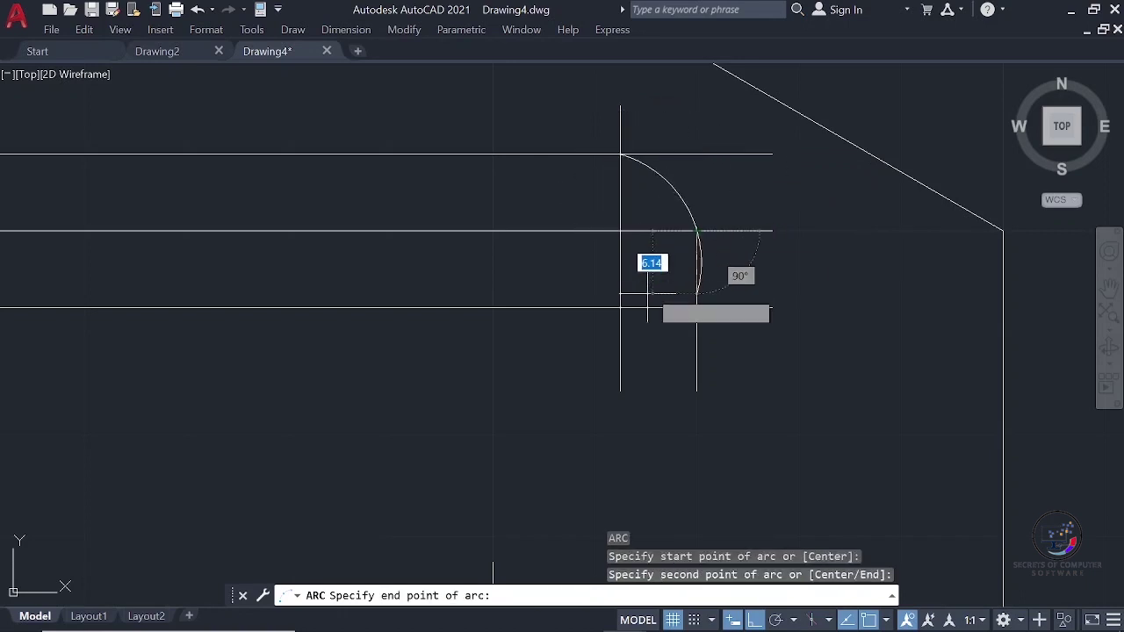
left_click(619, 308)
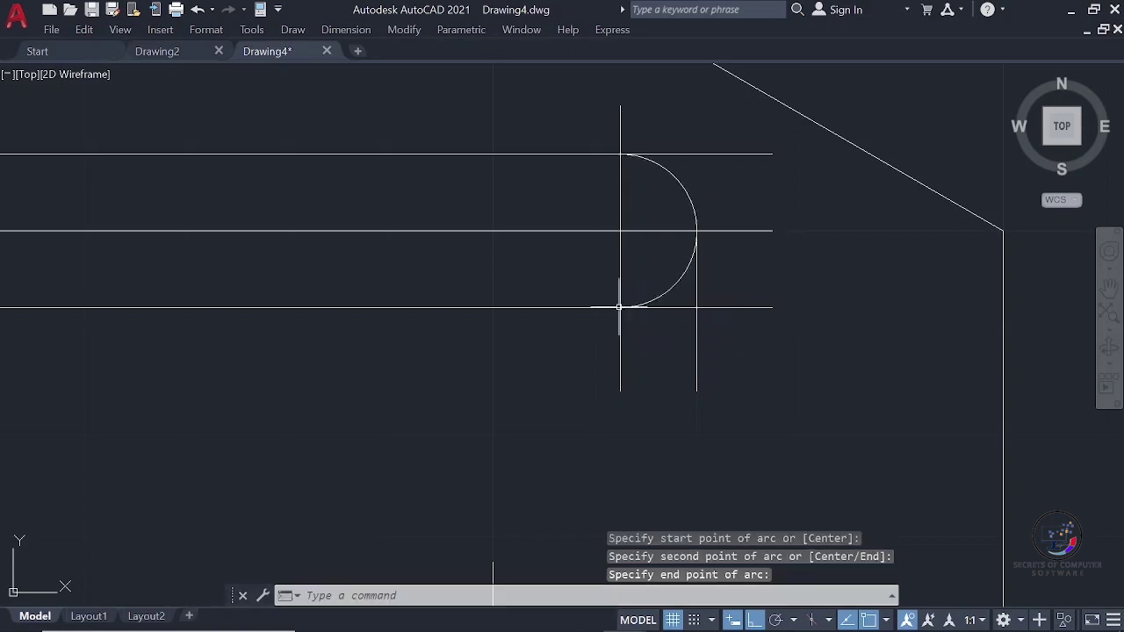
- Erase the four vertical helper lines at the two ends of the long slot
scroll(663, 343, "down", 5)
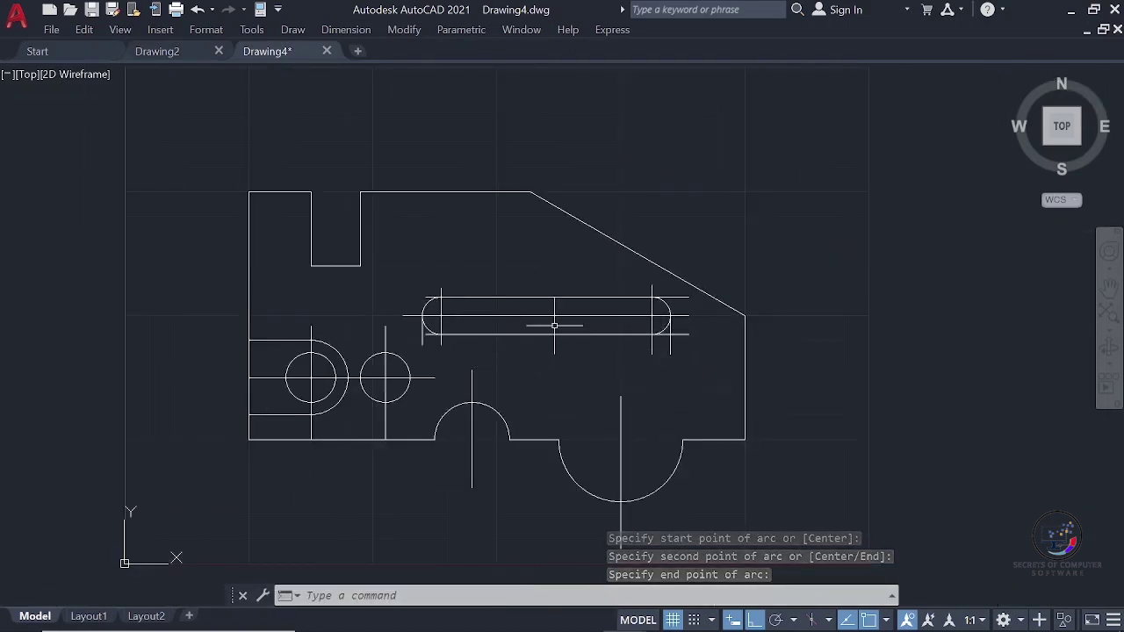
key("Escape")
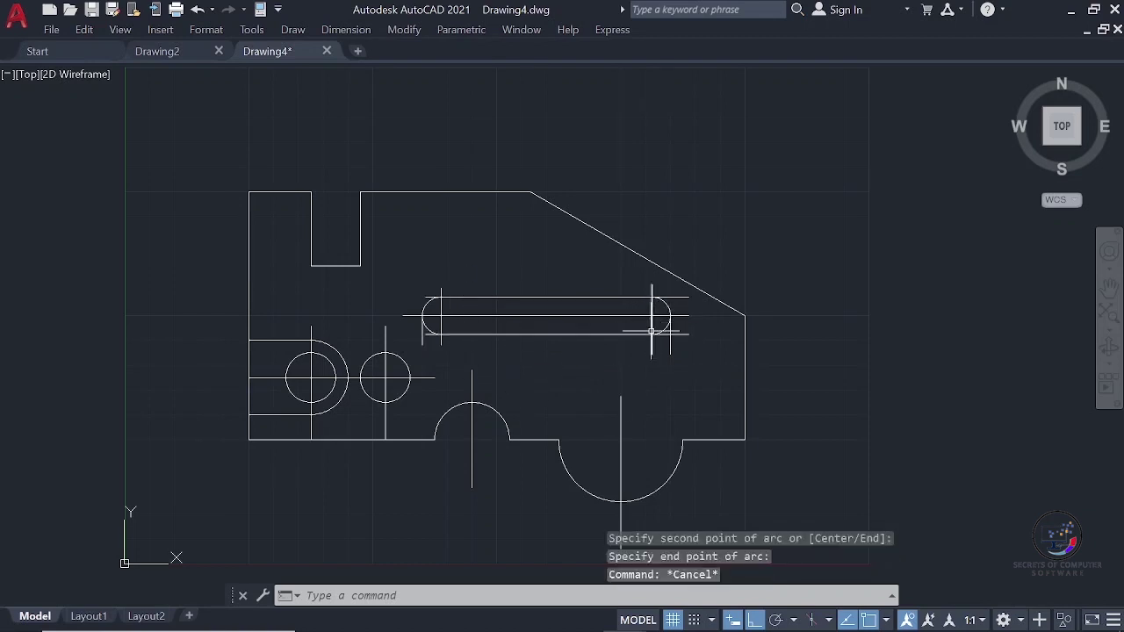
left_click(651, 331)
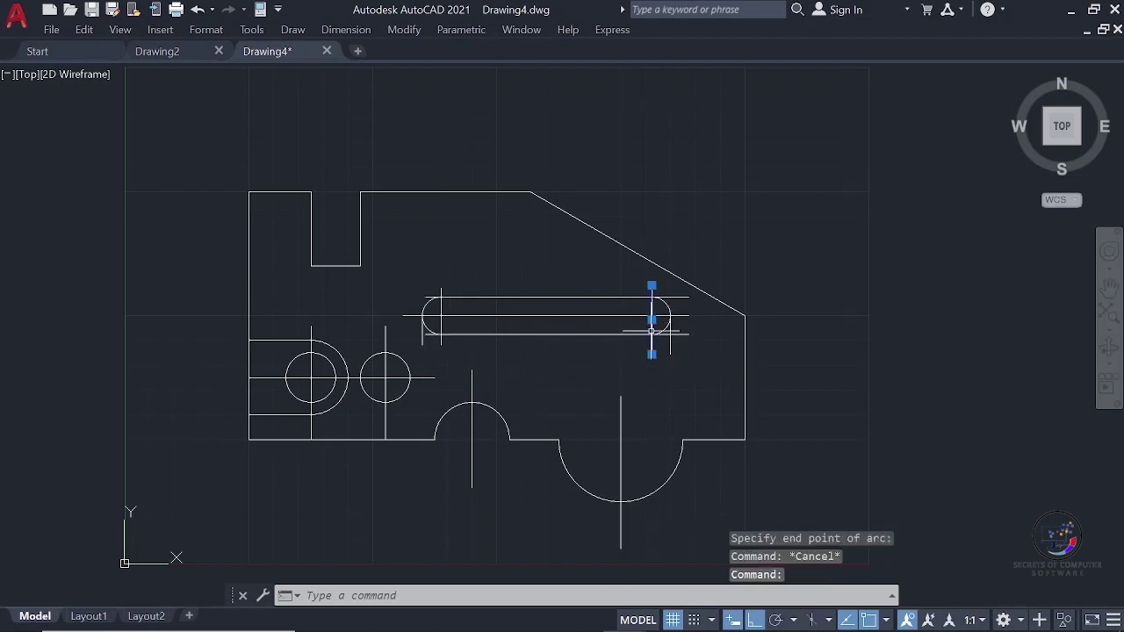
left_click(441, 323)
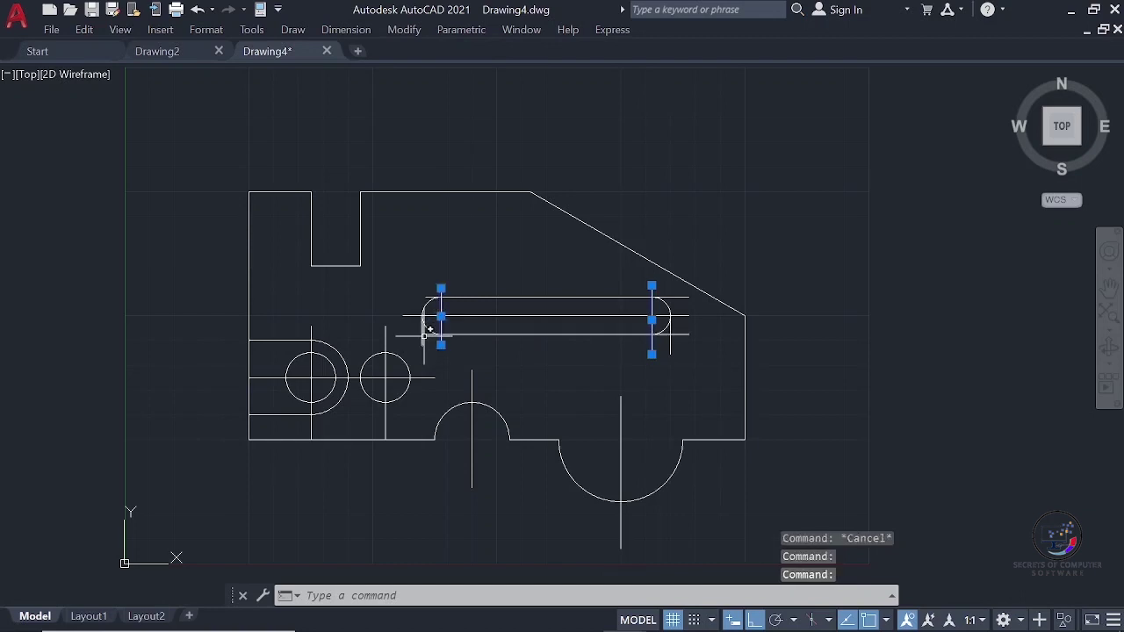
left_click(423, 334)
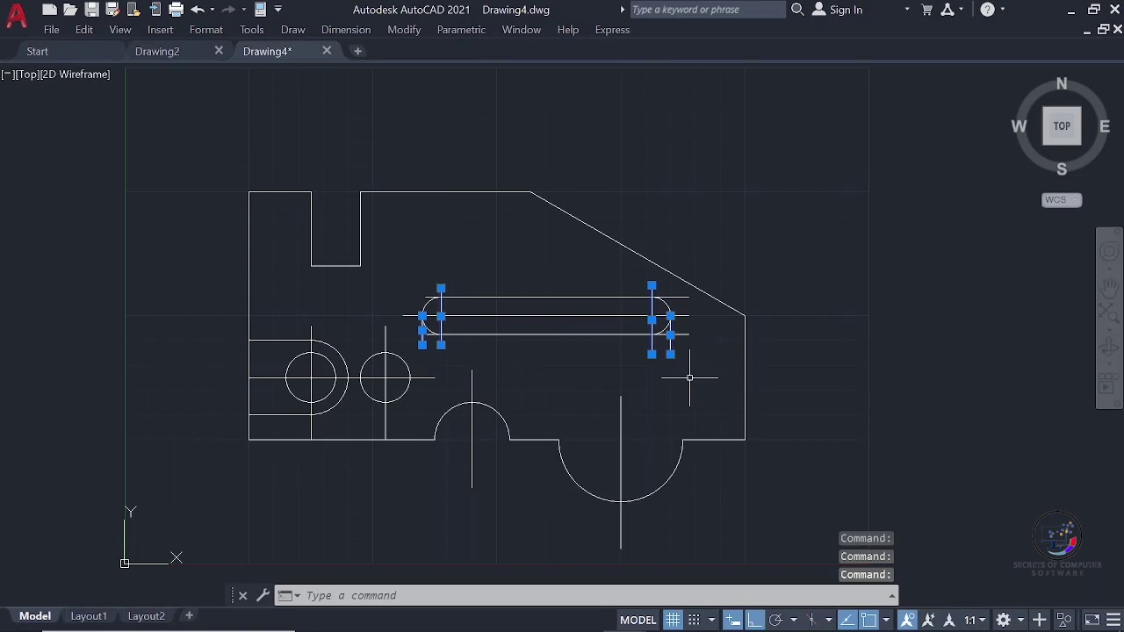
key("Delete")
- Trim the overhanging ends of the long slot's upper and lower lines back to the arcs at both ends
scroll(613, 331, "up", 2)
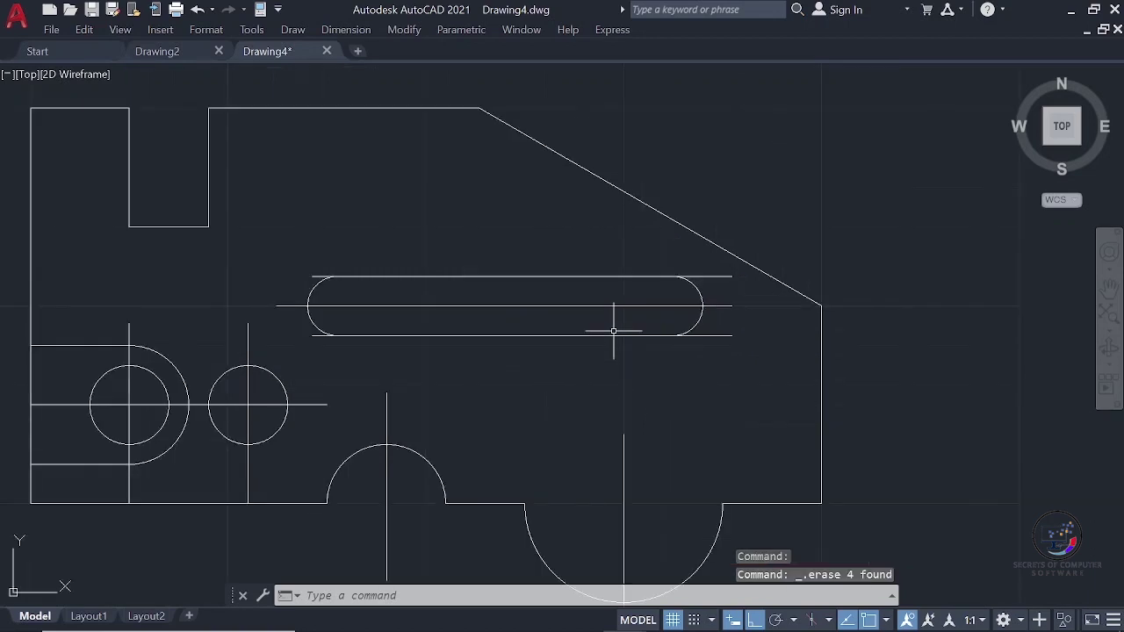
scroll(613, 331, "up", 2)
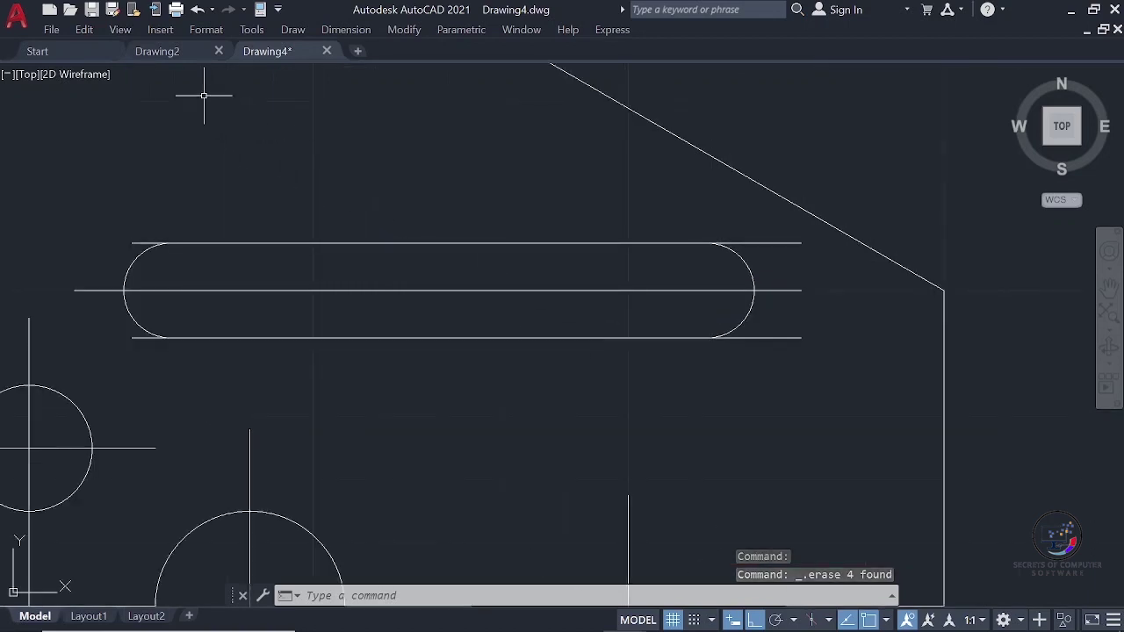
left_click(393, 29)
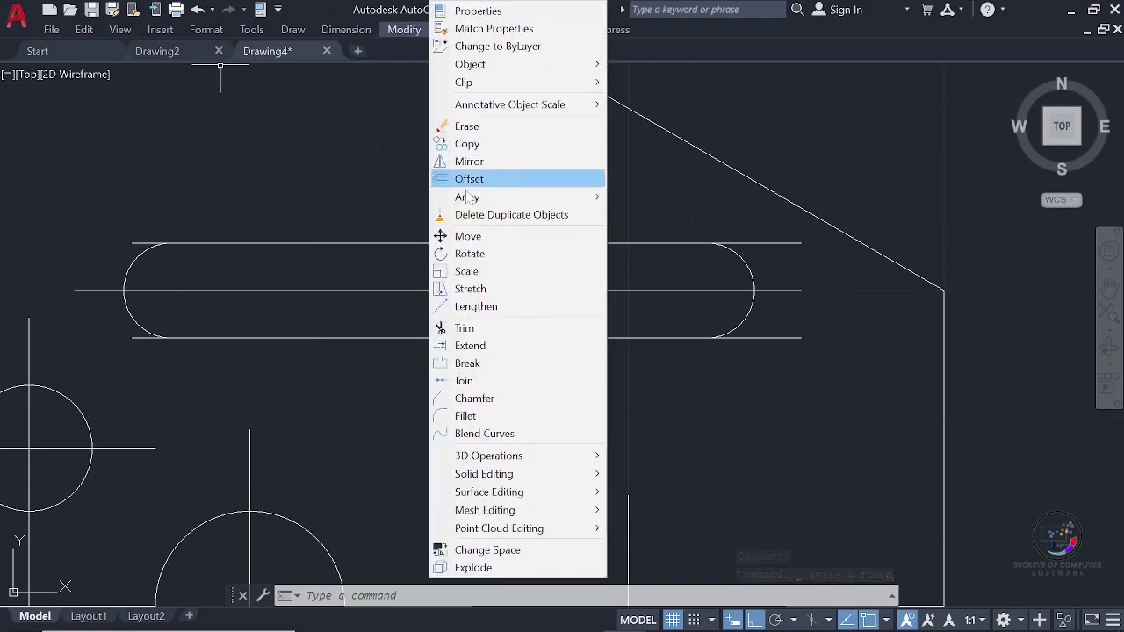
left_click(483, 327)
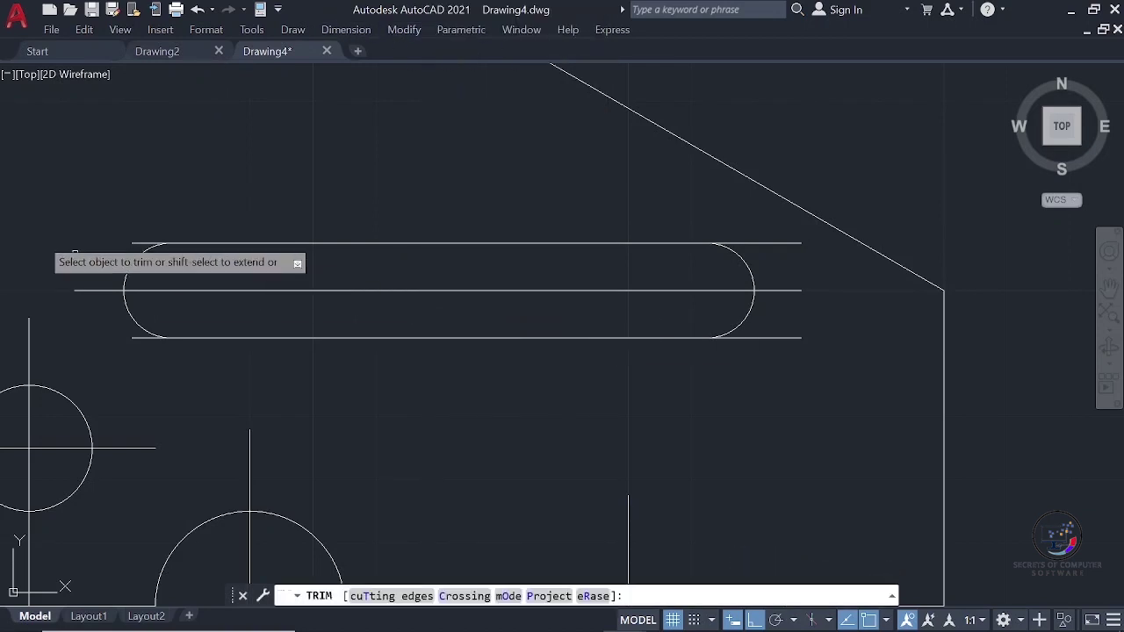
left_click(143, 243)
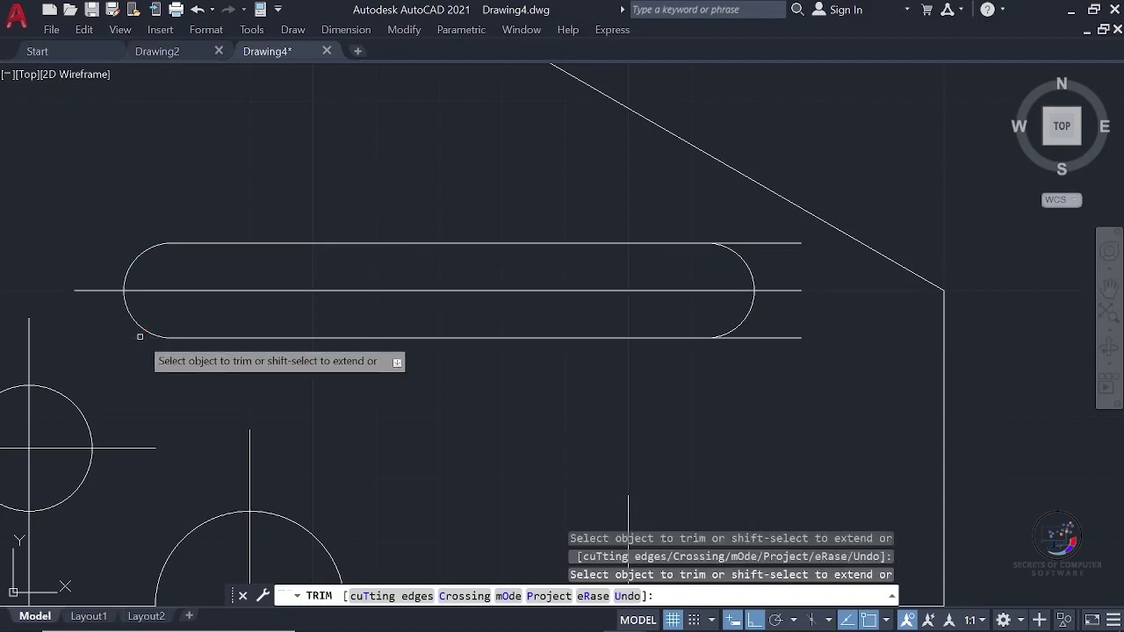
left_click(770, 247)
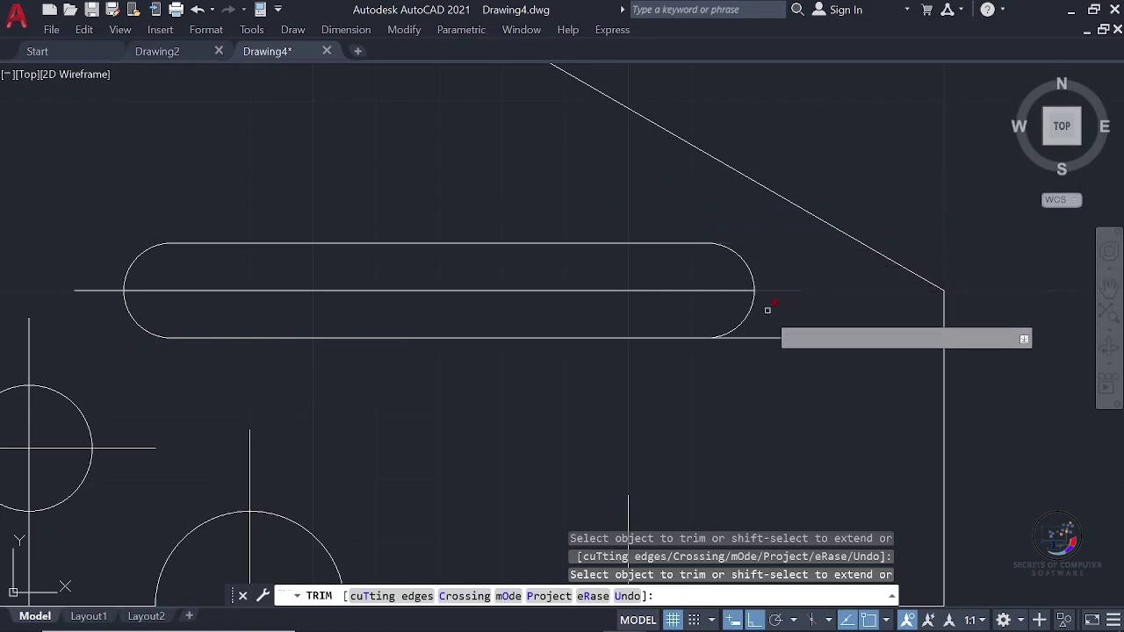
left_click(765, 337)
scroll(780, 352, "down", 5)
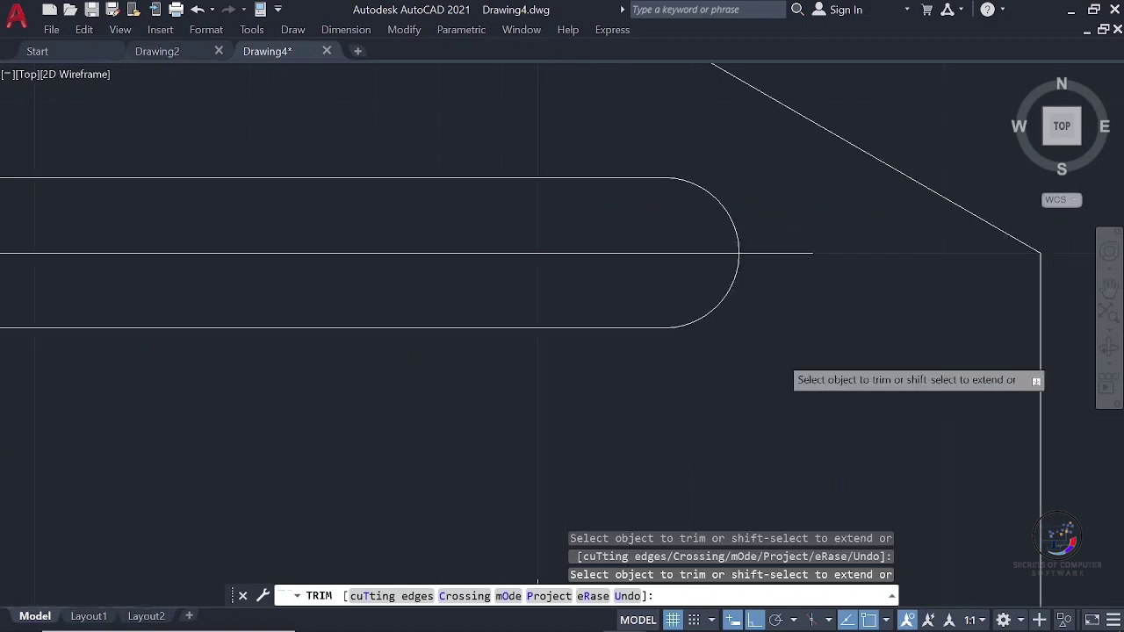
scroll(799, 413, "up", 2)
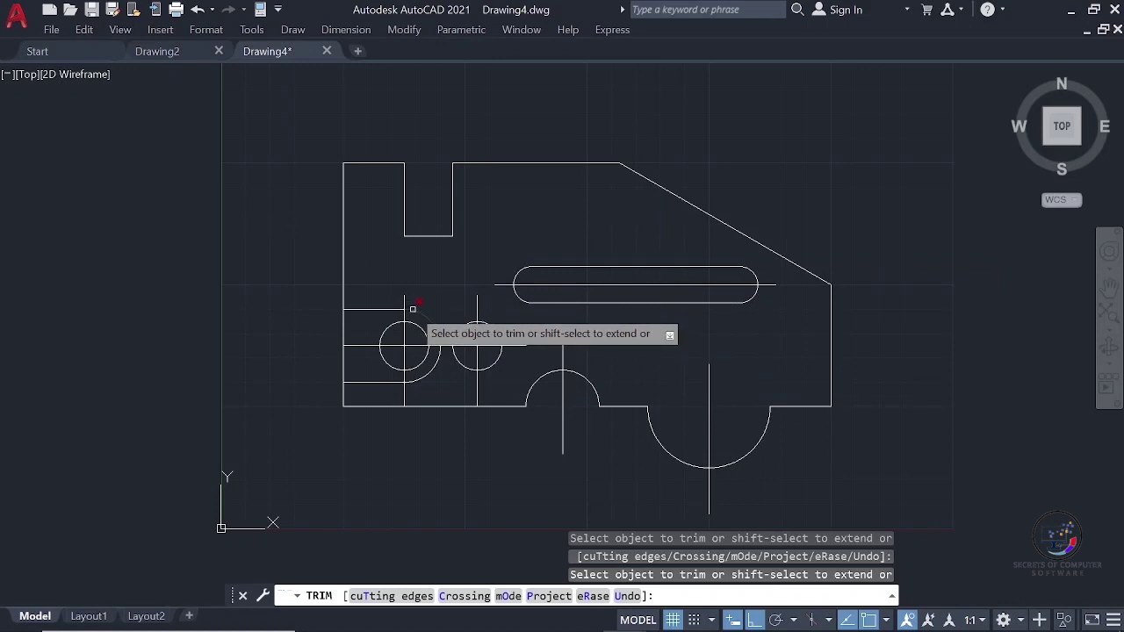
key("Escape")
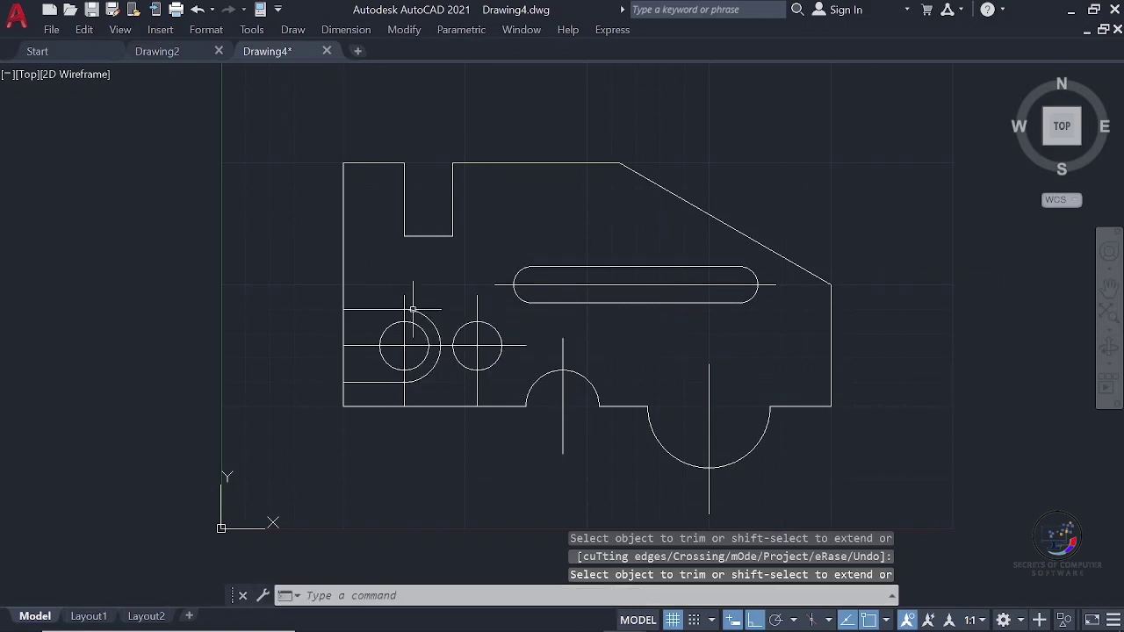
- Chamfer the outline's lower-left corner with both chamfer distances set to 5 mm
left_click(404, 30)
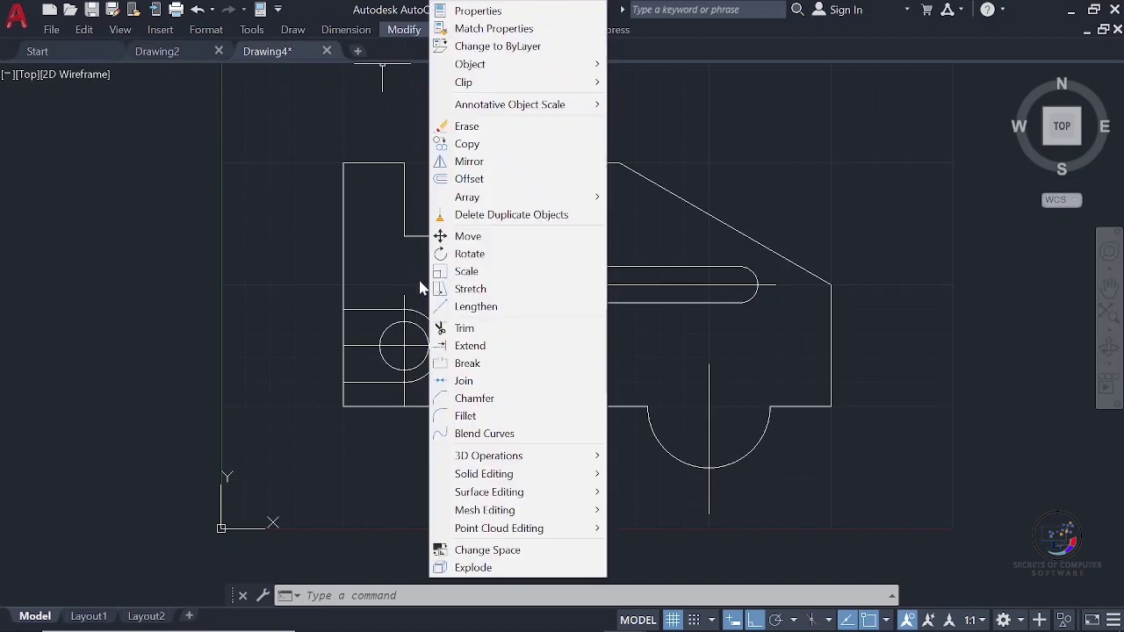
left_click(479, 402)
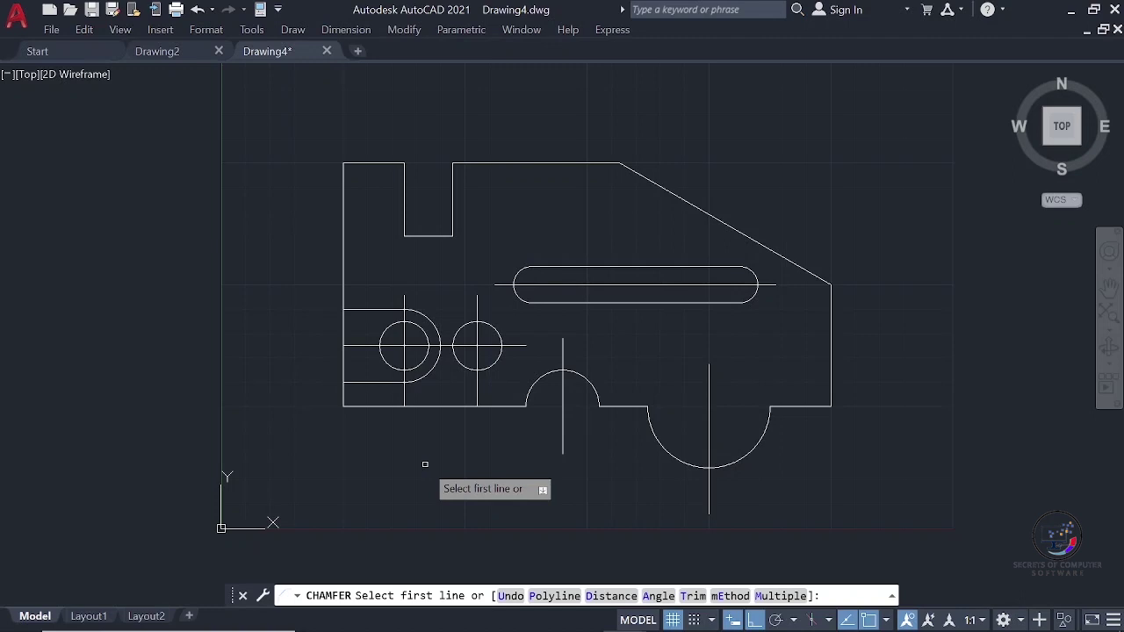
type("D")
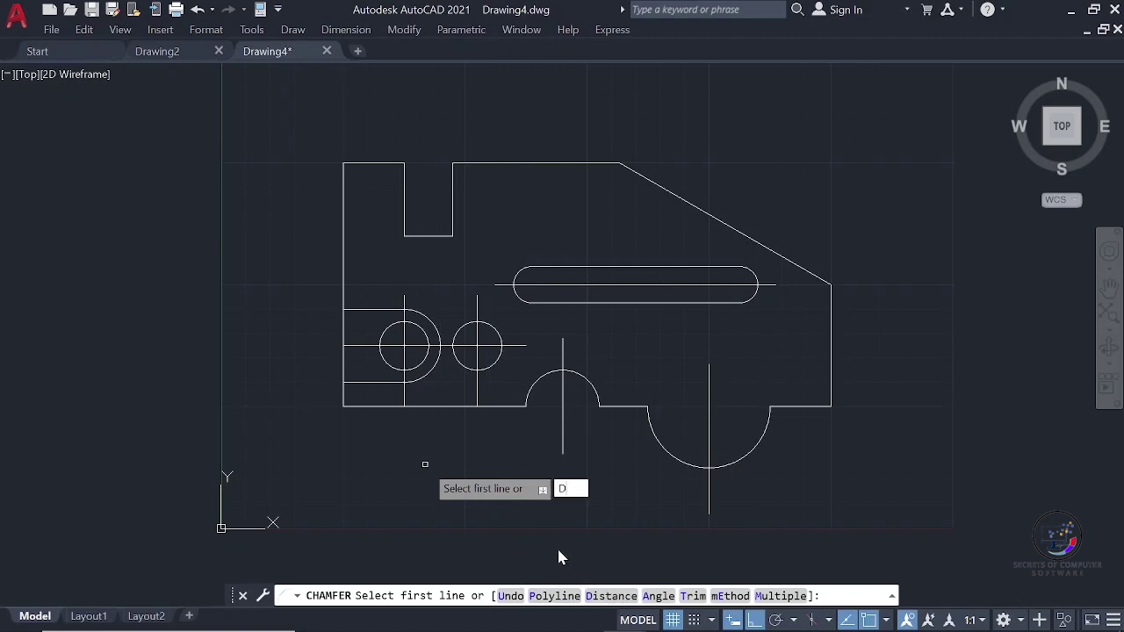
key("Return")
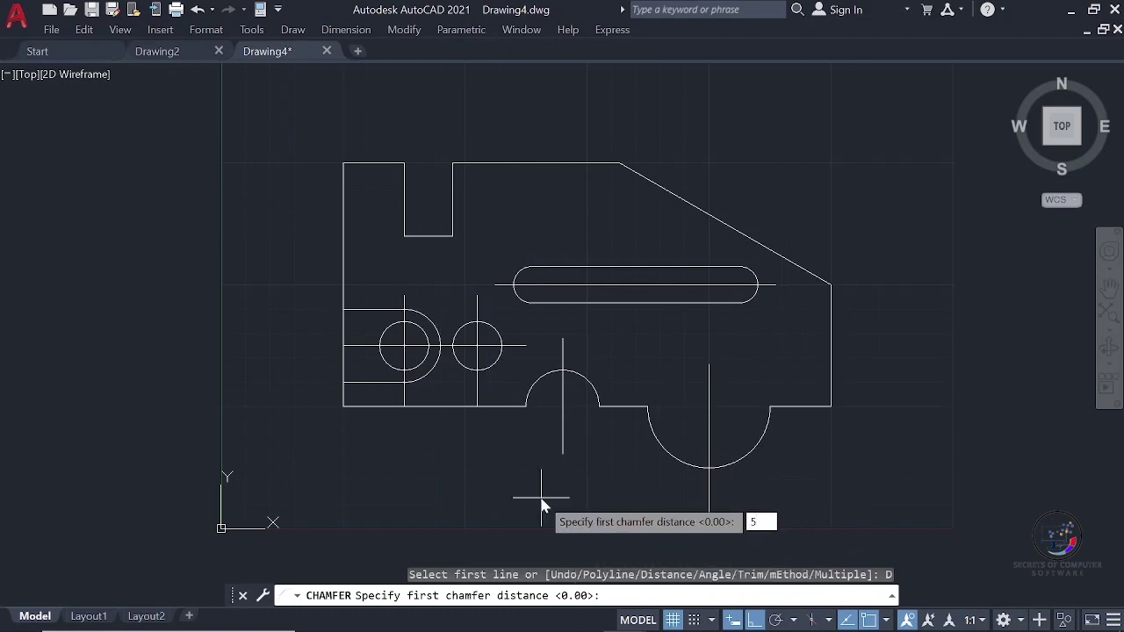
key("Return")
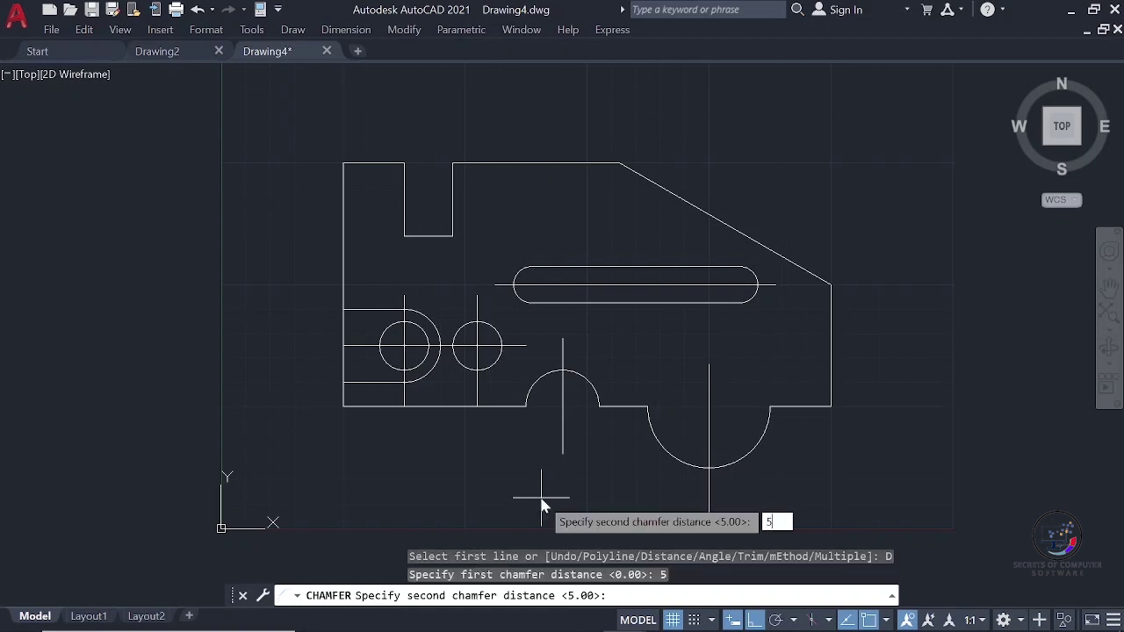
key("Return")
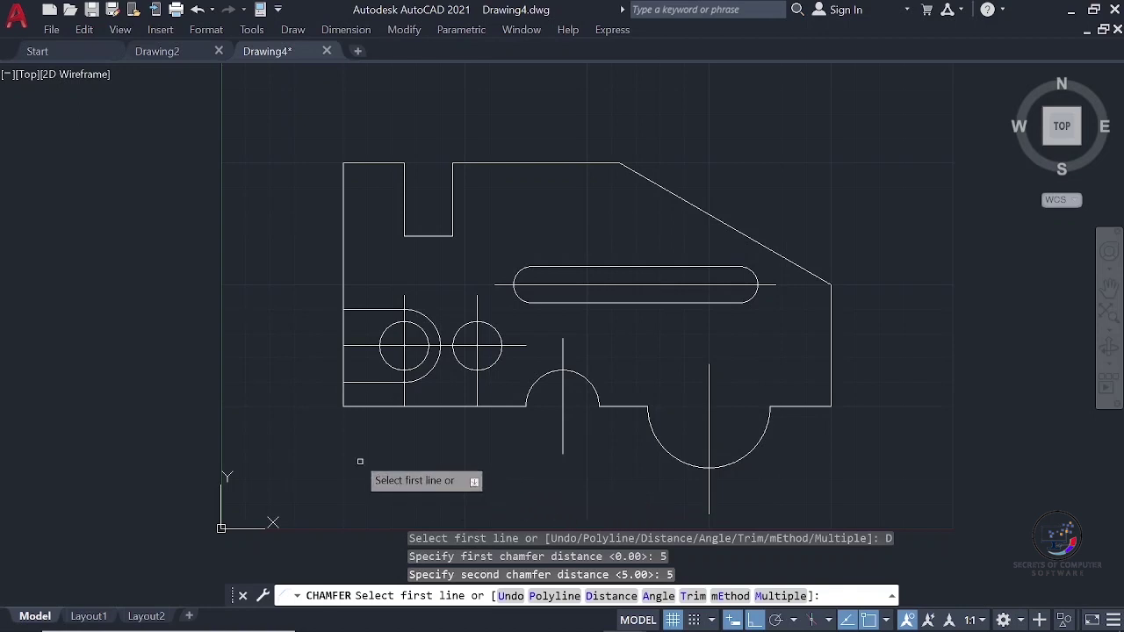
left_click(345, 397)
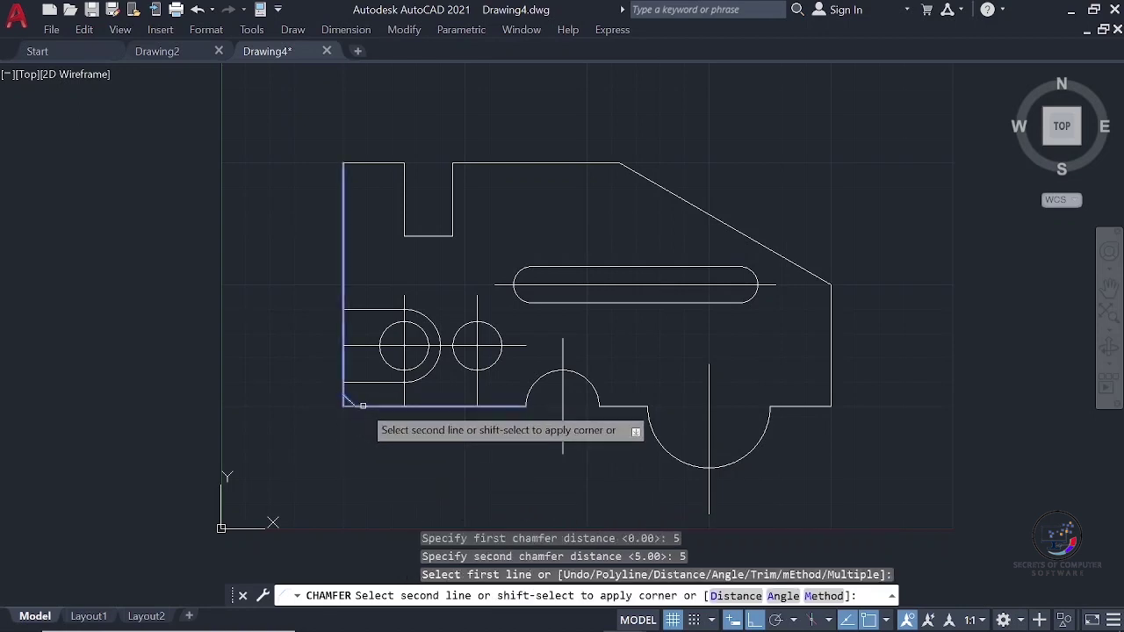
left_click(363, 406)
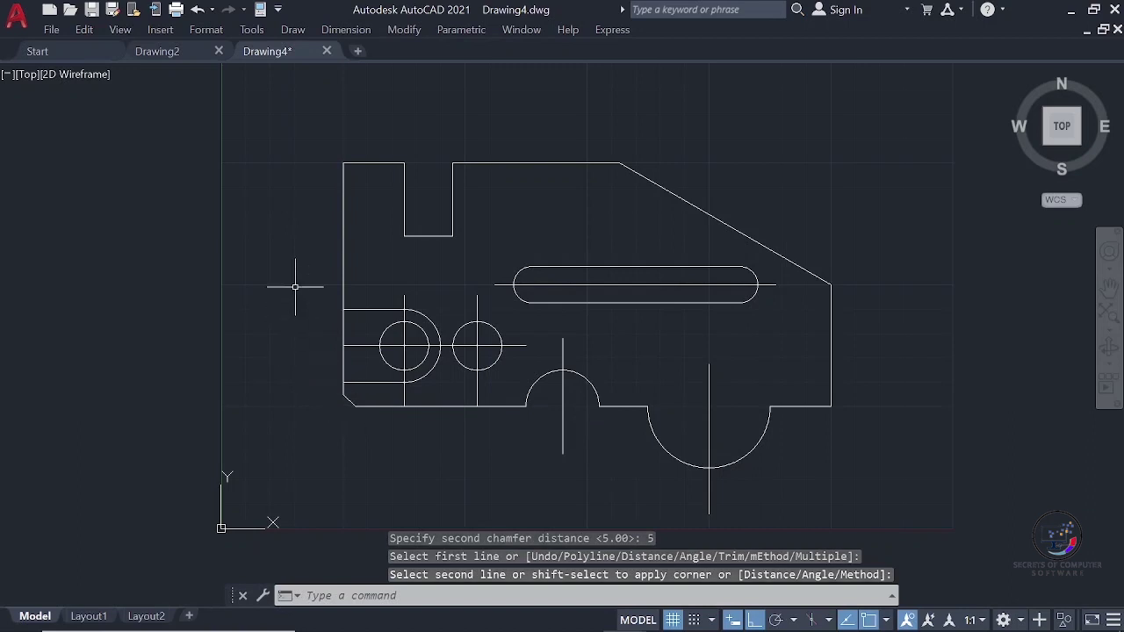
- Chamfer the outline's upper-left corner with the same 5 mm distances
key("Return")
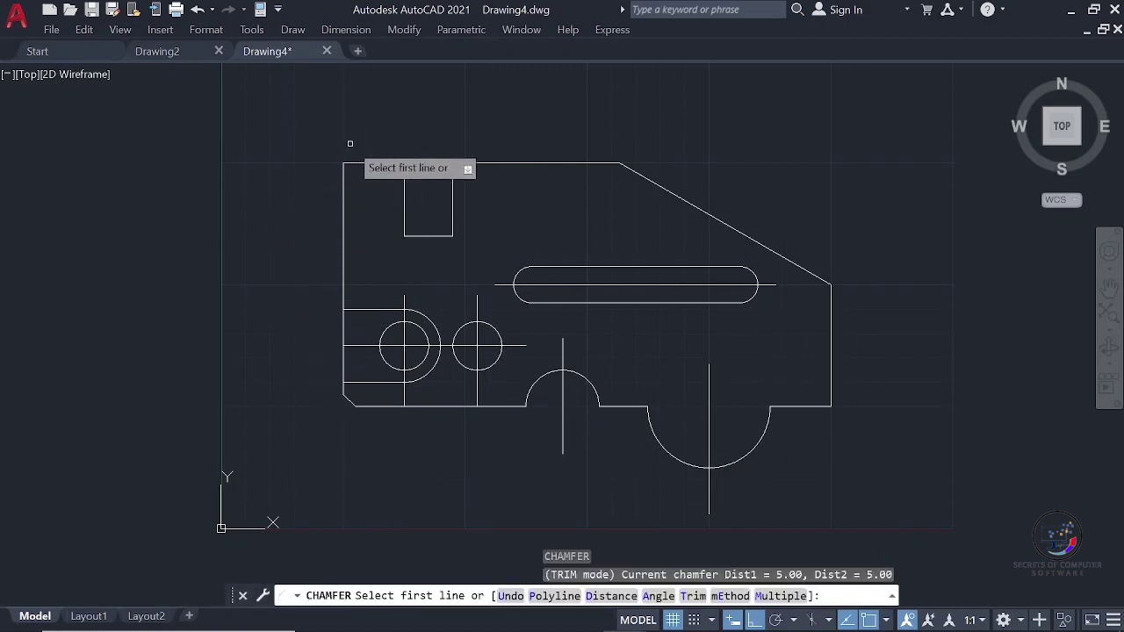
left_click(350, 165)
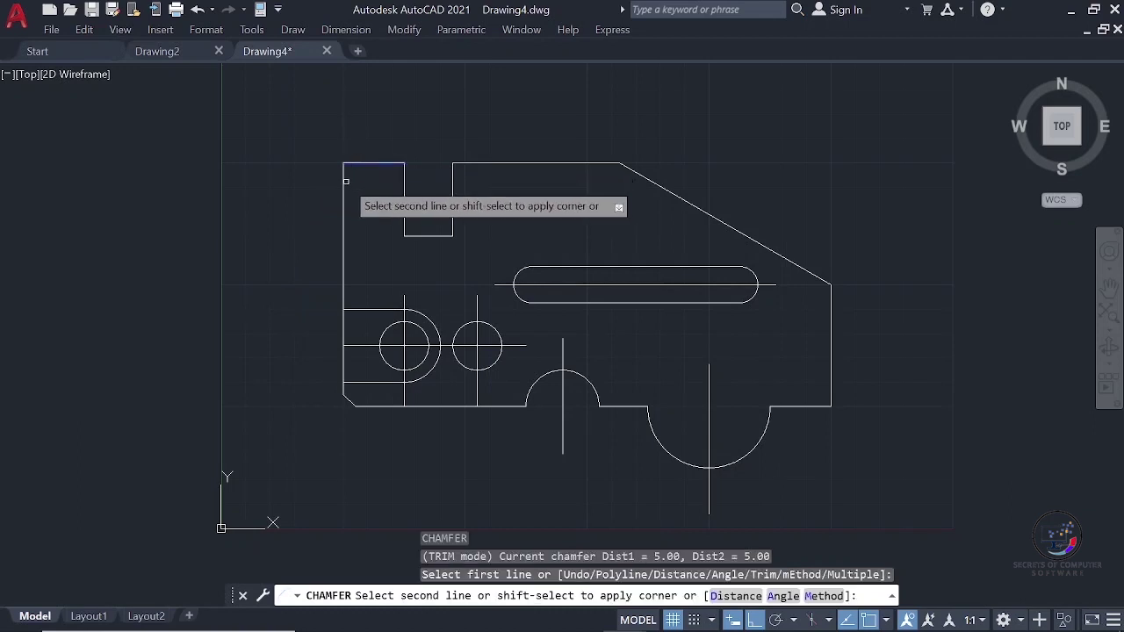
left_click(343, 186)
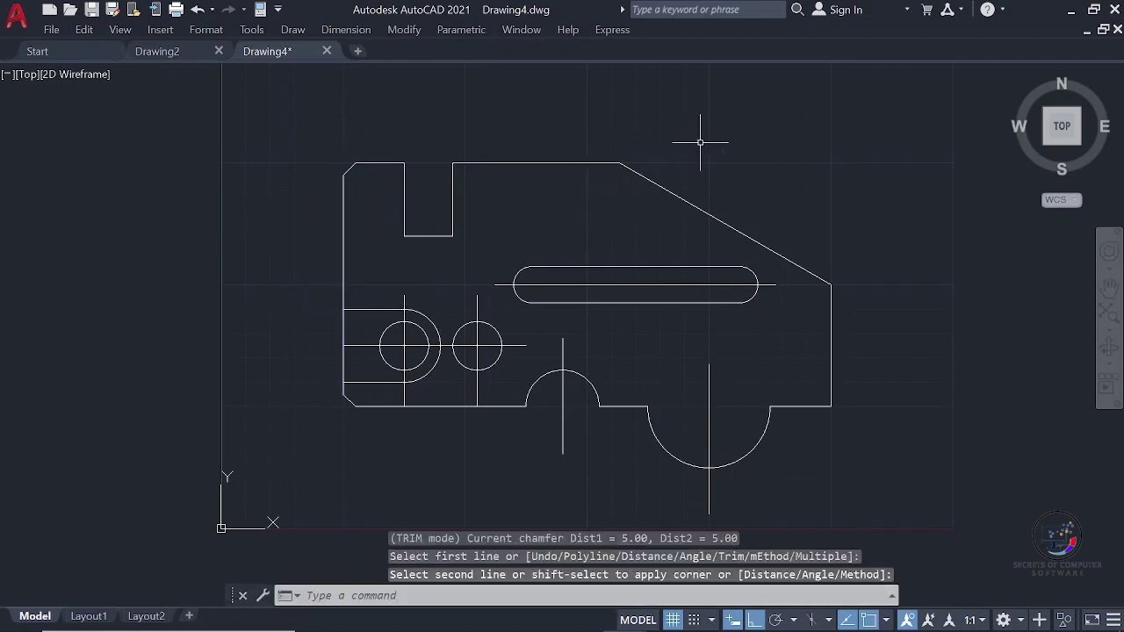
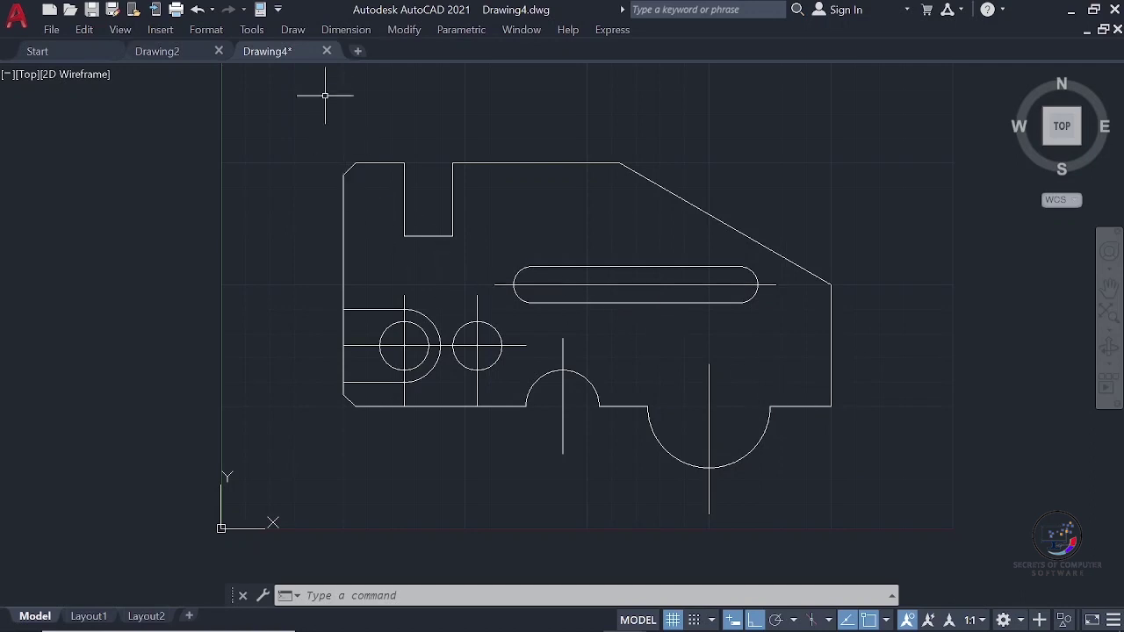
- Fillet the lower-left corner of the top notch with a radius of 5 mm
left_click(403, 29)
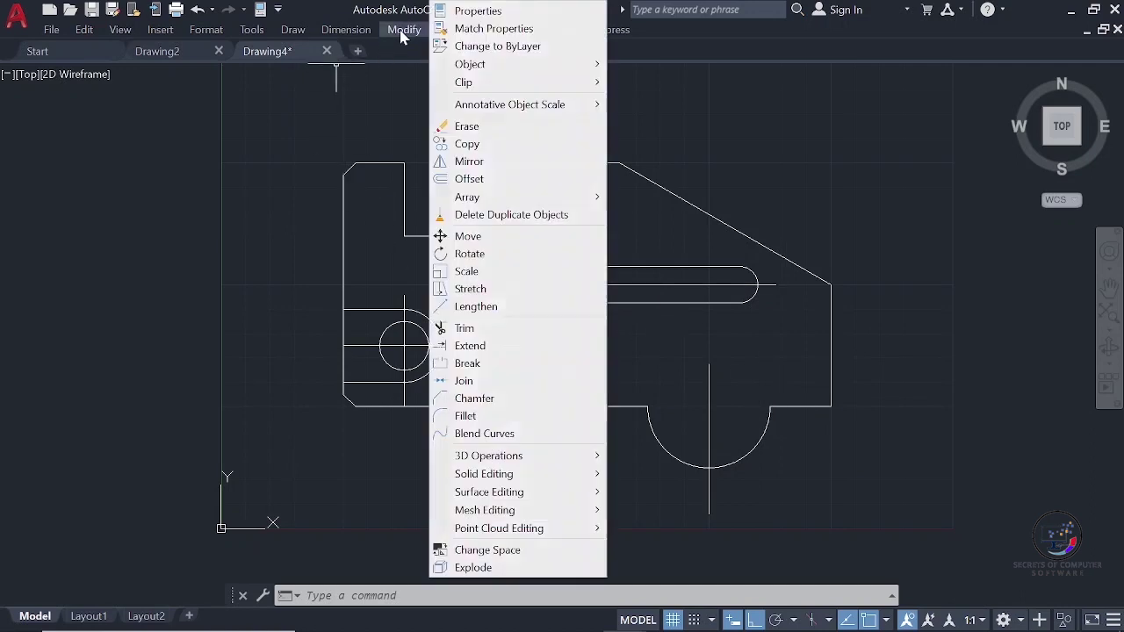
left_click(466, 416)
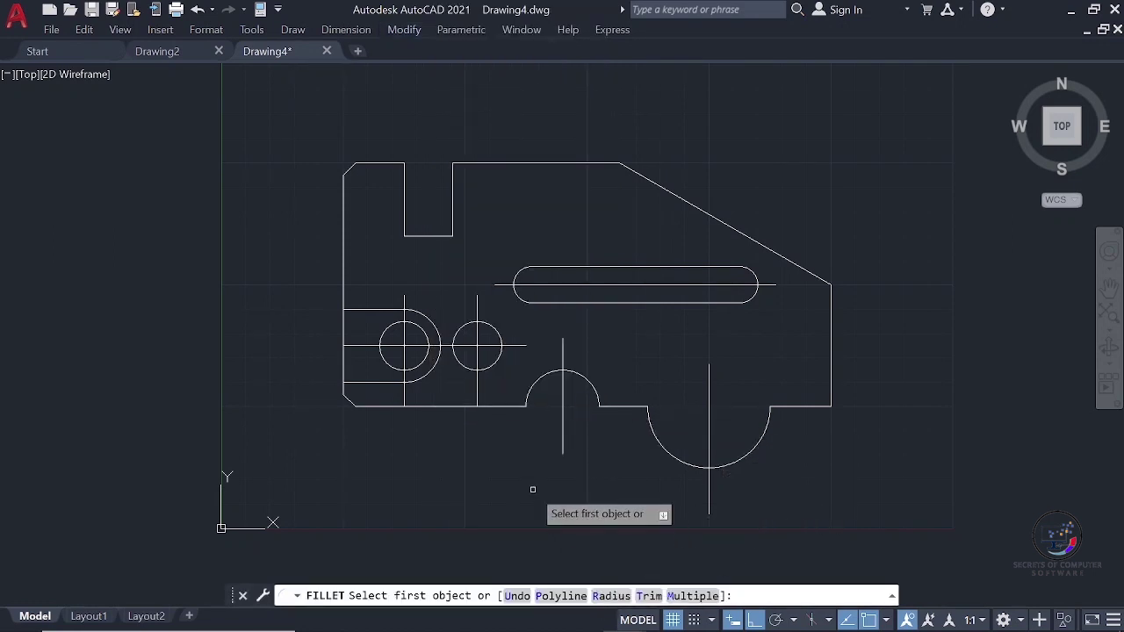
type("R")
key("Return")
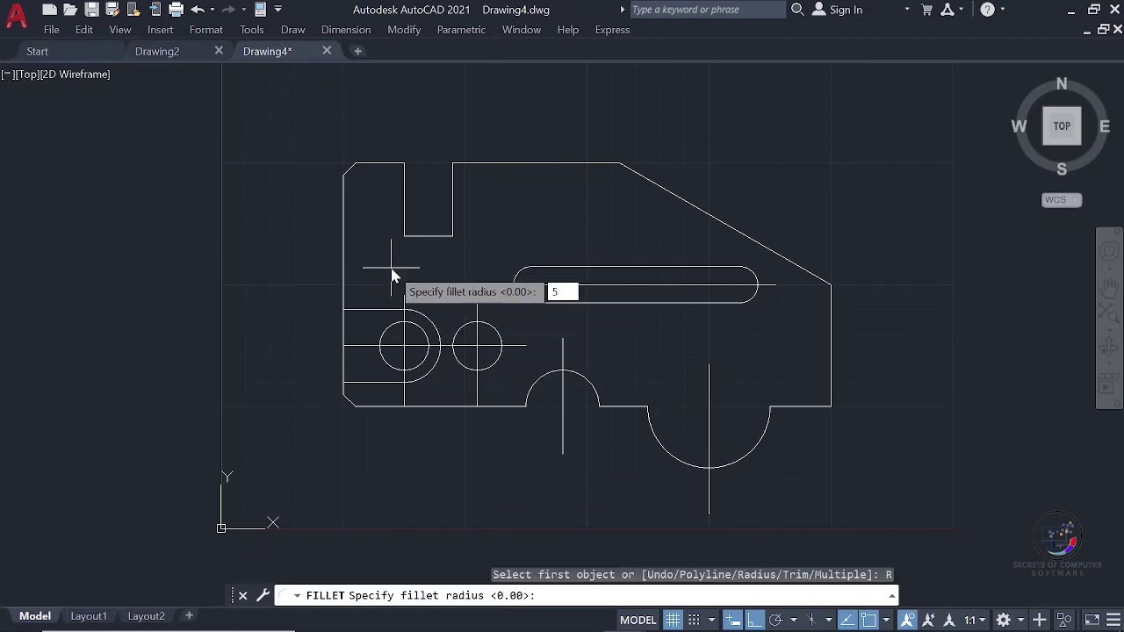
key("Return")
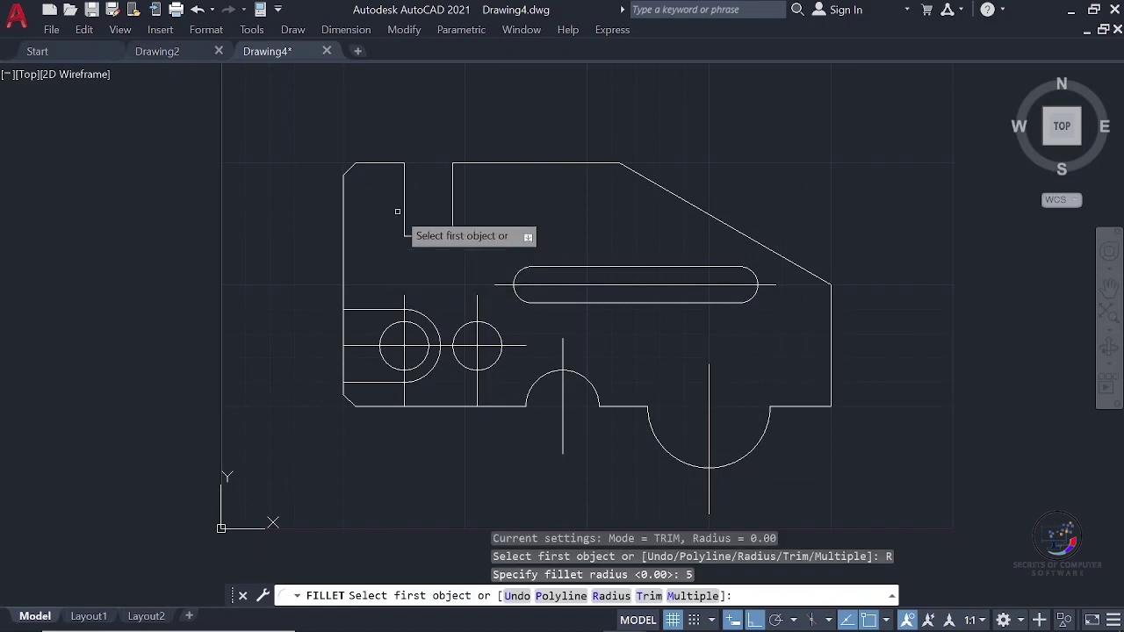
left_click(404, 222)
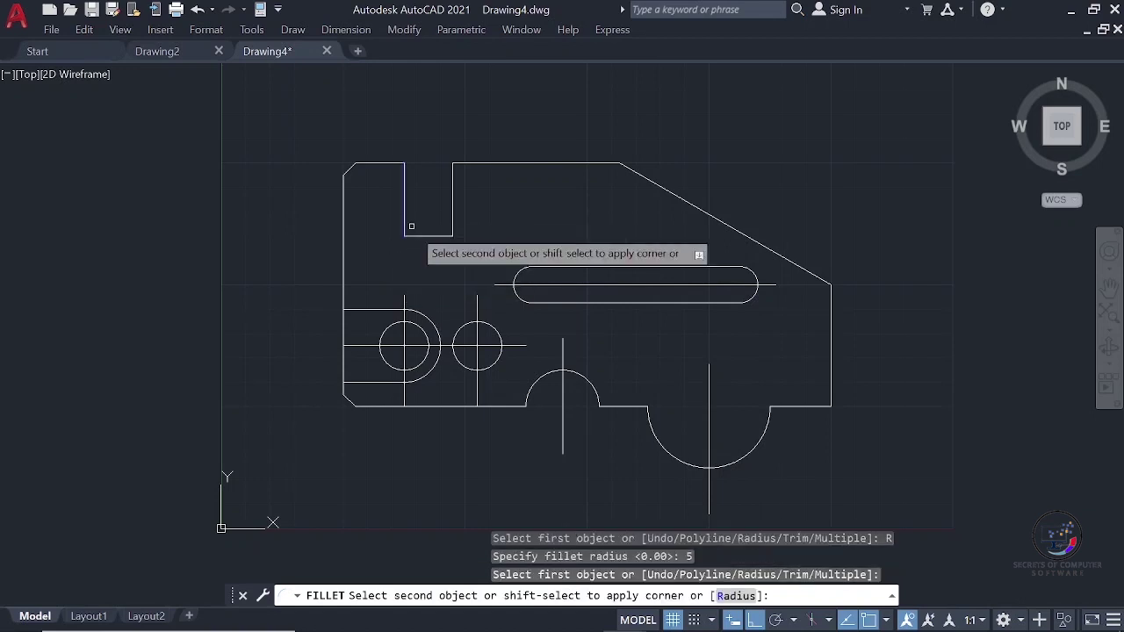
left_click(416, 234)
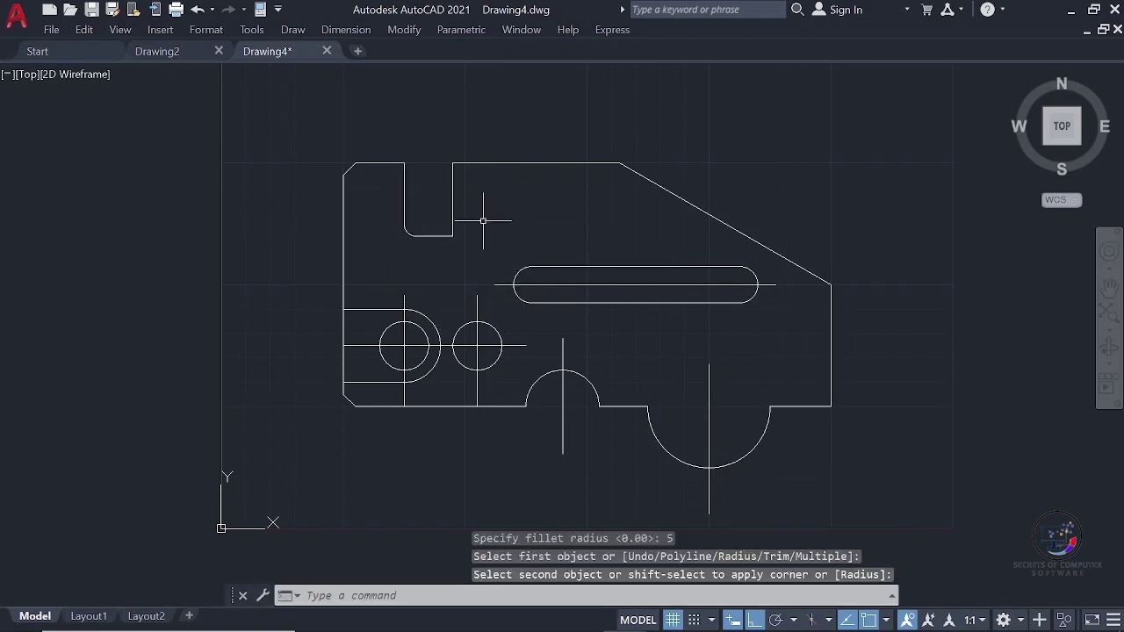
- Fillet the lower-right corner of the top notch with the same 5 mm radius
key("Return")
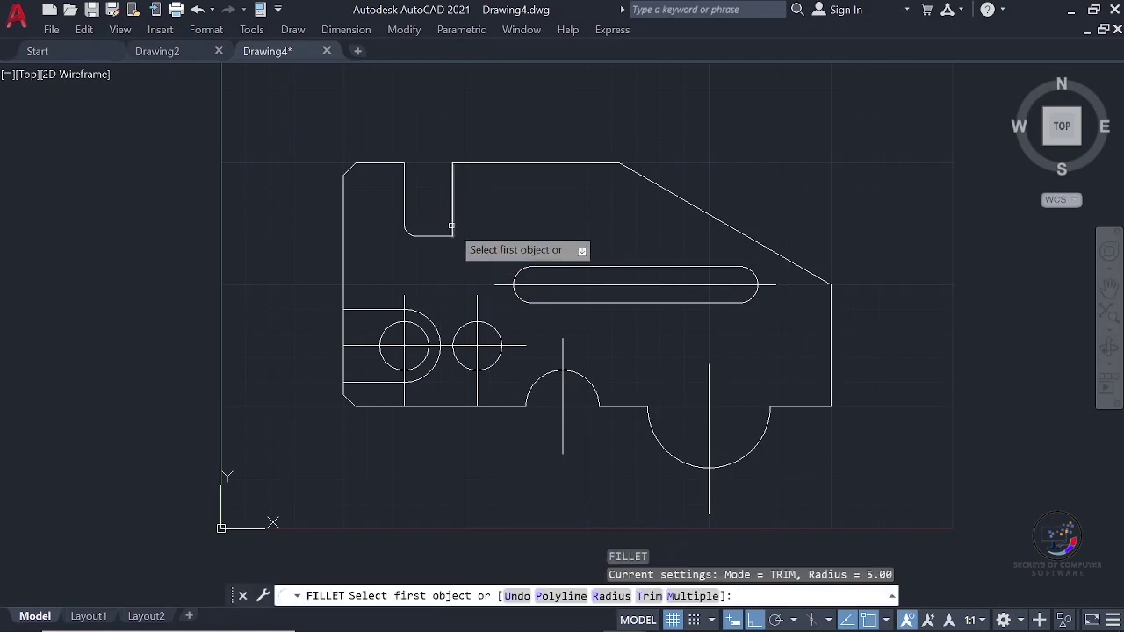
left_click(451, 225)
left_click(439, 234)
key("Return")
key("Escape")
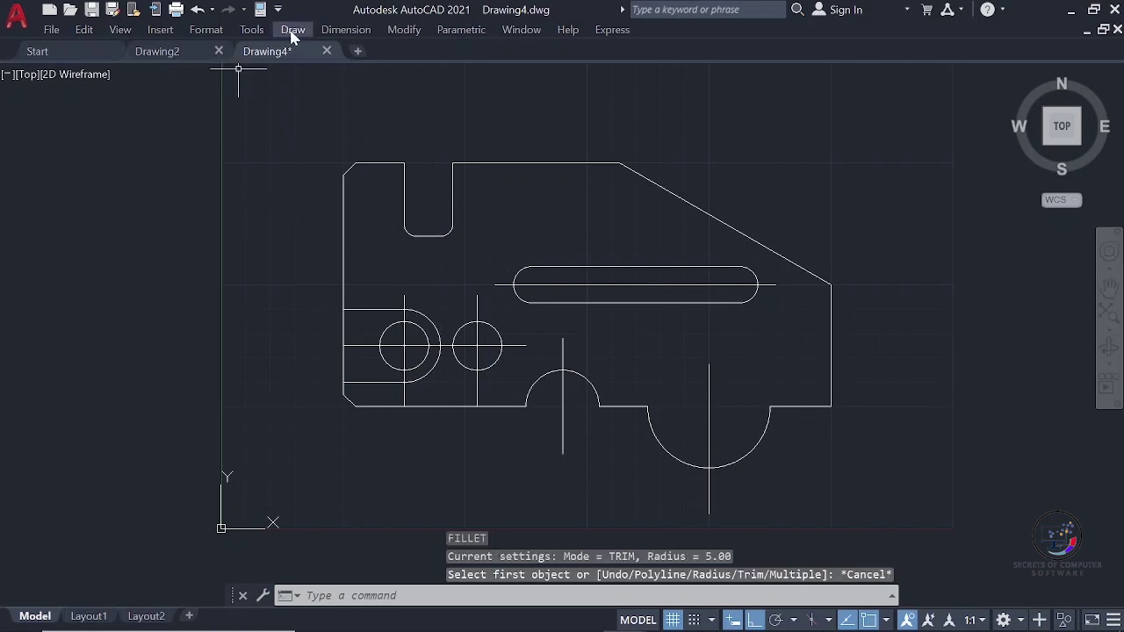
- Fillet the outline's lower-right corner with a radius of 10 mm
left_click(404, 30)
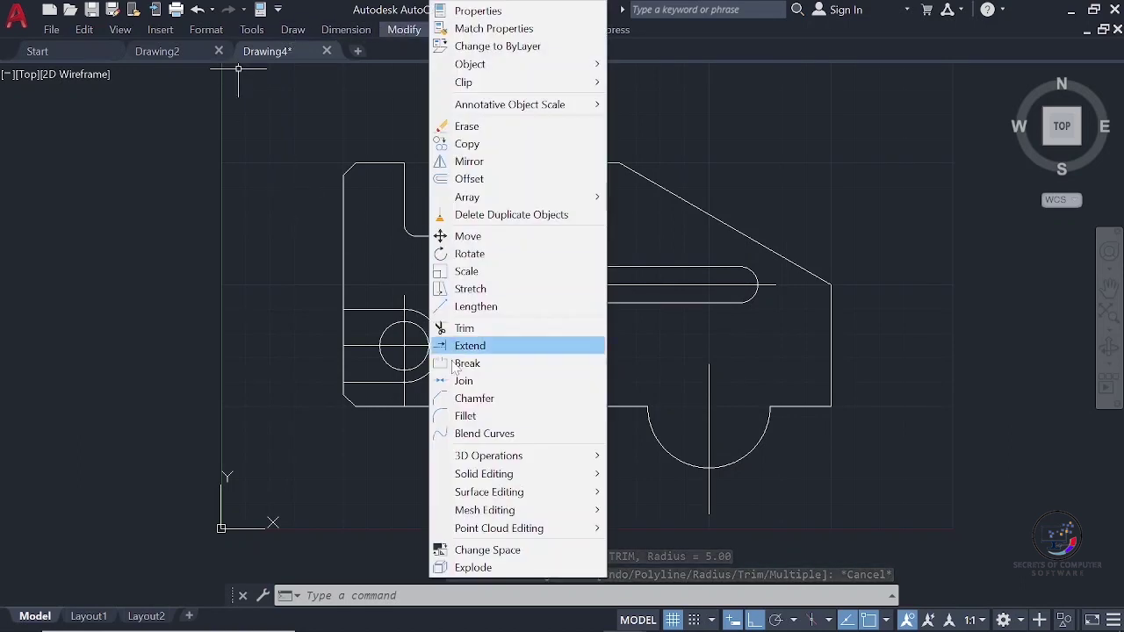
left_click(465, 415)
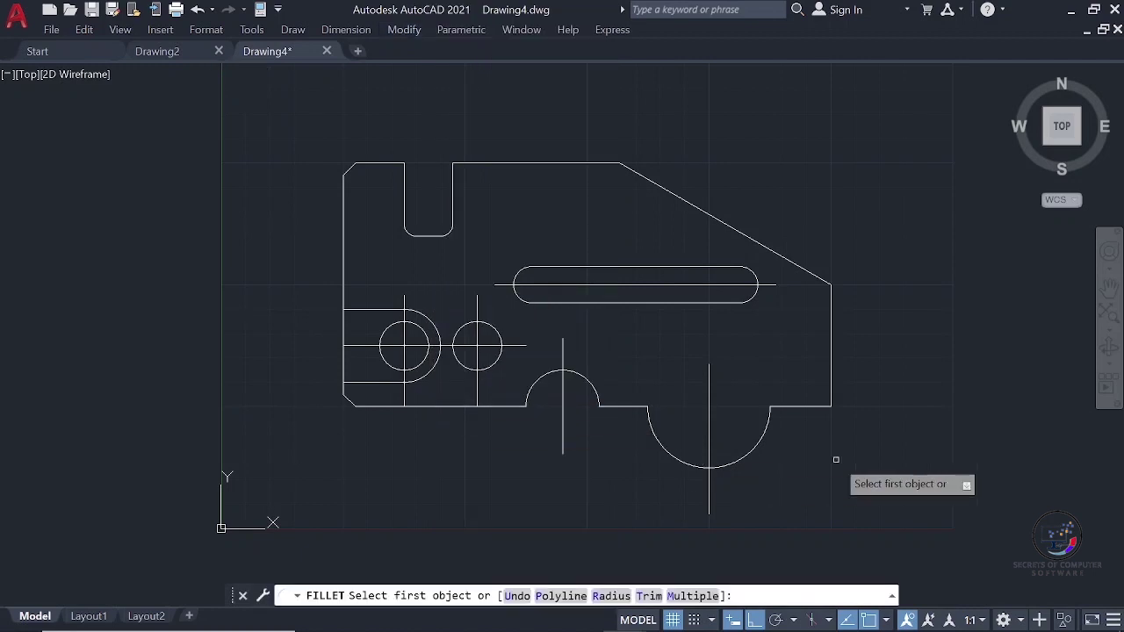
type("R")
key("Return")
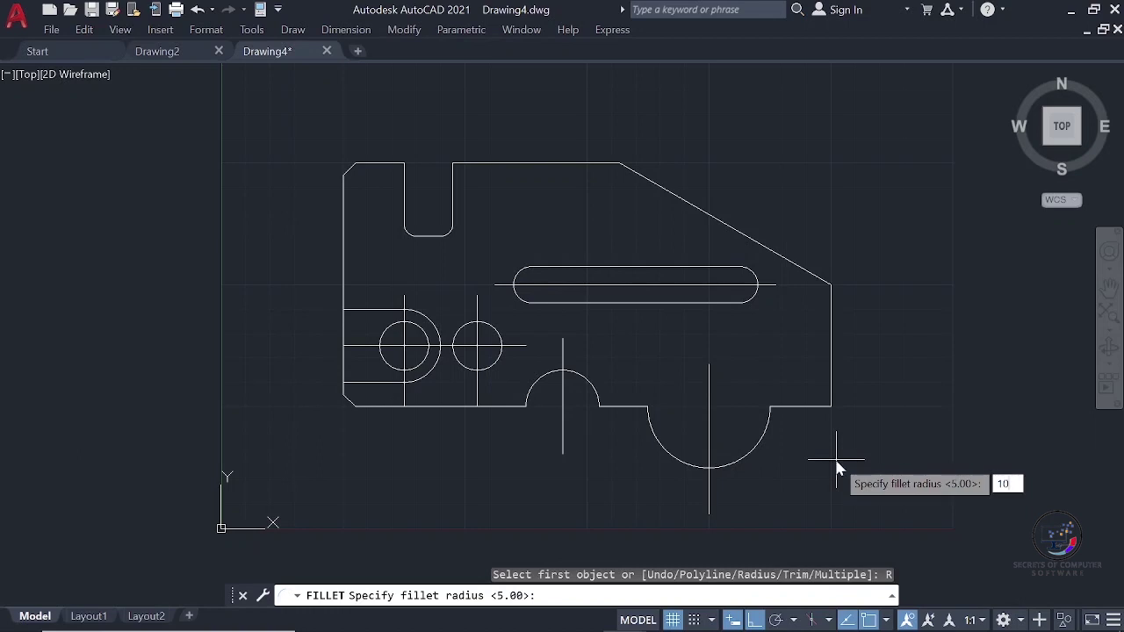
type("10")
key("Return")
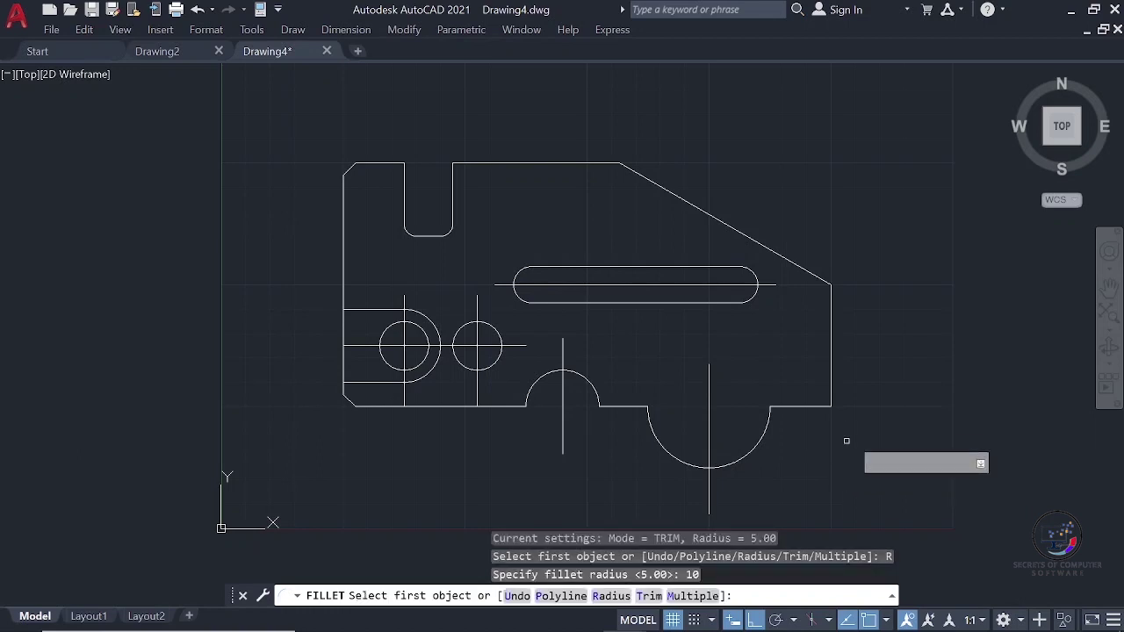
left_click(829, 397)
left_click(821, 405)
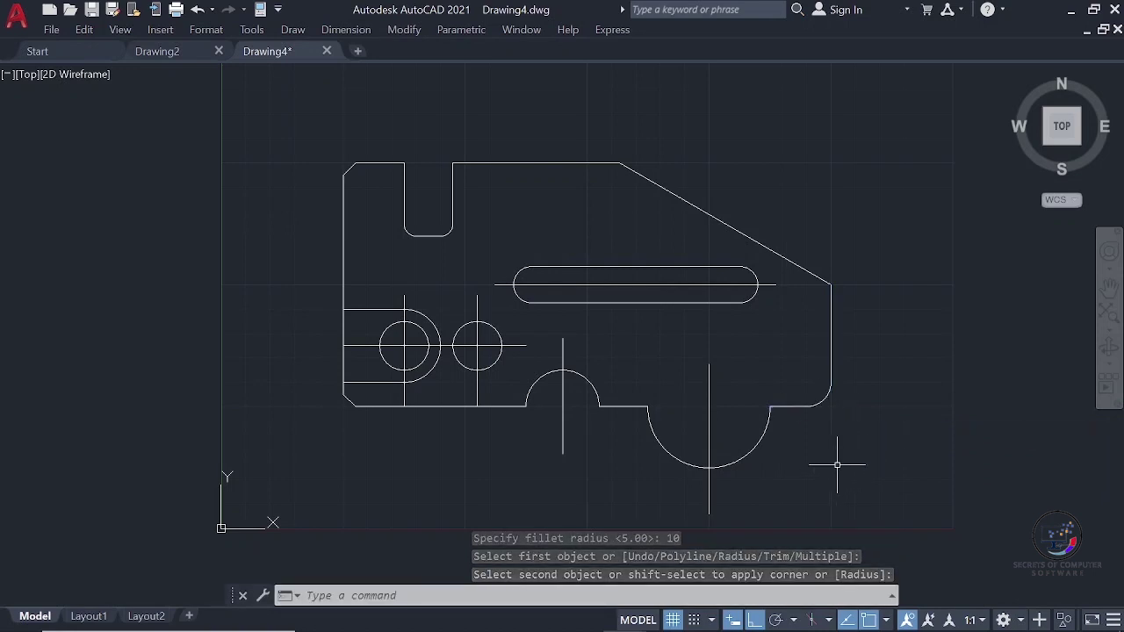
key("Escape")
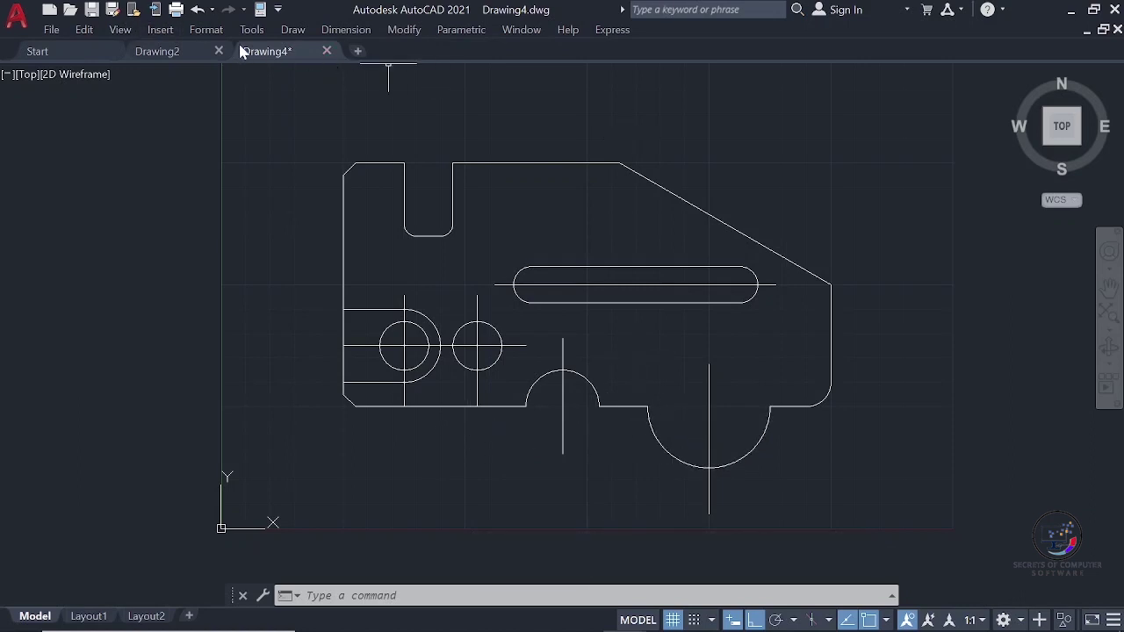
- Draw a horizontal line joining the two endpoints of the small upward semicircle on the outline's bottom edge
left_click(291, 30)
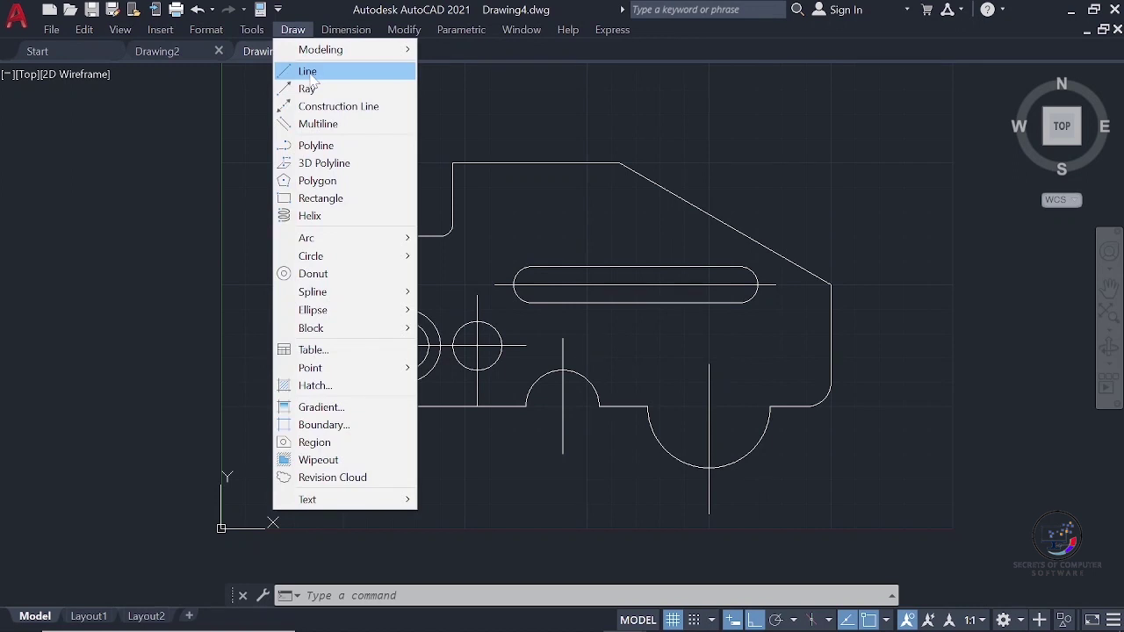
left_click(309, 72)
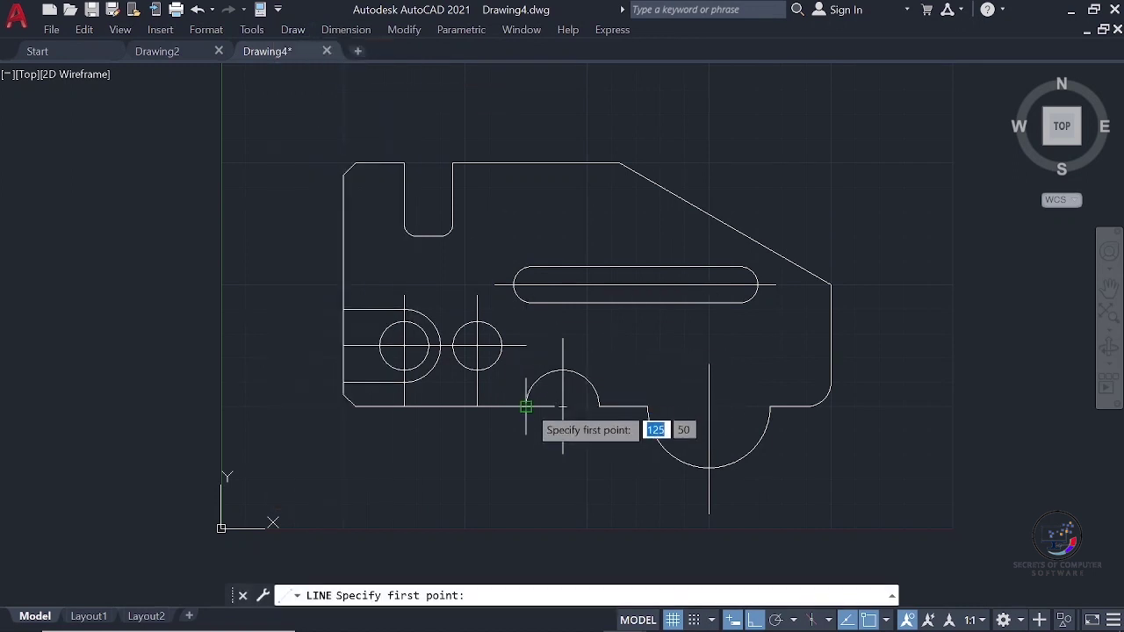
left_click(525, 407)
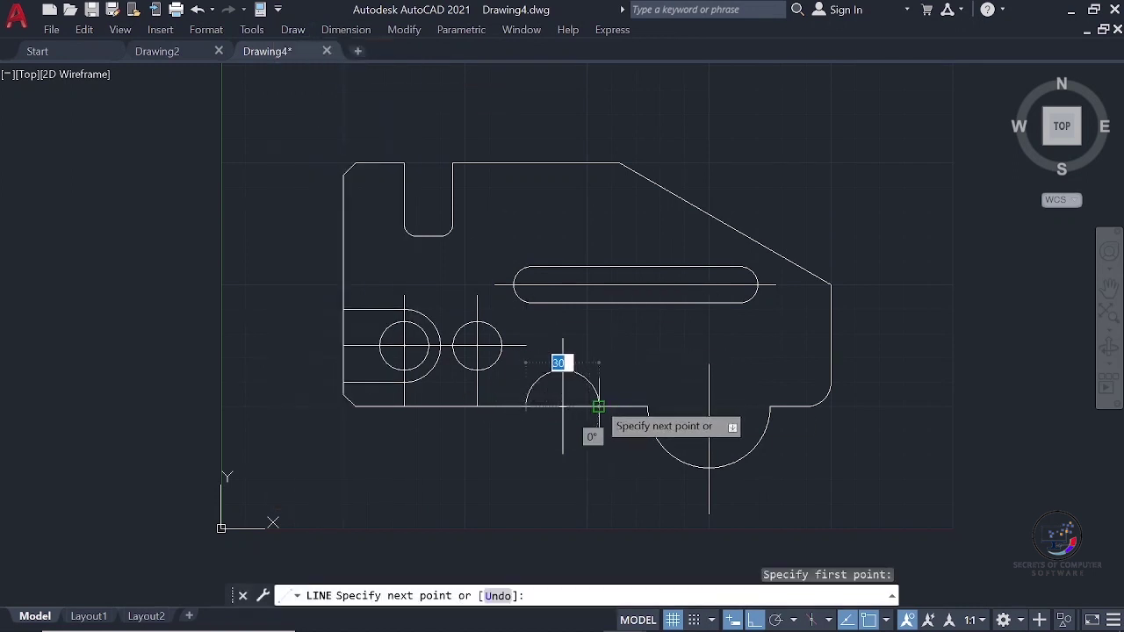
left_click(598, 407)
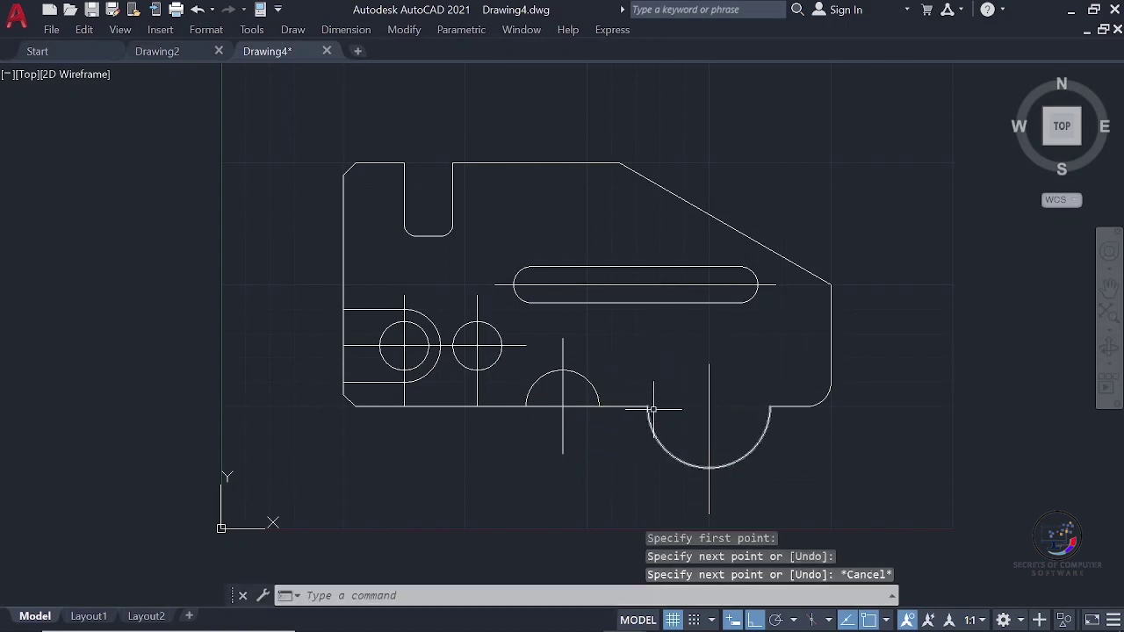
- Draw a horizontal line joining the two endpoints of the large downward semicircle on the bottom edge
key("Return")
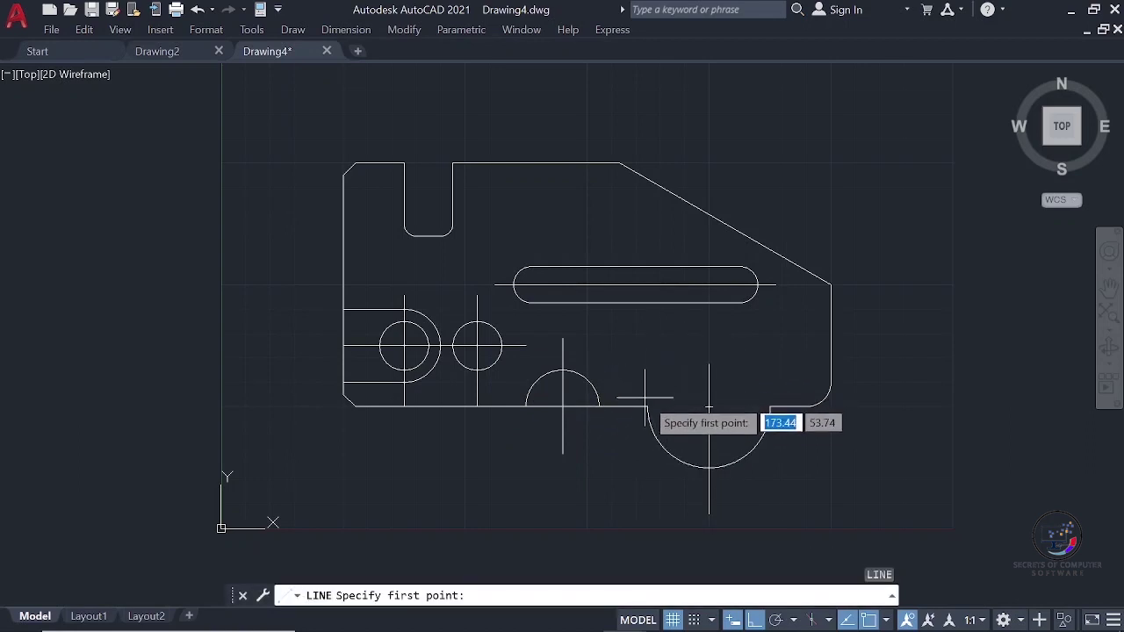
left_click(647, 407)
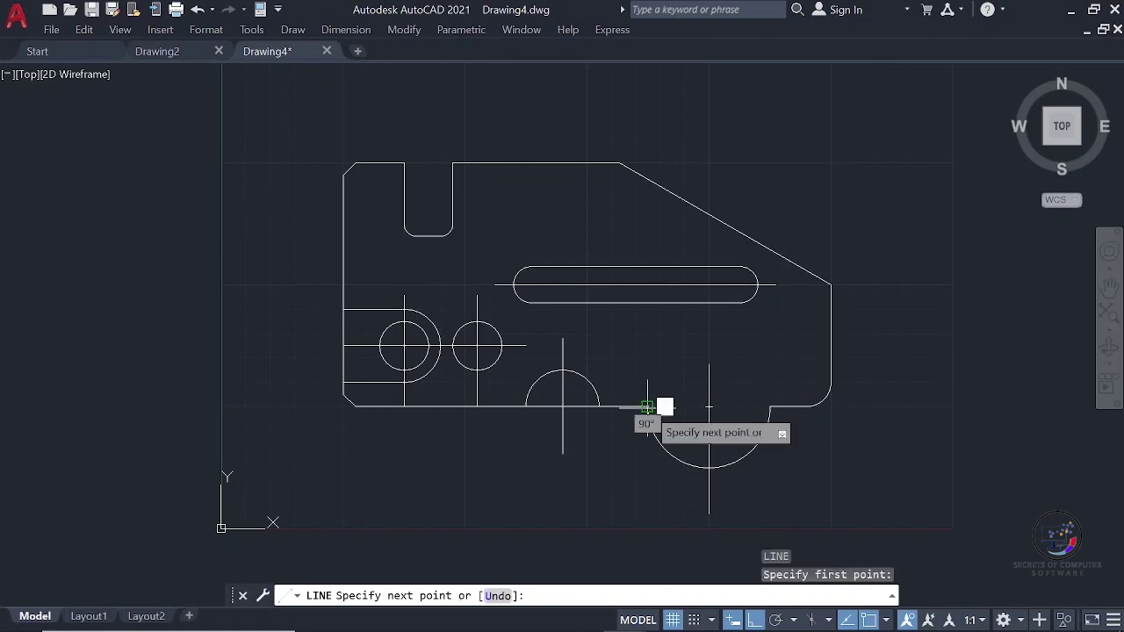
left_click(770, 407)
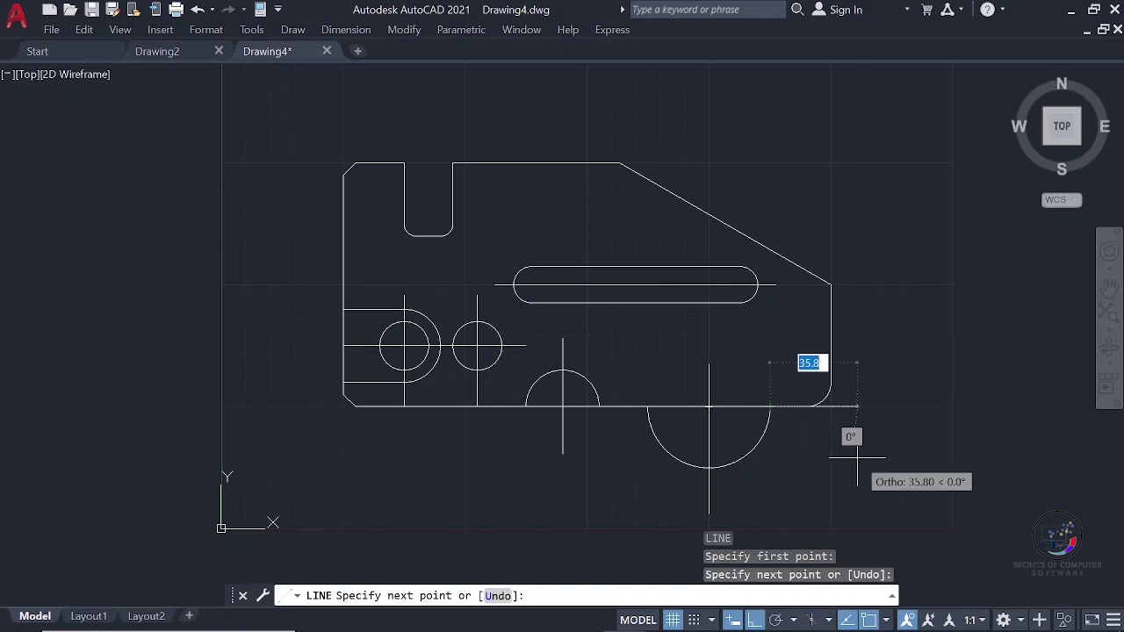
key("Escape")
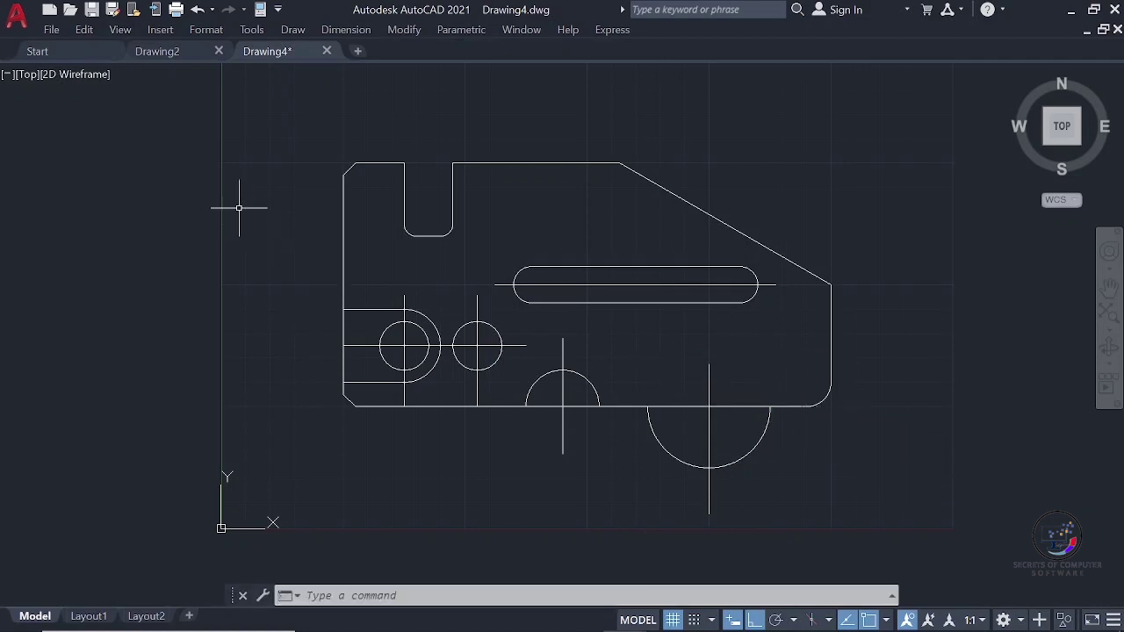
- Load the CENTER linetype from acadiso.lin into the drawing
left_click(203, 29)
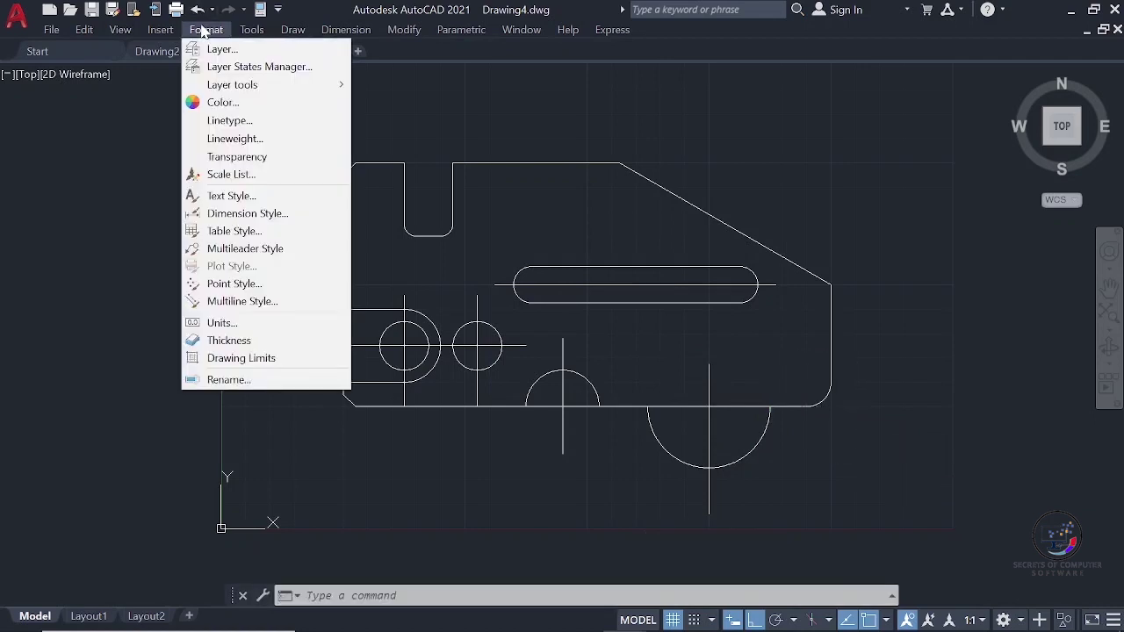
left_click(238, 124)
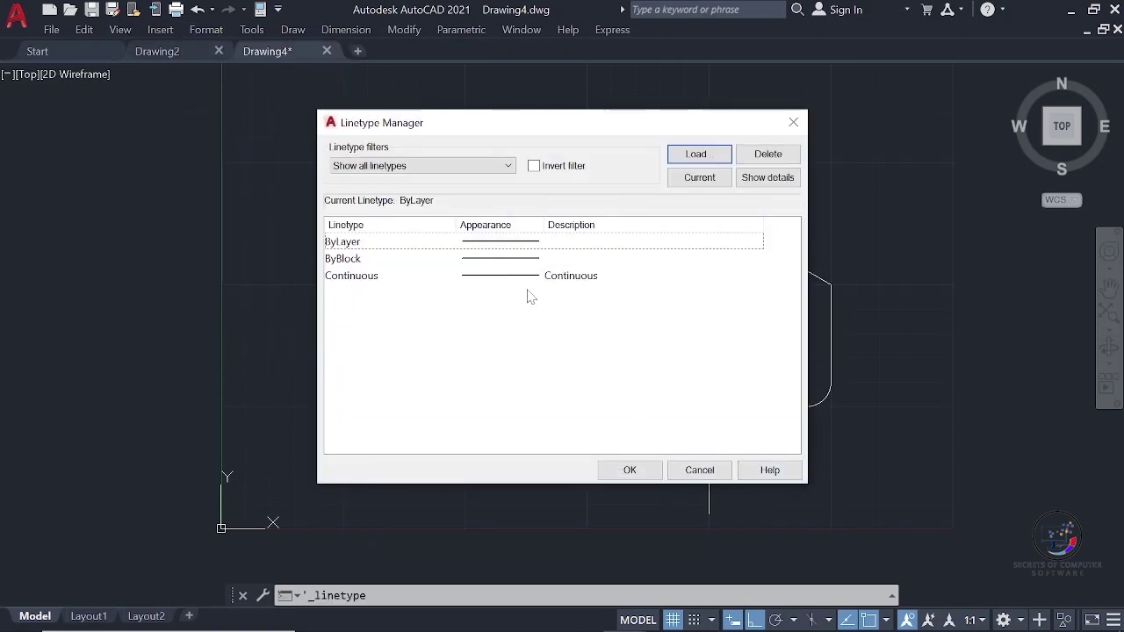
left_click(698, 155)
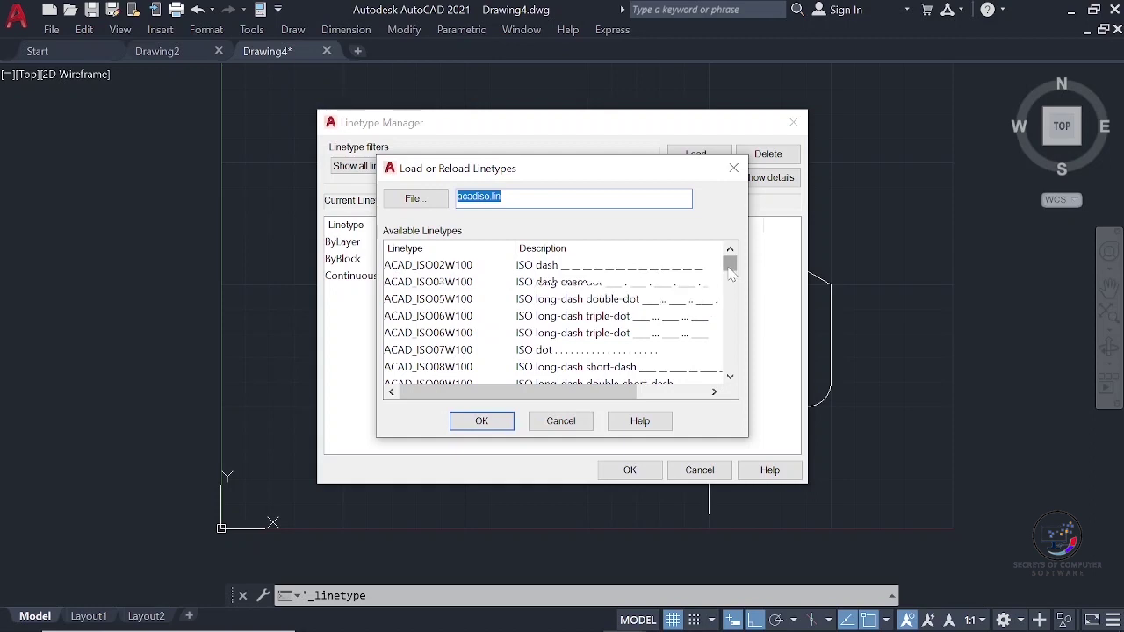
left_click_drag(729, 266, 729, 302)
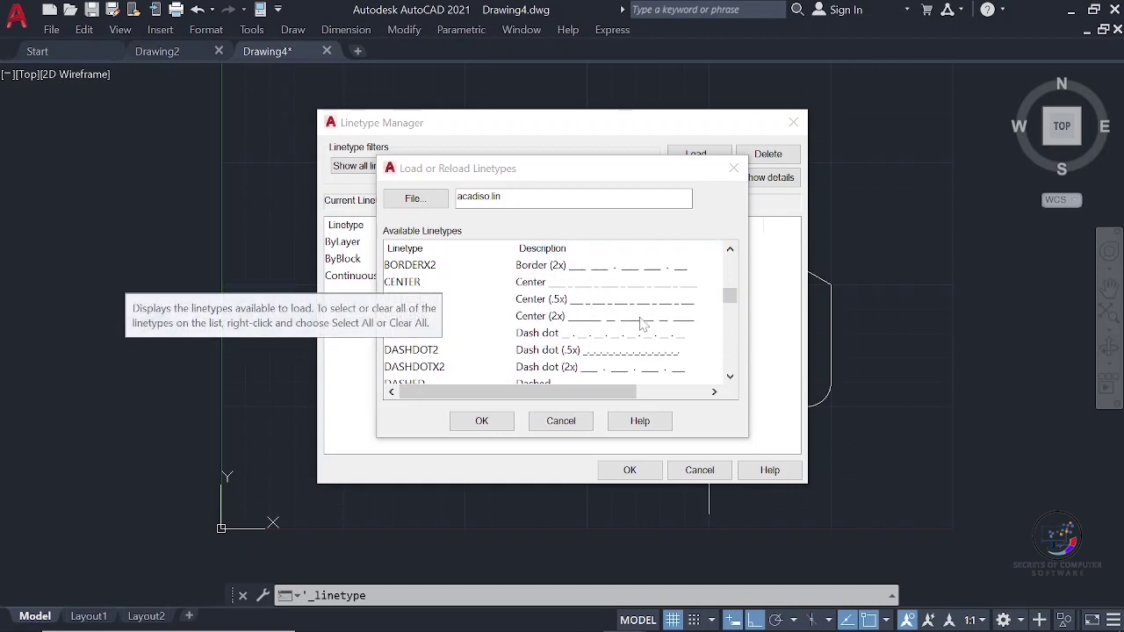
left_click(538, 285)
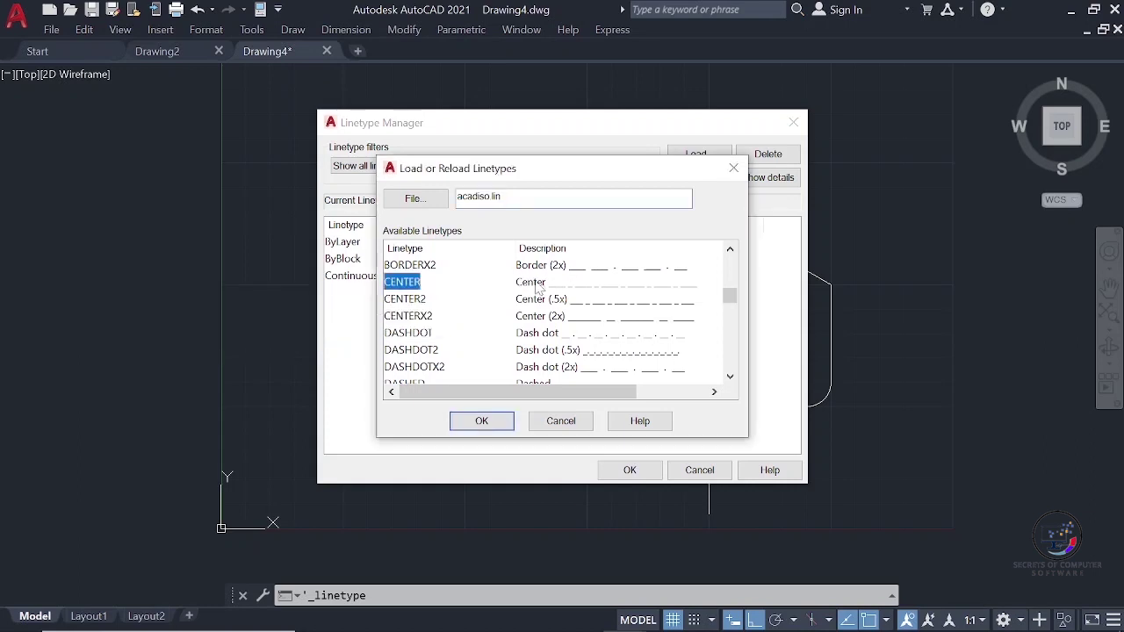
left_click(499, 421)
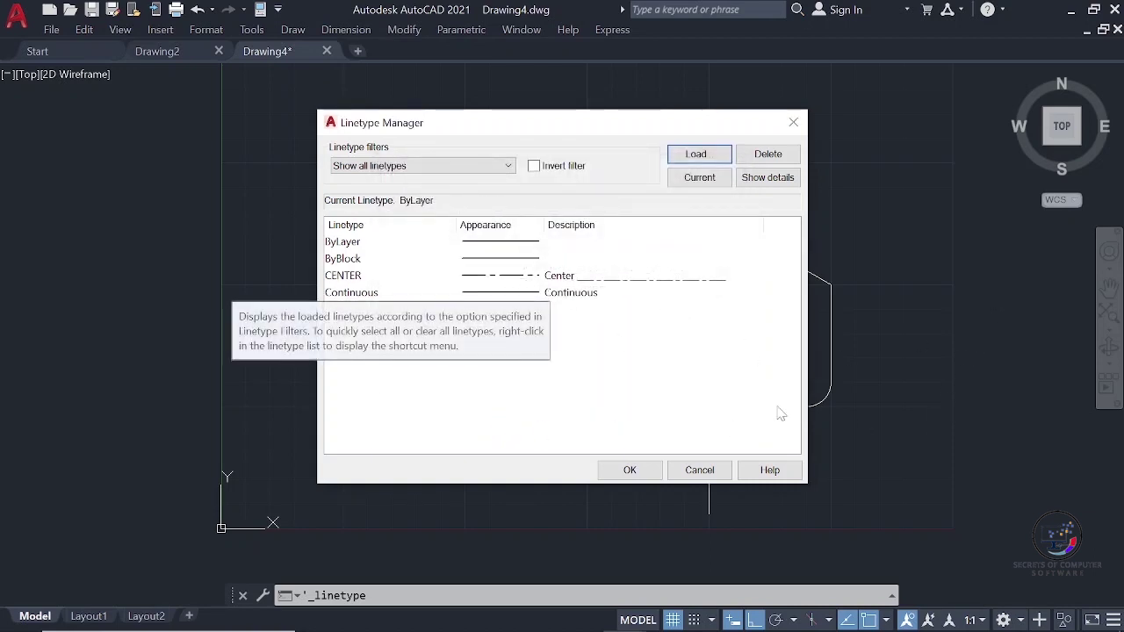
left_click(631, 471)
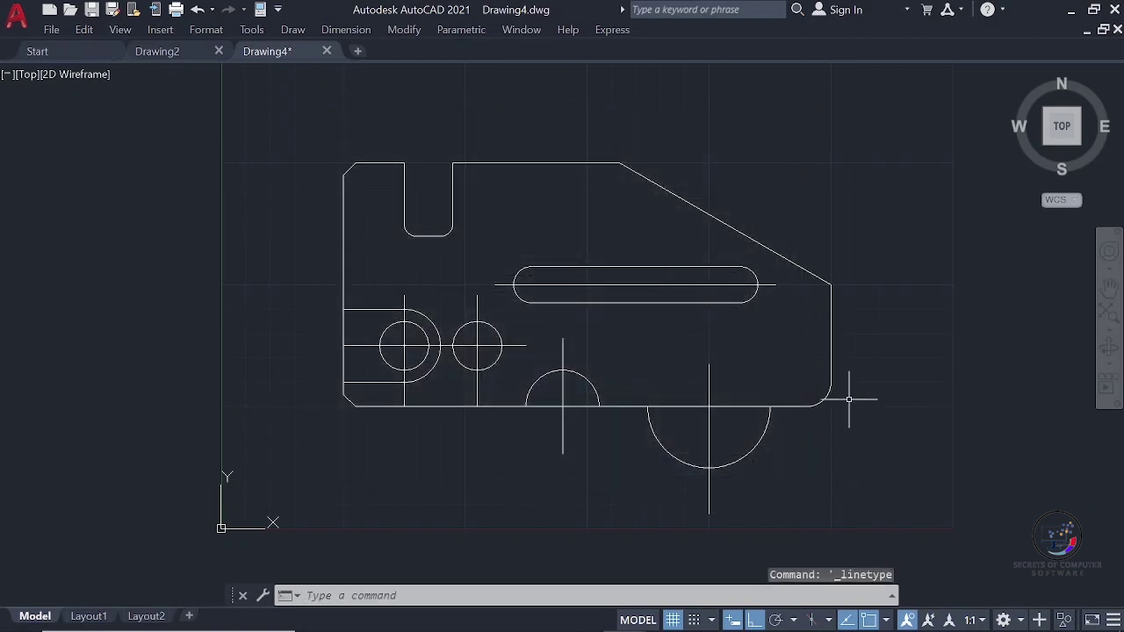
- Set the linetype of all eight centre lines through the long slot, both holes and both semicircles to CENTER
left_click(650, 285)
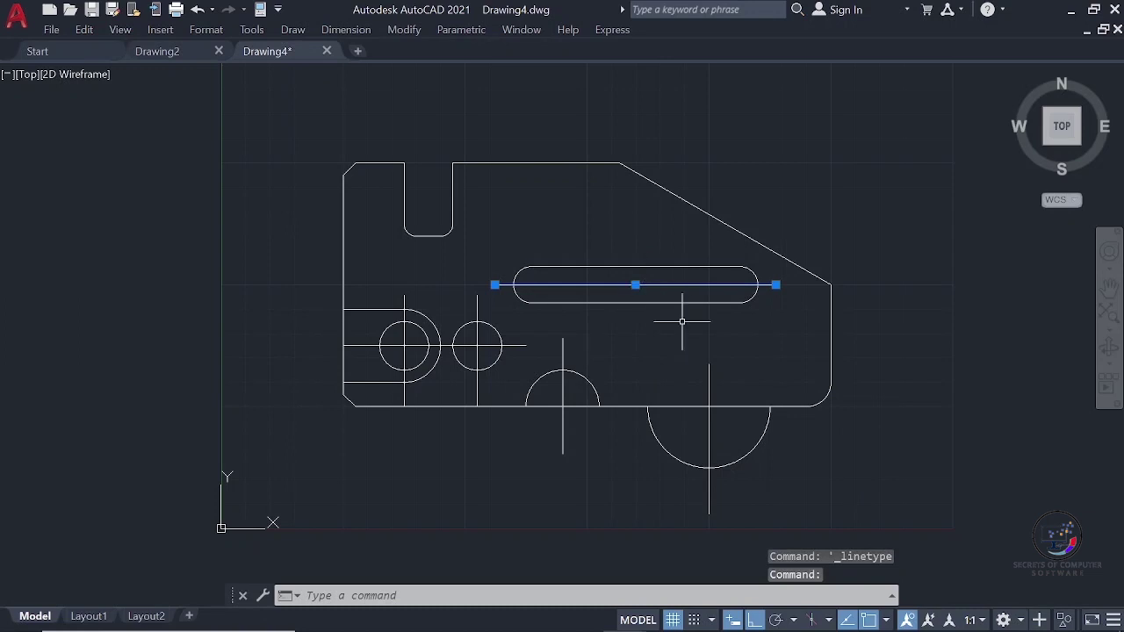
left_click(730, 405)
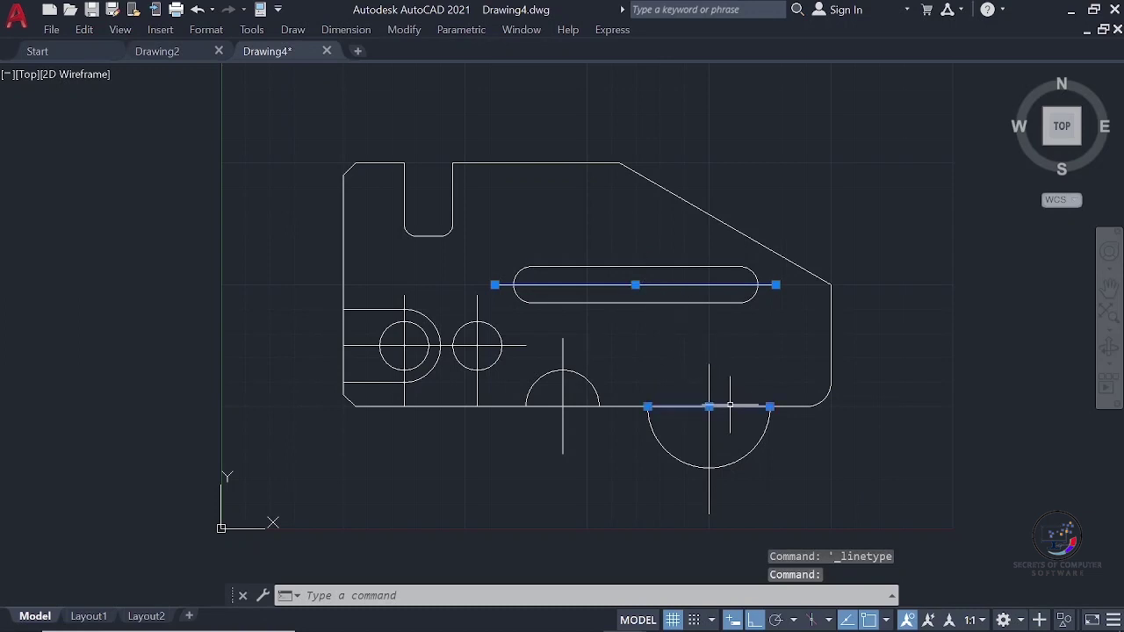
left_click(710, 377)
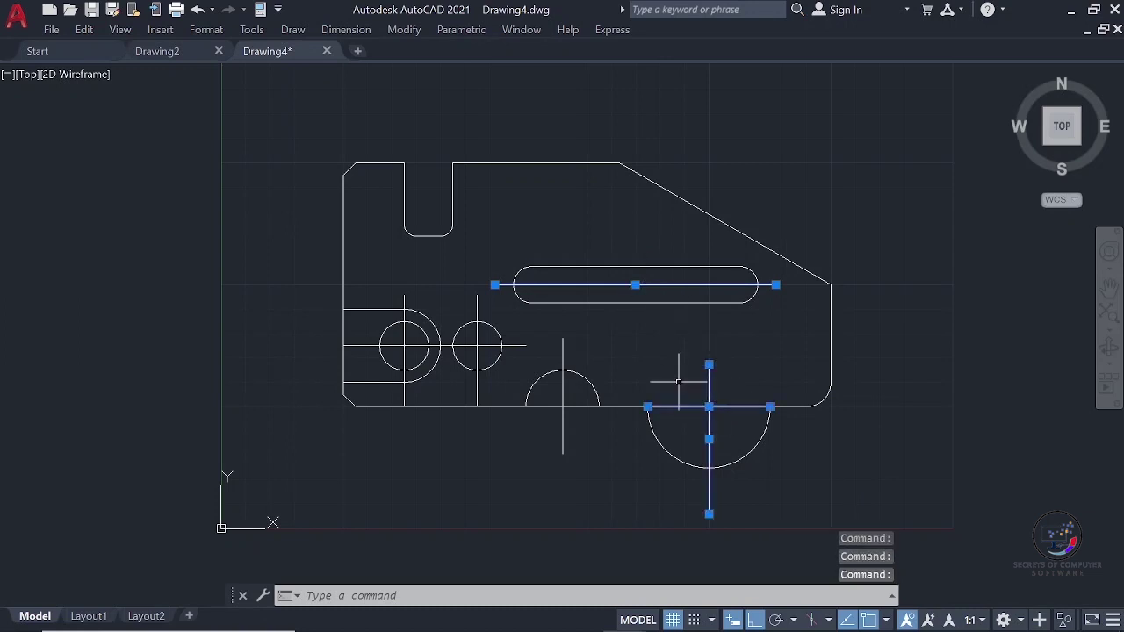
left_click(563, 362)
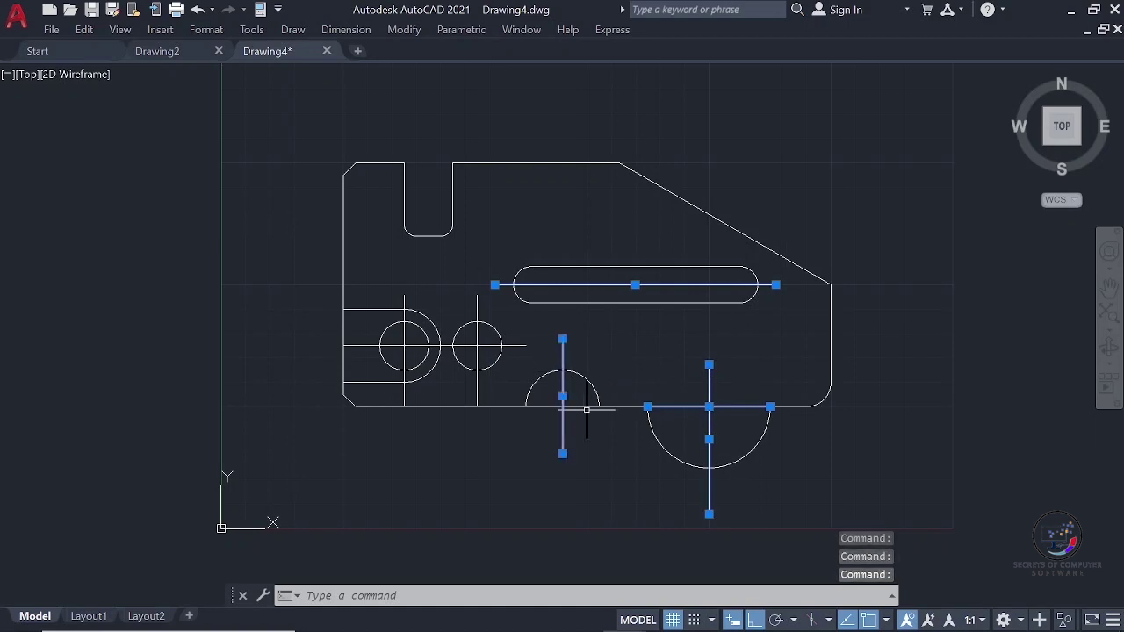
left_click(590, 404)
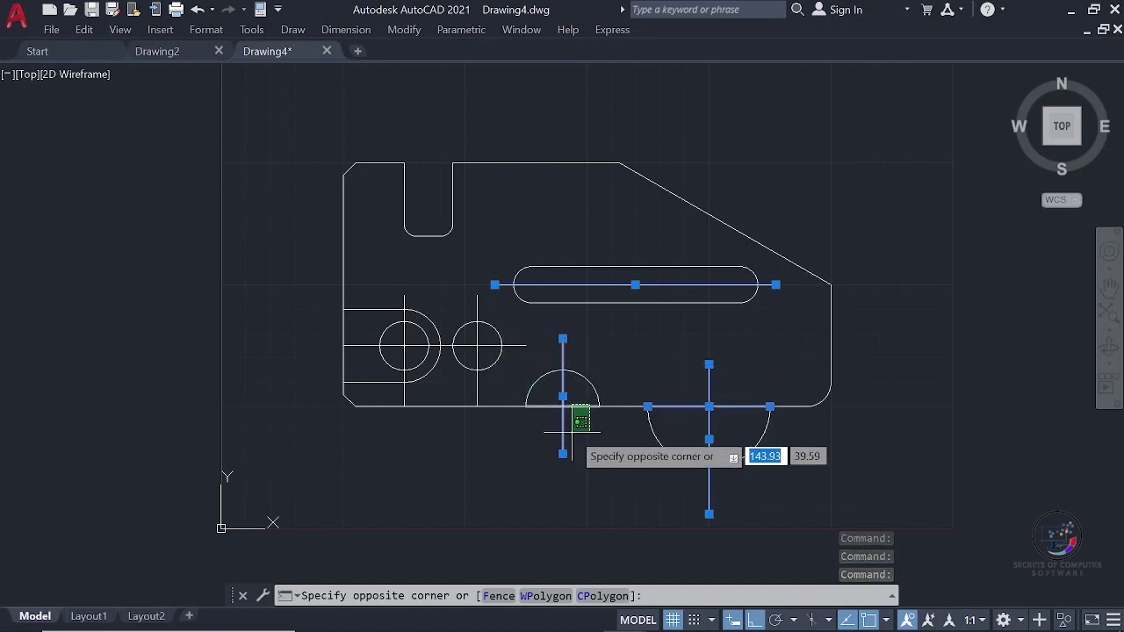
left_click(572, 430)
left_click(508, 342)
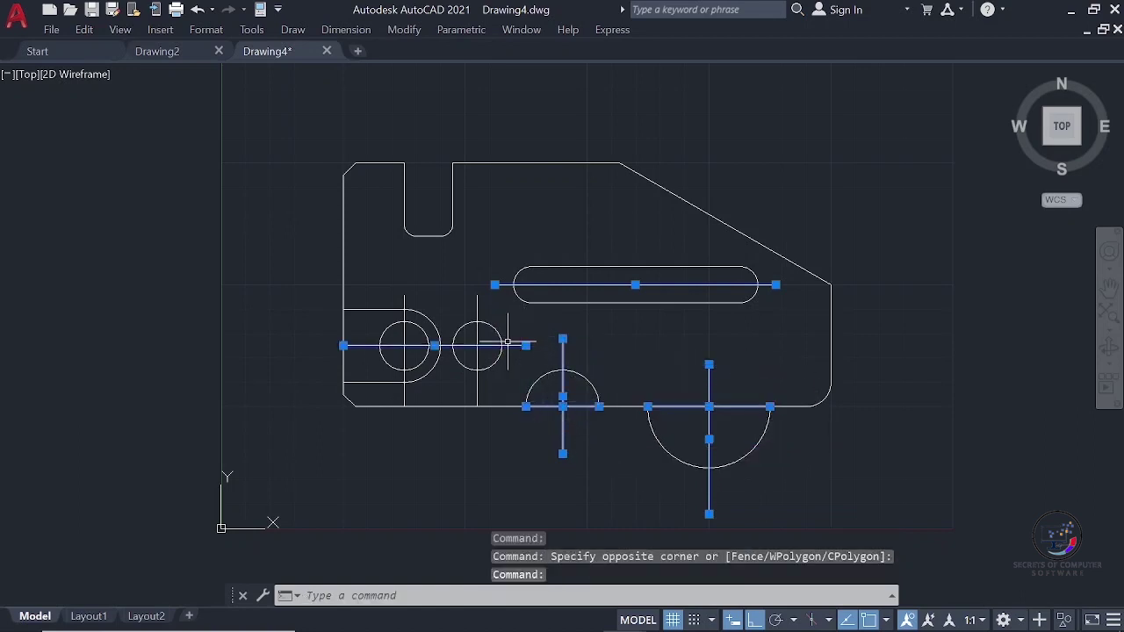
left_click(477, 303)
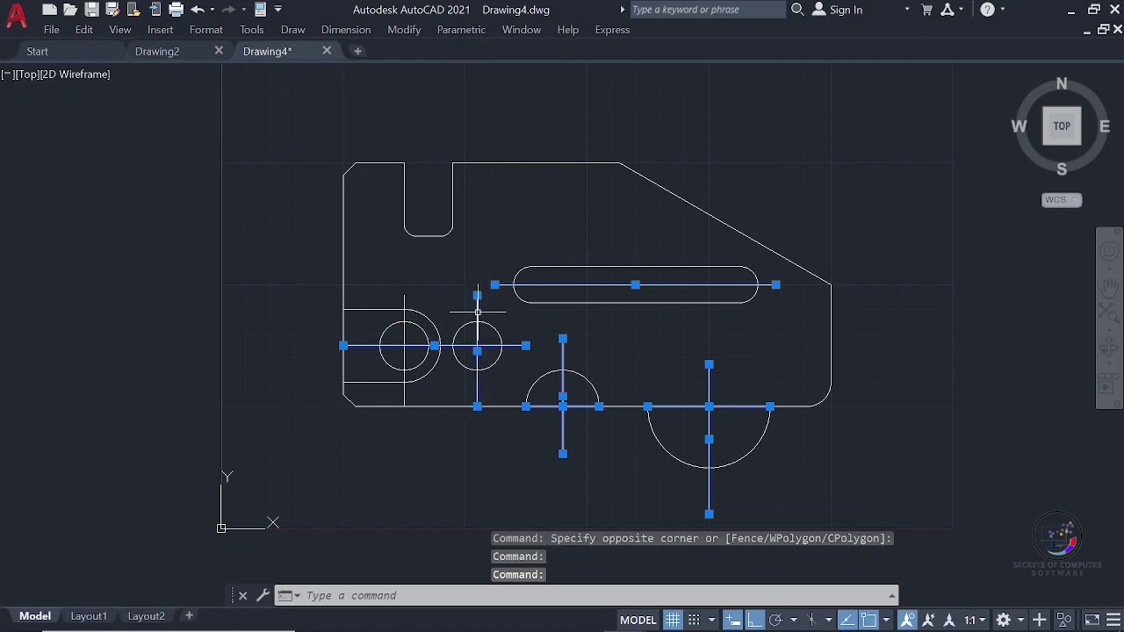
left_click(405, 309)
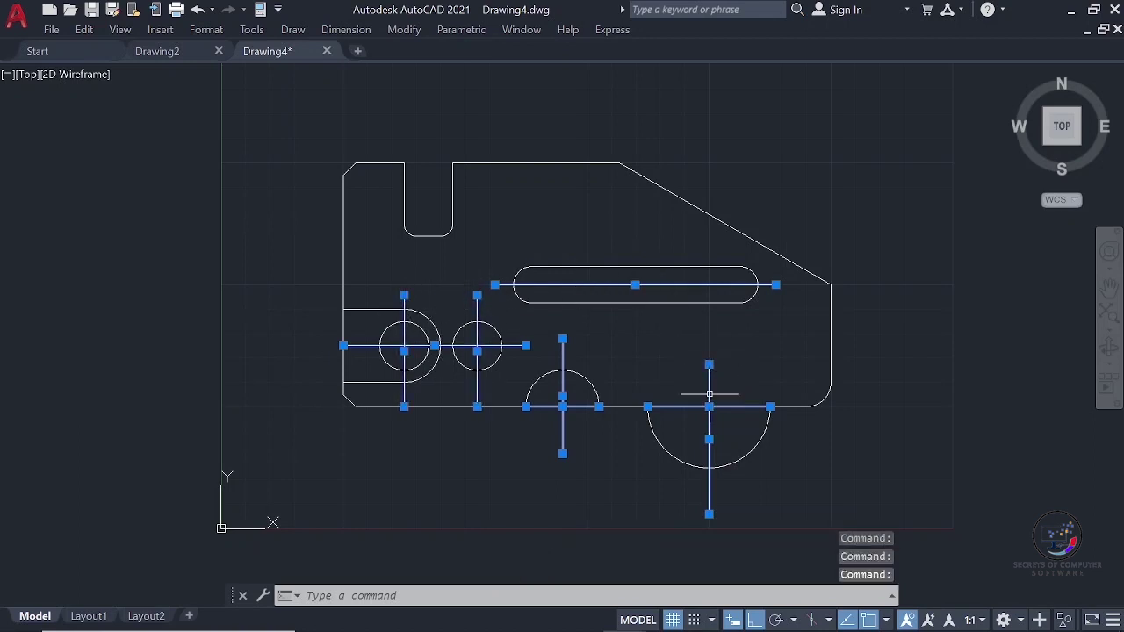
left_click(279, 10)
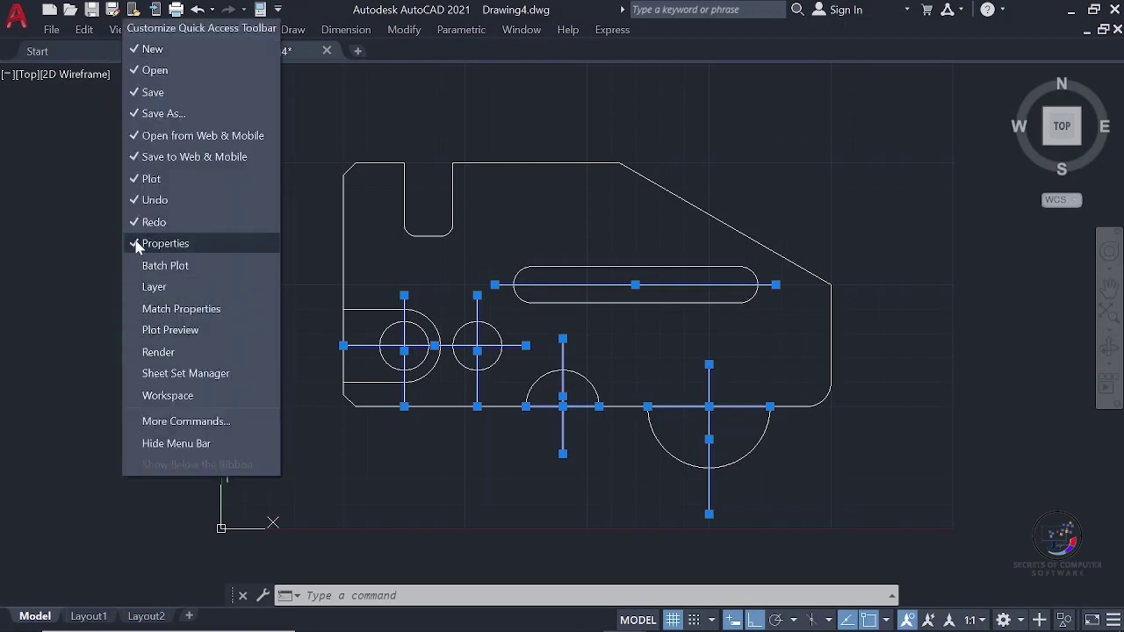
left_click(261, 9)
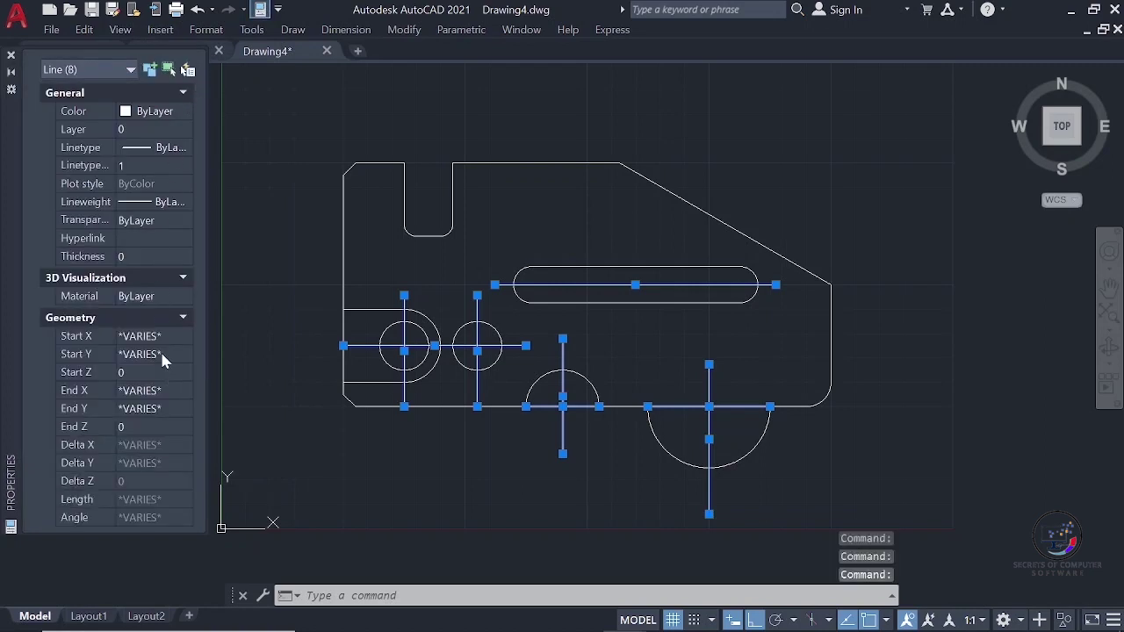
left_click(173, 151)
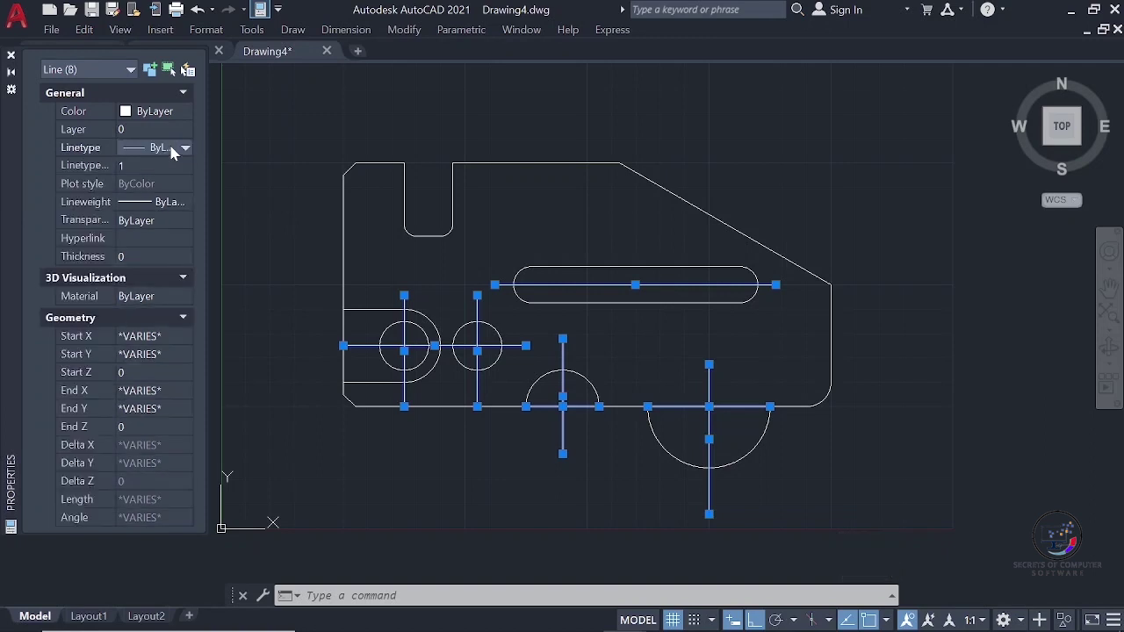
left_click(182, 150)
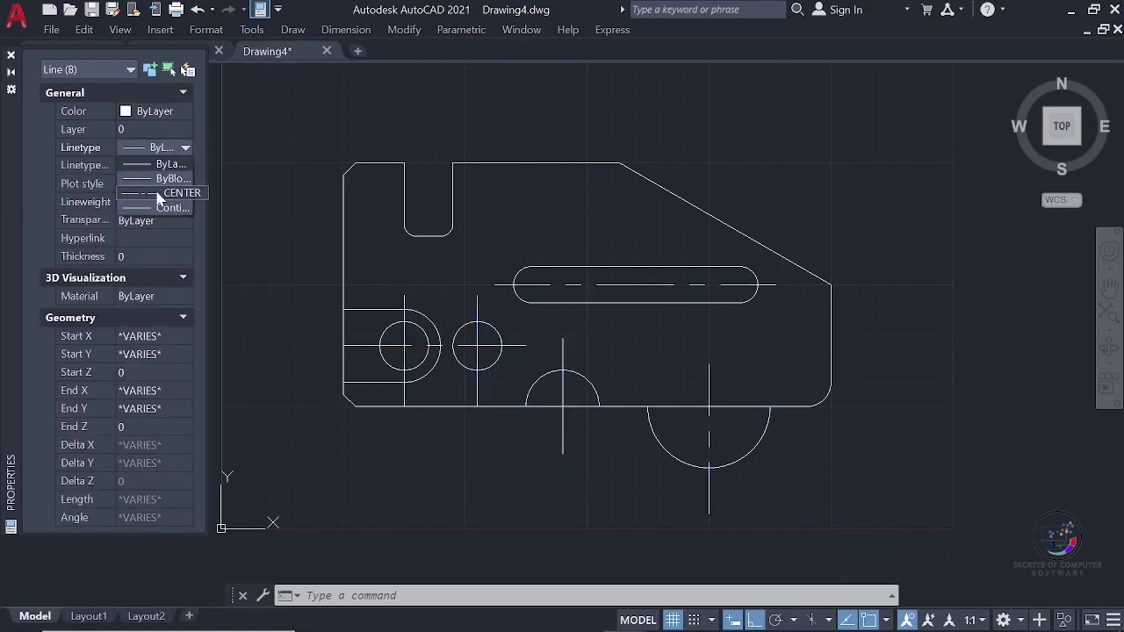
left_click(160, 195)
key("Escape")
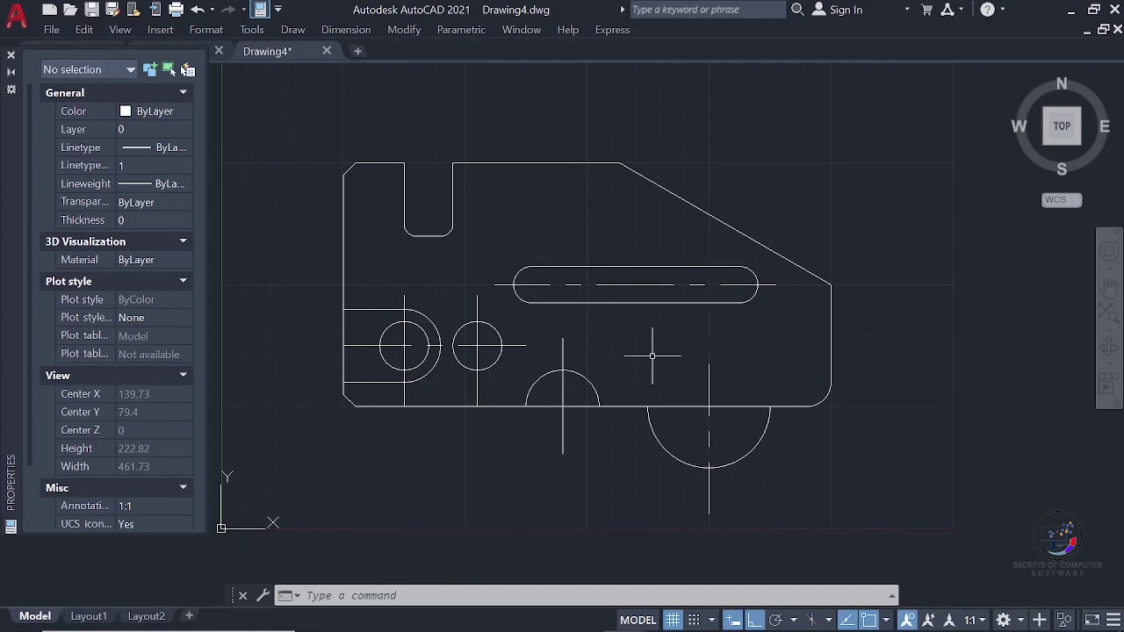
- Set the drawing's global linetype scale factor to 5 with LTSCALE
type("l")
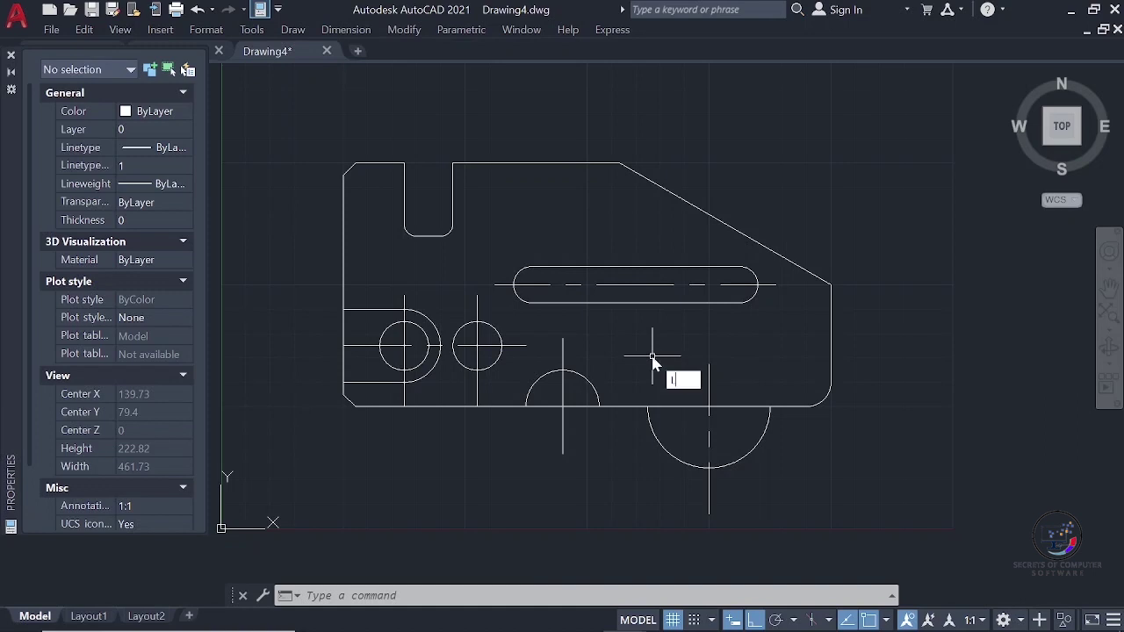
type("t")
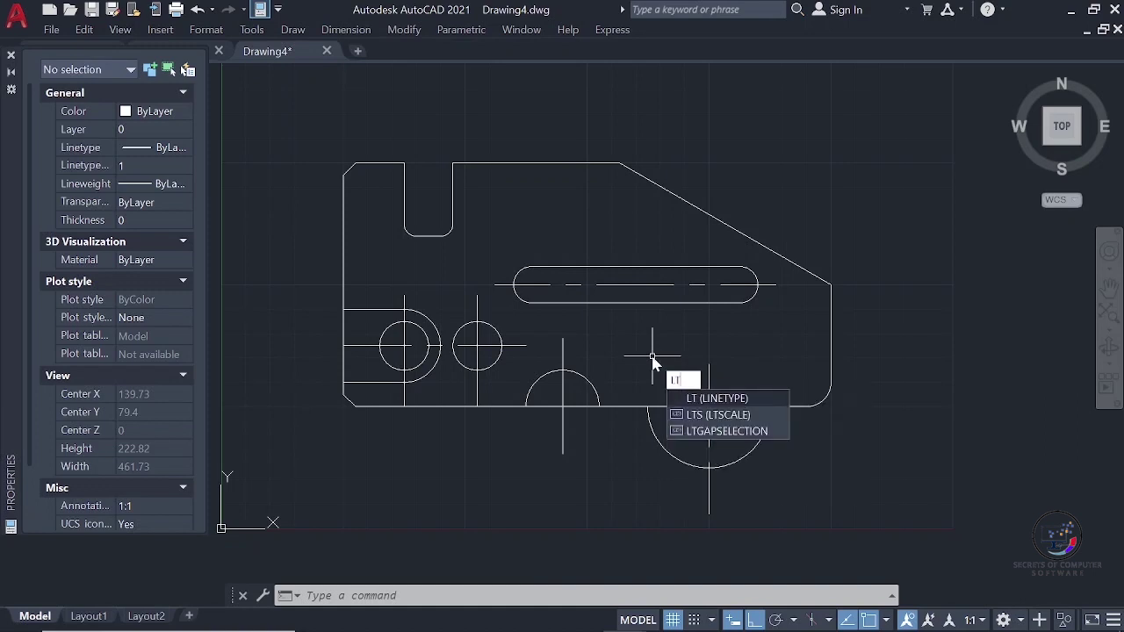
type("s")
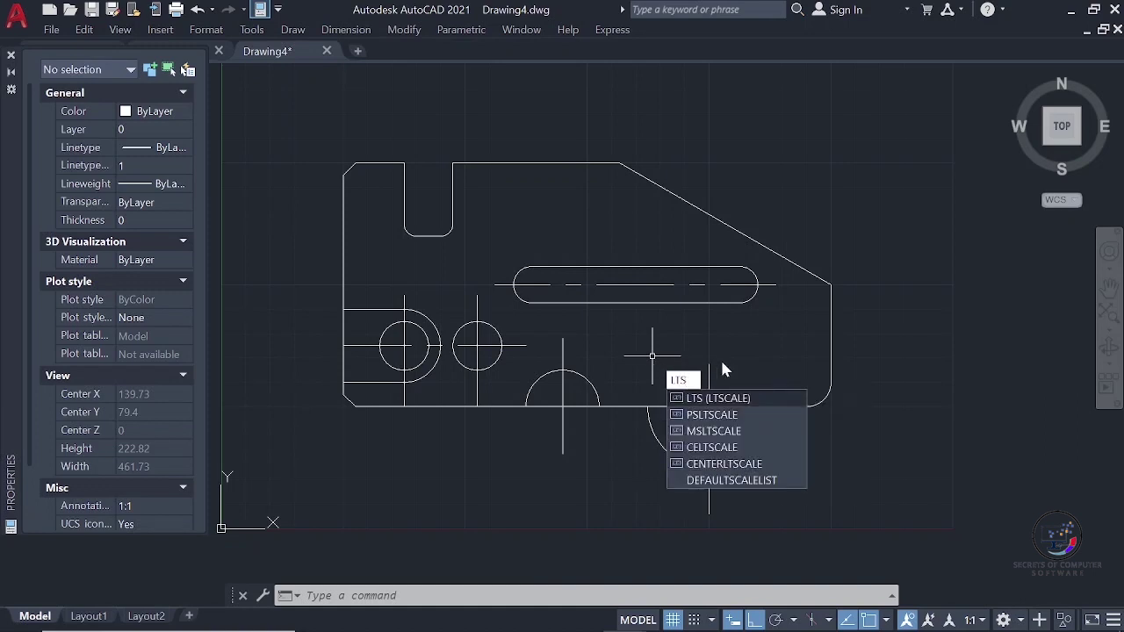
left_click(752, 396)
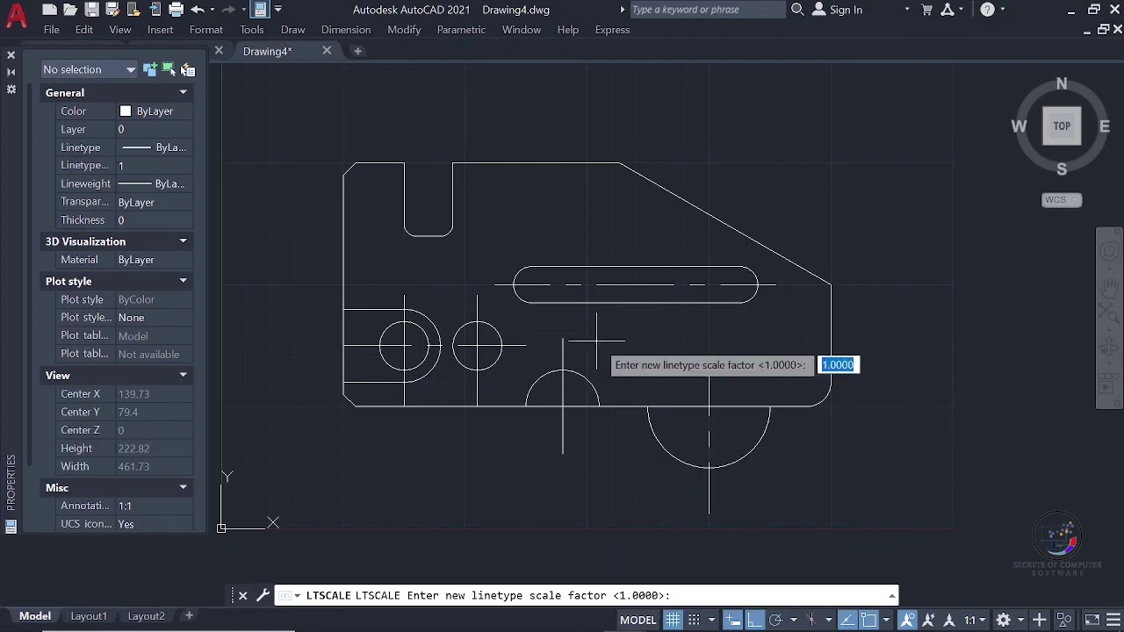
type("1")
key("BackSpace")
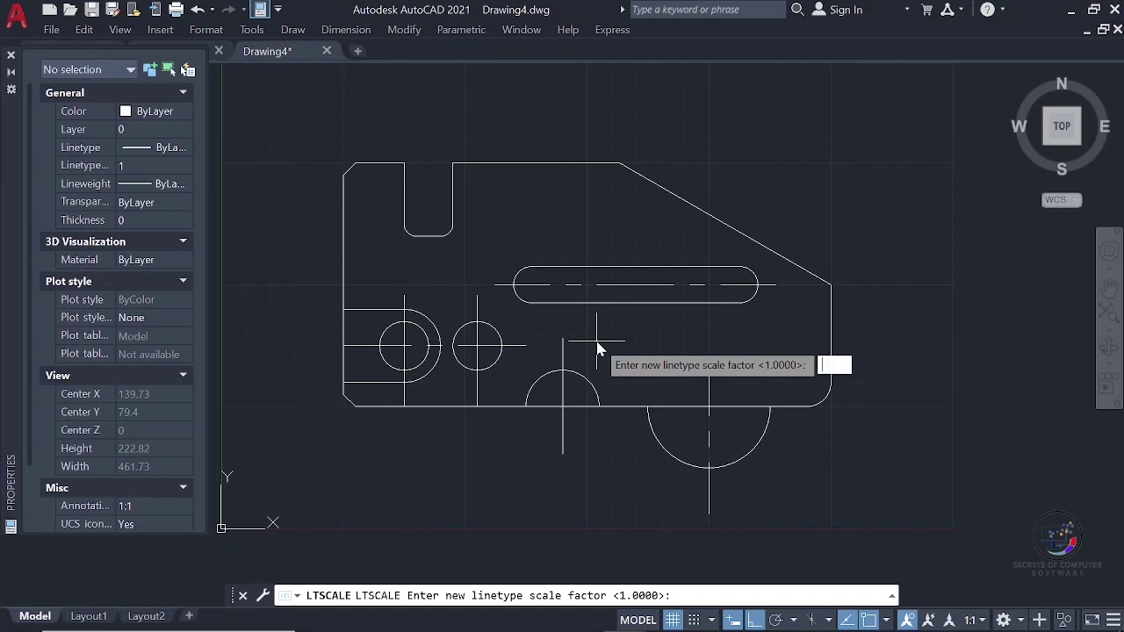
key("Return")
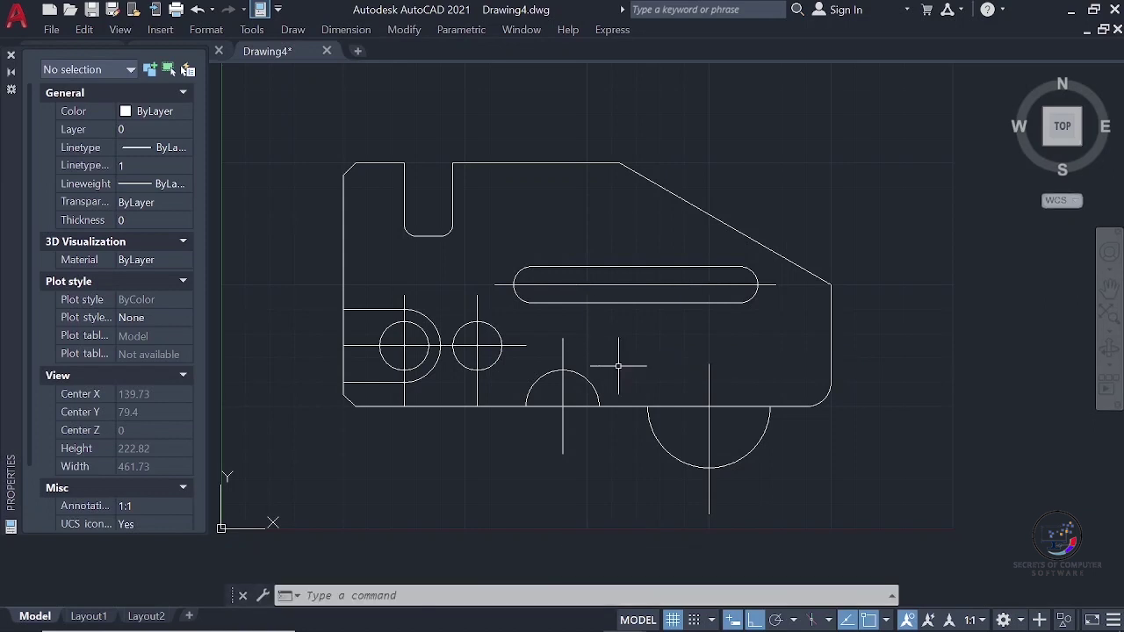
- Try a global linetype scale factor of 10 with LTSCALE
key("Return")
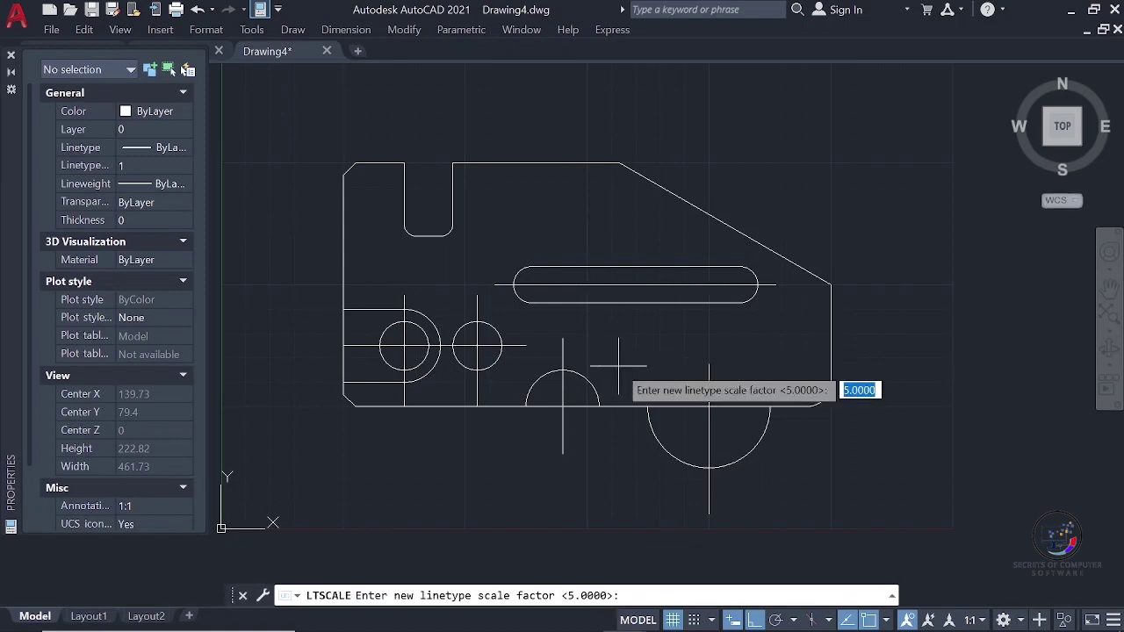
type("10")
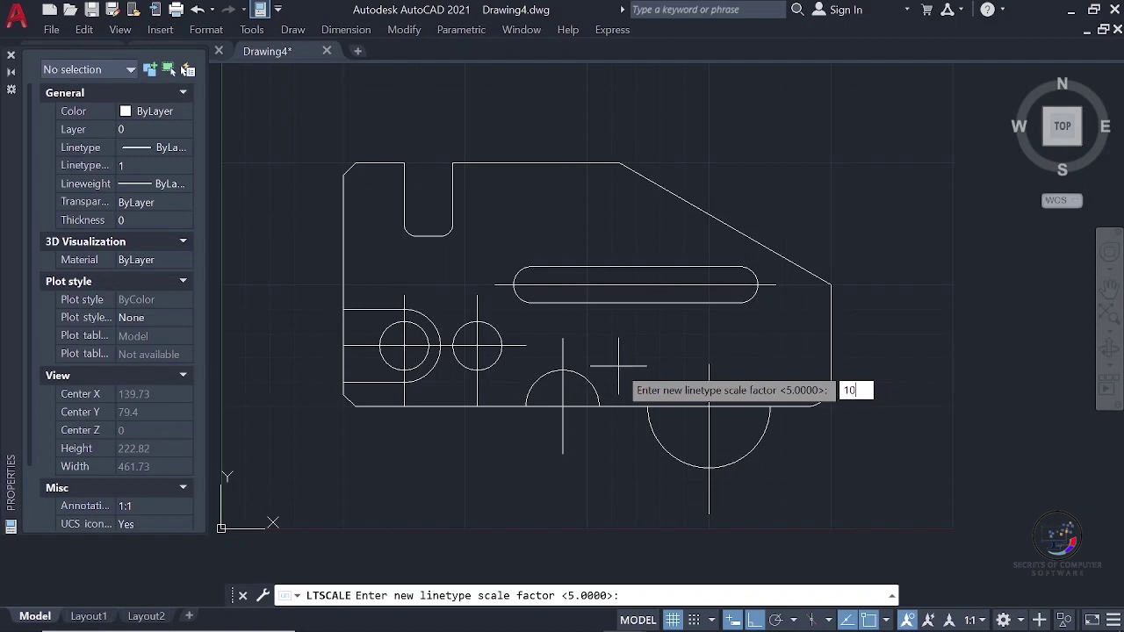
key("Return")
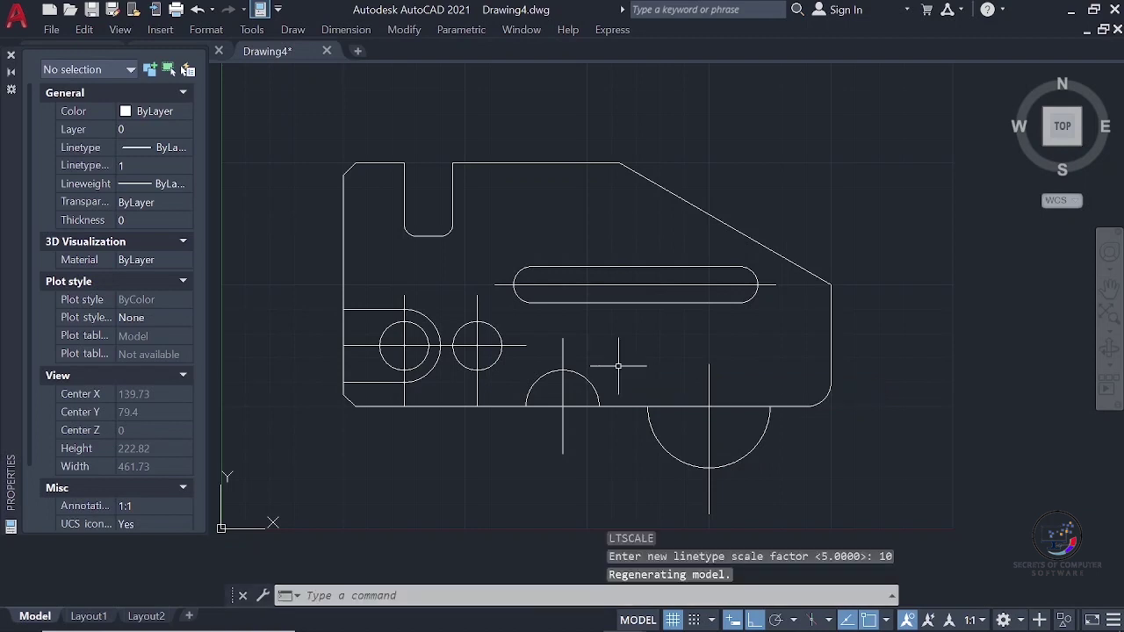
- Set the drawing's global linetype scale factor to 0.3 with LTSCALE and close the object properties
key("Return")
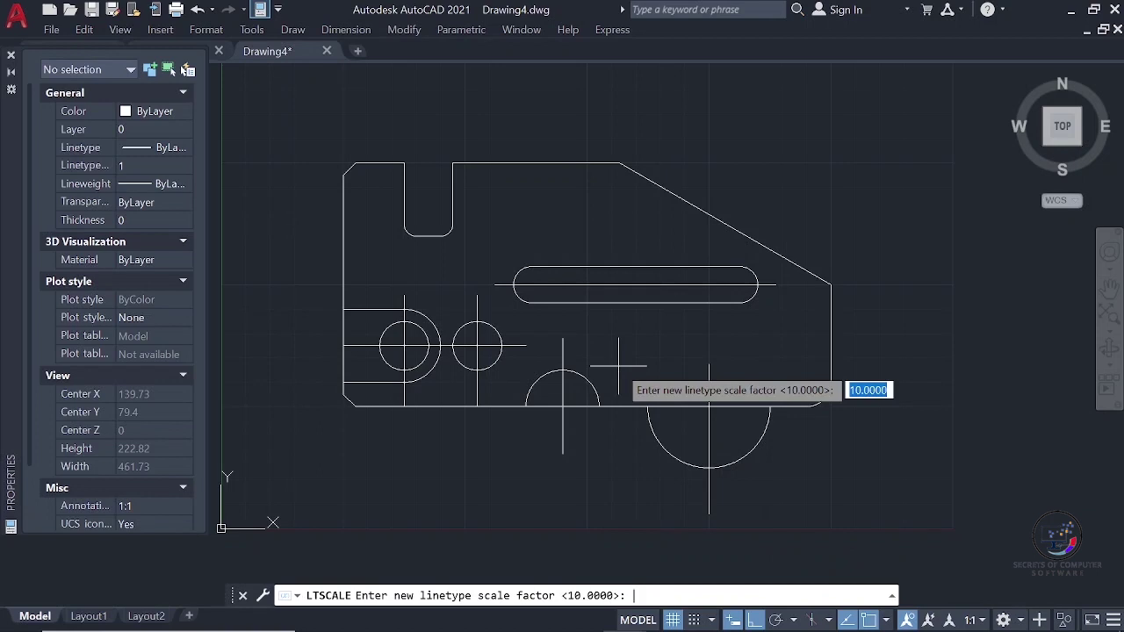
type("0.")
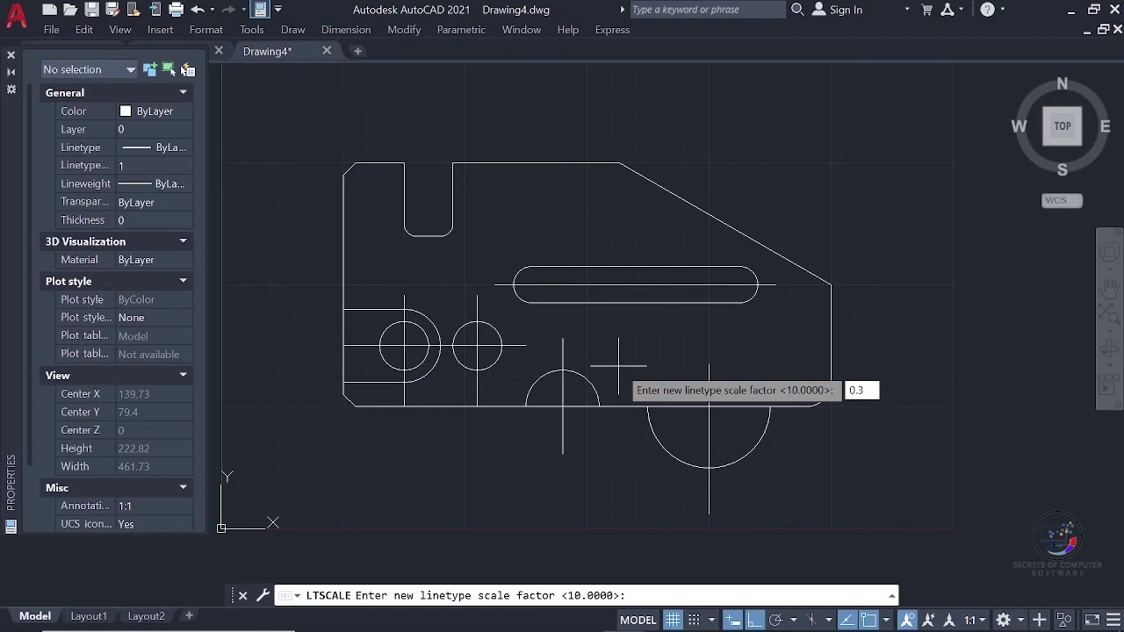
type("3")
key("Return")
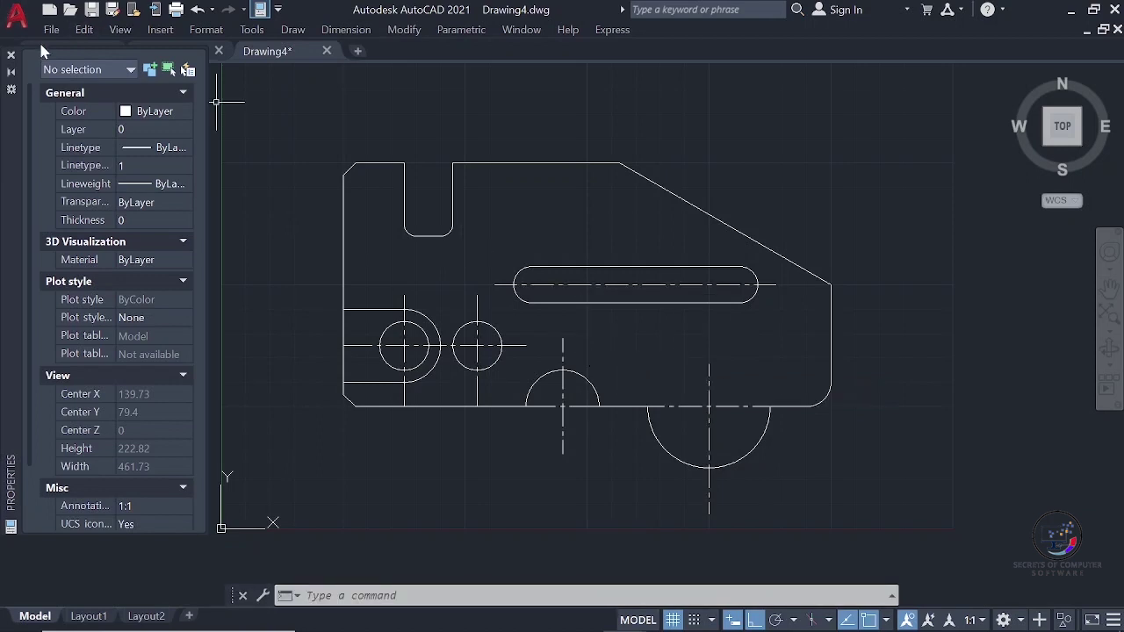
left_click(10, 55)
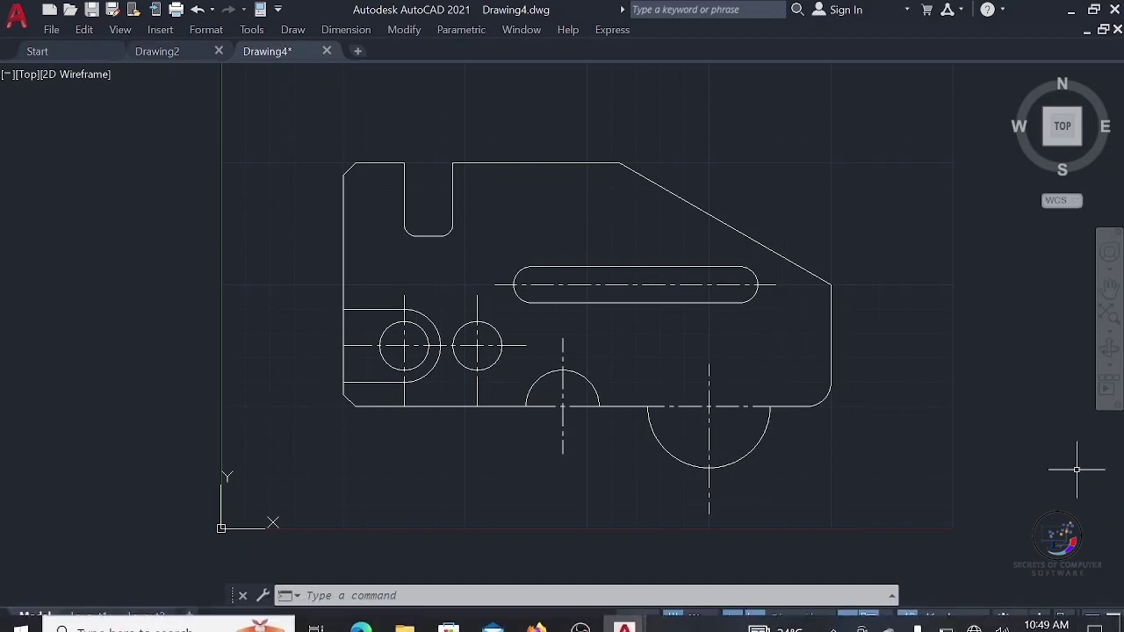
- Add the LineWeight display toggle to the status bar
left_click(1113, 620)
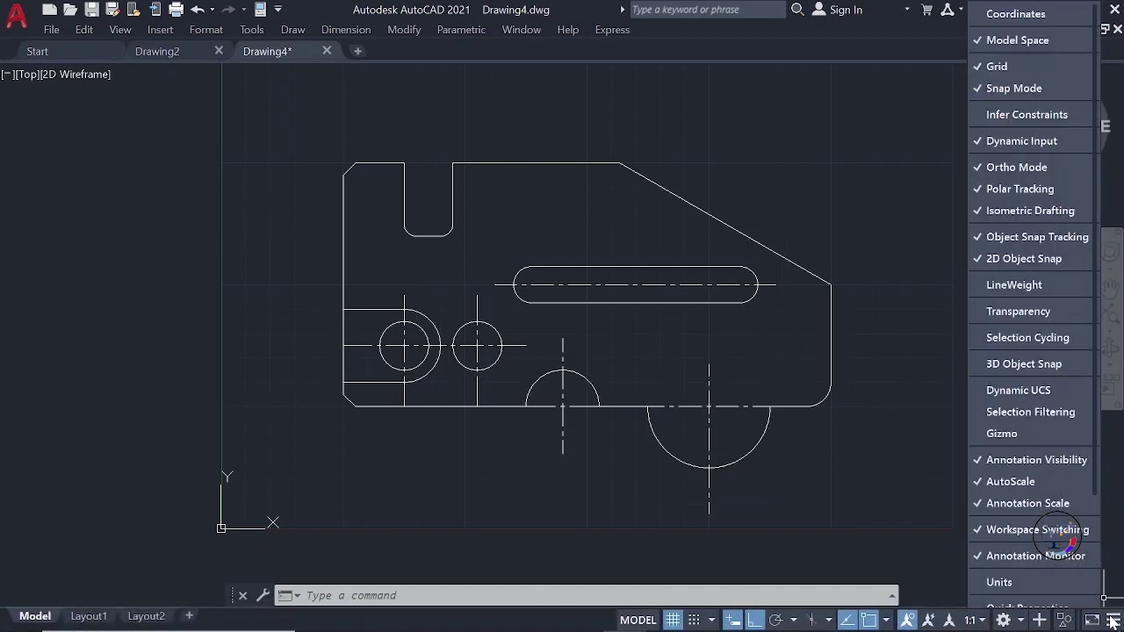
left_click(999, 290)
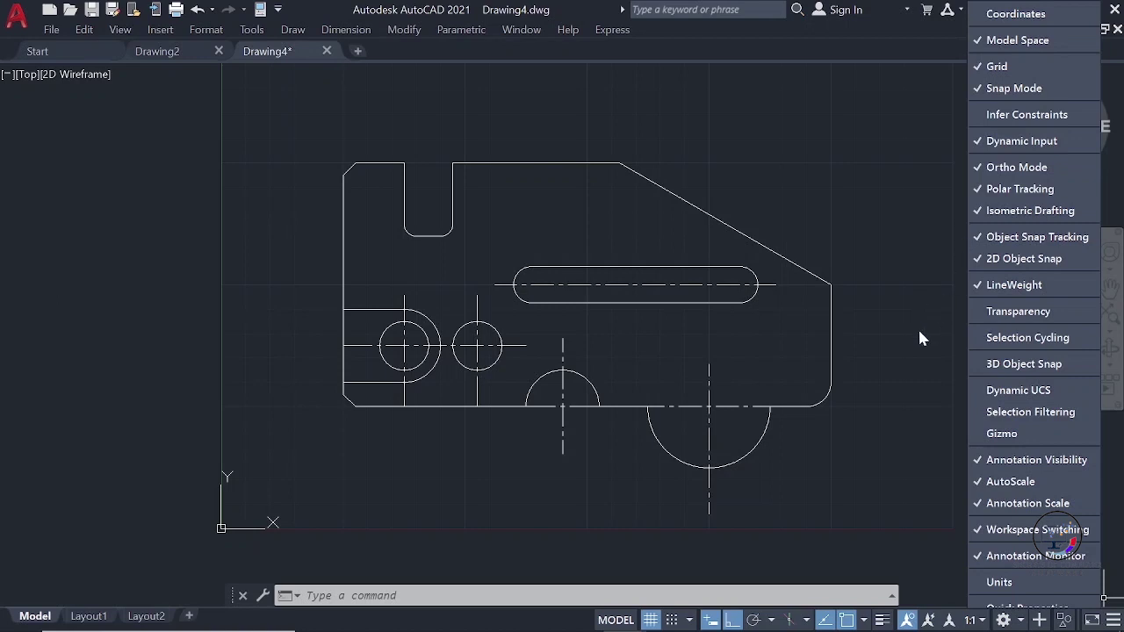
left_click(474, 105)
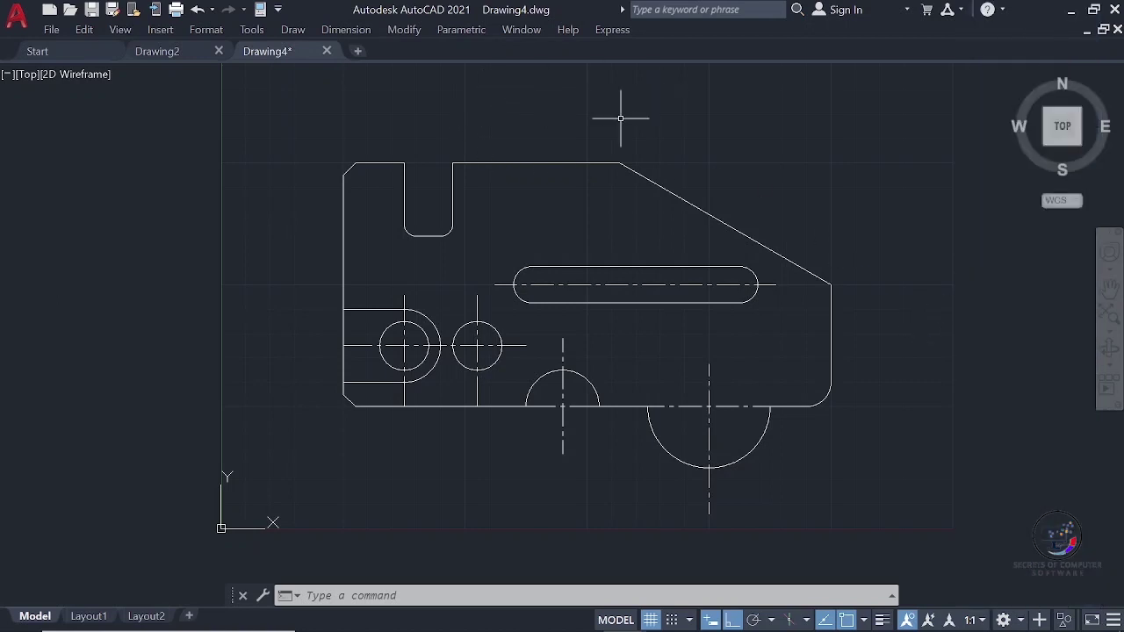
- Set the lineweight of every object in the drawing to 0.35 mm and turn on the lineweight display
left_click(895, 99)
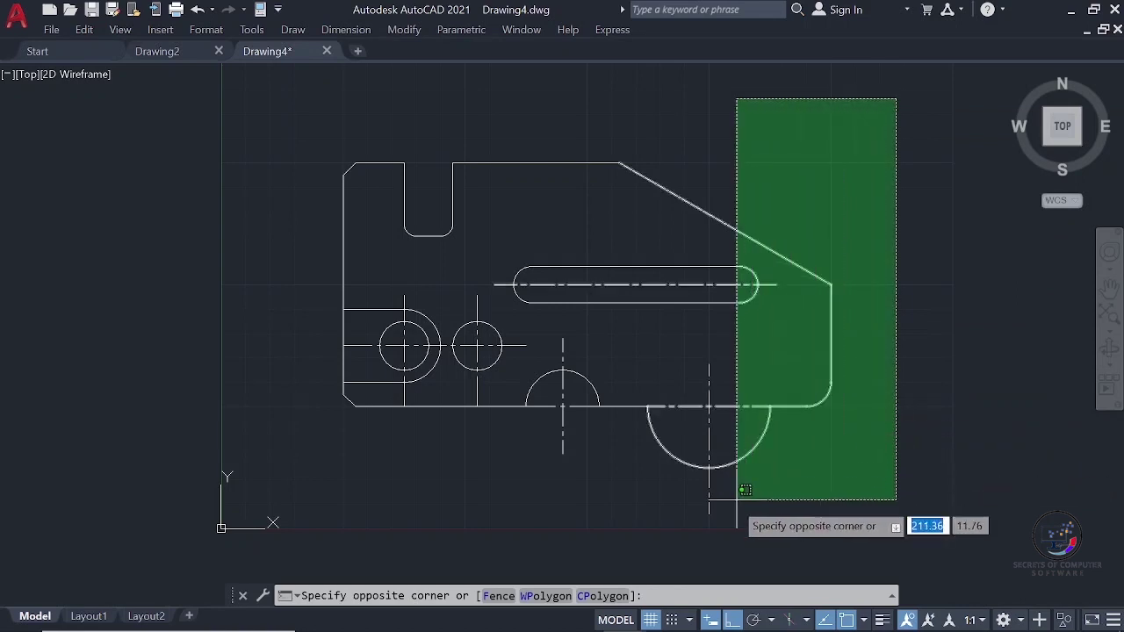
left_click(289, 467)
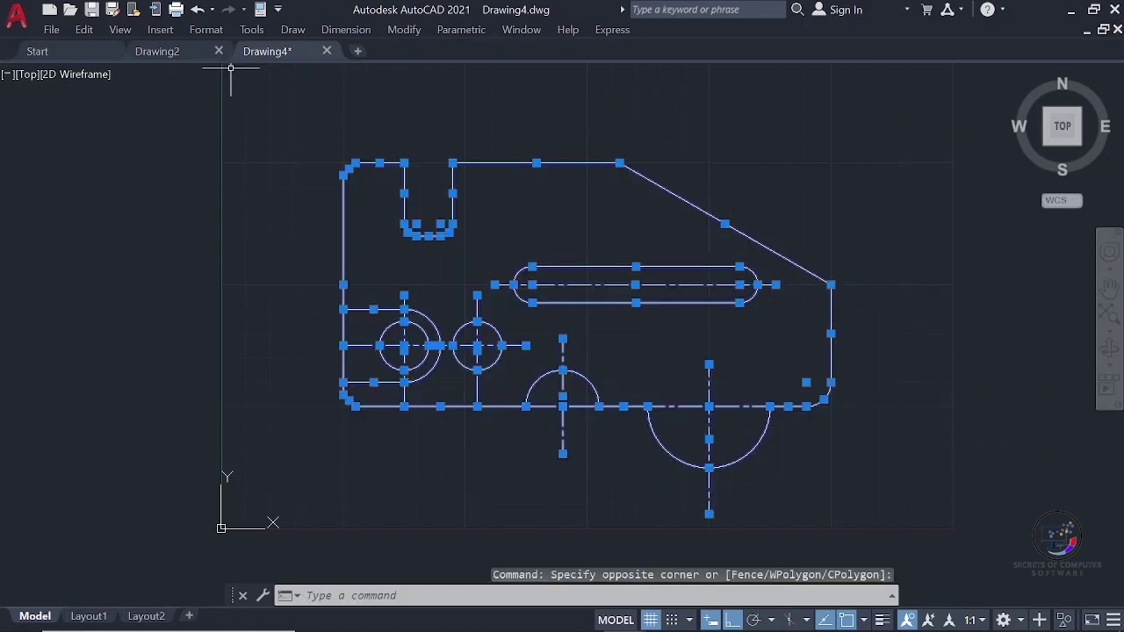
left_click(260, 8)
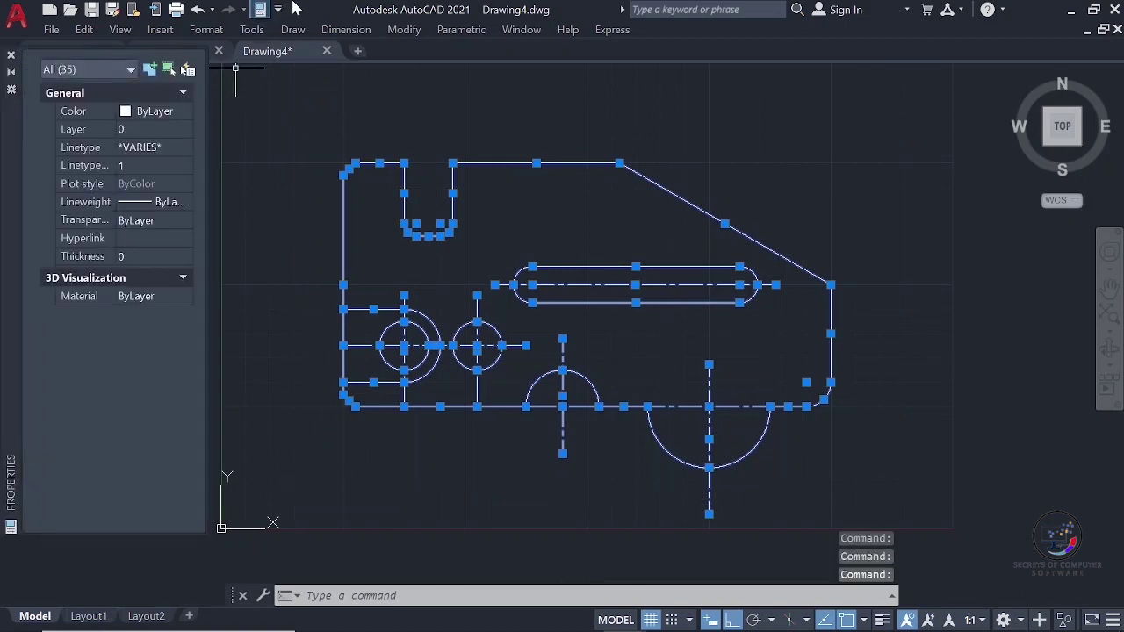
left_click(162, 207)
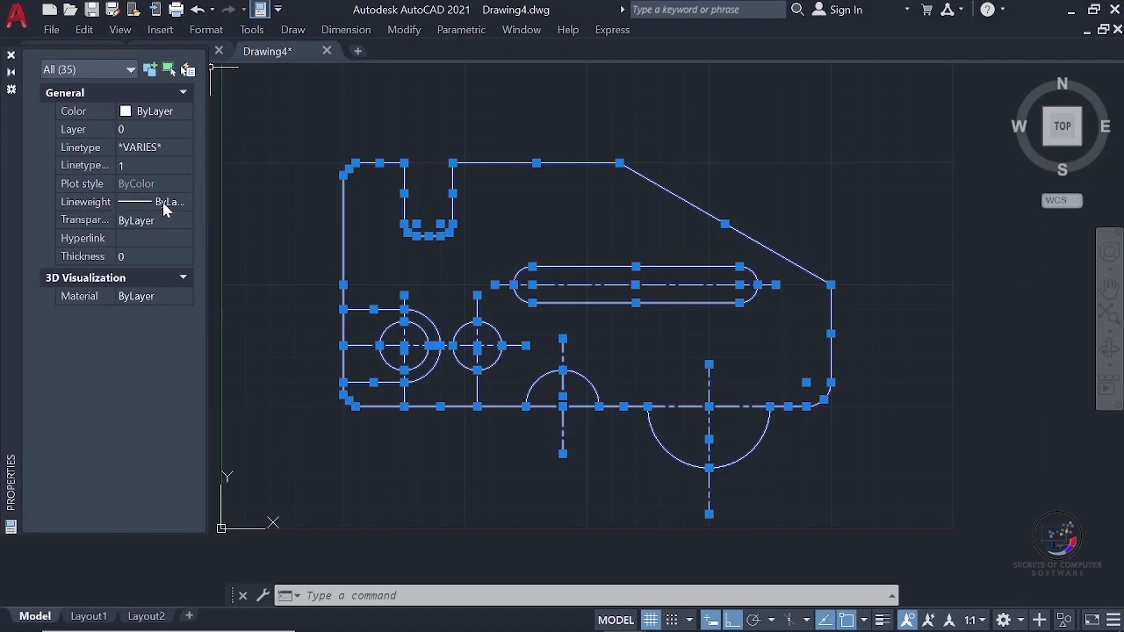
left_click(186, 203)
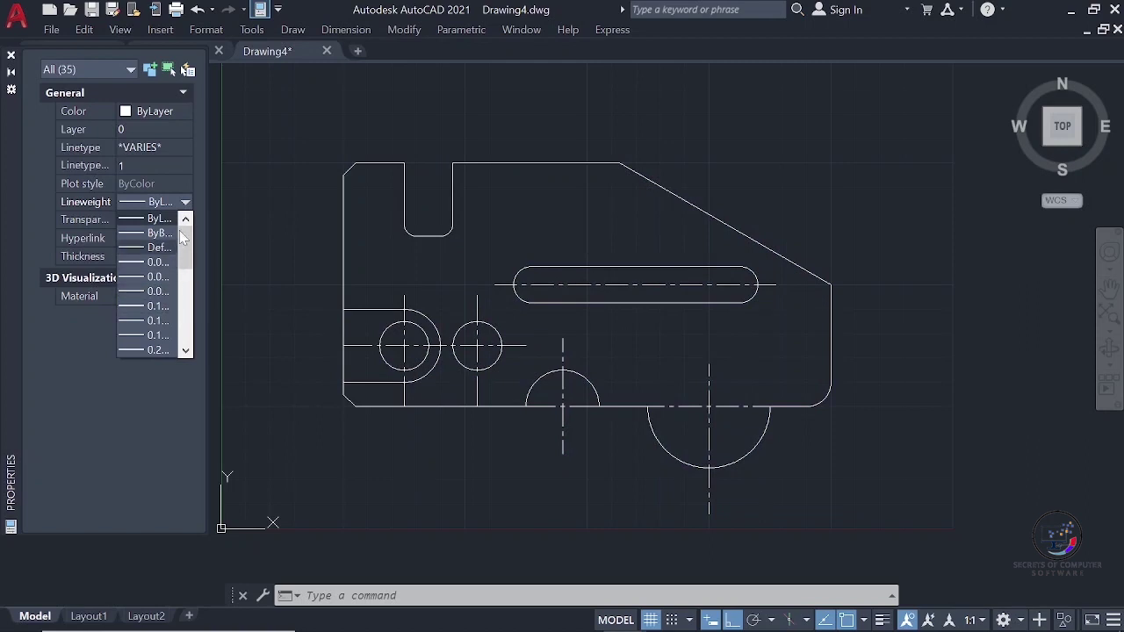
left_click_drag(183, 246, 184, 269)
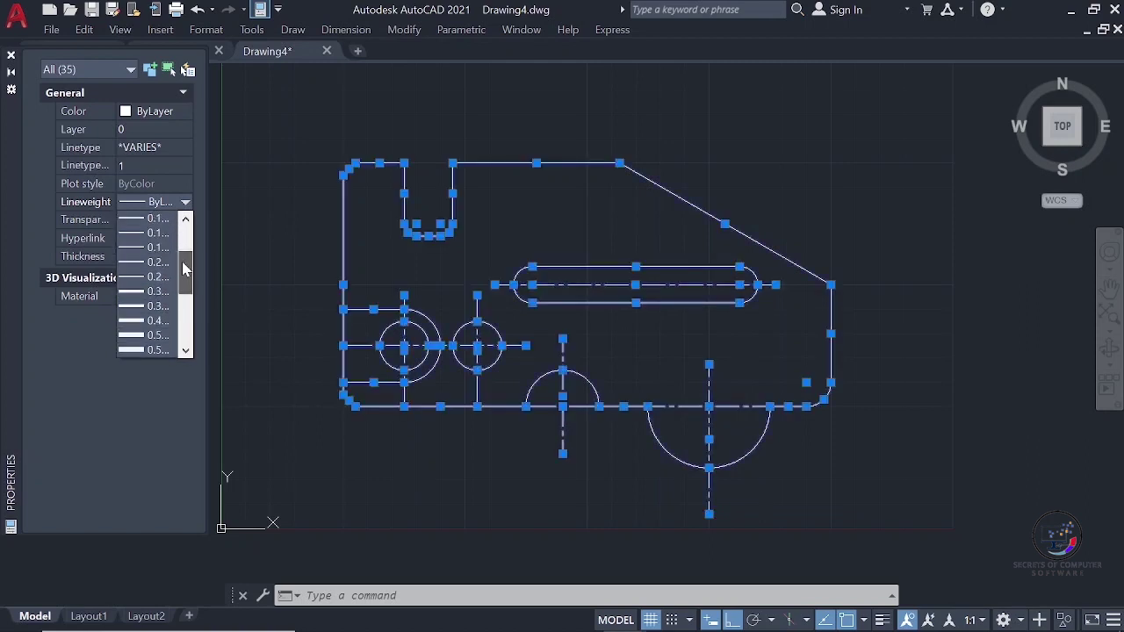
left_click(161, 307)
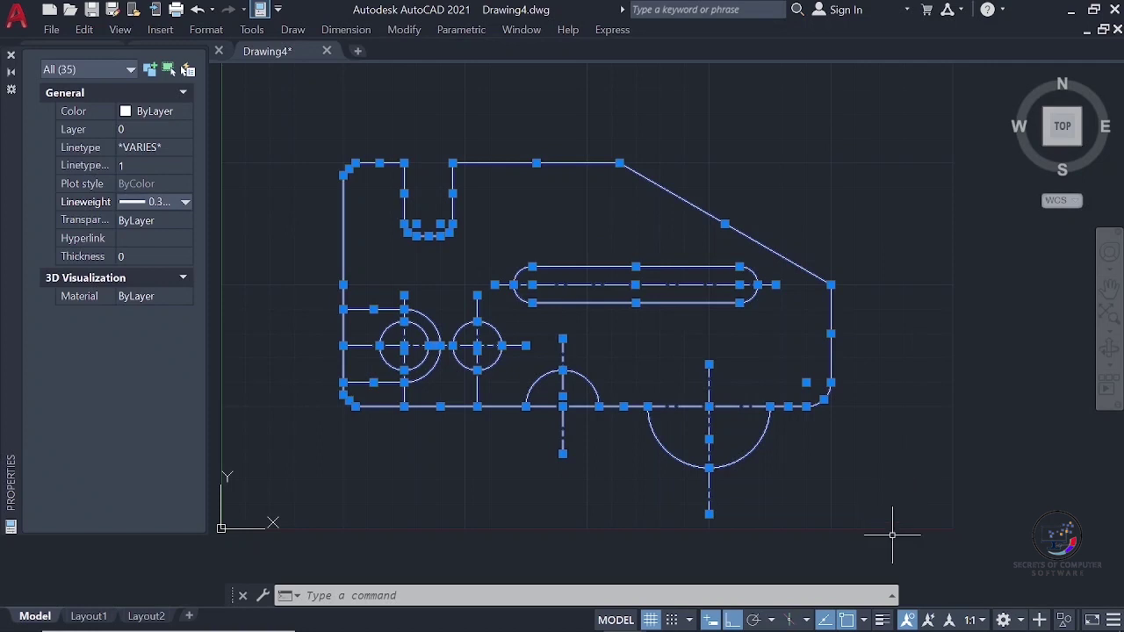
left_click(883, 620)
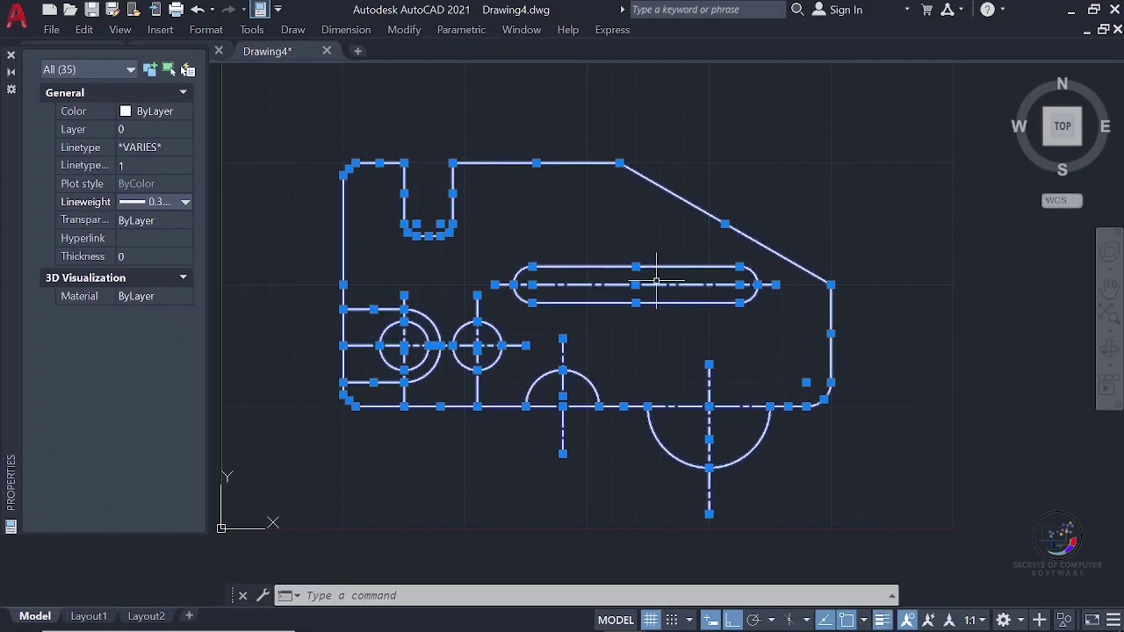
key("Escape")
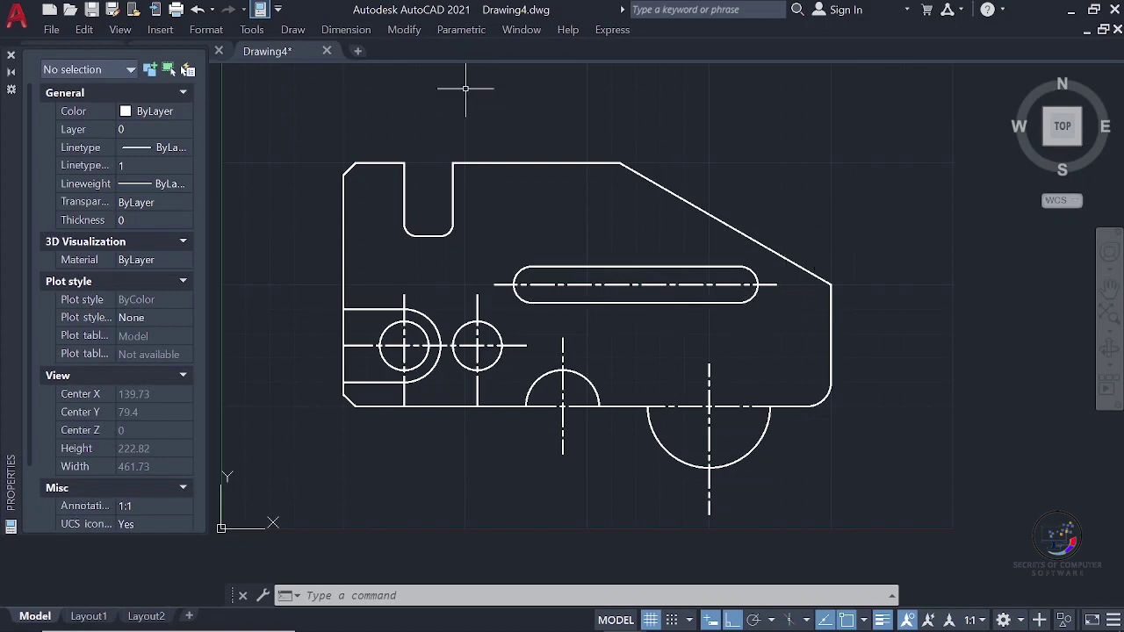
- Set the lineweight of all eight centre lines through the long slot, both holes and both semicircles back to ByLayer, and close the object properties
left_click(661, 284)
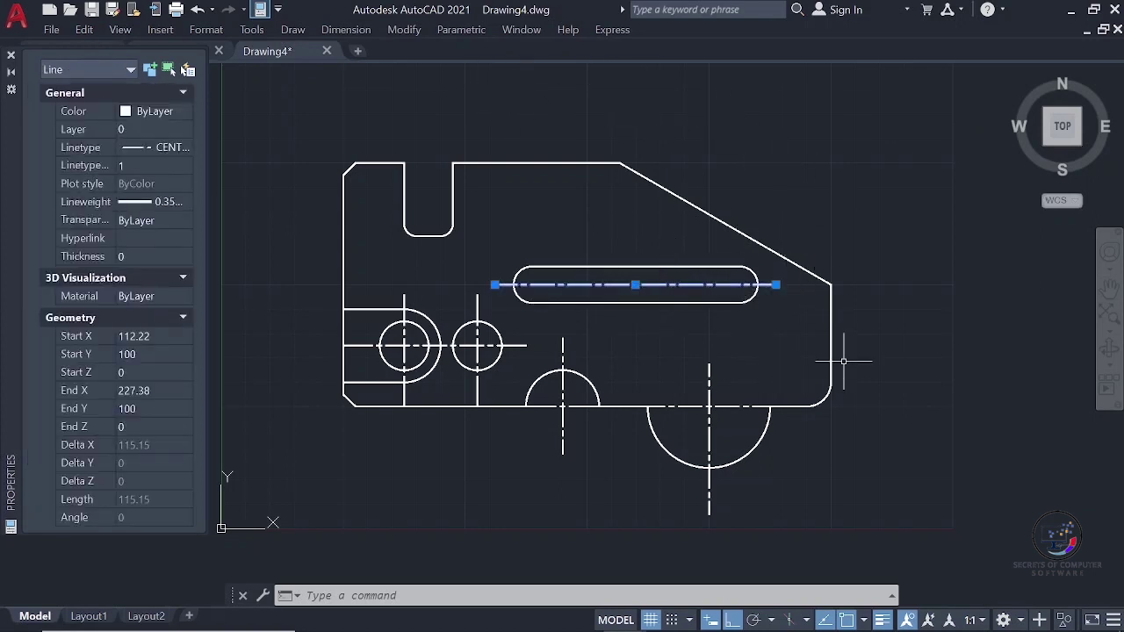
left_click(744, 407)
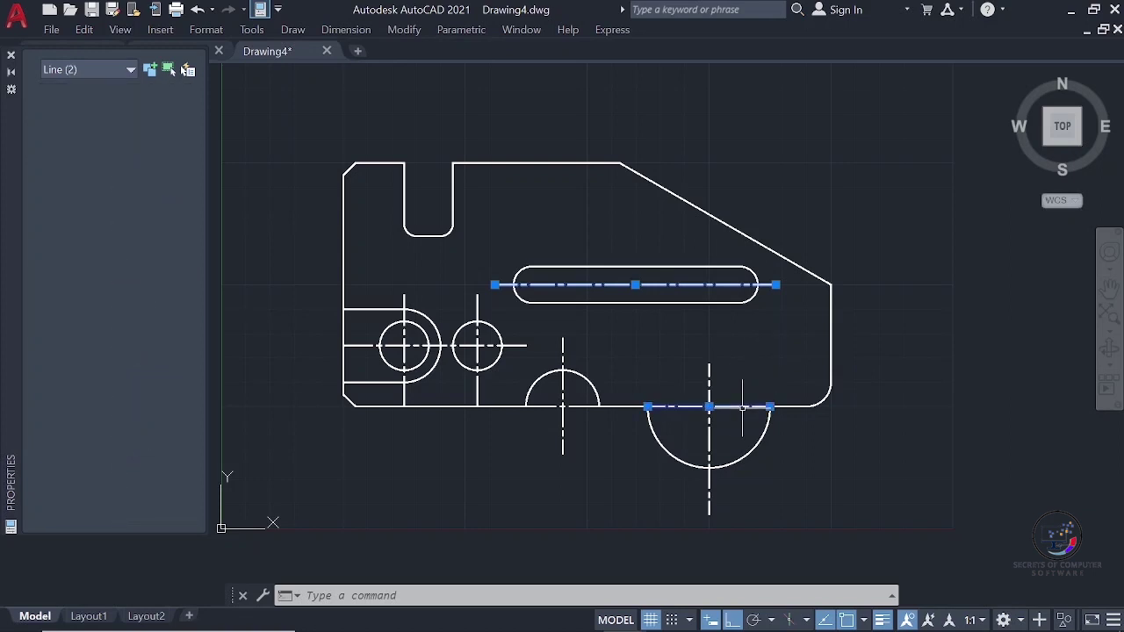
left_click(709, 370)
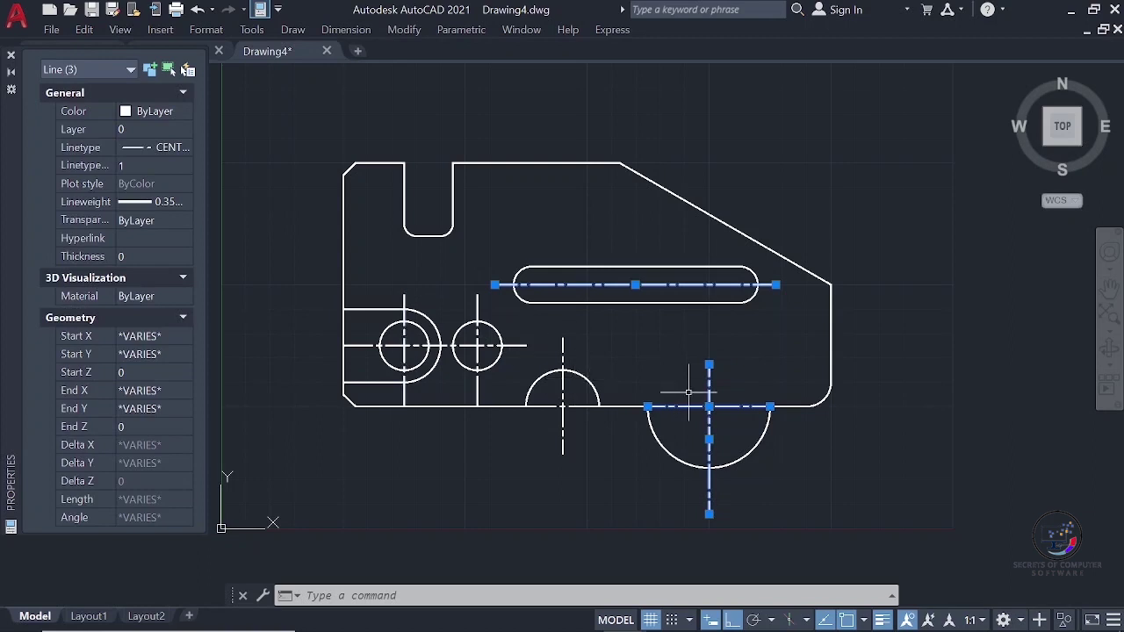
left_click(579, 403)
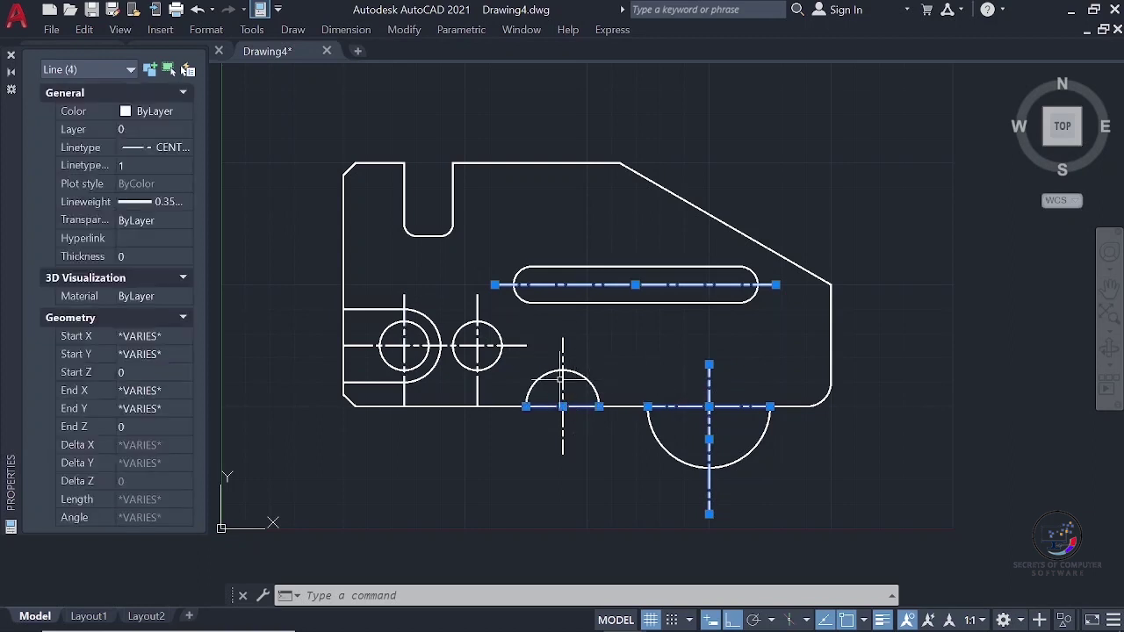
left_click(563, 384)
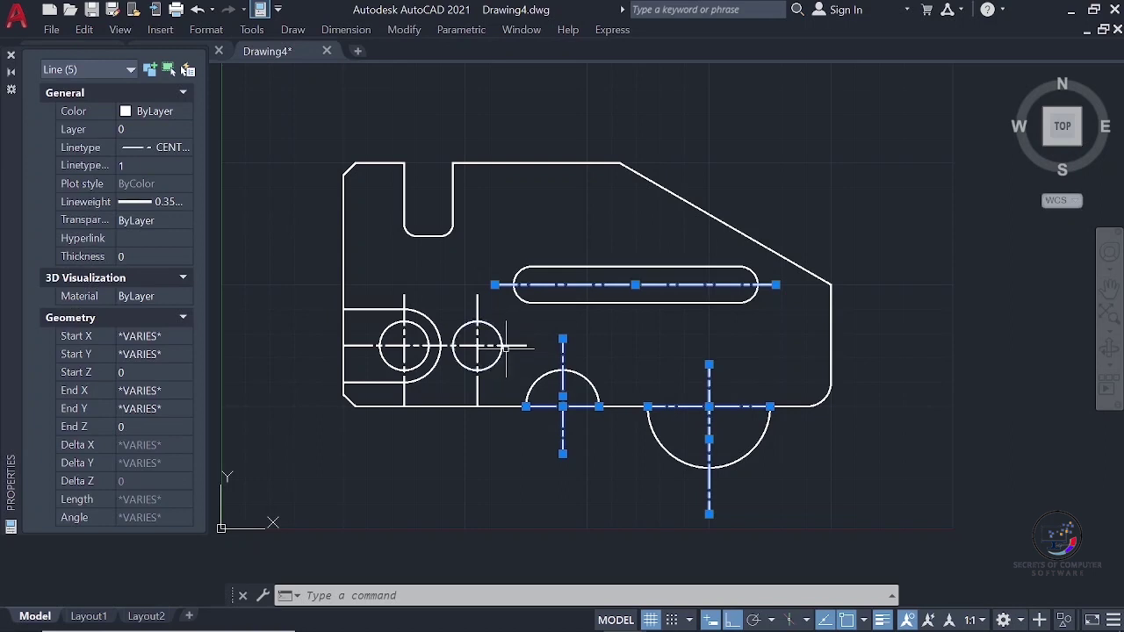
left_click(507, 347)
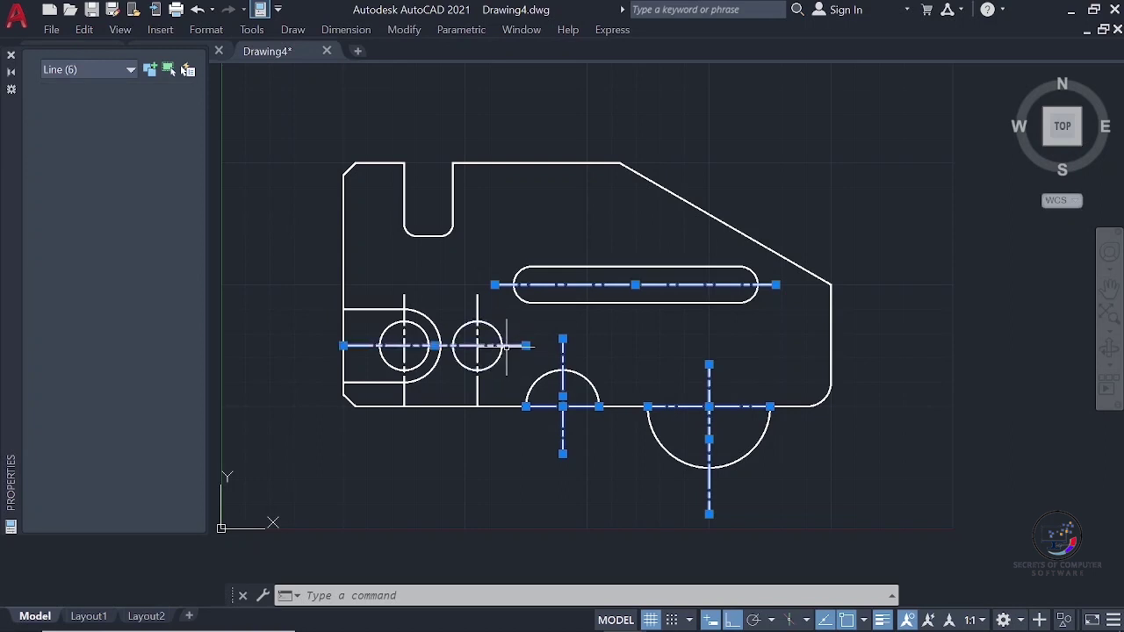
left_click(477, 312)
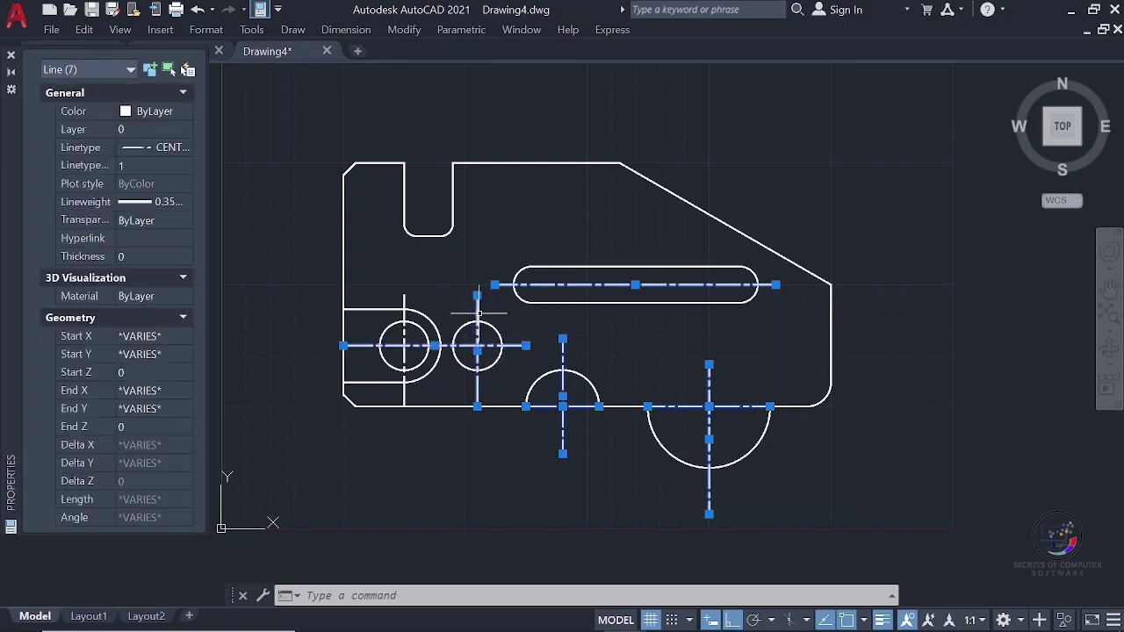
left_click(405, 299)
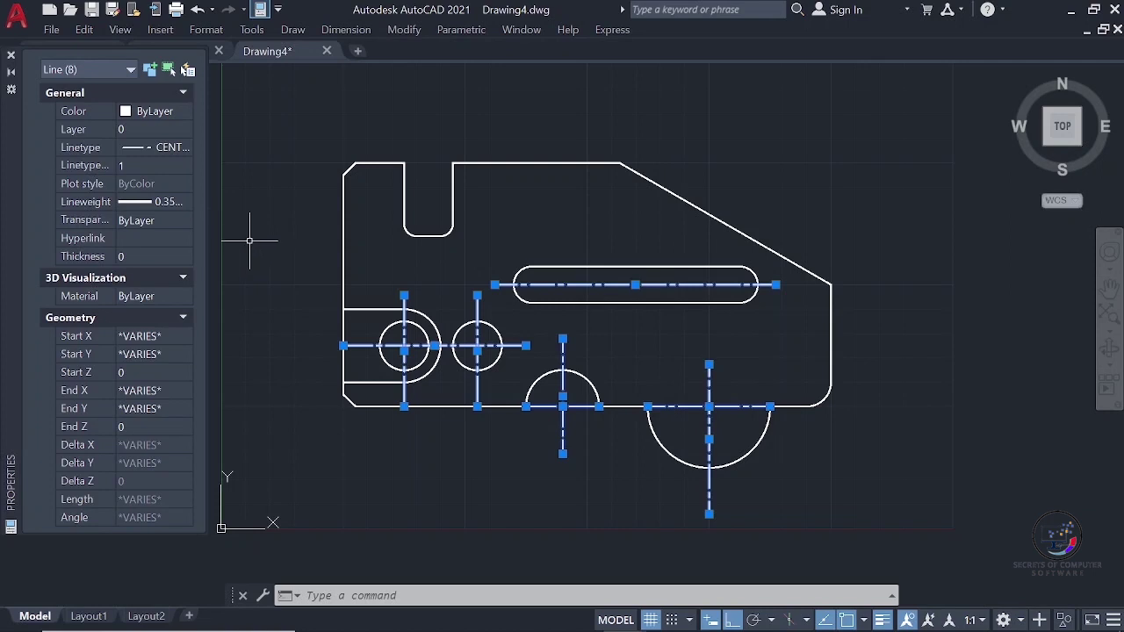
left_click(178, 208)
left_click(185, 205)
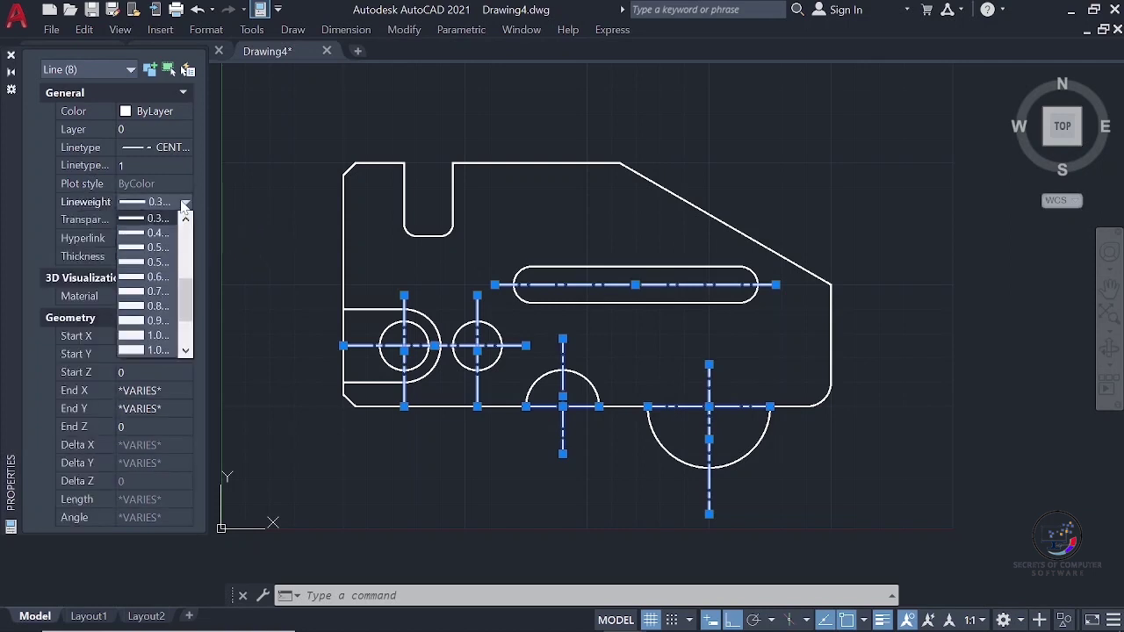
left_click_drag(185, 287, 185, 242)
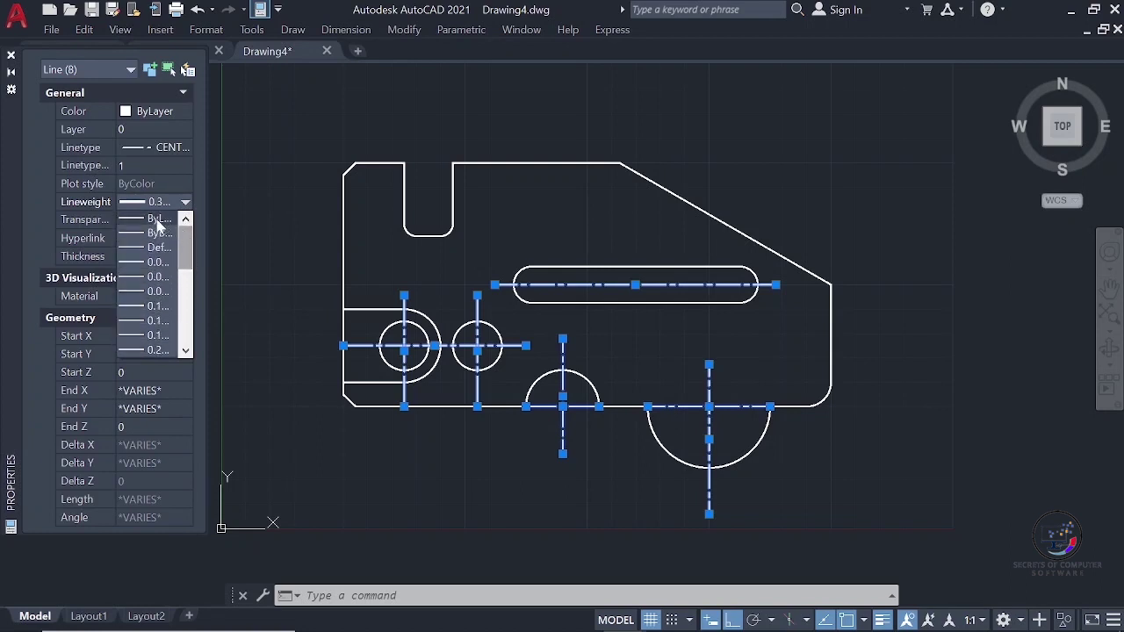
left_click(156, 219)
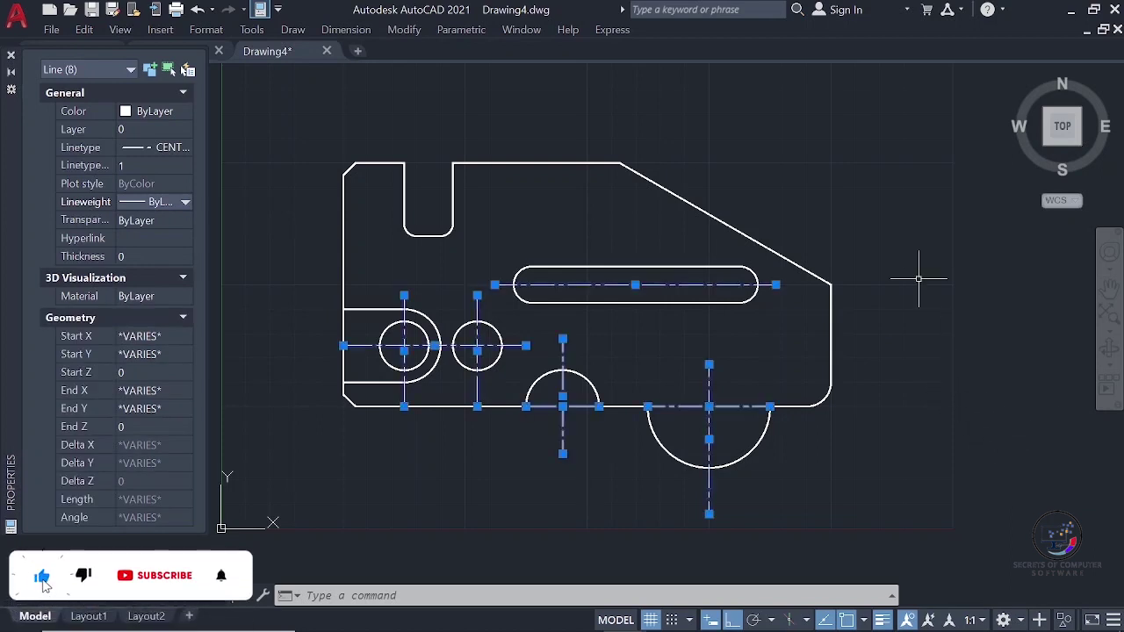
left_click(11, 55)
key("Escape")
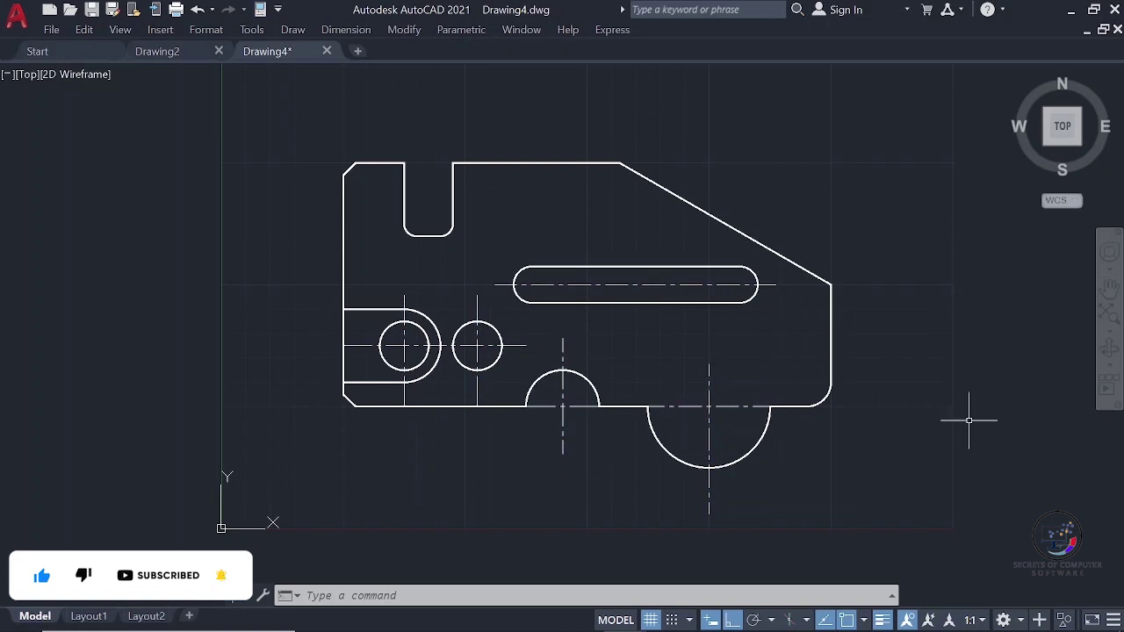
- Zoom All to view the complete drawing
left_click(121, 30)
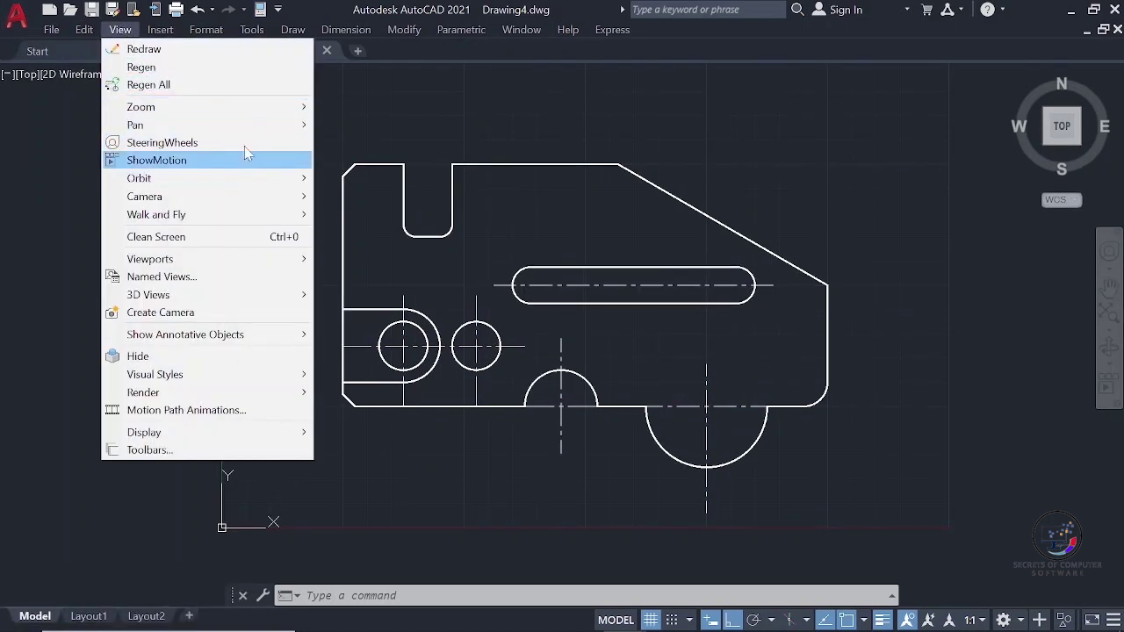
mouse_move(256, 111)
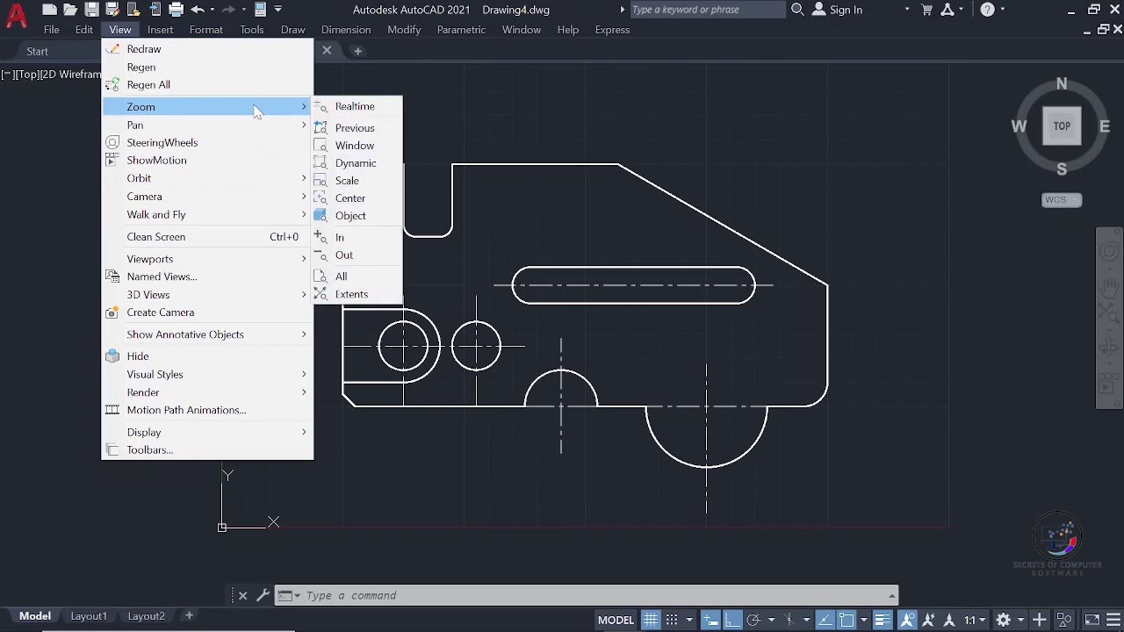
left_click(343, 277)
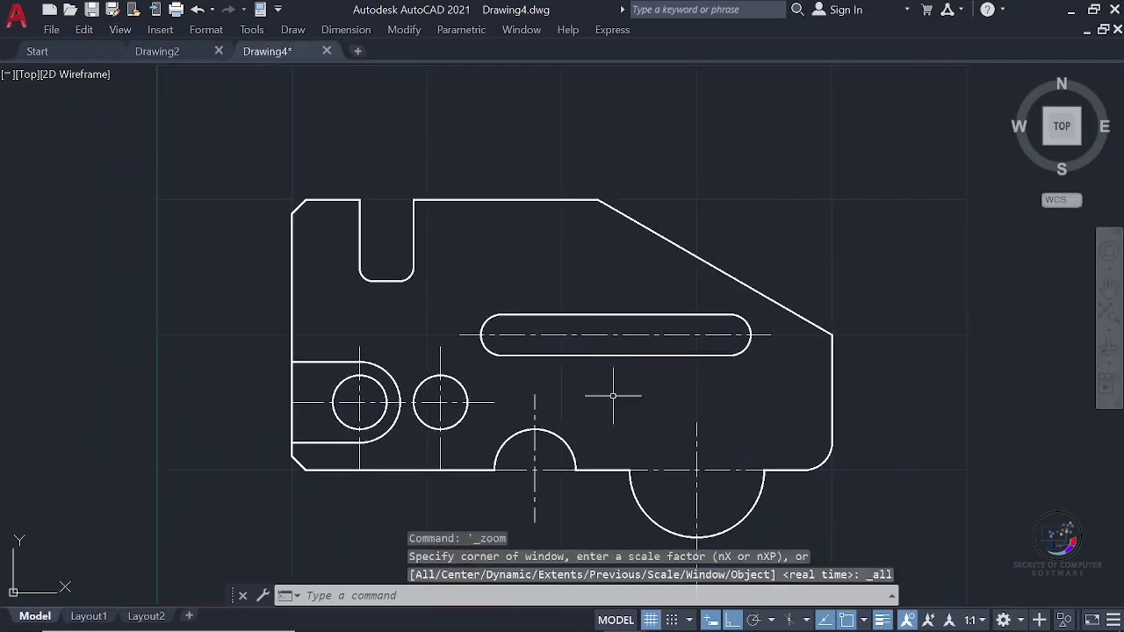